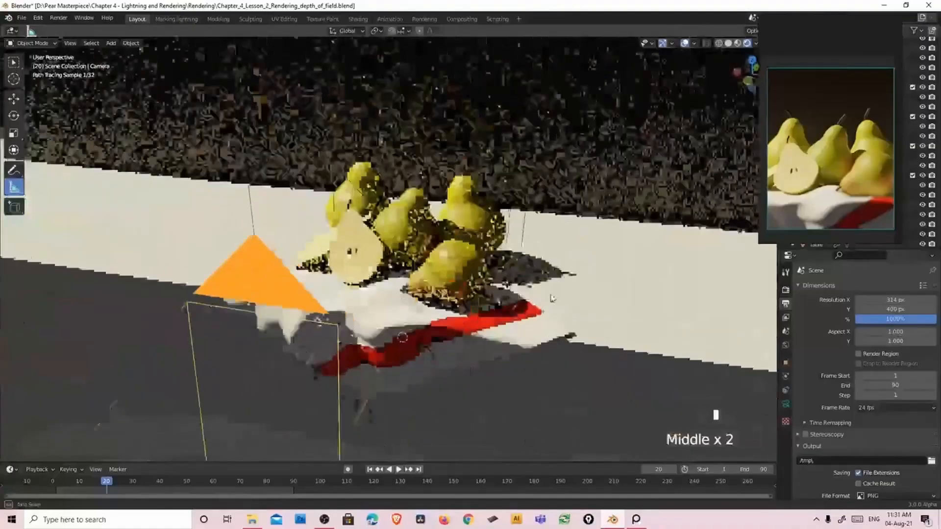
# Step: Scale the selected middle edge loop of the pear-shaped sphere
pyautogui.moveTo(500, 275); pyautogui.dragTo(560, 284, button='middle')
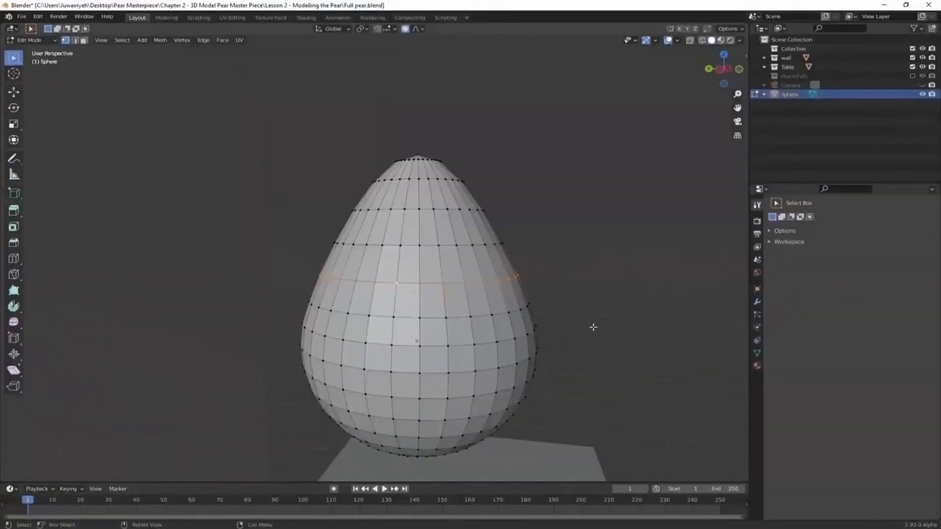
pyautogui.press('s')
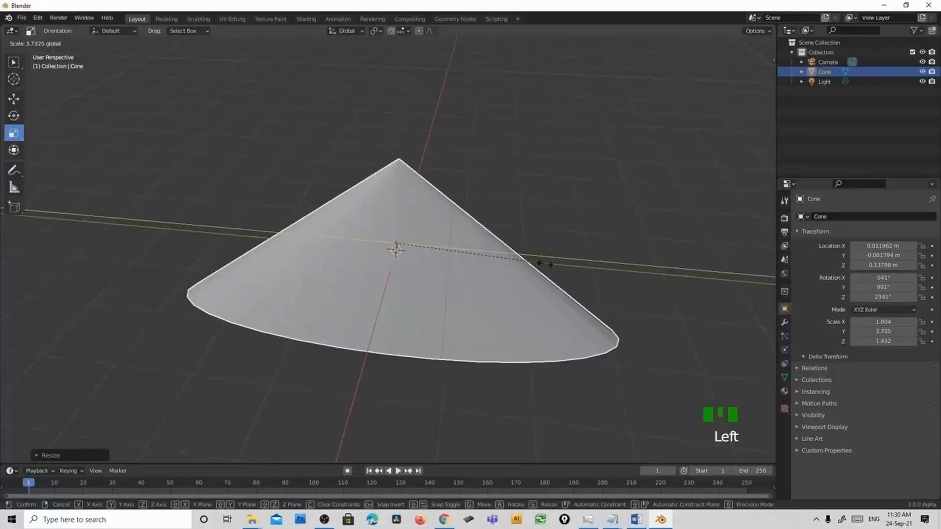
# Step: Scale the stretched cone freely in the viewport
pyautogui.moveTo(534, 245); pyautogui.dragTo(484, 245, button='middle')
pyautogui.moveTo(455, 287); pyautogui.dragTo(437, 272, button='middle')
pyautogui.press('s')
pyautogui.click(346, 239)
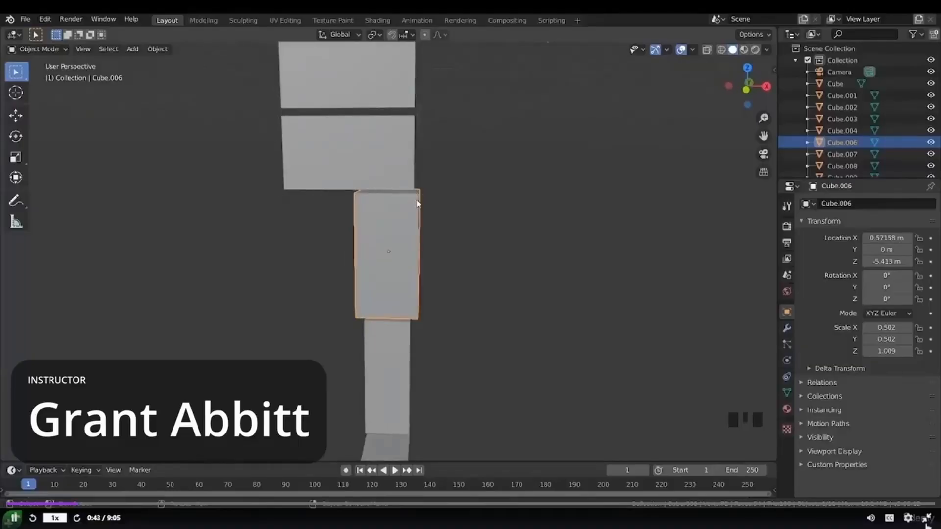
# Step: Put the upper leg block into Edit Mode and pick its upper outer edge in edge selection mode
pyautogui.moveTo(417, 203); pyautogui.dragTo(409, 172, button='middle')
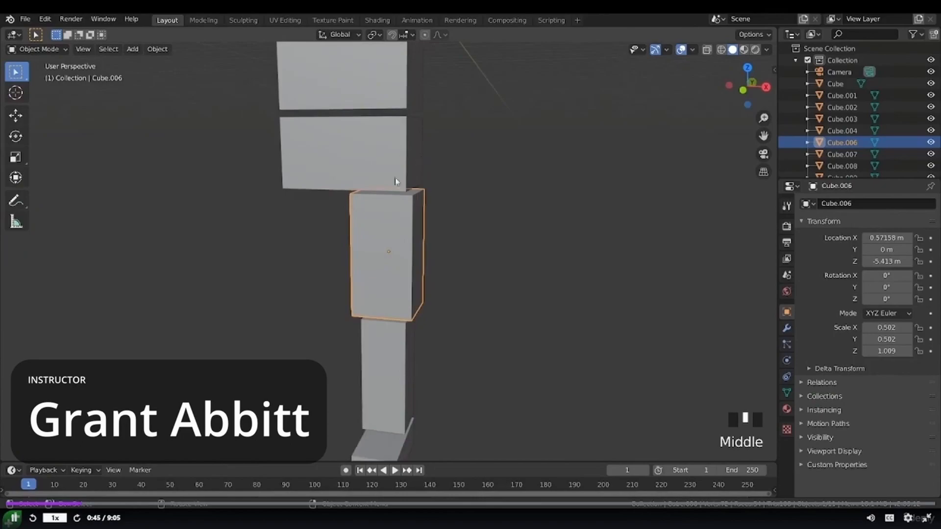
pyautogui.press('Tab')
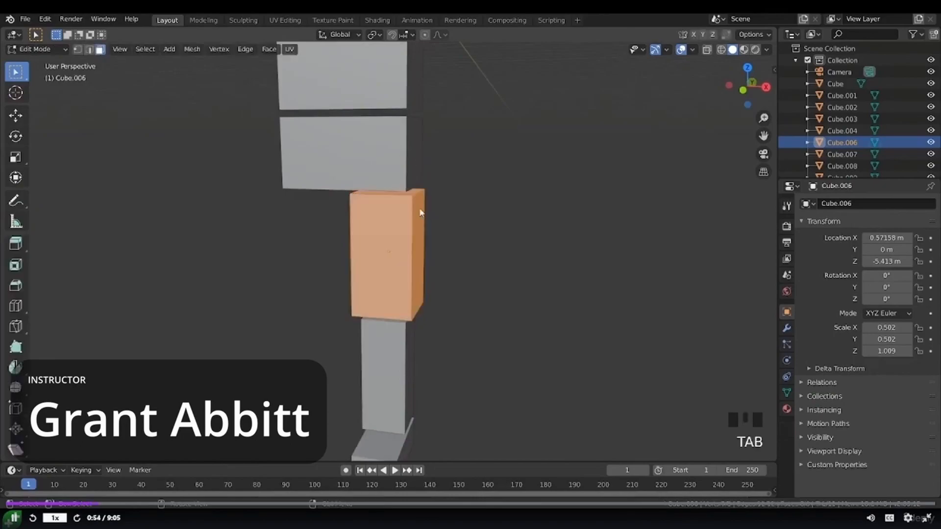
pyautogui.press('2')
pyautogui.click(431, 190)
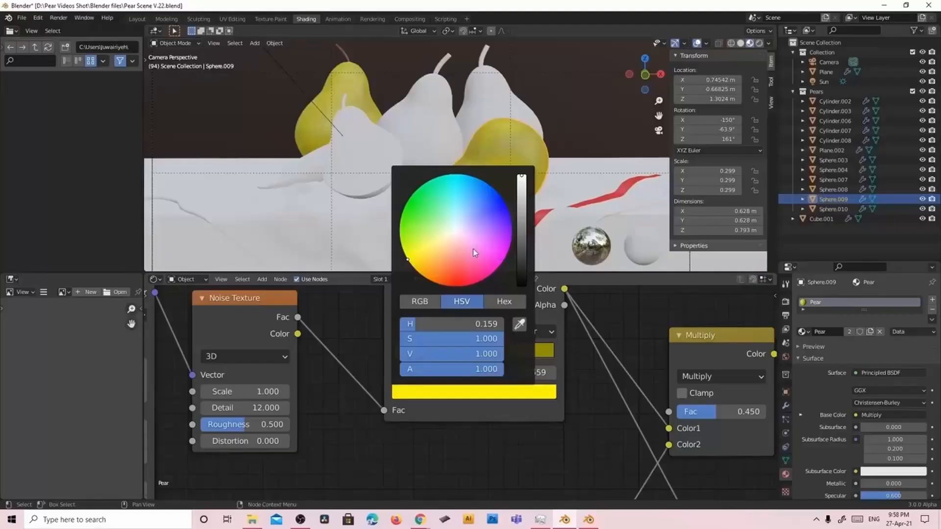
# Step: Recolor the ColorRamp's middle stop at position 0.559 to orange-red for the pear material
pyautogui.moveTo(474, 251)
pyautogui.mouseDown()
pyautogui.moveTo(444, 278)
pyautogui.moveTo(453, 275)
pyautogui.mouseUp()
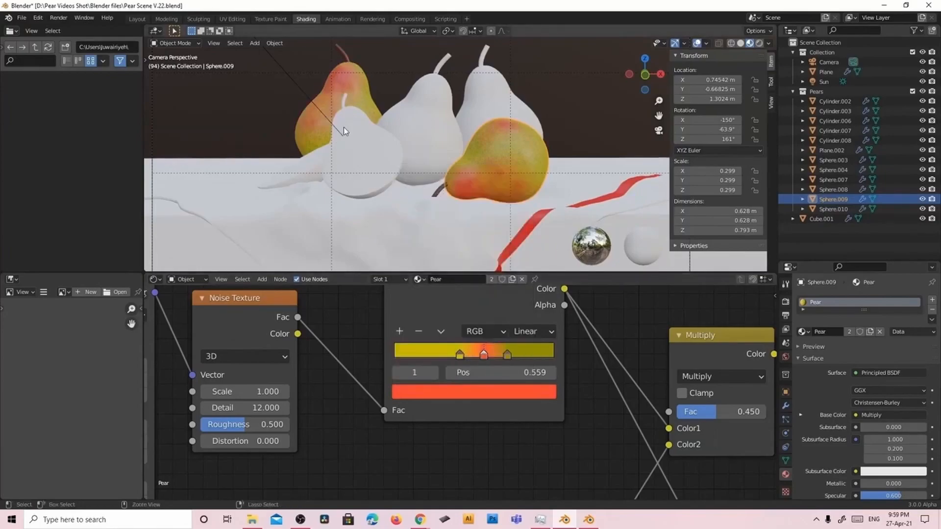
pyautogui.hotkey('ctrl', 'z')
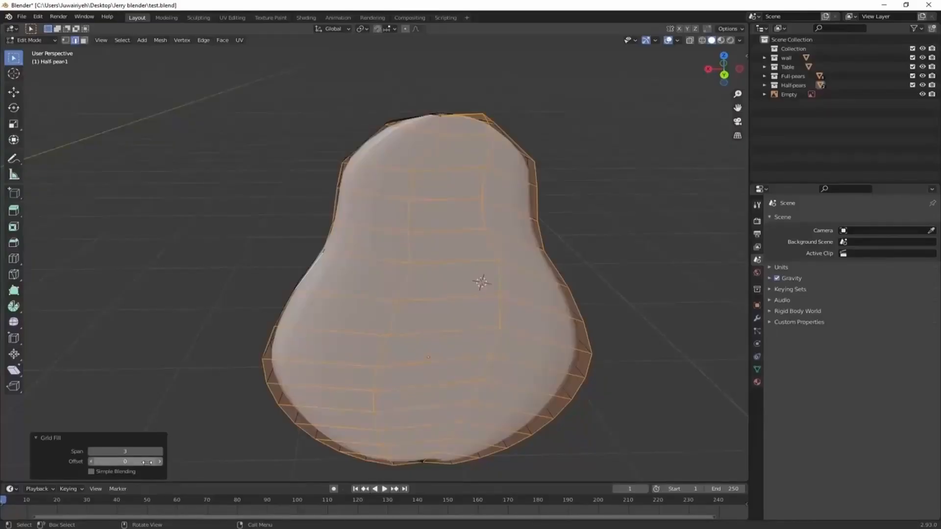
# Step: Set the Grid Fill offset to 6 and tune its span on the half pear's cut face
pyautogui.click(160, 462)
pyautogui.click(160, 462)
pyautogui.click(158, 452)
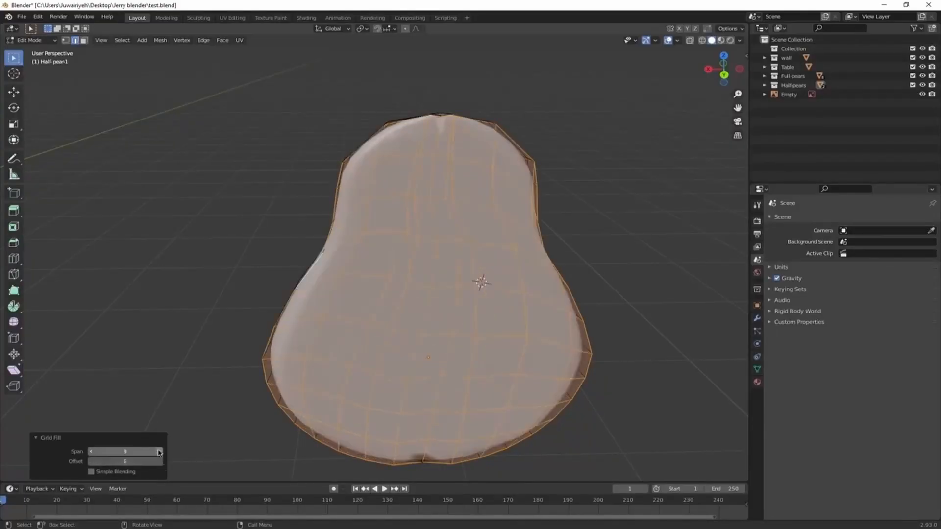
pyautogui.click(91, 452)
pyautogui.moveTo(371, 412); pyautogui.dragTo(481, 283, button='middle')
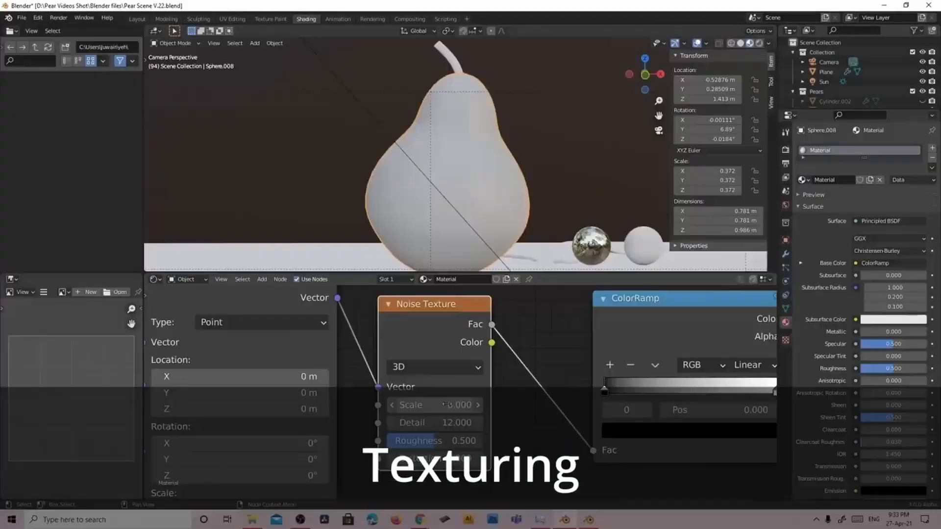
# Step: Increase the Noise Texture's scale in the pear's material
pyautogui.moveTo(445, 405); pyautogui.dragTo(470, 405)
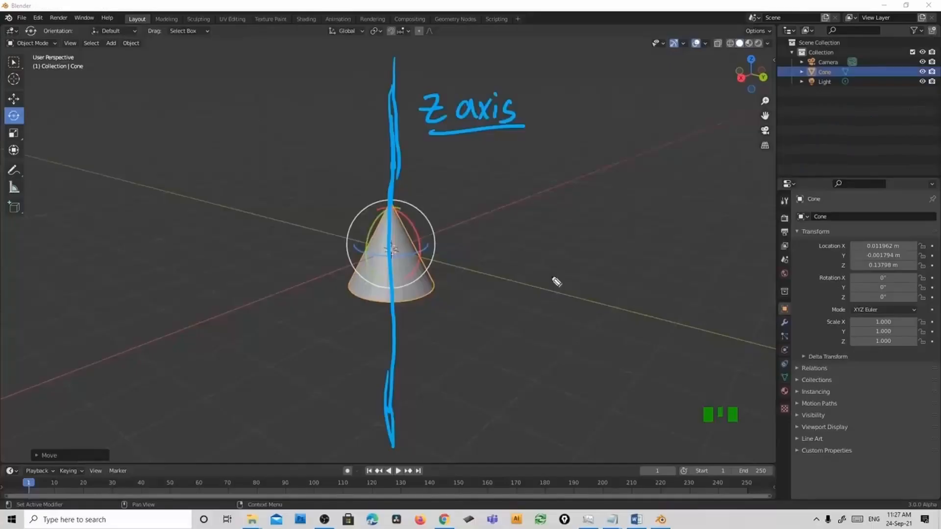
pyautogui.moveTo(557, 280); pyautogui.dragTo(560, 266, button='middle')
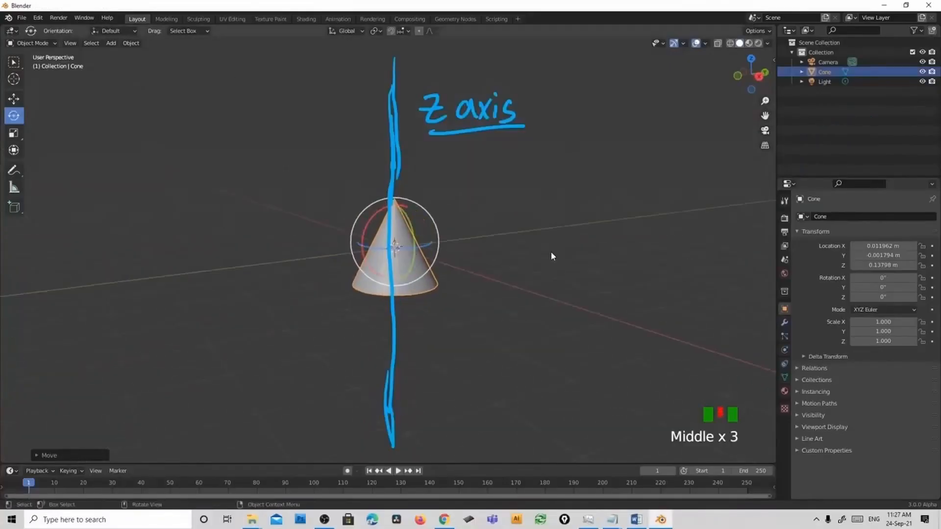
pyautogui.scroll(3, 416, 250)
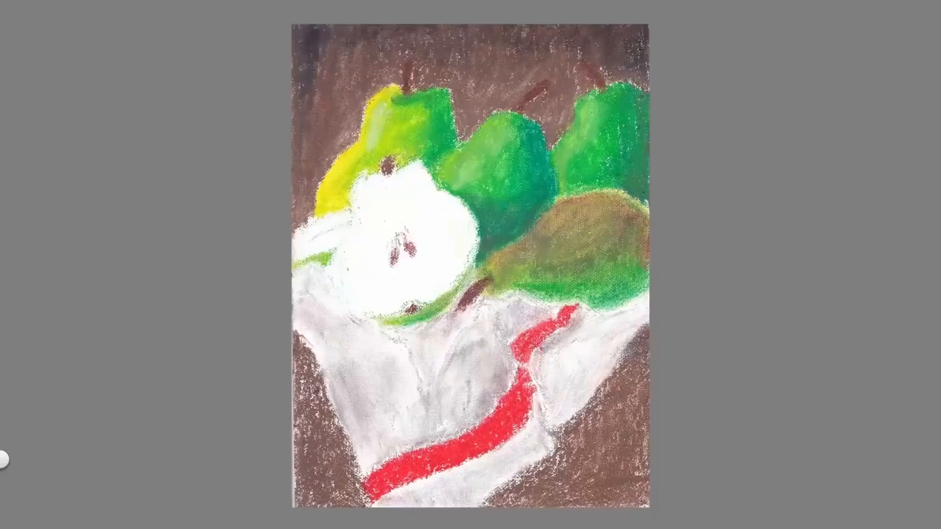
pyautogui.moveTo(387, 86); pyautogui.dragTo(424, 89)
pyautogui.moveTo(465, 83); pyautogui.dragTo(436, 114)
pyautogui.moveTo(483, 69); pyautogui.dragTo(478, 79)
pyautogui.moveTo(527, 109); pyautogui.dragTo(470, 202)
pyautogui.moveTo(537, 146); pyautogui.dragTo(503, 229)
pyautogui.moveTo(524, 68); pyautogui.dragTo(539, 132)
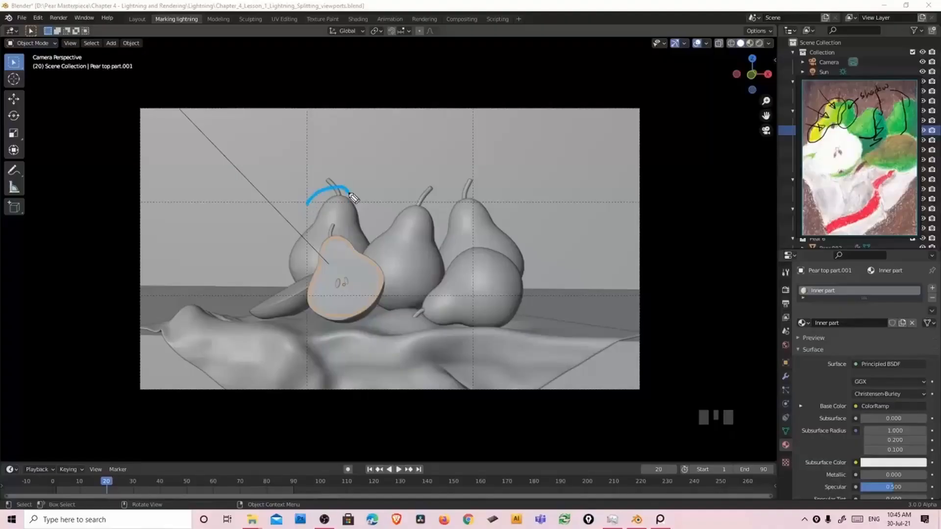
# Step: Outline the light-facing areas of the whole pears with blue annotation strokes over the camera view
pyautogui.moveTo(313, 186); pyautogui.dragTo(329, 262)
pyautogui.moveTo(373, 230); pyautogui.dragTo(419, 206)
pyautogui.moveTo(482, 243); pyautogui.dragTo(446, 265)
pyautogui.moveTo(515, 255); pyautogui.dragTo(444, 267)
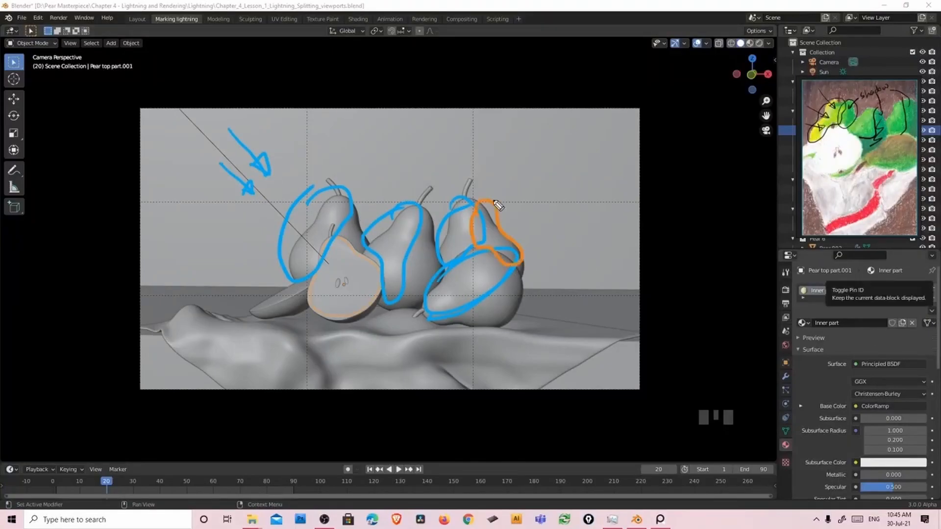
# Step: Rotate the cone about its X axis
pyautogui.middleClick(409, 263)
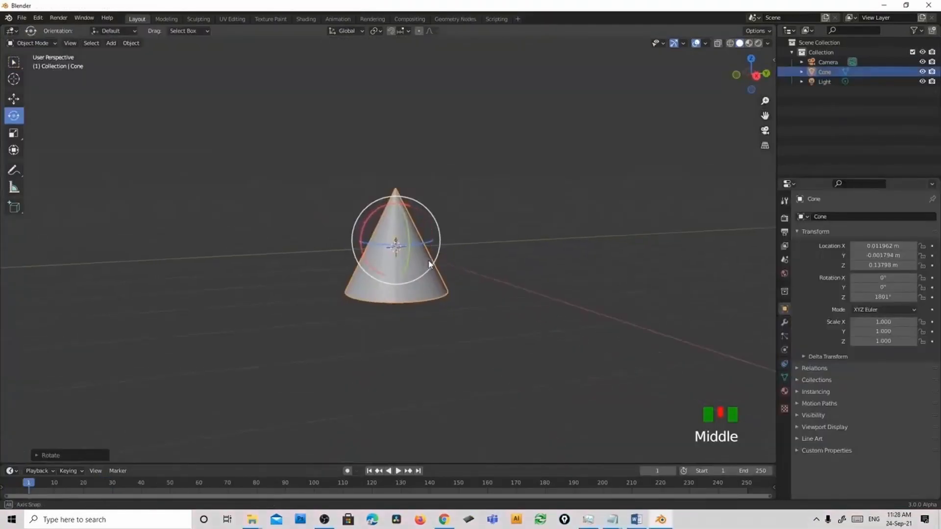
pyautogui.middleClick(410, 263)
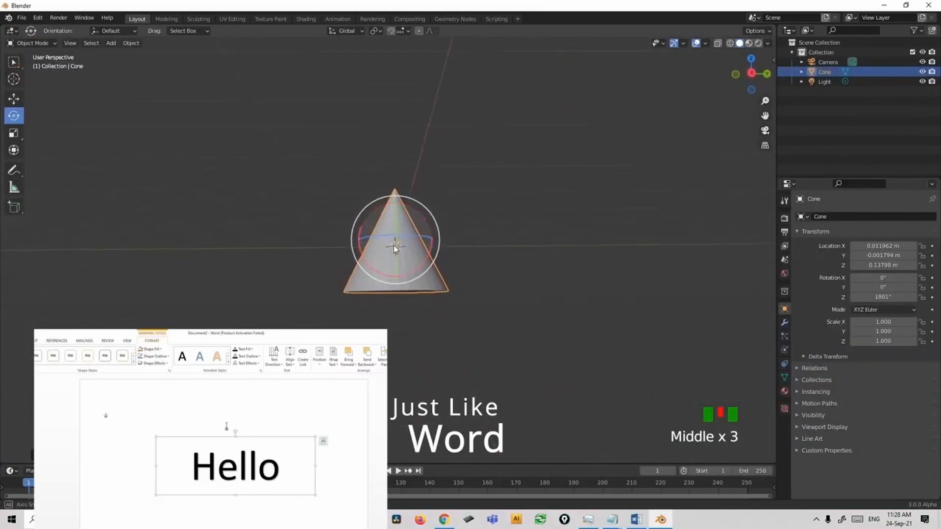
pyautogui.moveTo(395, 247)
pyautogui.mouseDown(button='middle')
pyautogui.moveTo(388, 259)
pyautogui.moveTo(396, 262)
pyautogui.mouseUp(button='middle')
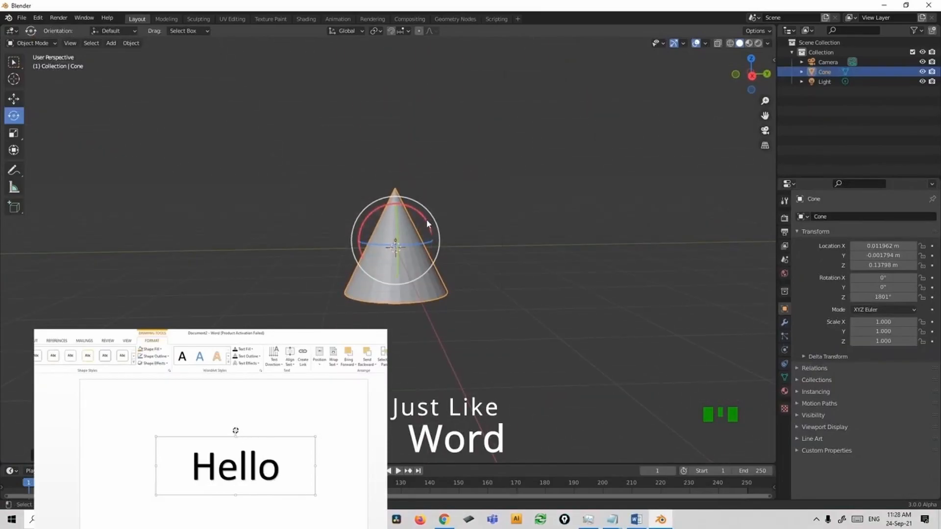
pyautogui.moveTo(421, 225); pyautogui.dragTo(435, 203)
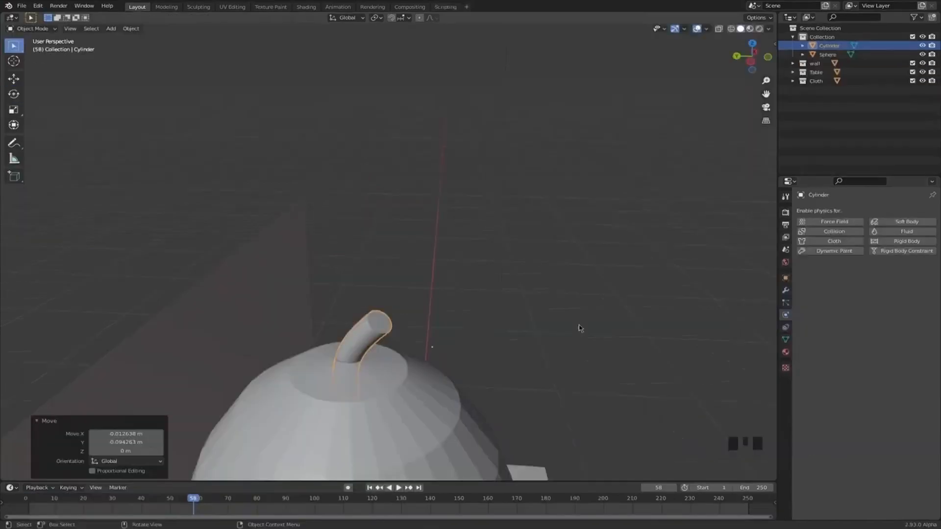
# Step: Reposition the curved stem cylinder on top of the pear
pyautogui.click(578, 329)
pyautogui.scroll(-3, 572, 319)
pyautogui.scroll(1, 527, 297)
pyautogui.click(390, 169)
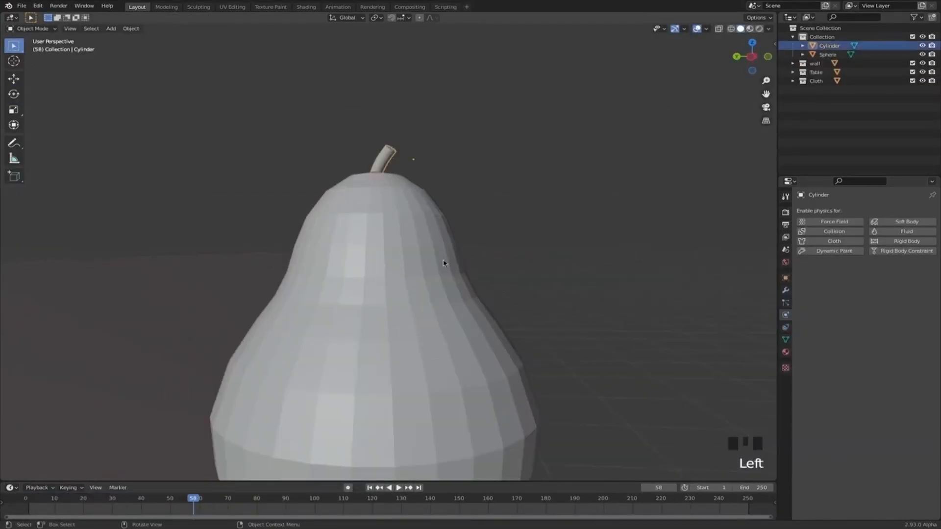
pyautogui.press('g')
pyautogui.click(445, 255)
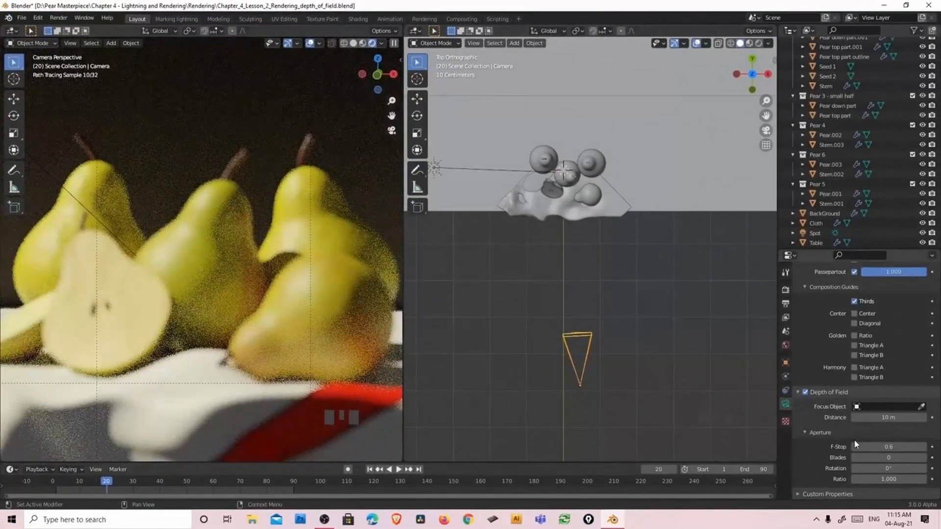
# Step: Open the camera's depth of field F-Stop value for editing
pyautogui.click(872, 447)
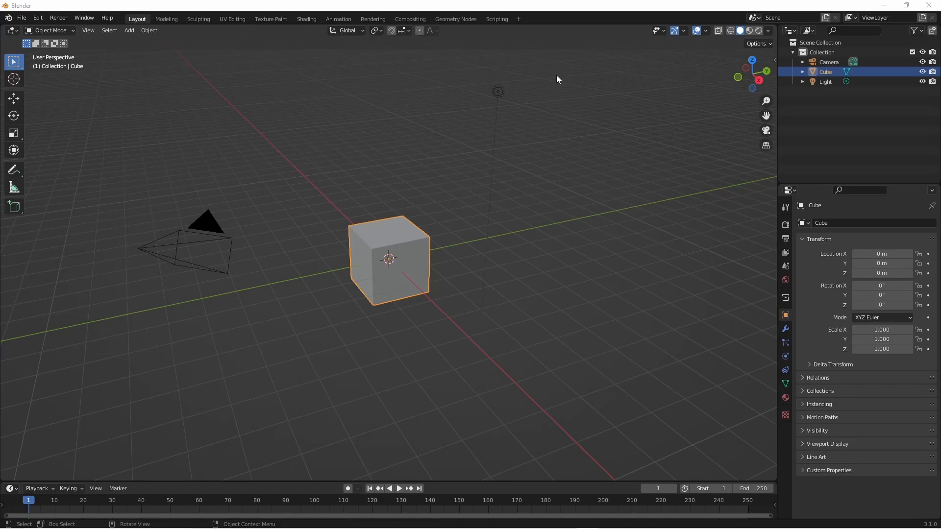
# Step: Delete the default light and camera from the scene
pyautogui.moveTo(549, 84); pyautogui.dragTo(443, 117)
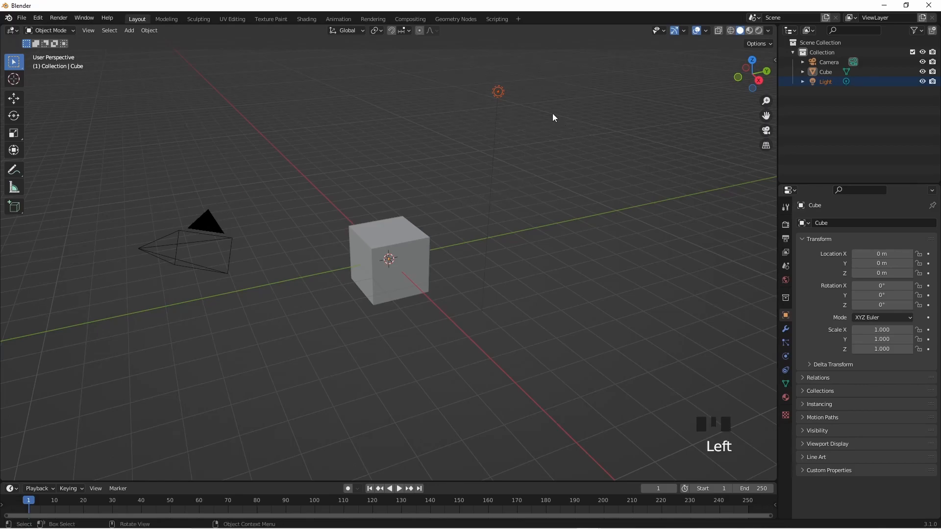
pyautogui.keyDown('shift'); pyautogui.click(216, 266); pyautogui.keyUp('shift')
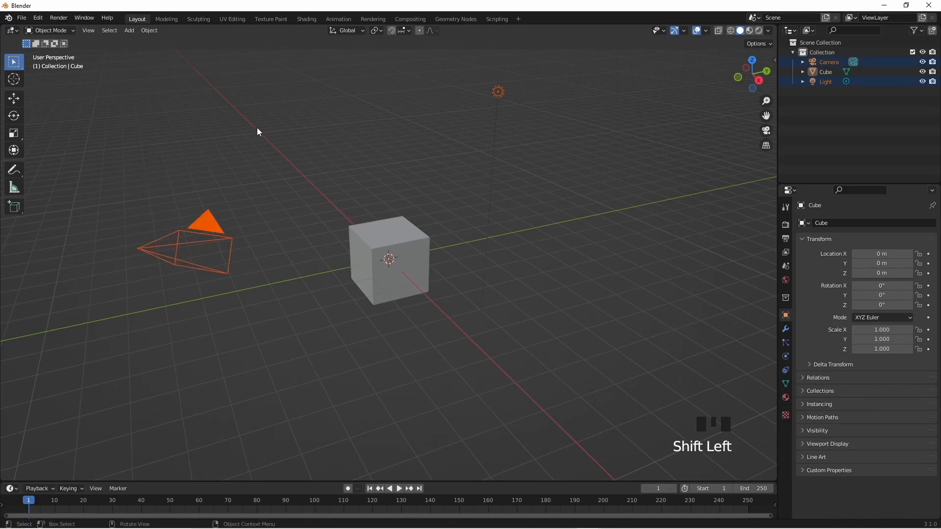
pyautogui.press('Delete')
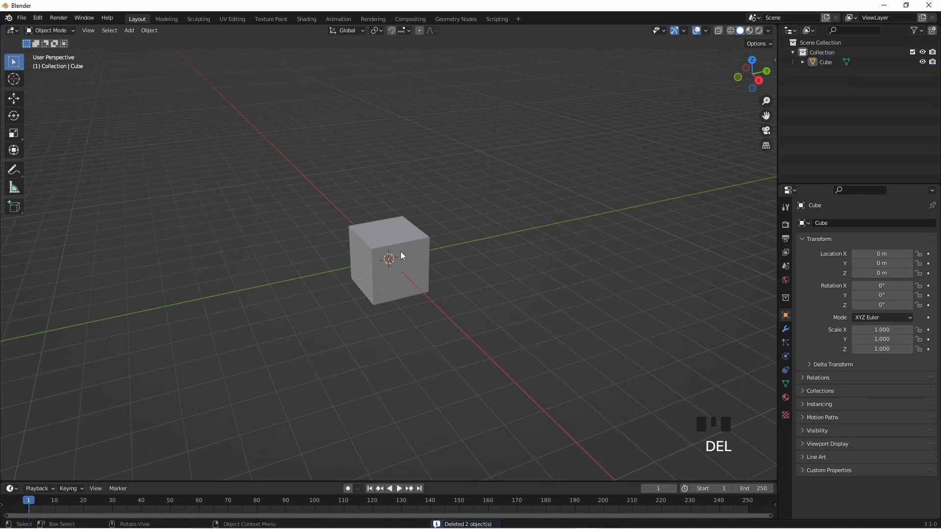
# Step: Move the cube up 1 m along Z in front view so it rests on the grid floor
pyautogui.click(398, 260)
pyautogui.moveTo(398, 261); pyautogui.dragTo(404, 343, button='middle')
pyautogui.scroll(2, 397, 299)
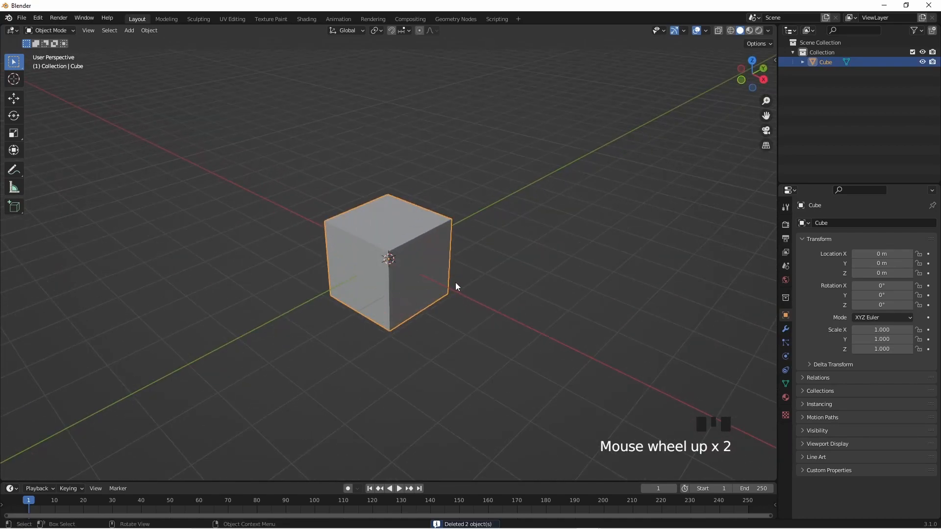
pyautogui.press('KP_1')
pyautogui.scroll(6, 434, 309)
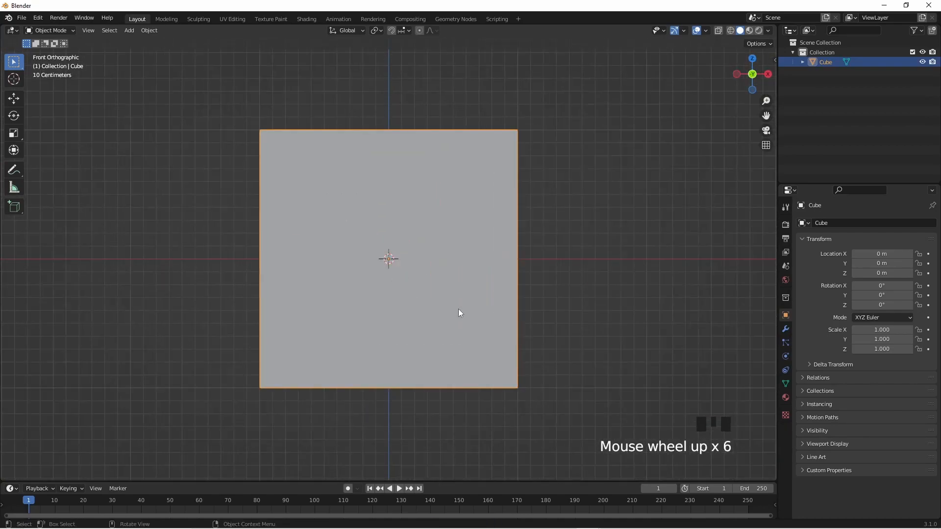
pyautogui.press('g')
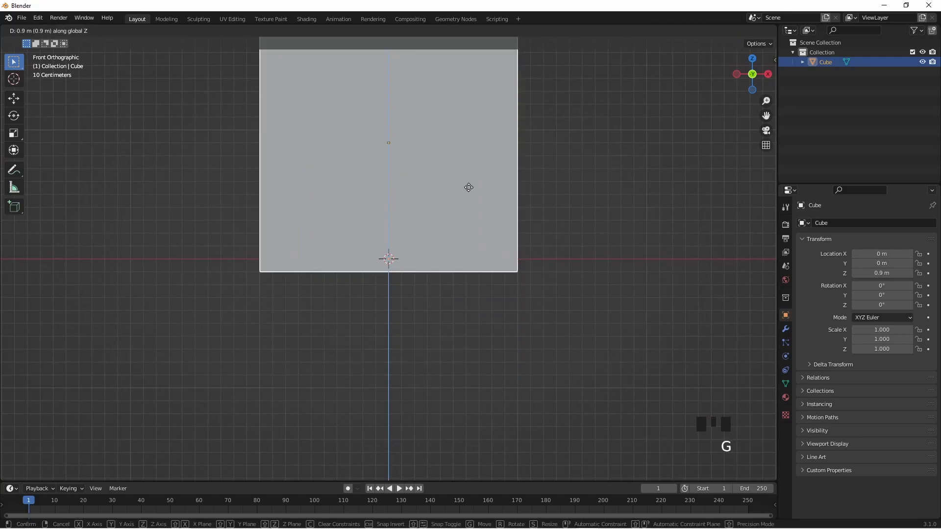
pyautogui.click(470, 176)
pyautogui.moveTo(471, 176); pyautogui.dragTo(558, 252, button='middle')
pyautogui.scroll(-6, 463, 239)
pyautogui.moveTo(462, 243); pyautogui.dragTo(487, 248, button='middle')
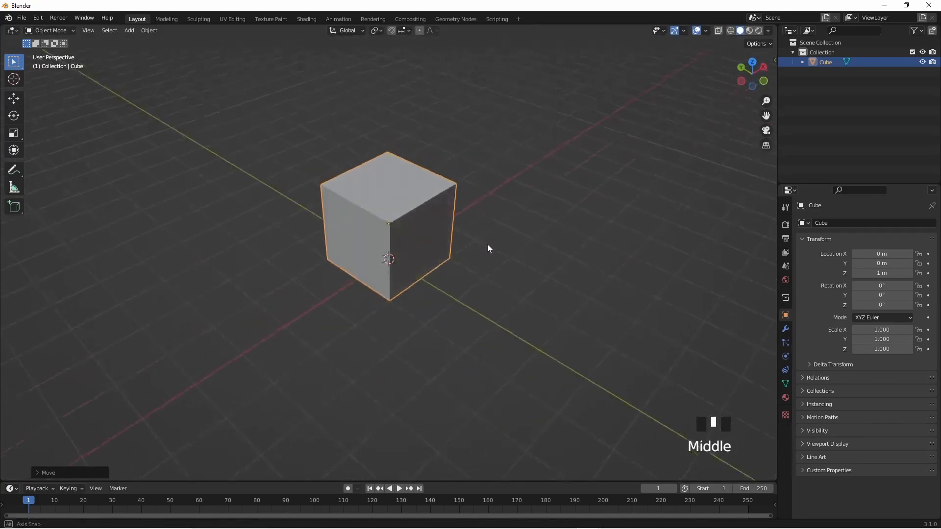
# Step: Delete the cube's top face and its two near side faces in Edit Mode, leaving a floor and two walls
pyautogui.press('Tab')
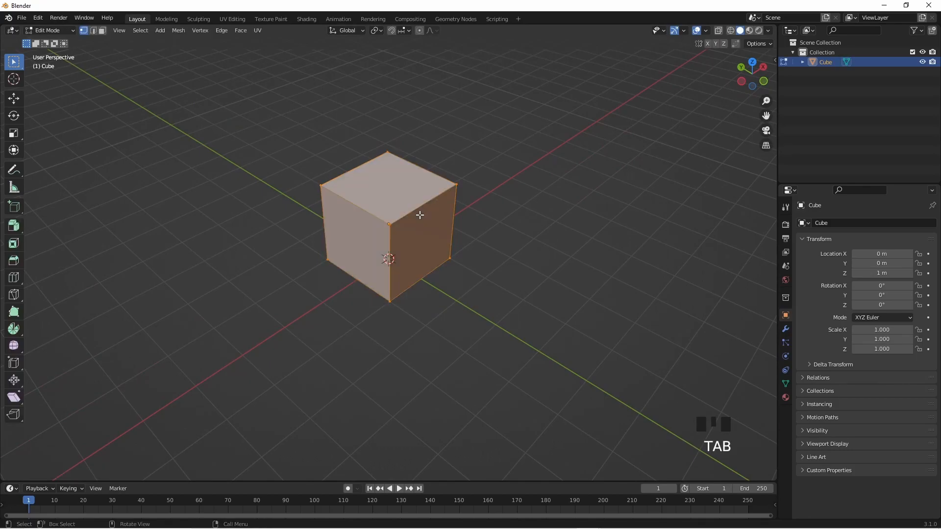
pyautogui.press('3')
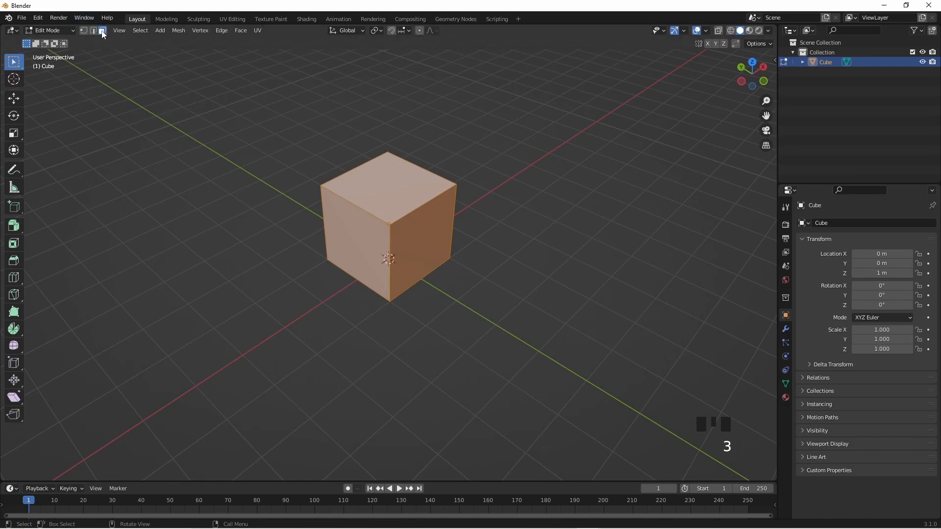
pyautogui.click(364, 187)
pyautogui.keyDown('shift'); pyautogui.click(363, 236); pyautogui.keyUp('shift')
pyautogui.keyDown('shift'); pyautogui.click(418, 236); pyautogui.keyUp('shift')
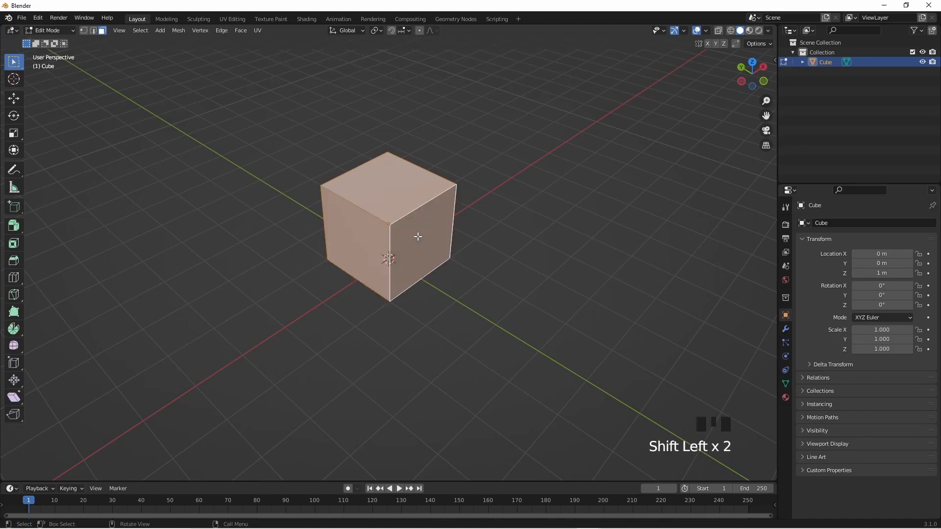
pyautogui.press('Delete')
pyautogui.click(418, 236)
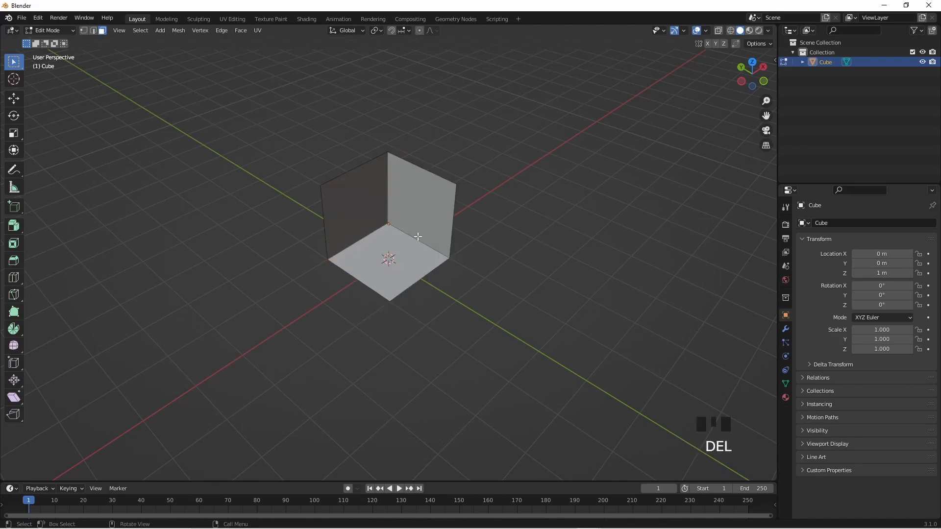
pyautogui.scroll(5, 427, 233)
pyautogui.scroll(-2, 438, 218)
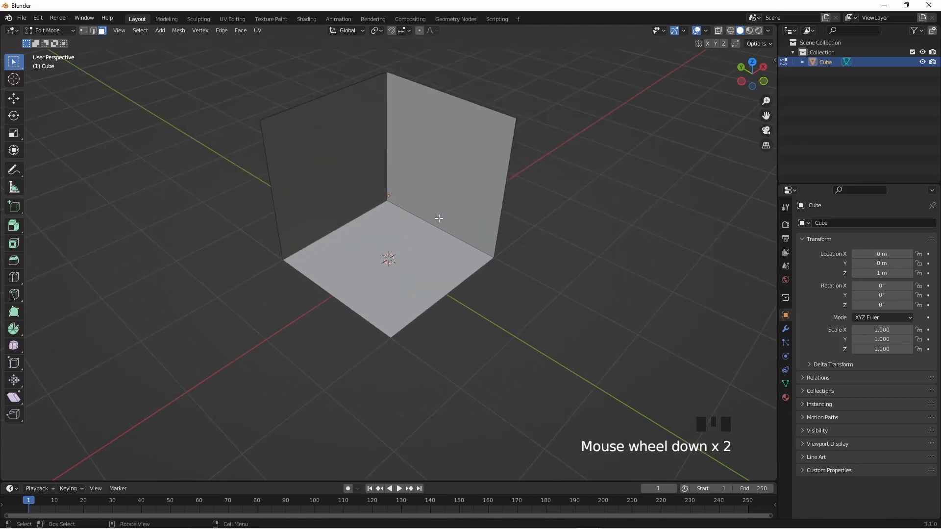
pyautogui.press('KP_5')
pyautogui.press('KP_5')
pyautogui.scroll(-5, 492, 198)
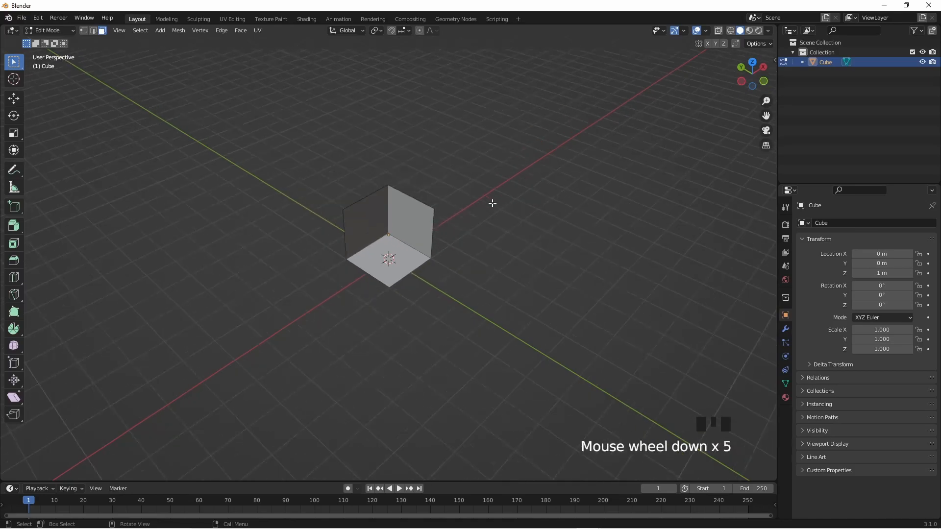
# Step: Switch the open corner mesh back to Object Mode
pyautogui.press('Tab')
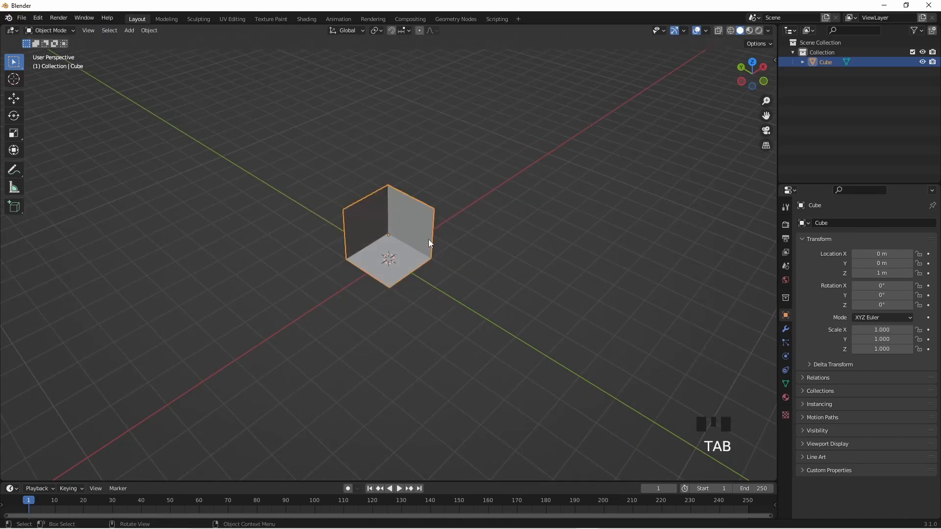
pyautogui.press('s')
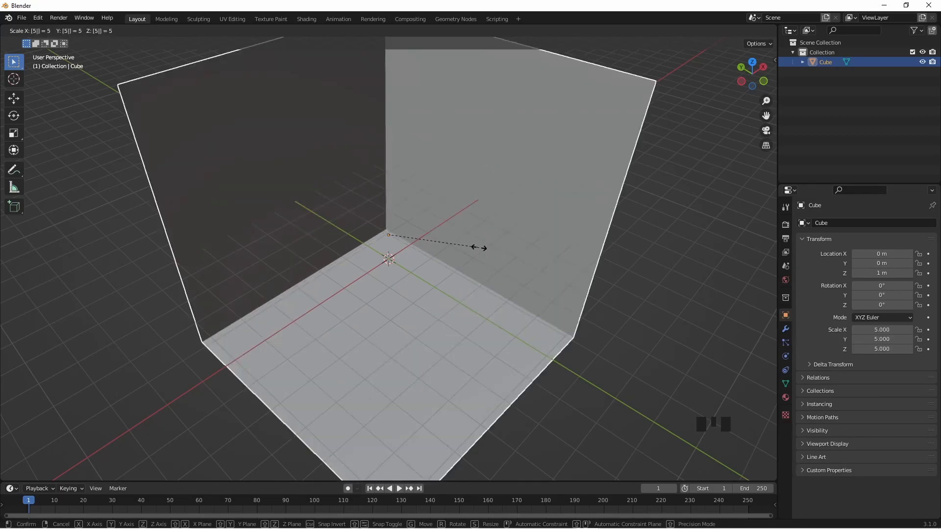
pyautogui.rightClick(466, 248)
pyautogui.write('s')
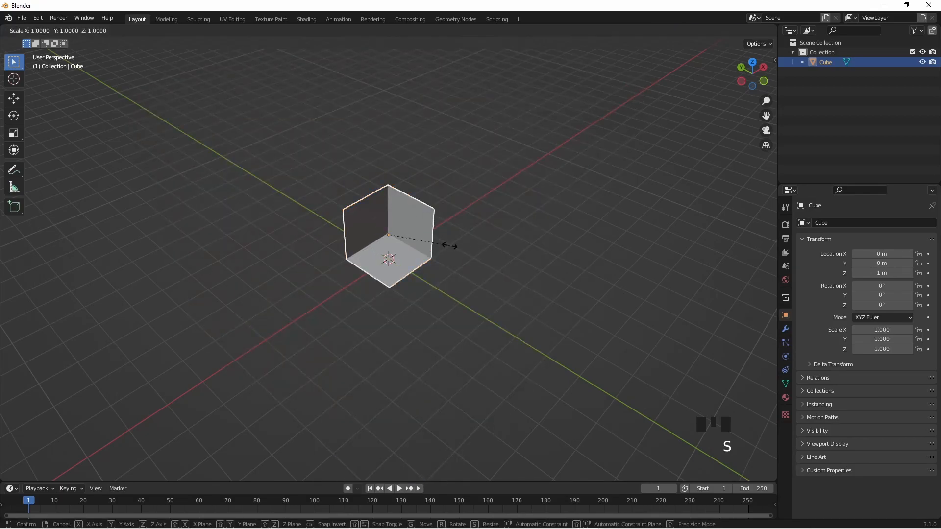
pyautogui.write('5')
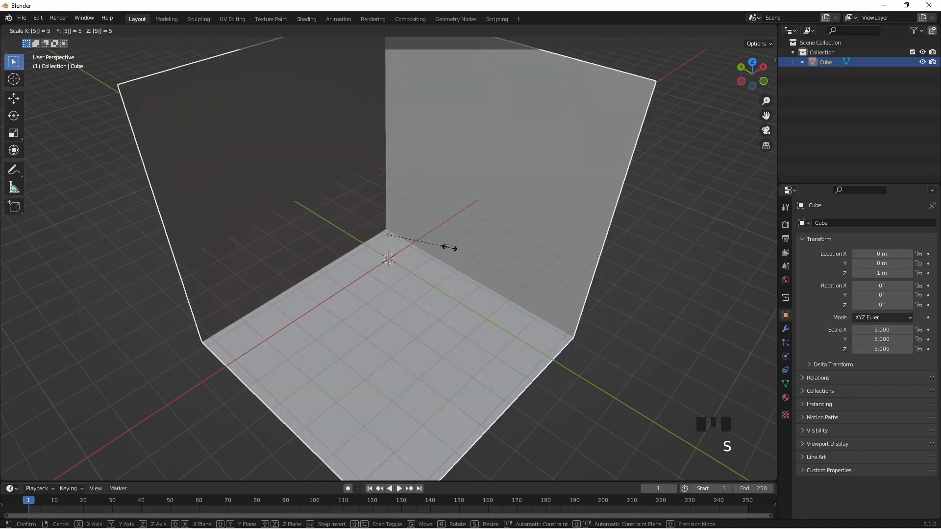
pyautogui.rightClick(449, 247)
# Step: Scale the open corner uniformly by a factor of 3
pyautogui.write('s3')
pyautogui.press('Return')
pyautogui.moveTo(449, 249); pyautogui.dragTo(433, 263, button='middle')
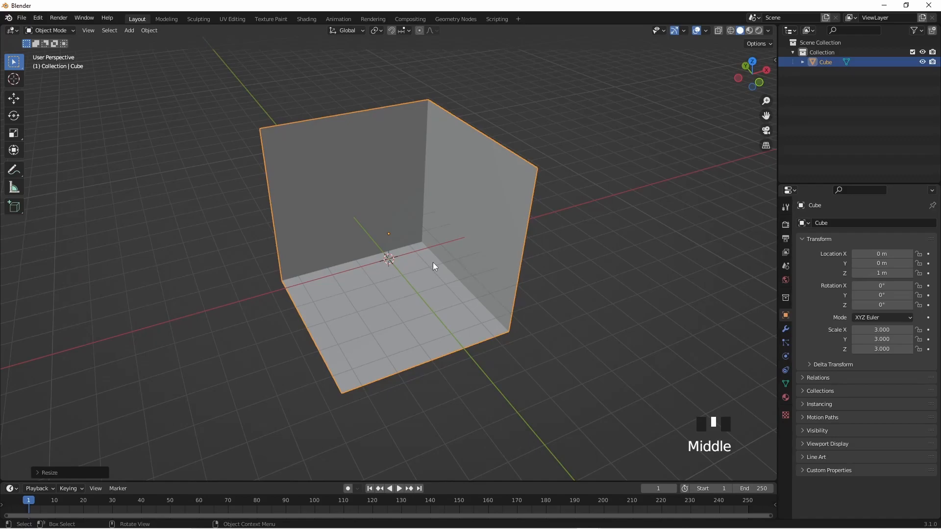
# Step: Move the enlarged corner up along Z to 3 m in front view so its floor sits on the grid
pyautogui.press('KP_1')
pyautogui.scroll(4, 403, 326)
pyautogui.press('g')
pyautogui.press('z')
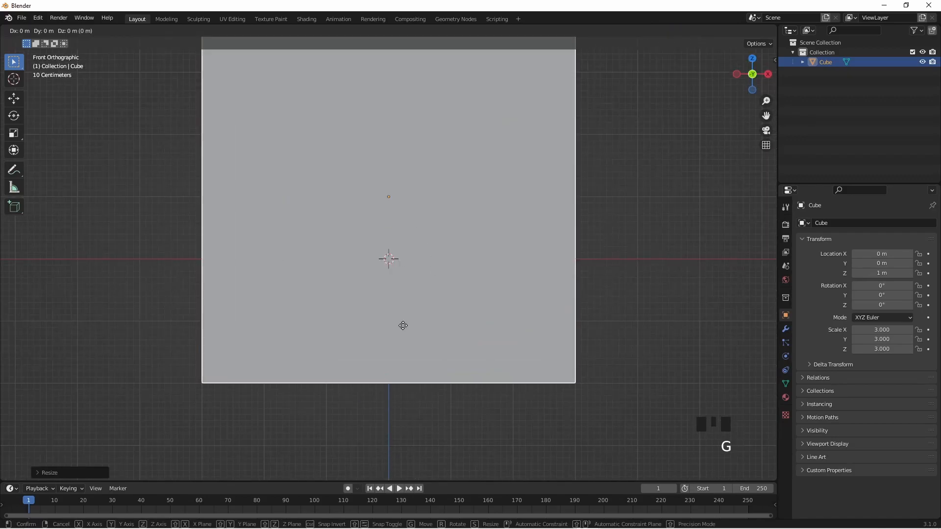
pyautogui.click(400, 205)
pyautogui.moveTo(400, 206); pyautogui.dragTo(471, 265, button='middle')
pyautogui.scroll(-5, 458, 257)
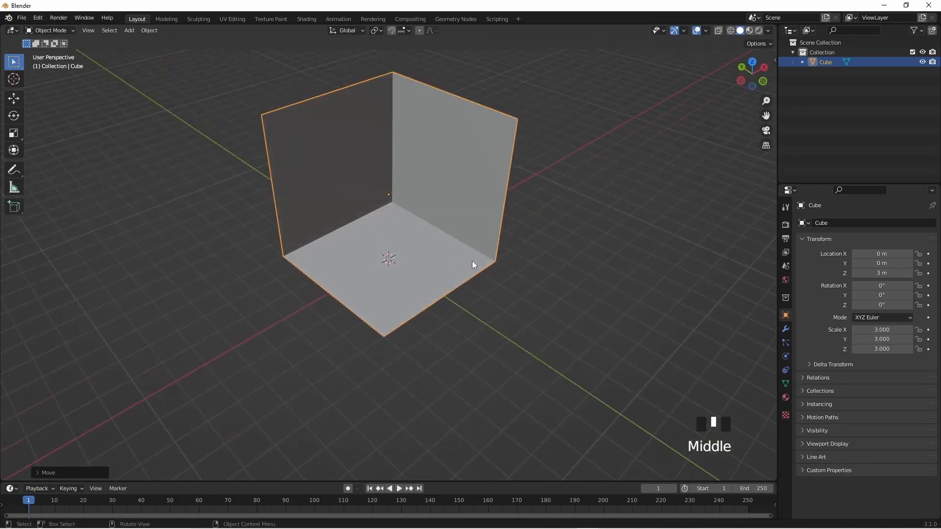
# Step: Compare how the room corner looks in orthographic and perspective projection
pyautogui.press('KP_5')
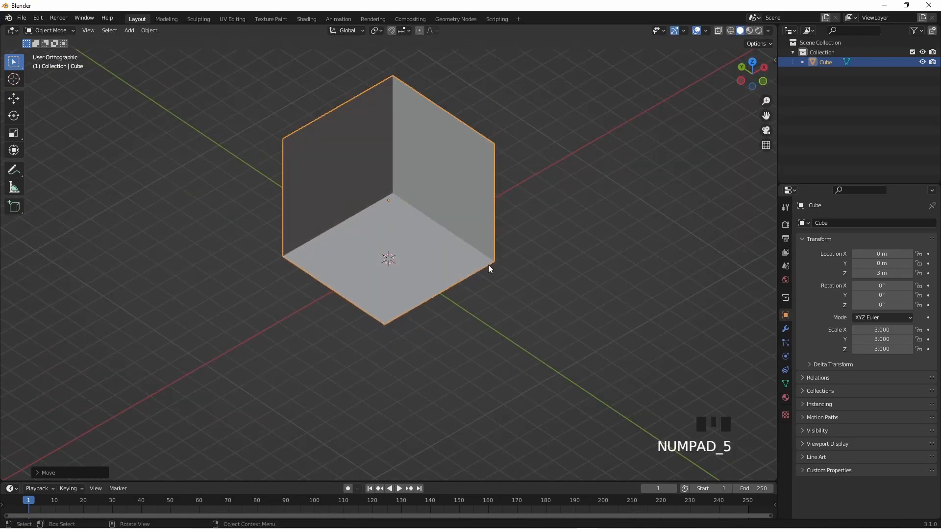
pyautogui.keyDown('shift'); pyautogui.moveTo(455, 200); pyautogui.dragTo(475, 268, button='middle'); pyautogui.keyUp('shift')
pyautogui.scroll(2, 490, 321)
pyautogui.moveTo(490, 321)
pyautogui.mouseDown(button='middle')
pyautogui.moveTo(566, 325)
pyautogui.moveTo(494, 322)
pyautogui.moveTo(506, 319)
pyautogui.mouseUp(button='middle')
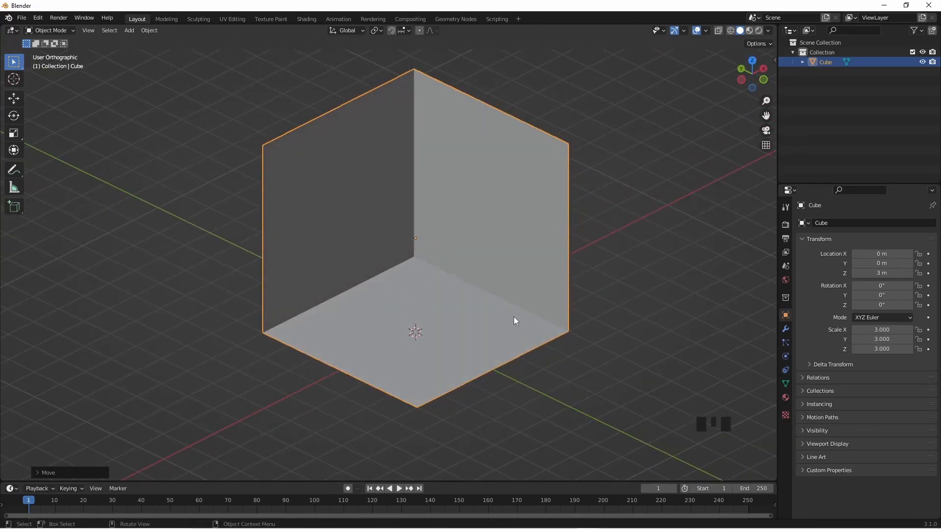
pyautogui.moveTo(481, 314); pyautogui.dragTo(486, 278, button='middle')
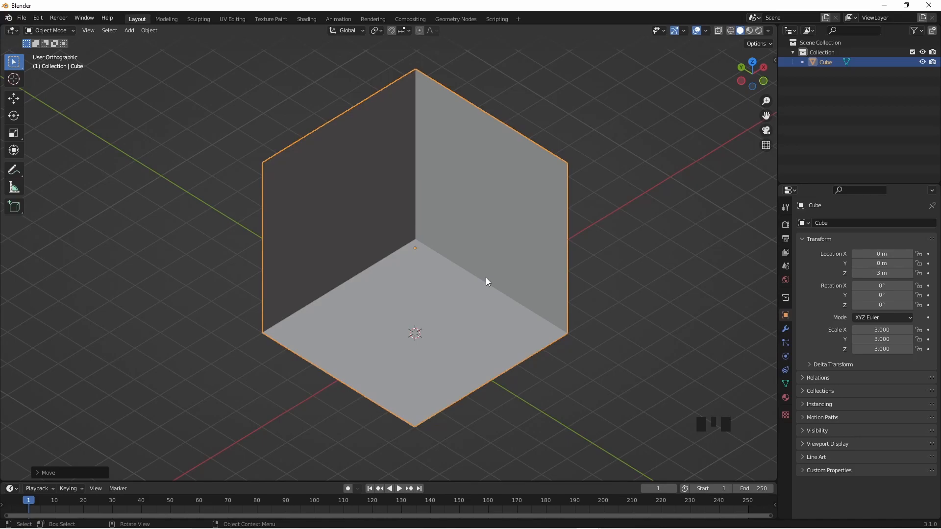
pyautogui.press('KP_5')
pyautogui.moveTo(466, 207)
pyautogui.mouseDown(button='middle')
pyautogui.moveTo(448, 246)
pyautogui.moveTo(414, 232)
pyautogui.moveTo(434, 199)
pyautogui.moveTo(451, 218)
pyautogui.mouseUp(button='middle')
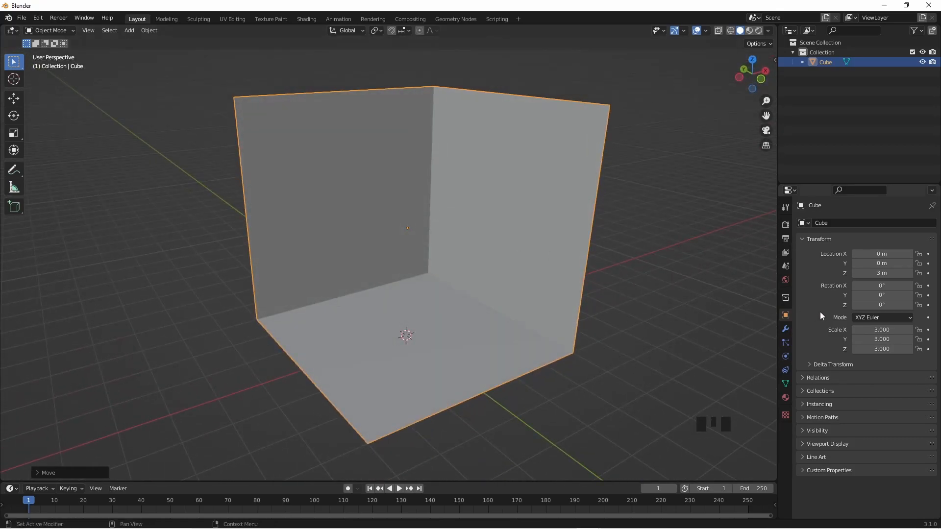
# Step: Rename the open corner object as "Room shape"
pyautogui.moveTo(471, 287); pyautogui.dragTo(490, 299, button='middle')
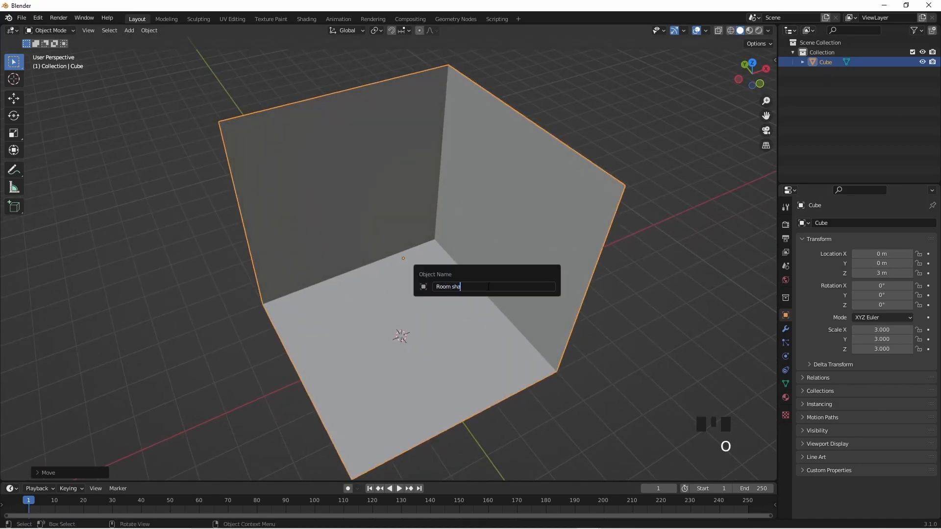
pyautogui.write('e')
pyautogui.press('Return')
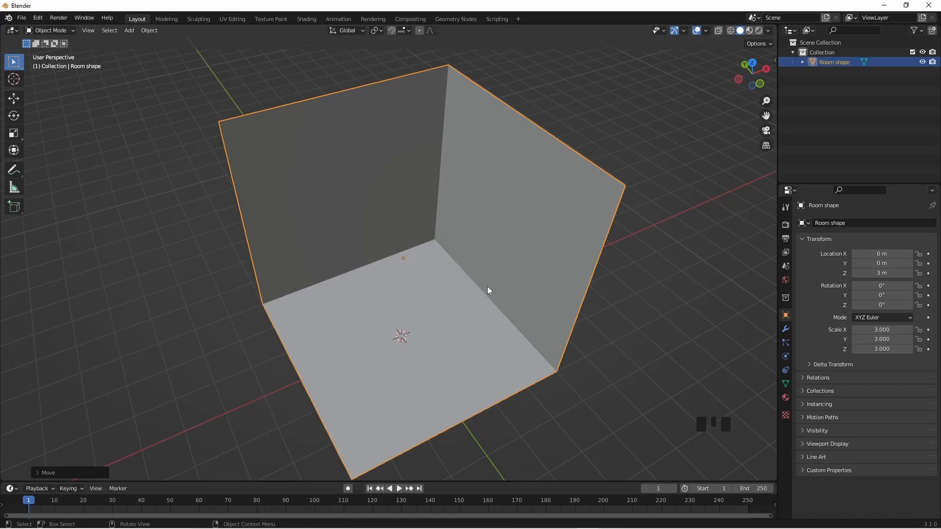
# Step: Add a new cube mesh at the centre of the room floor
pyautogui.hotkey('shift', 'a')
pyautogui.moveTo(487, 286)
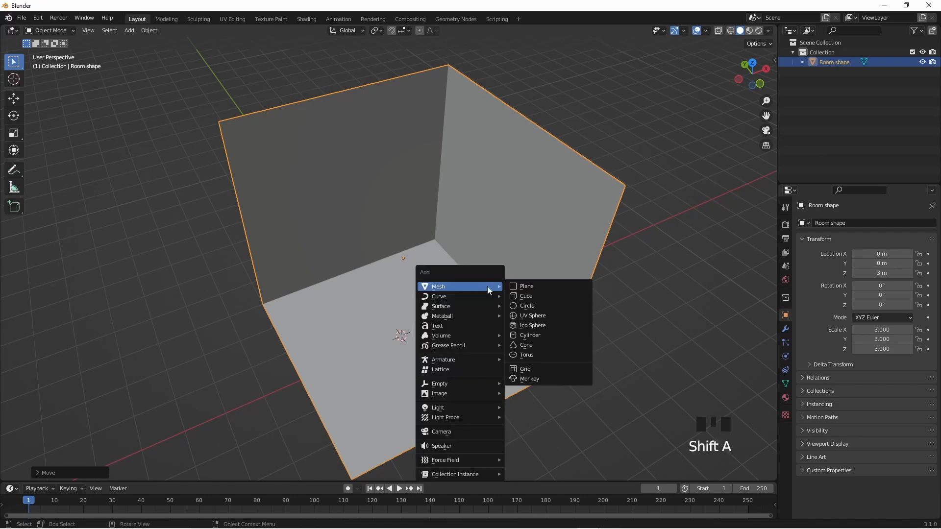
pyautogui.click(536, 293)
pyautogui.scroll(4, 454, 331)
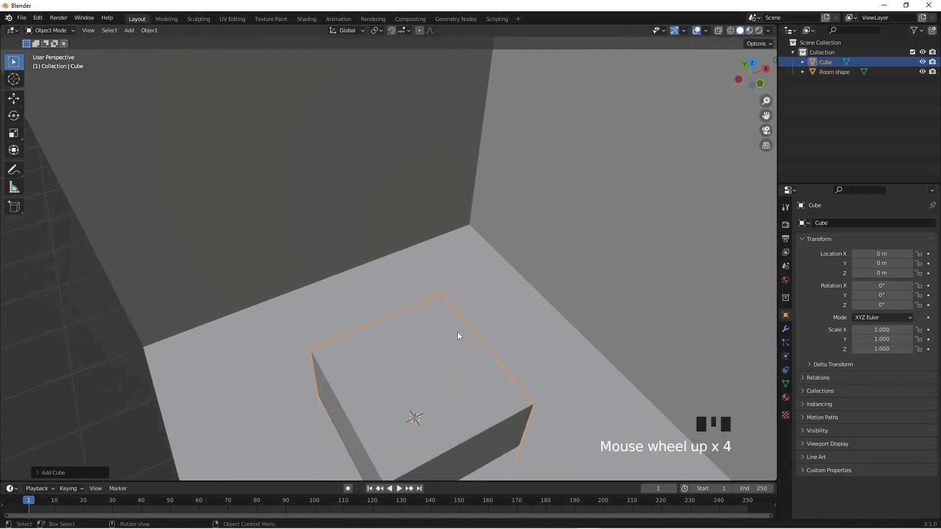
# Step: Move the new cube toward the room's back corner, to about X 1.85 m and Y 1.96 m
pyautogui.keyDown('shift'); pyautogui.moveTo(482, 350); pyautogui.dragTo(536, 421, button='middle'); pyautogui.keyUp('shift')
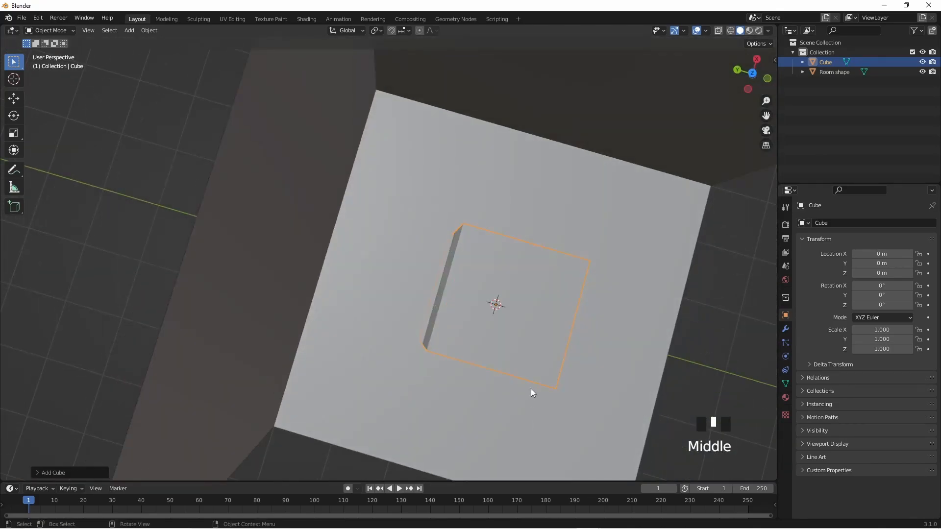
pyautogui.press('KP_7')
pyautogui.scroll(-4, 477, 328)
pyautogui.moveTo(476, 321); pyautogui.dragTo(519, 325, button='middle')
pyautogui.press('g')
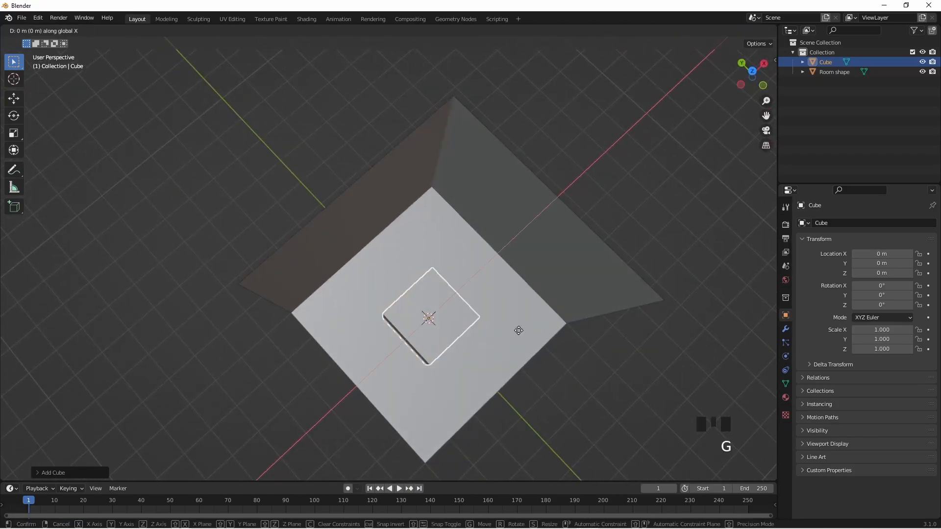
pyautogui.click(562, 294)
pyautogui.press('g')
pyautogui.click(498, 273)
pyautogui.moveTo(485, 271); pyautogui.dragTo(481, 208, button='middle')
# Step: Flatten the cube along Z to a scale of about 0.6
pyautogui.scroll(5, 482, 297)
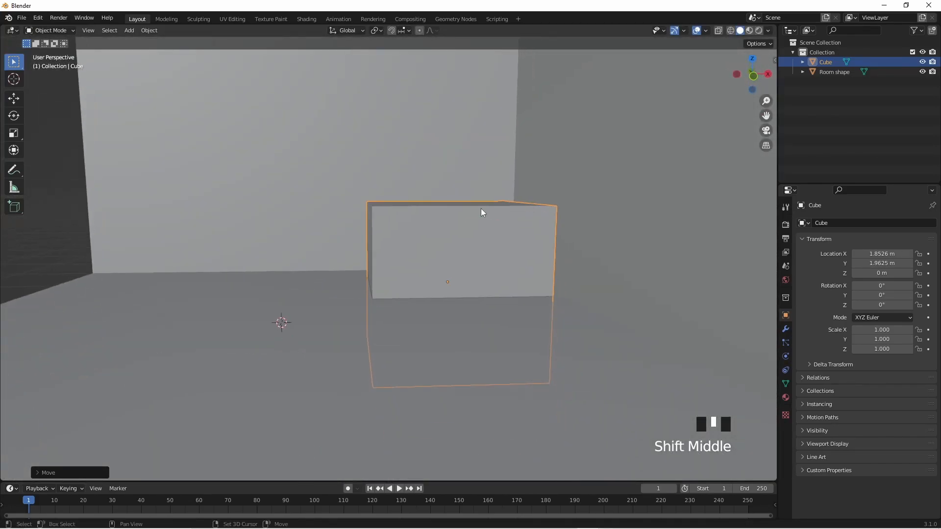
pyautogui.scroll(-2, 485, 245)
pyautogui.press('s')
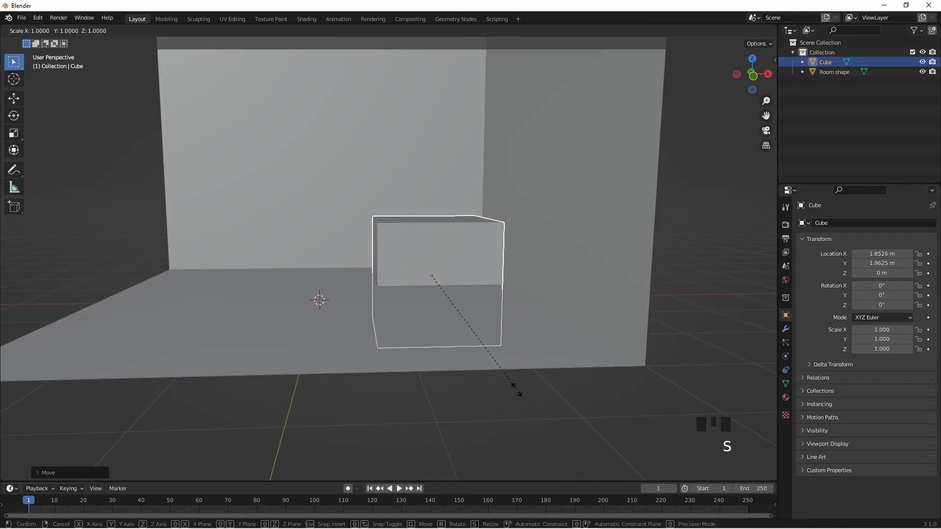
pyautogui.press('z')
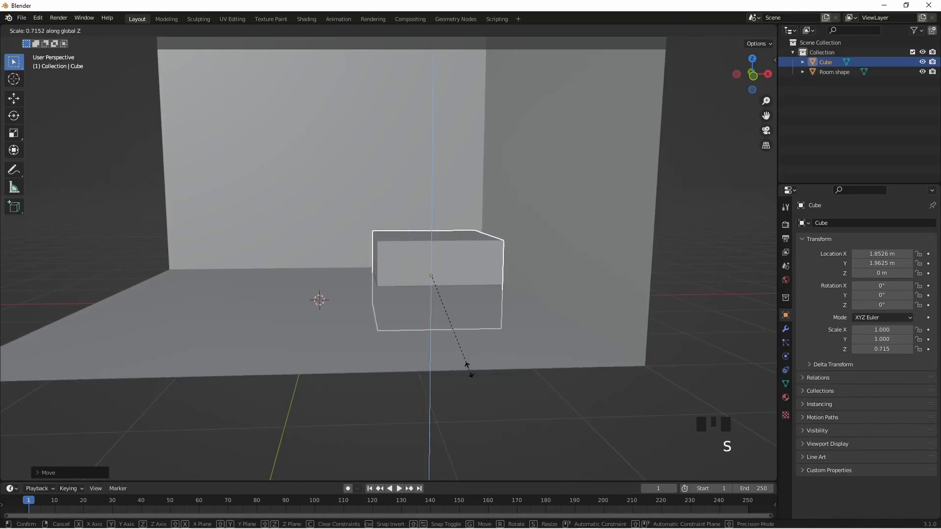
pyautogui.click(464, 355)
# Step: Raise the flattened box along Z to about 0.28 m so most of it stands above the floor
pyautogui.press('g')
pyautogui.press('z')
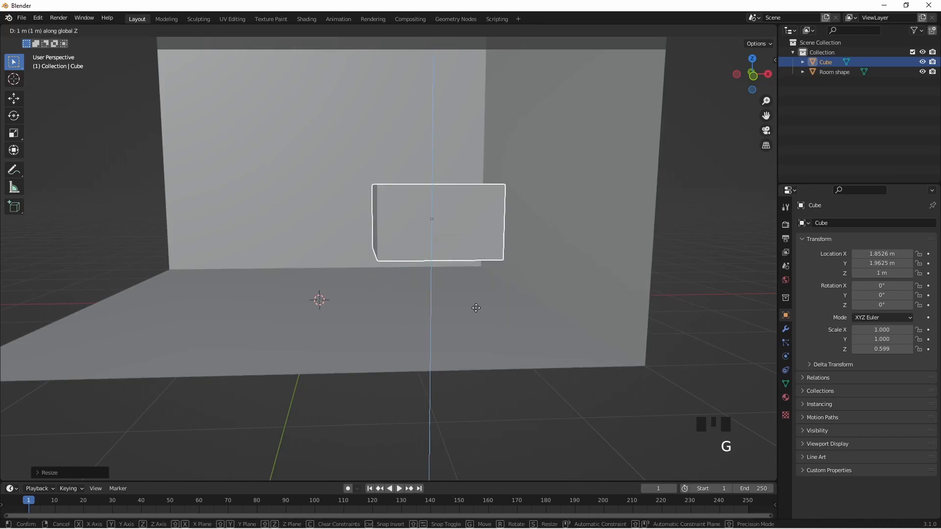
pyautogui.click(478, 354)
pyautogui.moveTo(477, 351)
pyautogui.mouseDown(button='middle')
pyautogui.moveTo(512, 377)
pyautogui.moveTo(476, 353)
pyautogui.mouseUp(button='middle')
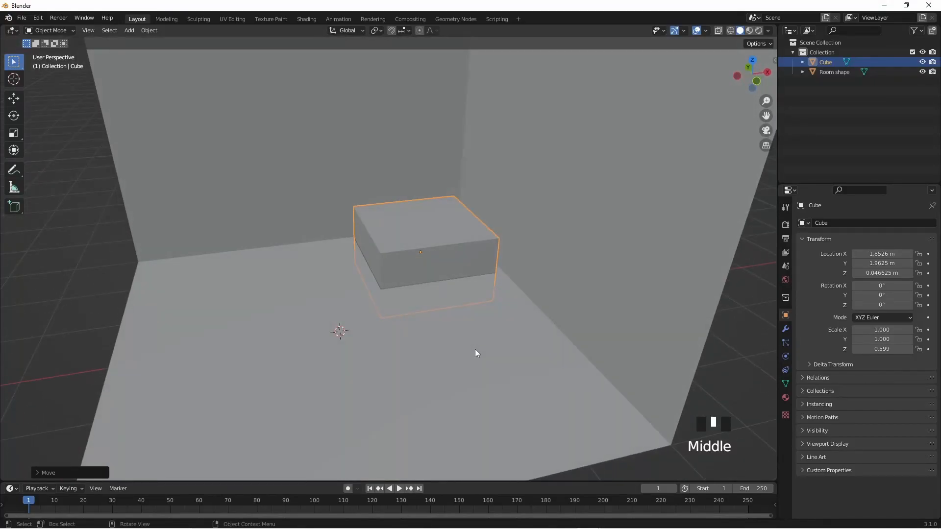
pyautogui.press('g')
pyautogui.press('z')
pyautogui.click(437, 310)
# Step: Stretch the box to a scale of about 1.16 along Y and about 1.95 along X
pyautogui.moveTo(437, 310); pyautogui.dragTo(425, 258, button='middle')
pyautogui.press('s')
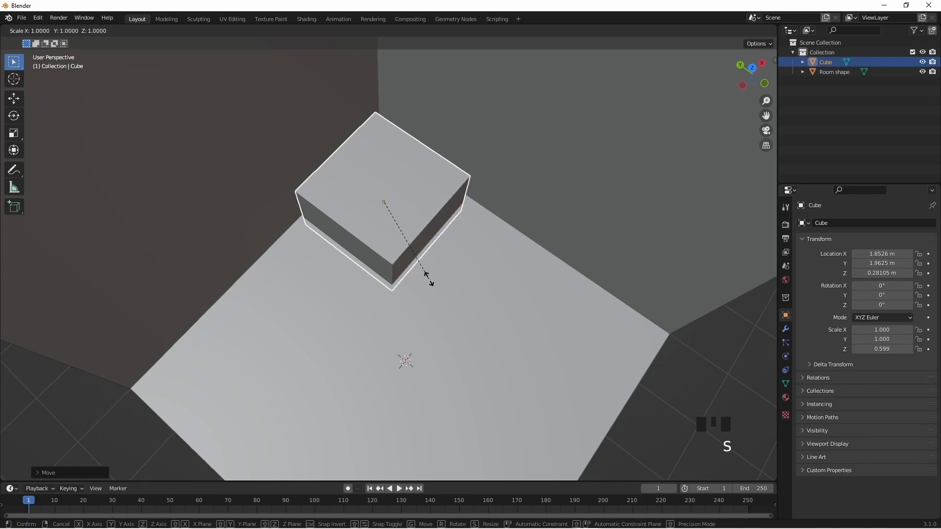
pyautogui.press('y')
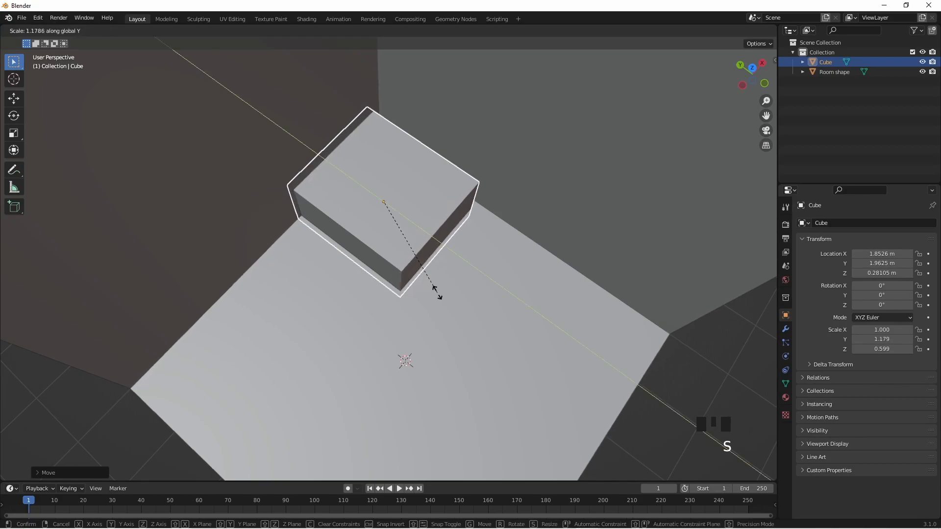
pyautogui.click(437, 294)
pyautogui.press('s')
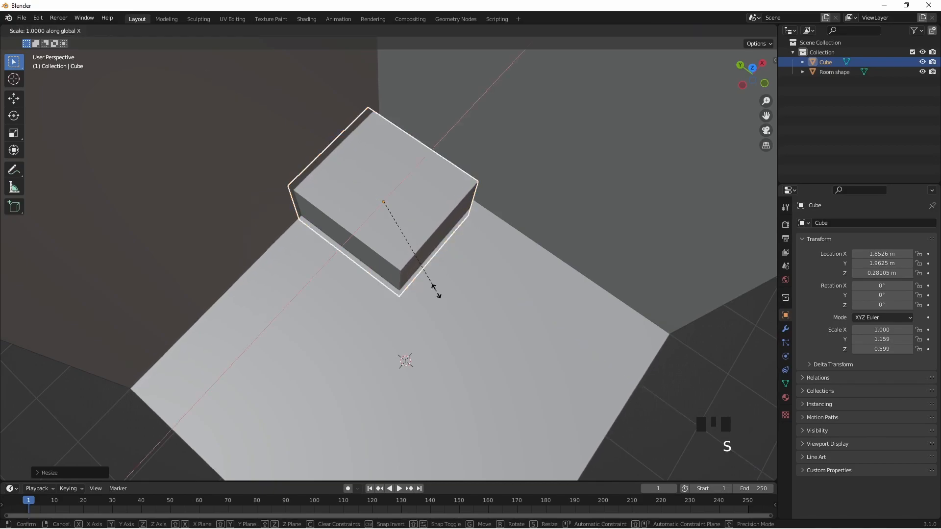
pyautogui.press('x')
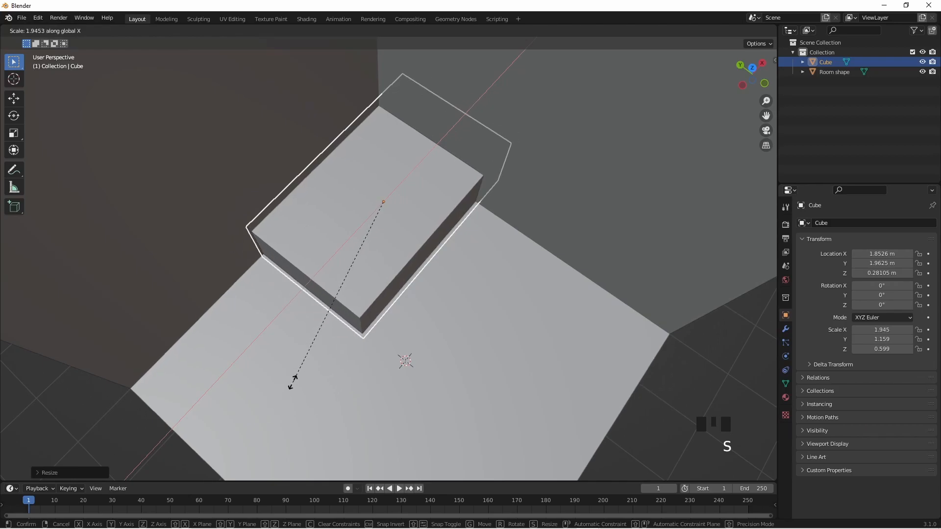
pyautogui.click(292, 378)
# Step: Shift the box along X to about 0.95 m so its end fits inside the side wall
pyautogui.press('g')
pyautogui.press('x')
pyautogui.click(454, 401)
pyautogui.moveTo(454, 405); pyautogui.dragTo(502, 375, button='middle')
pyautogui.scroll(-3, 461, 352)
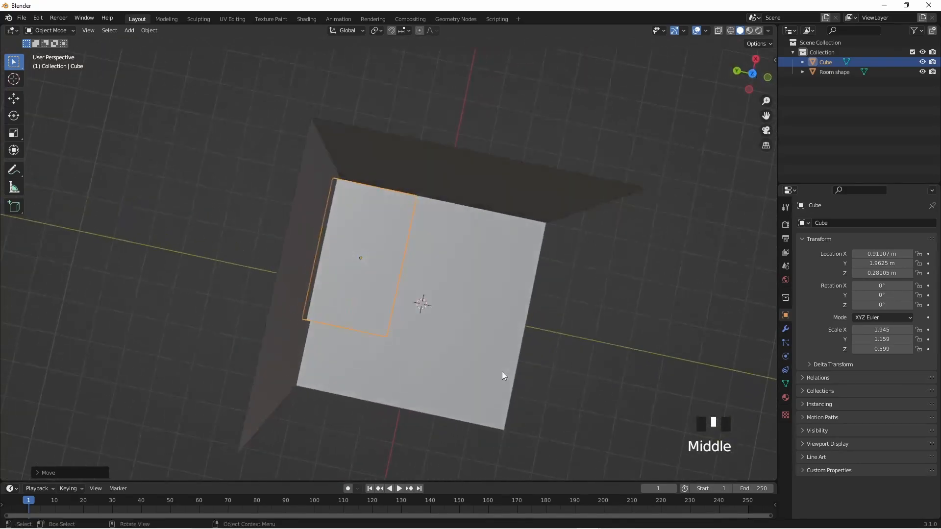
pyautogui.press('KP_7')
pyautogui.press('g')
pyautogui.press('x')
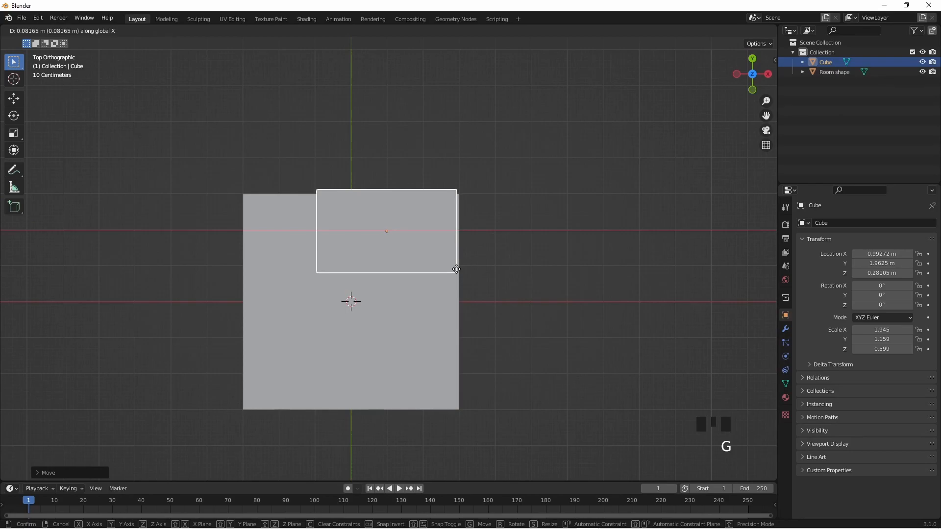
pyautogui.click(455, 272)
# Step: Shift the box along Y to about 1.74 m in top view so it fits inside the back wall
pyautogui.press('g')
pyautogui.press('y')
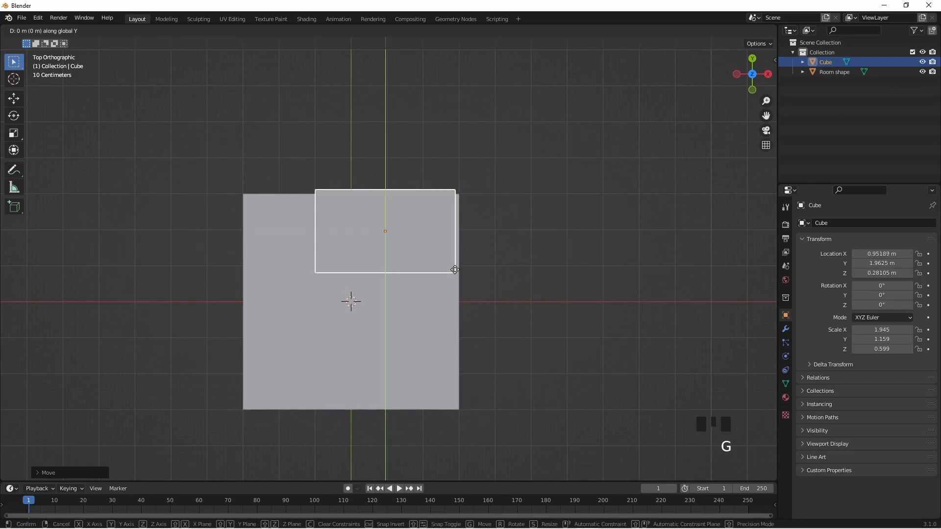
pyautogui.click(454, 278)
pyautogui.moveTo(455, 277); pyautogui.dragTo(494, 209, button='middle')
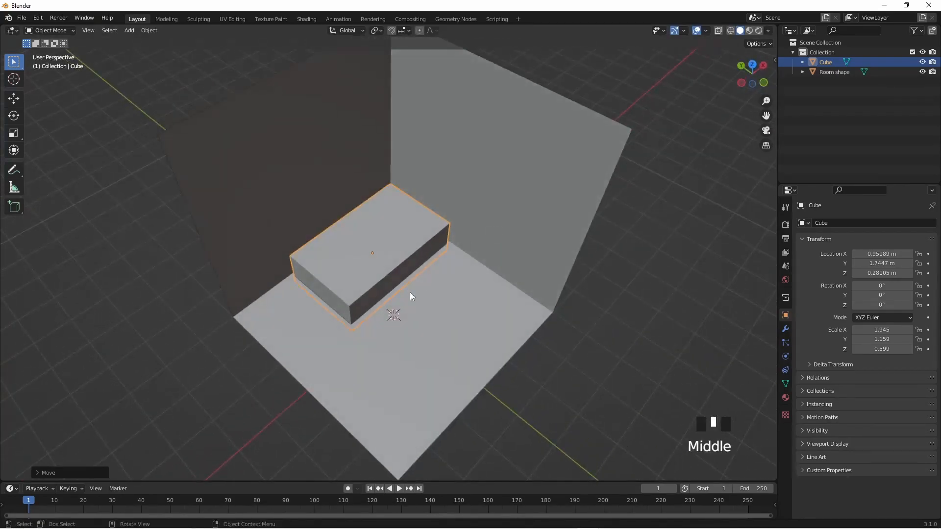
pyautogui.scroll(4, 410, 292)
pyautogui.press('s')
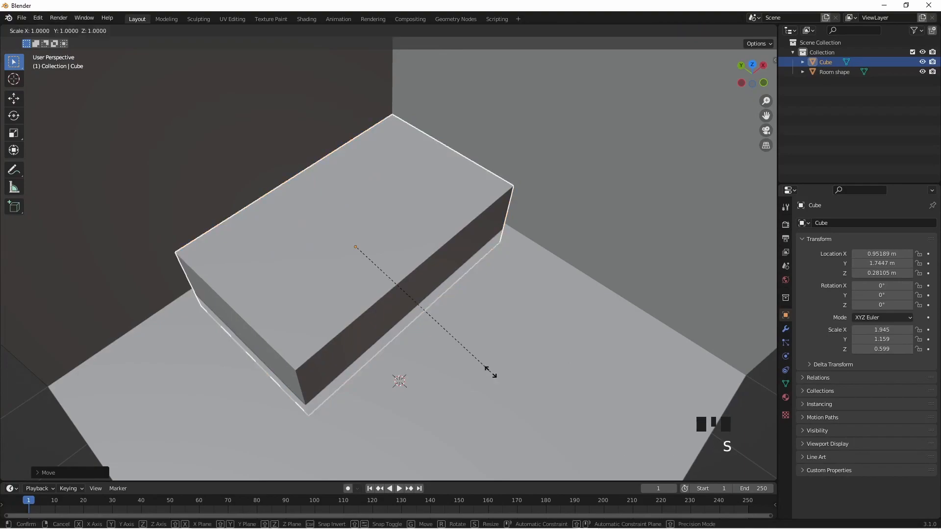
pyautogui.press('x')
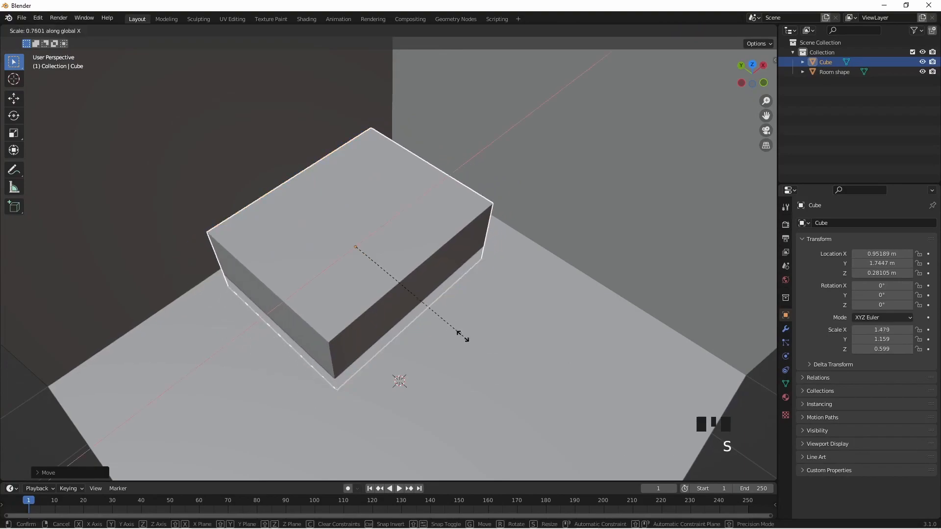
pyautogui.rightClick(489, 334)
pyautogui.moveTo(489, 334)
pyautogui.mouseDown(button='middle')
pyautogui.moveTo(469, 316)
pyautogui.moveTo(478, 329)
pyautogui.mouseUp(button='middle')
pyautogui.scroll(-5, 471, 320)
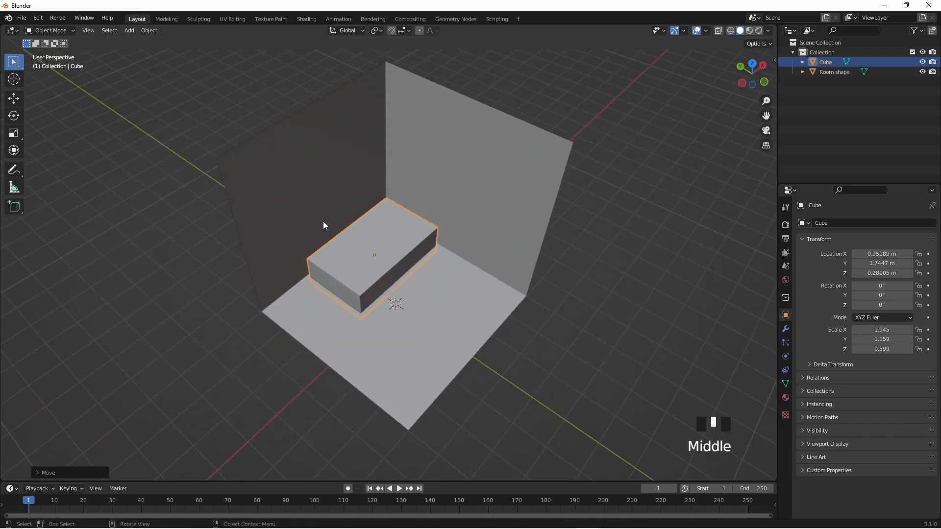
# Step: Select the long box in the room's back corner
pyautogui.moveTo(452, 300); pyautogui.dragTo(414, 287, button='middle')
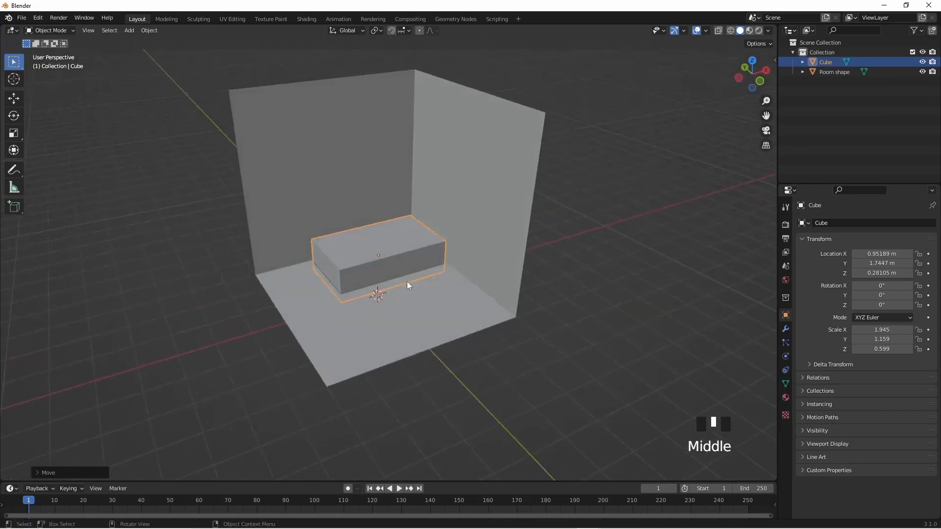
pyautogui.click(415, 286)
pyautogui.scroll(5, 414, 272)
pyautogui.click(413, 267)
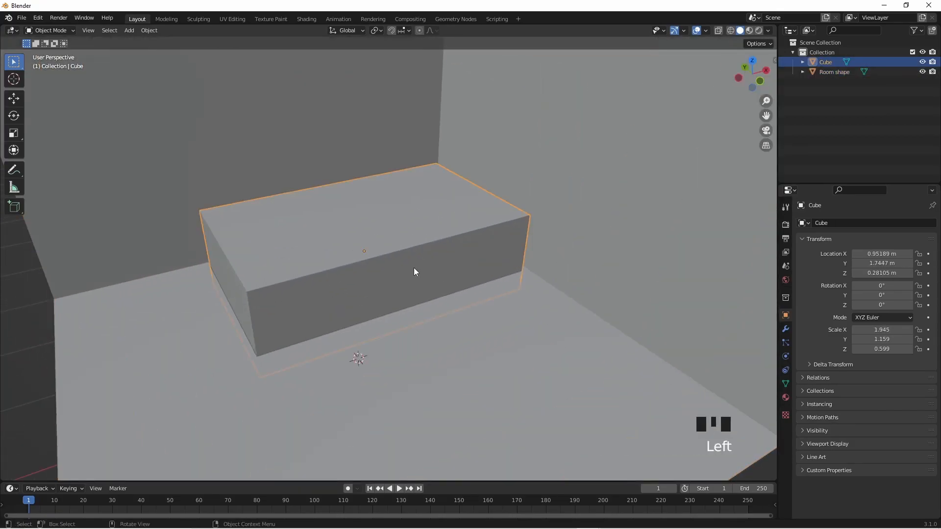
# Step: Scale the box down uniformly to about 1.76 along X, 1.05 along Y and 0.54 along Z
pyautogui.moveTo(414, 267); pyautogui.dragTo(441, 262, button='middle')
pyautogui.press('s')
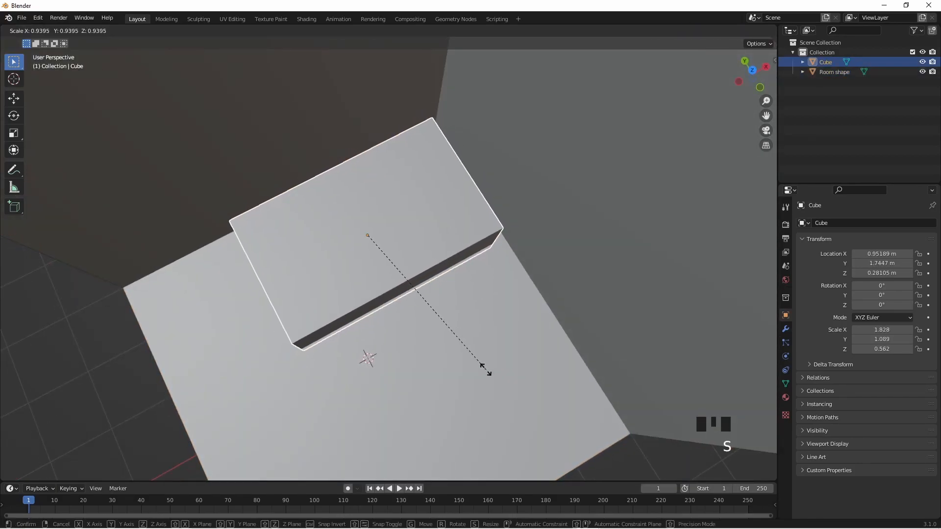
pyautogui.click(463, 338)
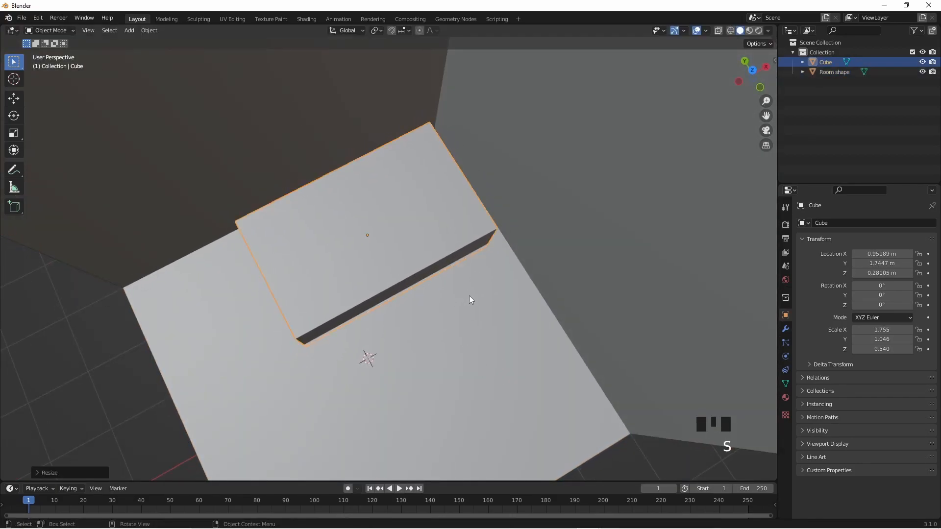
# Step: Lengthen the box to a scale of about 1.91 along X and narrow it to about 0.97 along Y
pyautogui.press('s')
pyautogui.press('x')
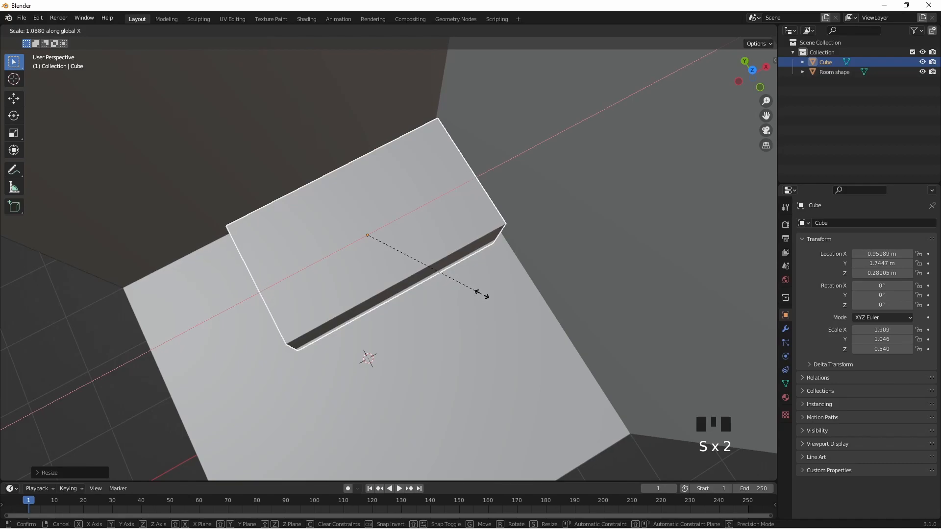
pyautogui.click(482, 295)
pyautogui.press('s')
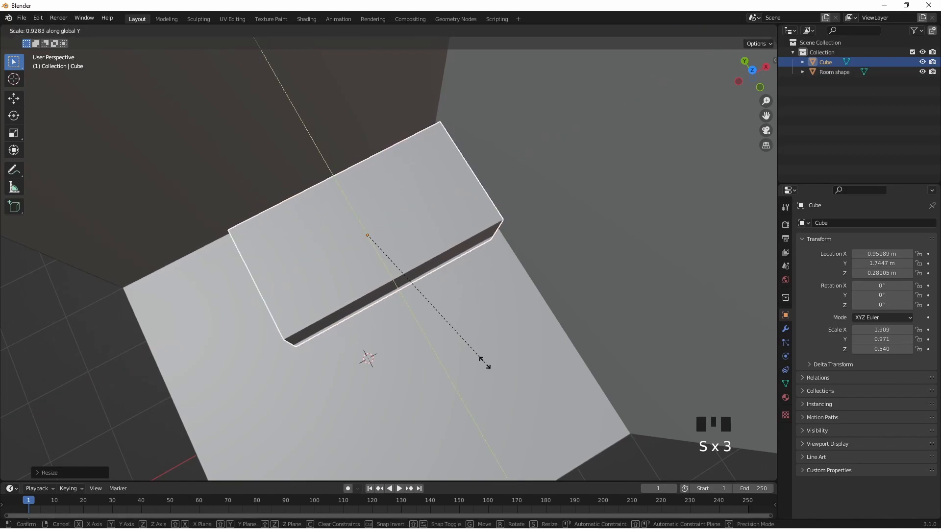
pyautogui.click(484, 364)
# Step: Move the box into the back corner, to about 1.12 m along X and 2.01 m along Y
pyautogui.moveTo(484, 364); pyautogui.dragTo(510, 325, button='middle')
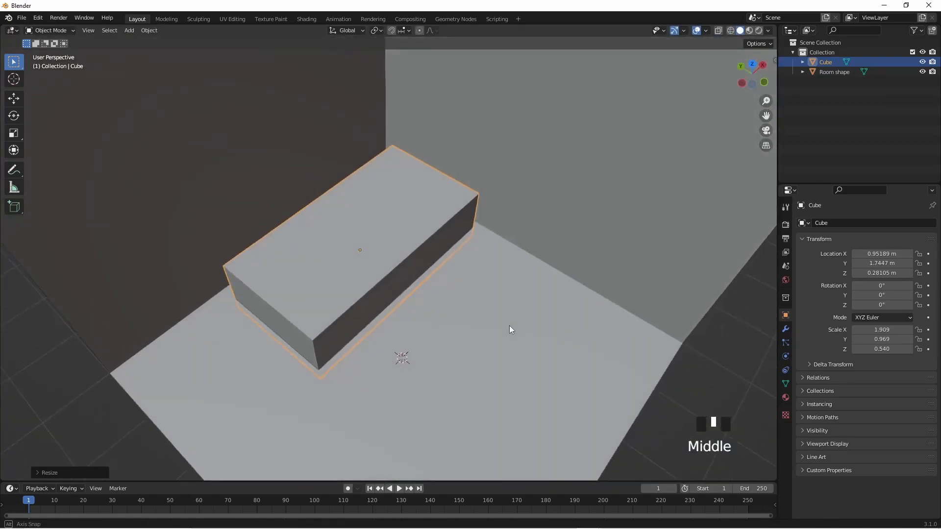
pyautogui.press('g')
pyautogui.press('x')
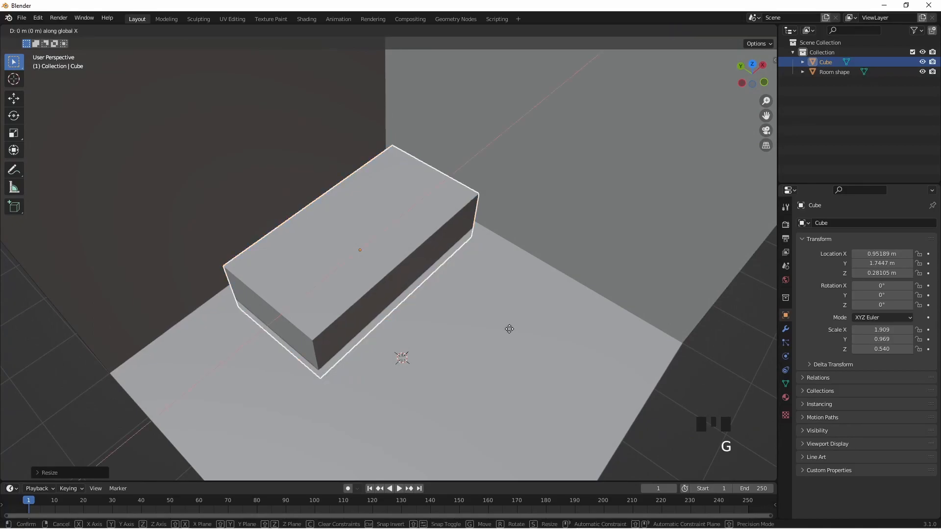
pyautogui.click(518, 324)
pyautogui.press('g')
pyautogui.press('y')
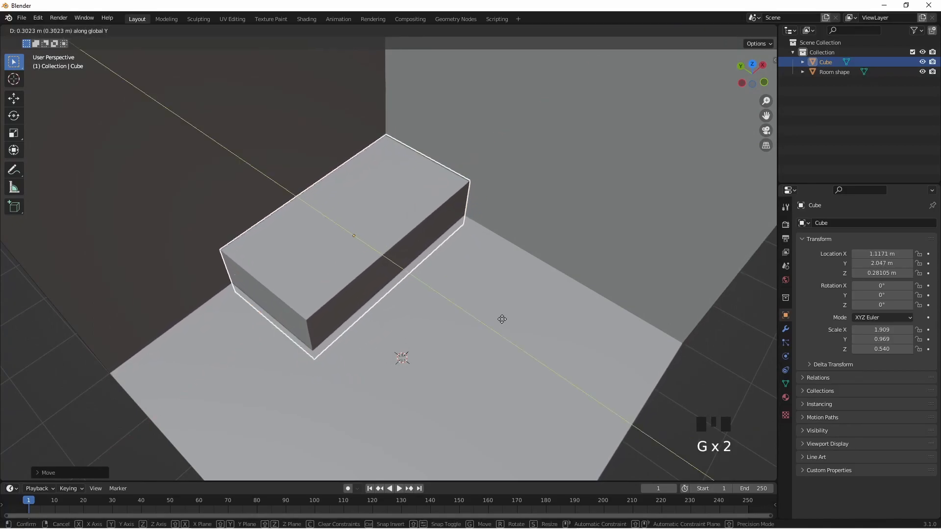
pyautogui.click(504, 318)
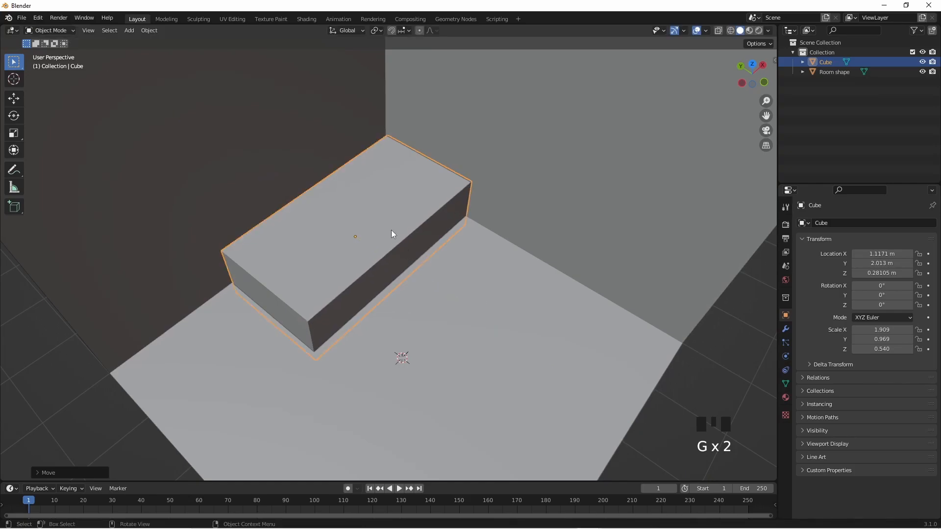
# Step: Shift the box along X to about 1.07 m so its end sits against the side wall
pyautogui.click(475, 289)
pyautogui.moveTo(475, 289); pyautogui.dragTo(436, 253, button='middle')
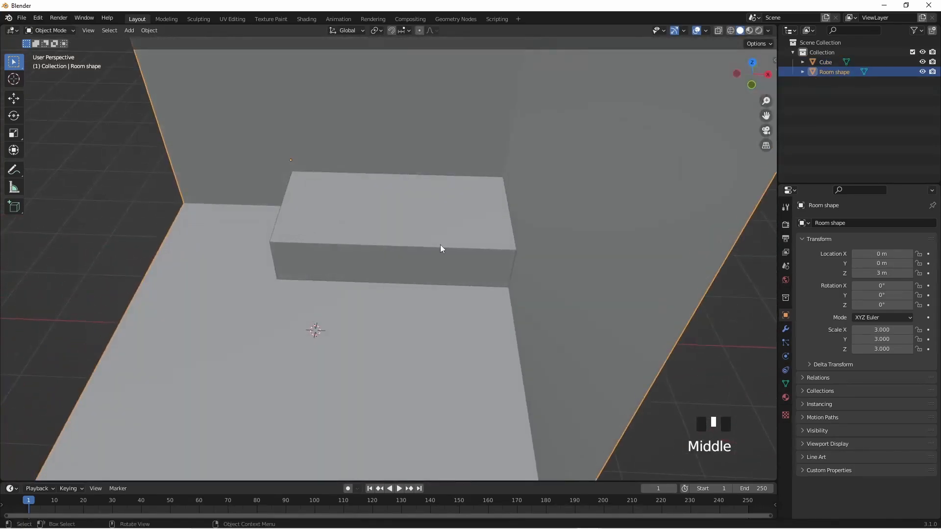
pyautogui.click(481, 275)
pyautogui.press('g')
pyautogui.press('y')
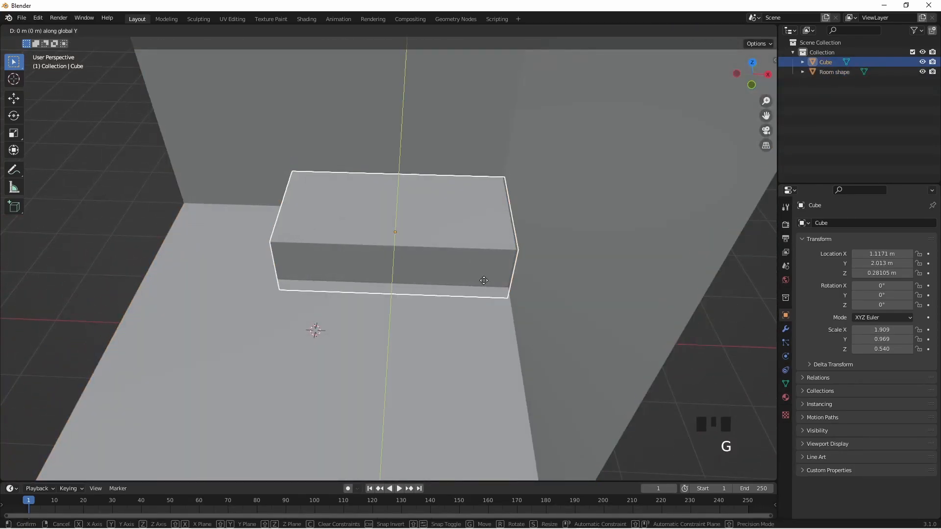
pyautogui.press('x')
pyautogui.click(451, 276)
# Step: In Edit Mode, add two loop cuts across the box's width, marking off a narrow band between its middle and the side-wall end
pyautogui.moveTo(451, 277); pyautogui.dragTo(413, 245, button='middle')
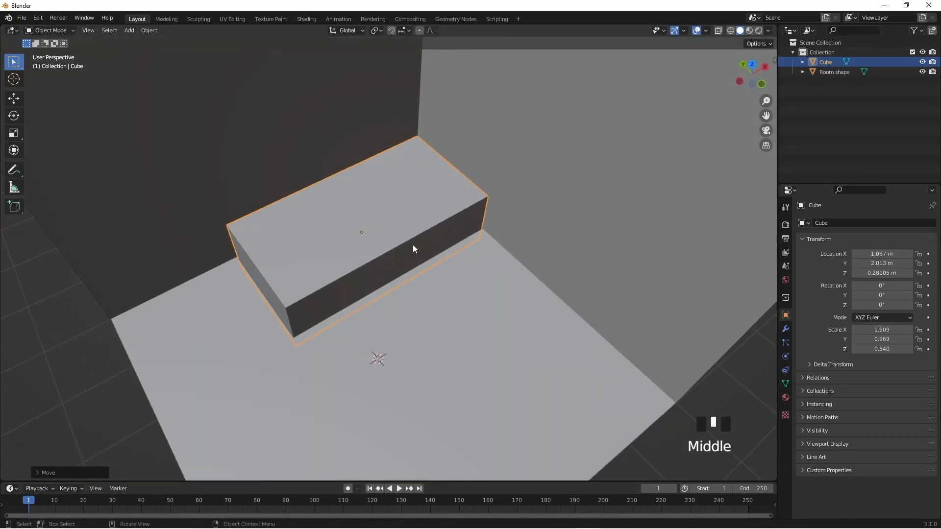
pyautogui.press('Tab')
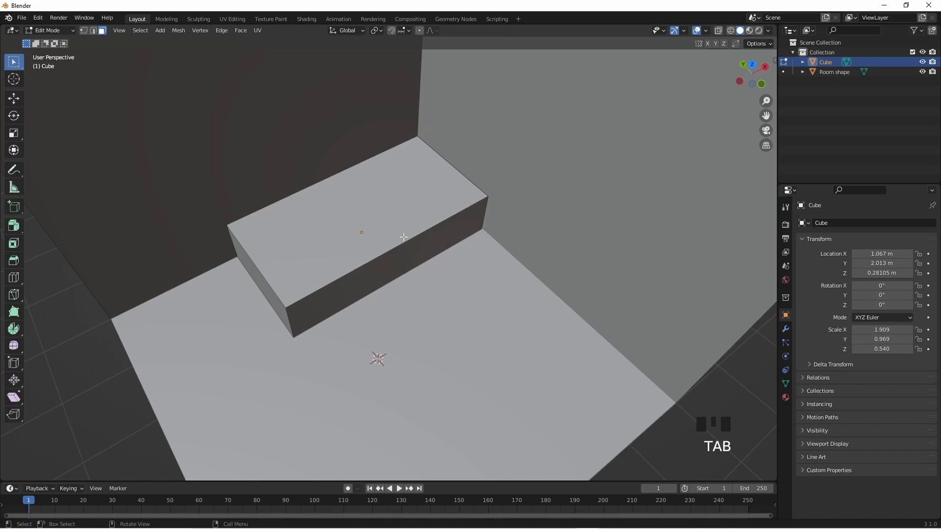
pyautogui.moveTo(344, 199); pyautogui.dragTo(411, 237, button='middle')
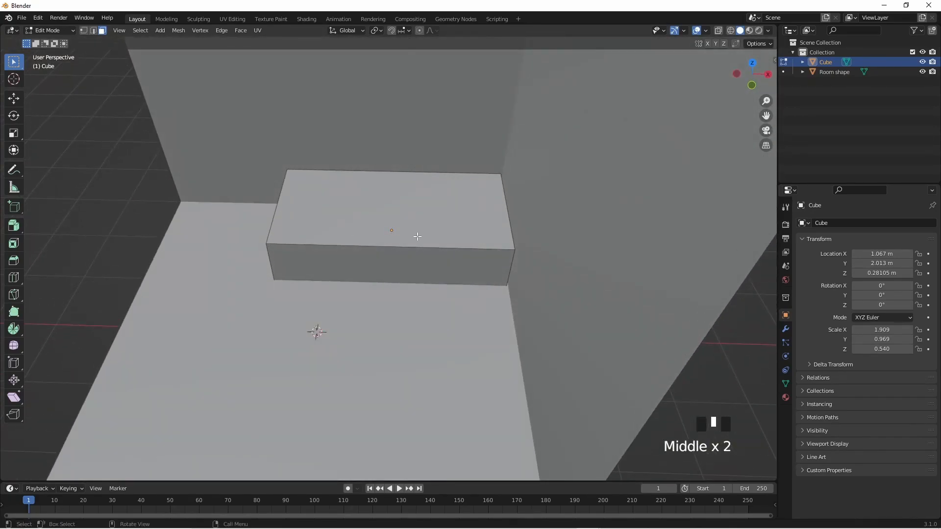
pyautogui.hotkey('ctrl', 'r')
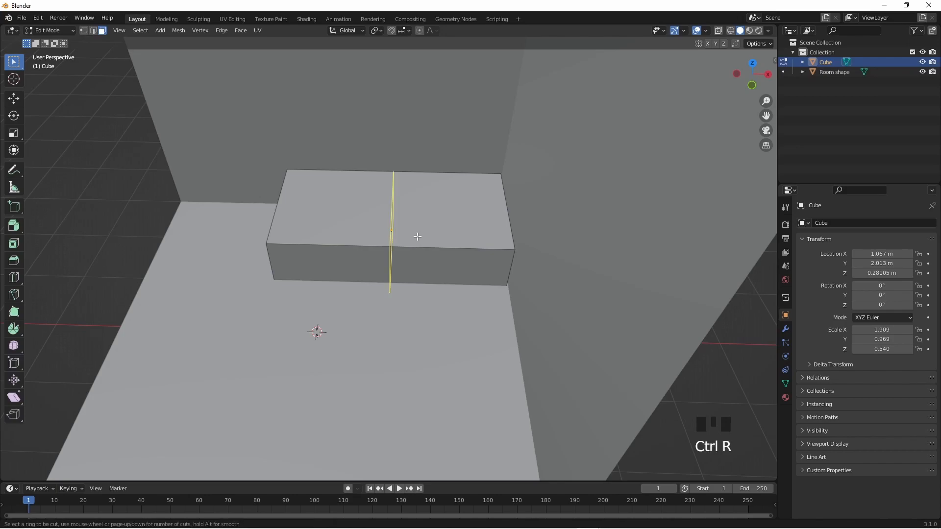
pyautogui.click(417, 237)
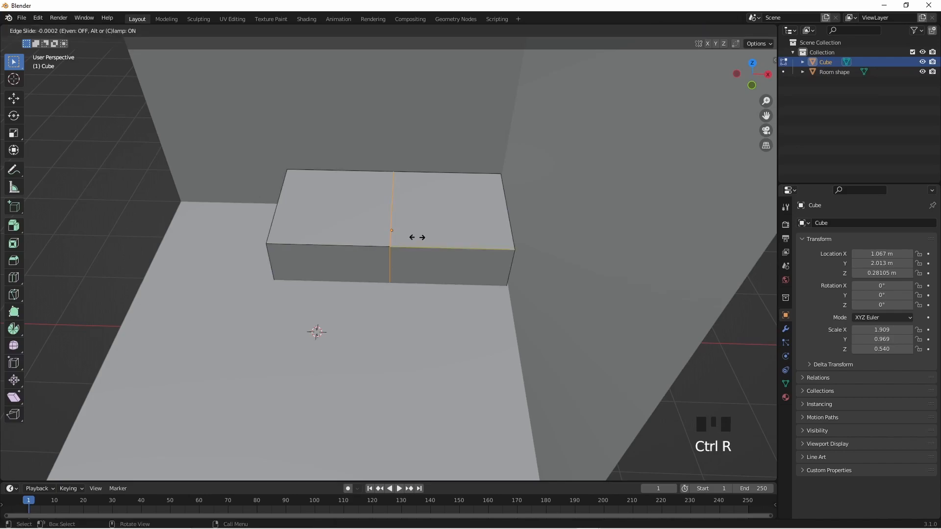
pyautogui.click(462, 266)
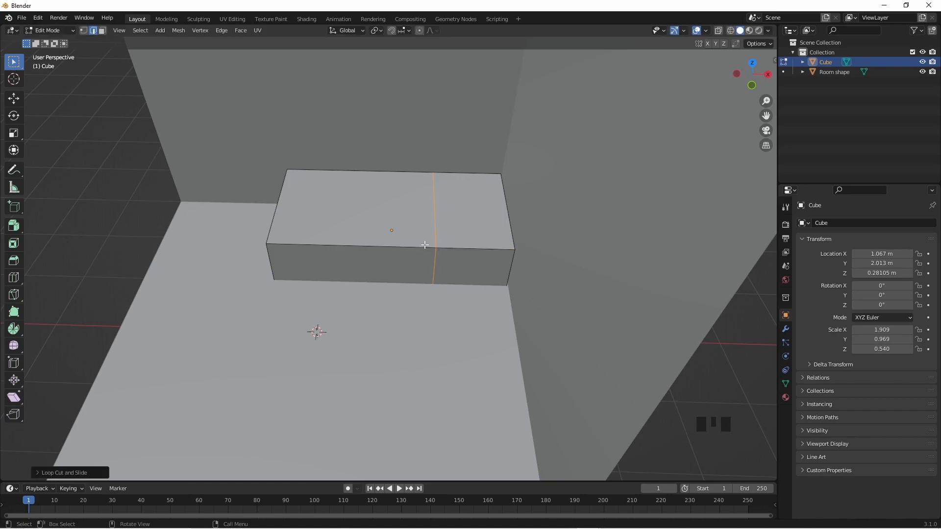
pyautogui.hotkey('ctrl', 'r')
pyautogui.click(409, 242)
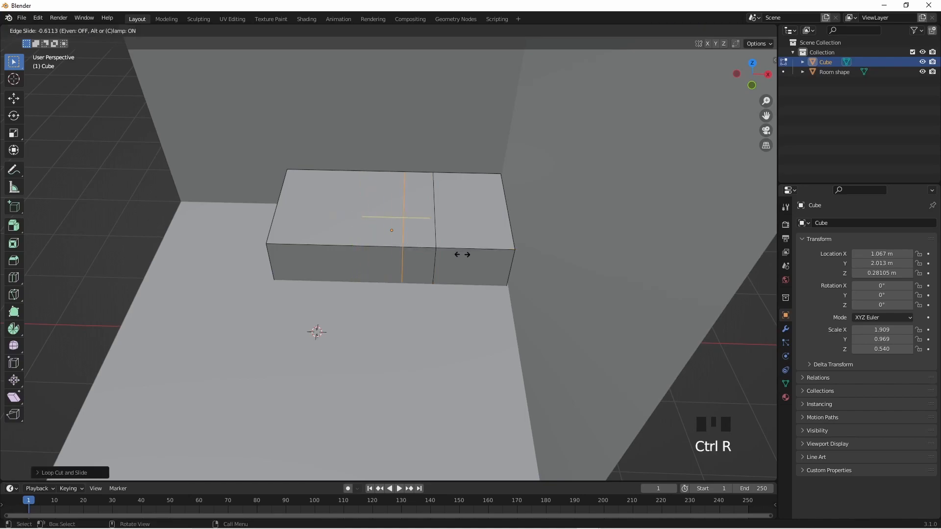
pyautogui.click(459, 257)
# Step: Add a horizontal loop cut around the box's sides, slightly below mid-height
pyautogui.hotkey('ctrl', 'r')
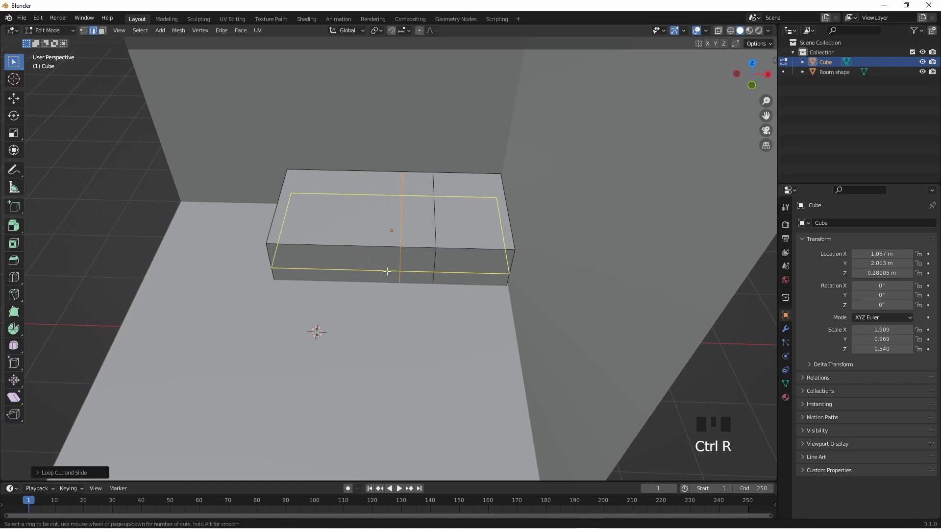
pyautogui.click(422, 267)
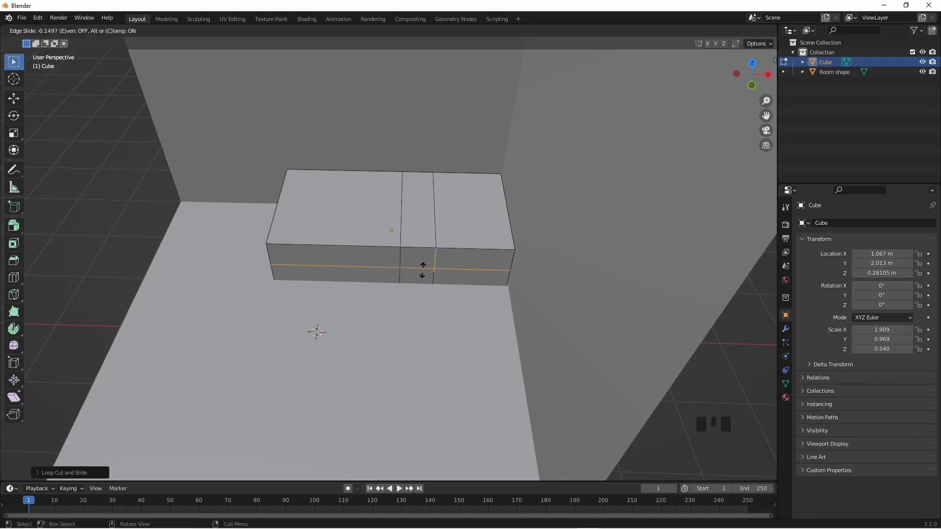
pyautogui.click(421, 270)
# Step: Select the three lower faces along the box's long front side and extrude them outward about 0.045 m
pyautogui.moveTo(422, 269); pyautogui.dragTo(385, 259, button='middle')
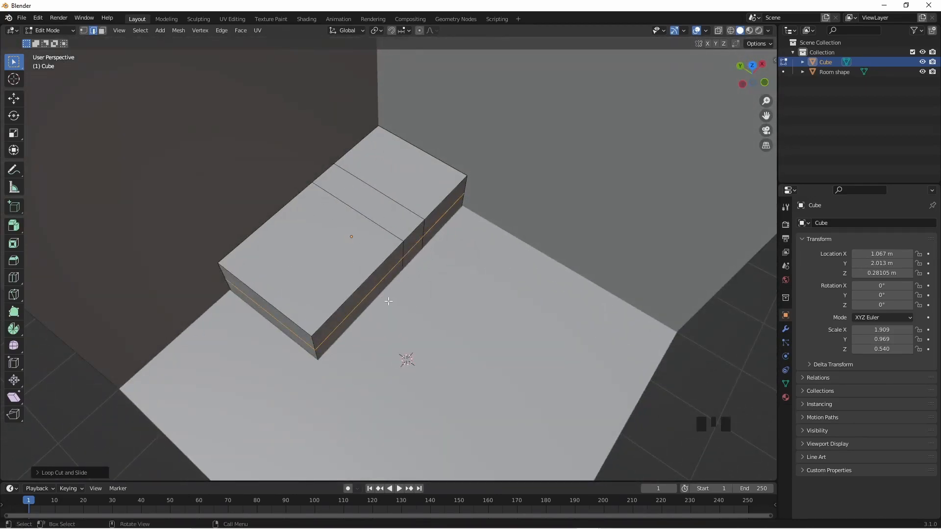
pyautogui.moveTo(396, 262)
pyautogui.mouseDown(button='middle')
pyautogui.moveTo(359, 269)
pyautogui.moveTo(408, 264)
pyautogui.mouseUp(button='middle')
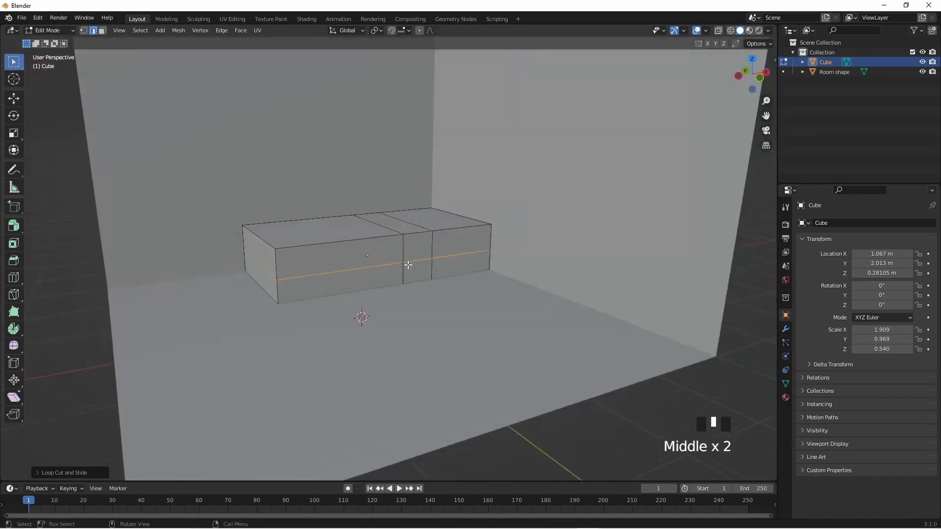
pyautogui.press('3')
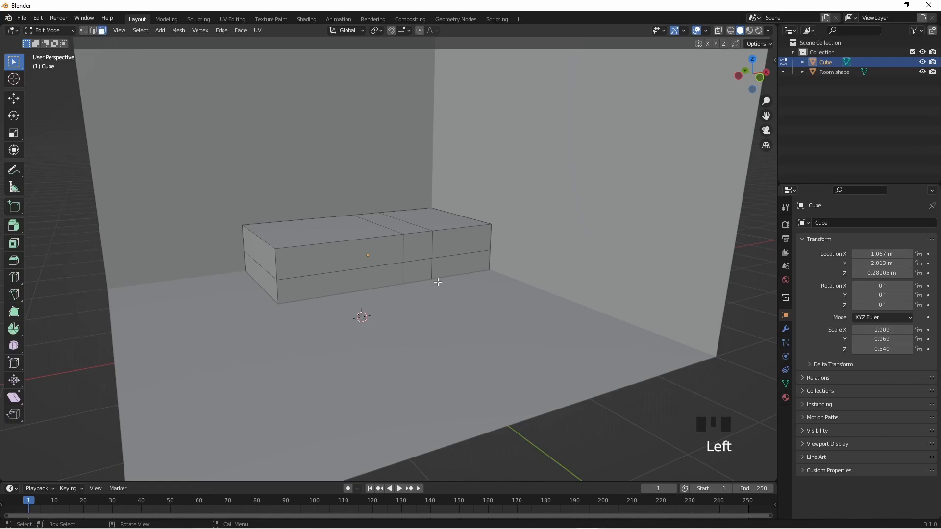
pyautogui.click(466, 264)
pyautogui.keyDown('shift'); pyautogui.click(422, 272); pyautogui.keyUp('shift')
pyautogui.keyDown('shift'); pyautogui.click(315, 294); pyautogui.keyUp('shift')
pyautogui.moveTo(315, 296); pyautogui.dragTo(335, 316, button='middle')
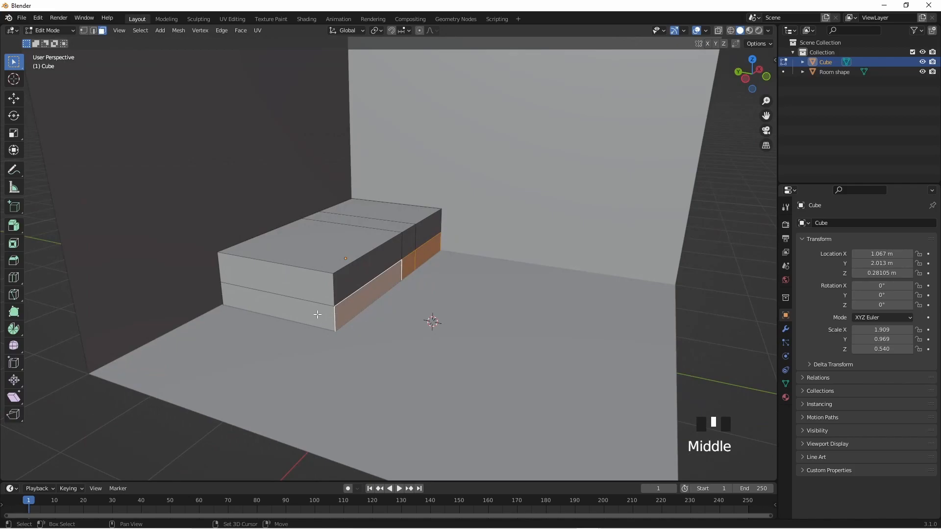
pyautogui.moveTo(410, 324); pyautogui.dragTo(427, 346, button='middle')
pyautogui.press('e')
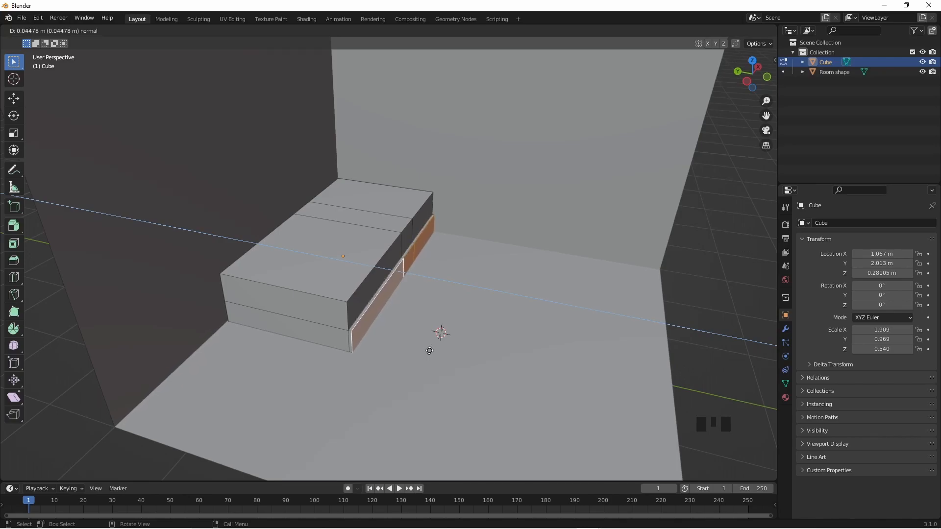
pyautogui.click(430, 350)
# Step: Extrude the front strip's narrow end face about 0.037 m and the box's adjacent lower end face about 0.036 m to match
pyautogui.moveTo(347, 361); pyautogui.dragTo(390, 366, button='middle')
pyautogui.click(372, 353)
pyautogui.scroll(2, 375, 370)
pyautogui.scroll(4, 390, 366)
pyautogui.click(376, 392)
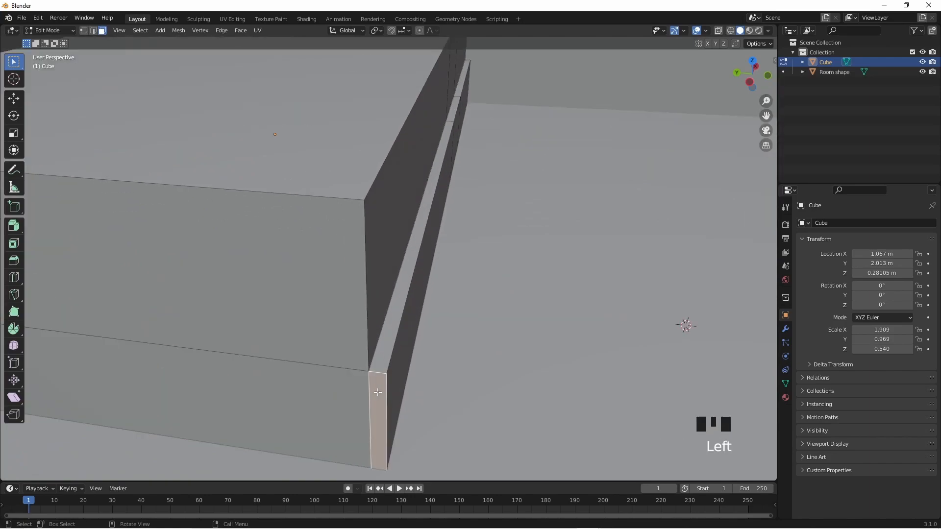
pyautogui.press('e')
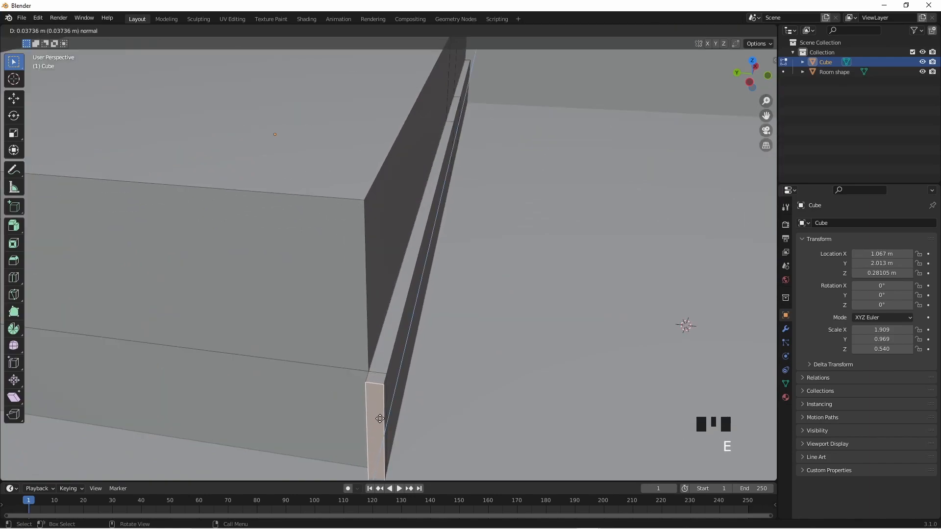
pyautogui.click(380, 419)
pyautogui.click(326, 396)
pyautogui.press('e')
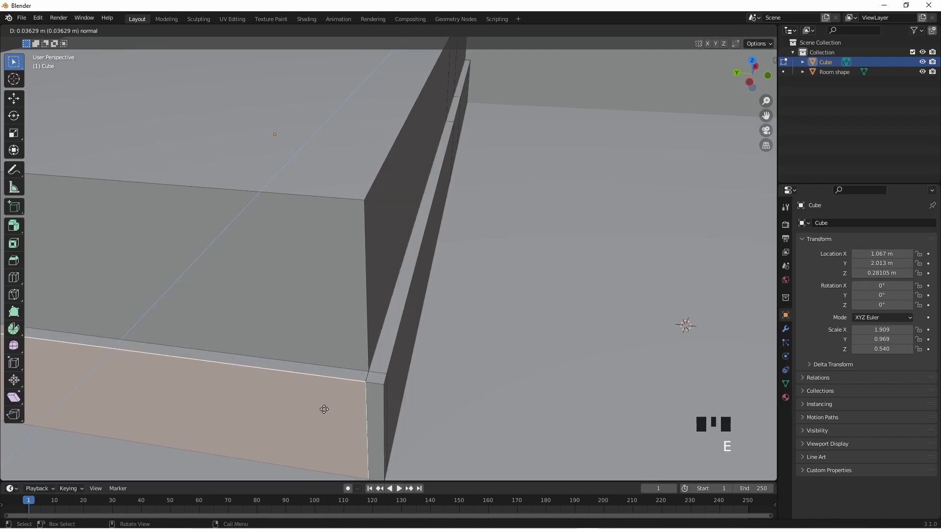
pyautogui.scroll(2, 398, 254)
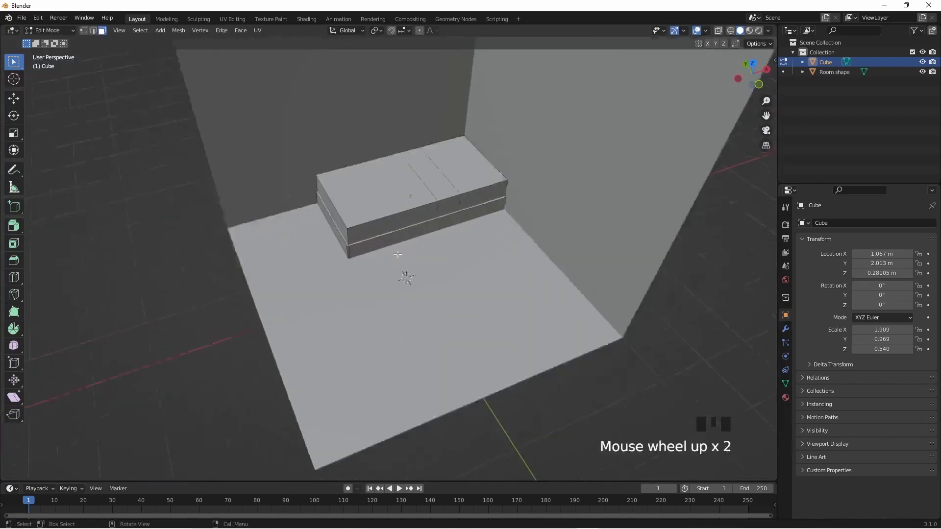
pyautogui.scroll(3, 398, 255)
pyautogui.keyDown('shift'); pyautogui.moveTo(374, 210); pyautogui.dragTo(361, 347, button='middle'); pyautogui.keyUp('shift')
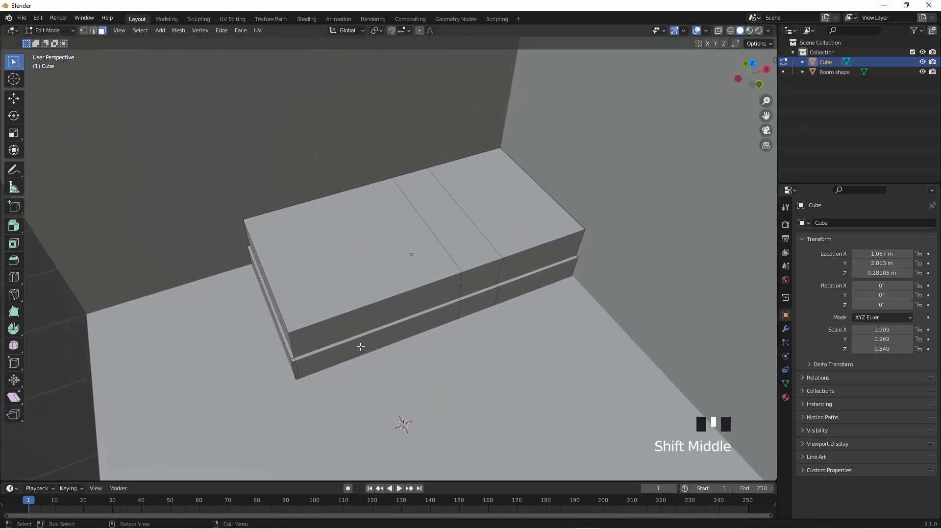
pyautogui.keyDown('shift'); pyautogui.moveTo(475, 242); pyautogui.dragTo(412, 237, button='middle'); pyautogui.keyUp('shift')
pyautogui.click(396, 272)
pyautogui.scroll(3, 469, 381)
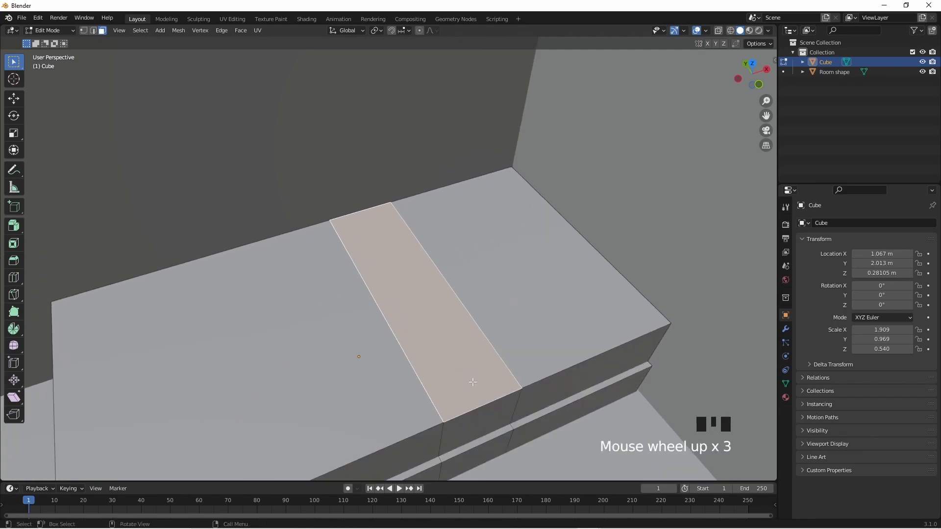
pyautogui.keyDown('shift'); pyautogui.moveTo(469, 380); pyautogui.dragTo(420, 271, button='middle'); pyautogui.keyUp('shift')
pyautogui.keyDown('shift'); pyautogui.click(418, 281); pyautogui.keyUp('shift')
pyautogui.keyDown('shift'); pyautogui.click(406, 307); pyautogui.keyUp('shift')
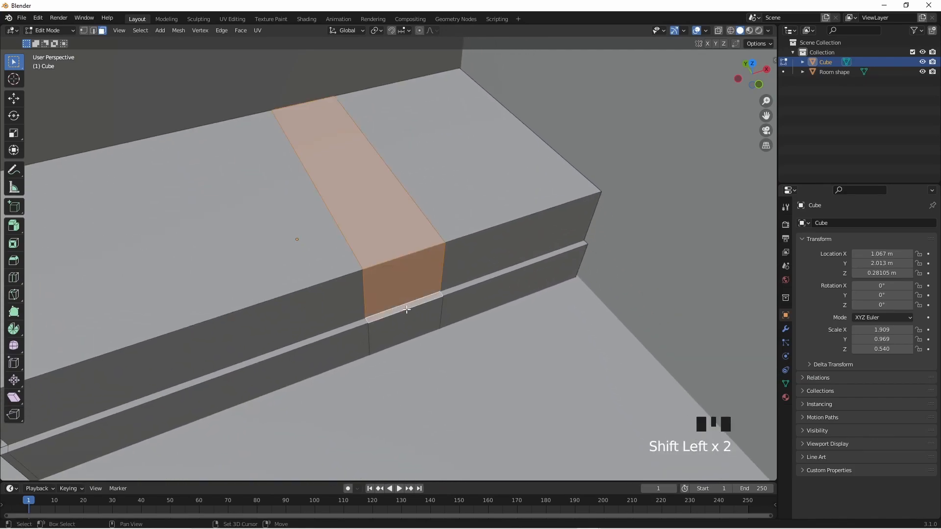
pyautogui.keyDown('shift'); pyautogui.click(406, 327); pyautogui.keyUp('shift')
pyautogui.press('e')
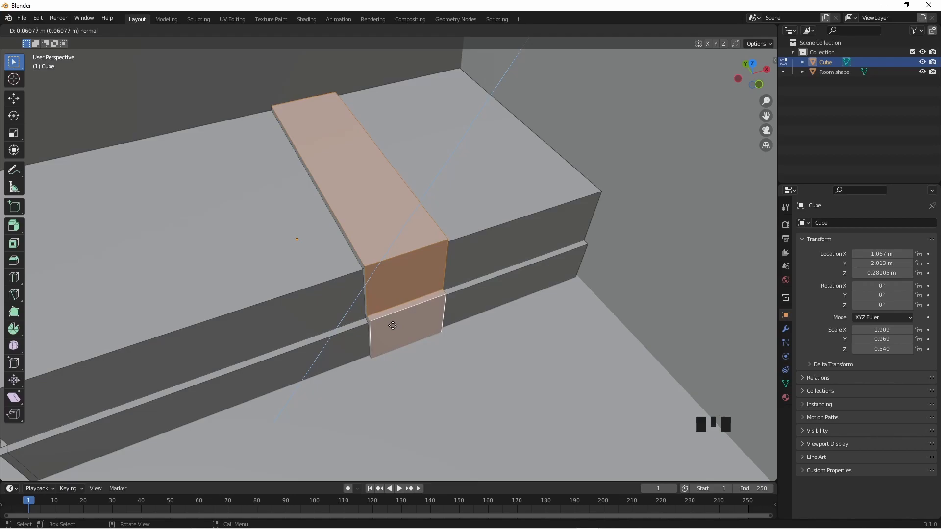
pyautogui.rightClick(397, 334)
# Step: Select the narrow band's upper front face together with its top face
pyautogui.click(390, 296)
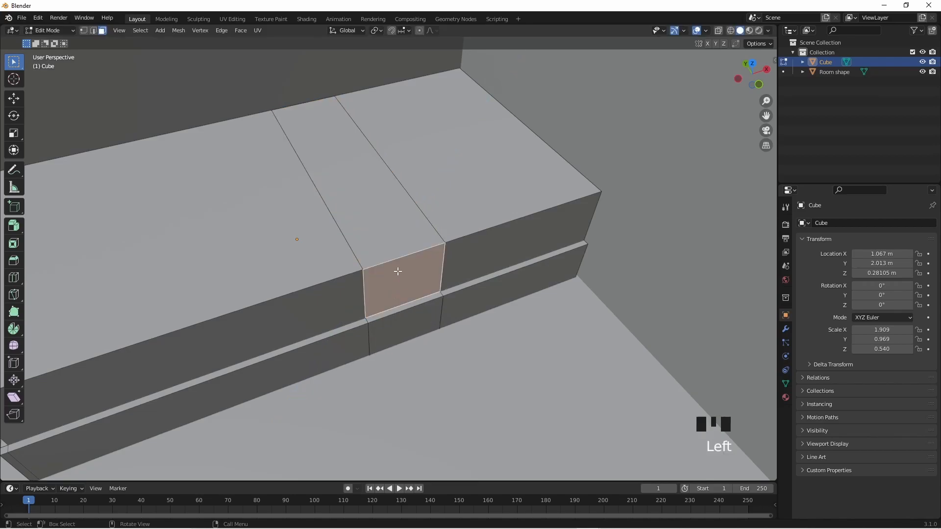
pyautogui.keyDown('shift'); pyautogui.click(385, 223); pyautogui.keyUp('shift')
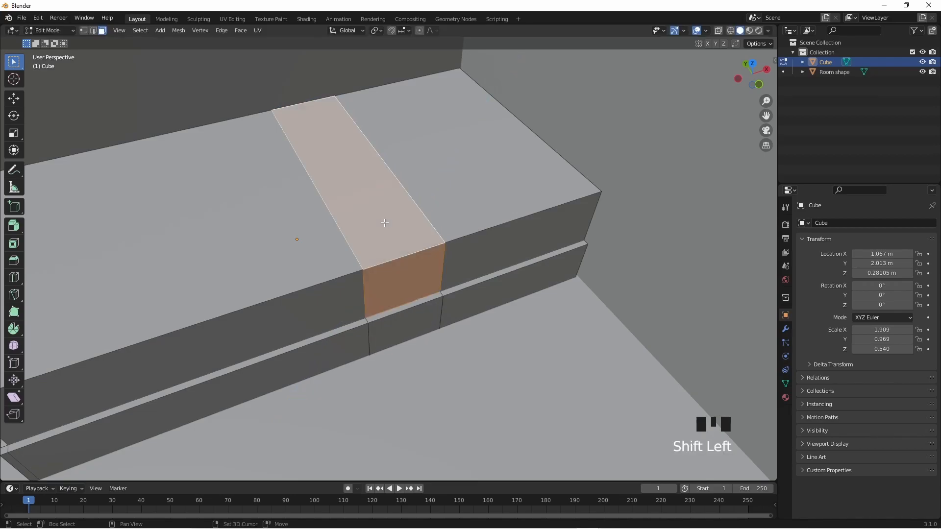
pyautogui.moveTo(359, 286); pyautogui.dragTo(406, 278, button='middle')
# Step: Try extruding the selected band faces about 0.04 m and lowering them about 0.036 m along Z, and undo both changes
pyautogui.press('e')
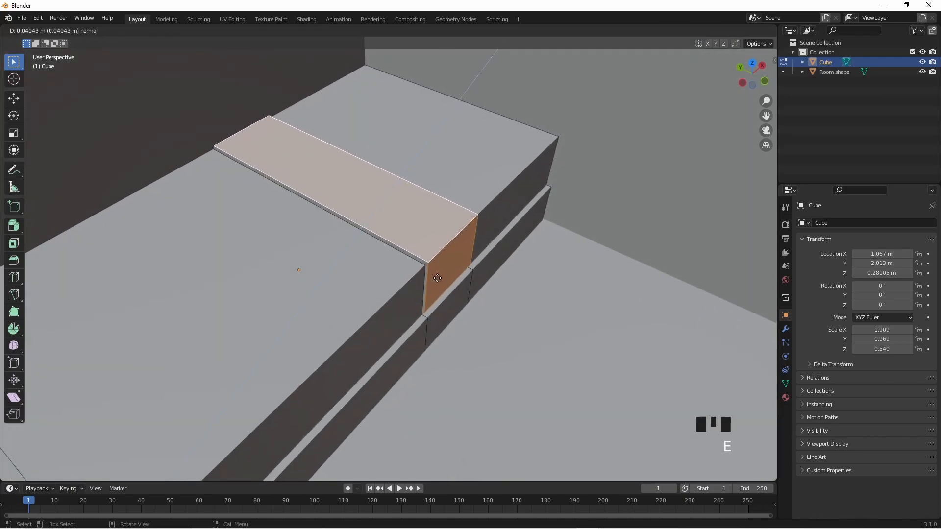
pyautogui.click(437, 277)
pyautogui.moveTo(437, 274); pyautogui.dragTo(420, 236, button='middle')
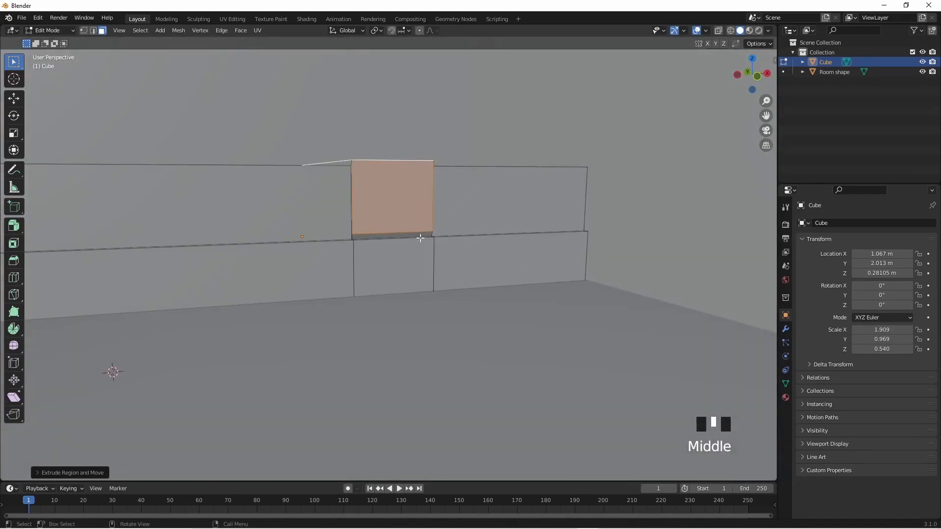
pyautogui.press('g')
pyautogui.press('z')
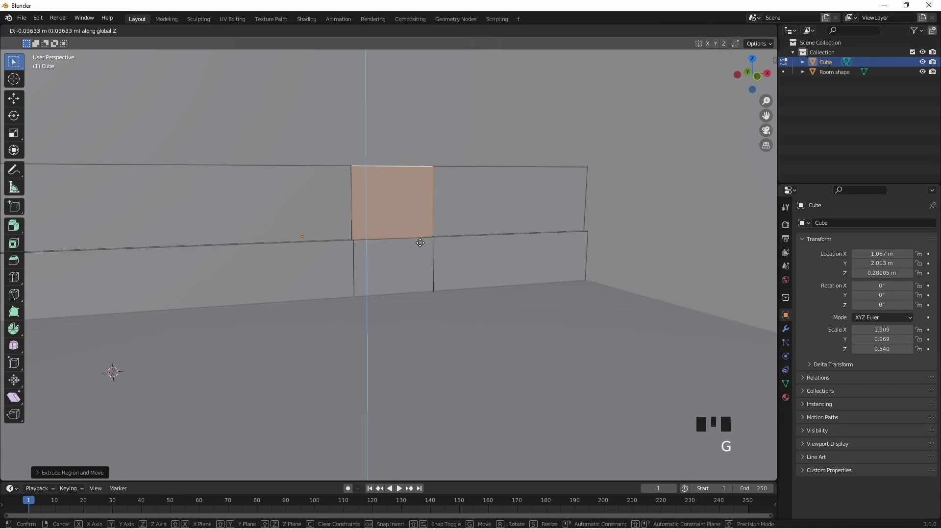
pyautogui.click(420, 238)
pyautogui.moveTo(420, 239); pyautogui.dragTo(390, 316, button='middle')
pyautogui.hotkey('ctrl', 'z')
pyautogui.hotkey('ctrl', 'z')
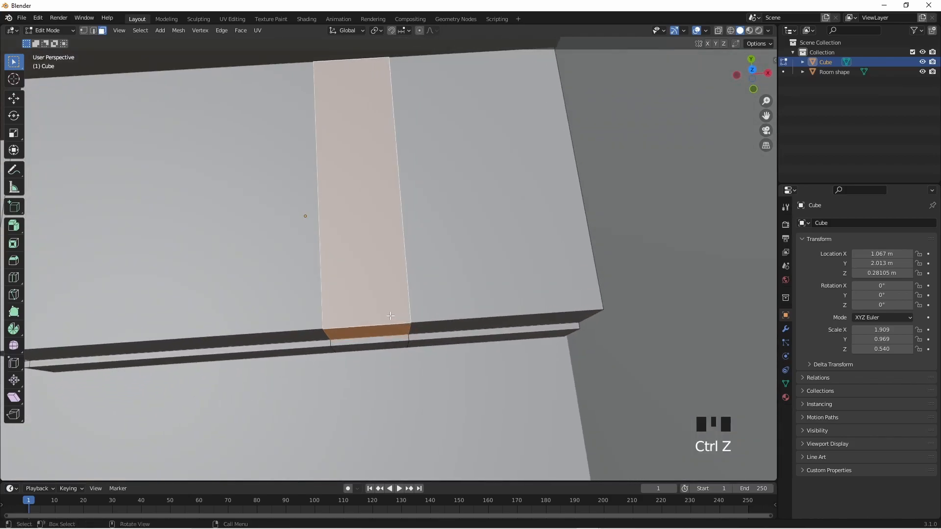
# Step: Try another region extrusion of the band's top and upper front faces, and undo it
pyautogui.press('e')
pyautogui.rightClick(391, 330)
pyautogui.keyDown('ctrl'); pyautogui.moveTo(385, 287); pyautogui.dragTo(560, 290, button='middle'); pyautogui.keyUp('ctrl')
pyautogui.press('e')
pyautogui.click(463, 337)
pyautogui.moveTo(473, 288); pyautogui.dragTo(394, 320, button='middle')
pyautogui.hotkey('ctrl', 'z')
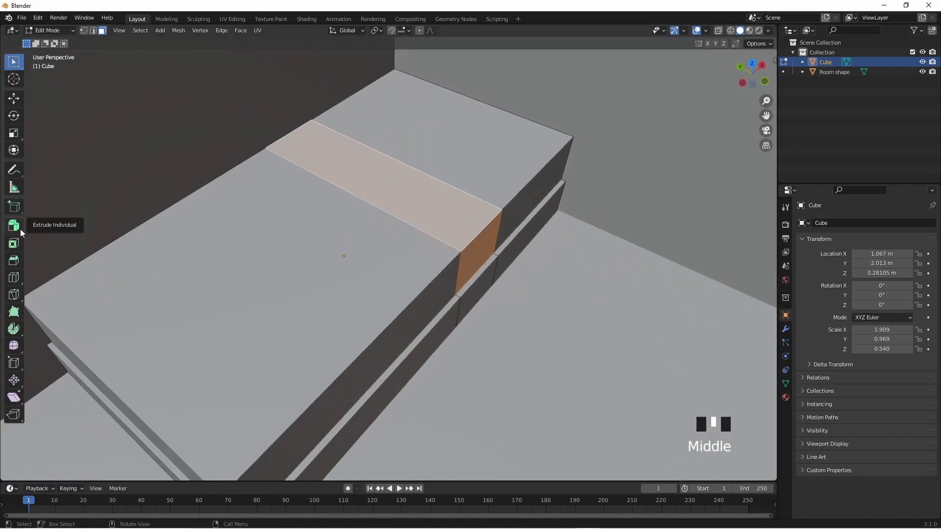
# Step: Extrude the band's top and upper front faces slightly outward with the Extrude Individual tool
pyautogui.moveTo(14, 226); pyautogui.dragTo(39, 233)
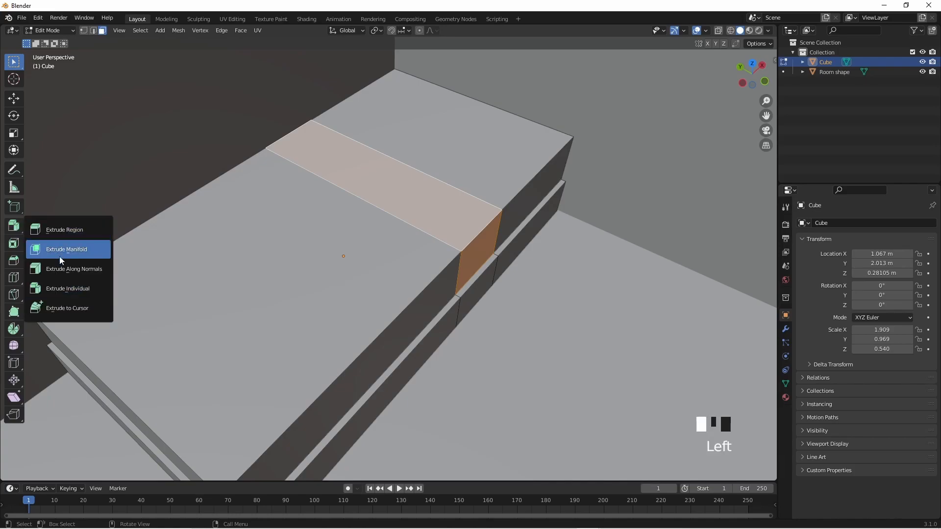
pyautogui.click(59, 290)
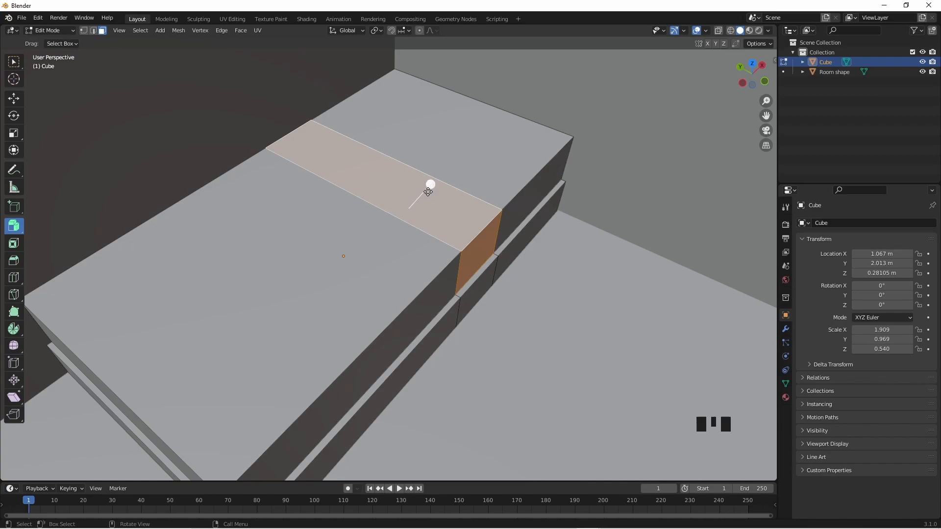
pyautogui.moveTo(429, 187); pyautogui.dragTo(447, 189)
pyautogui.moveTo(447, 189); pyautogui.dragTo(418, 199, button='middle')
pyautogui.scroll(5, 445, 317)
pyautogui.scroll(1, 446, 317)
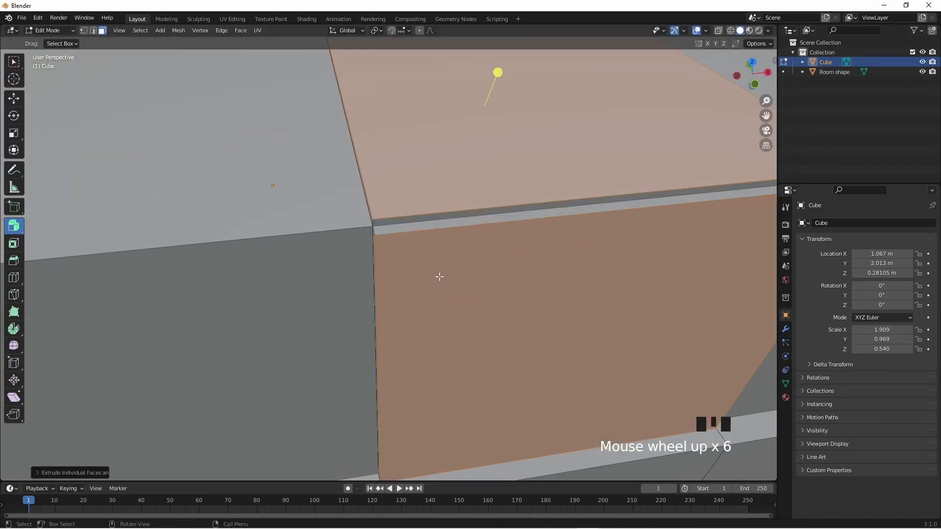
# Step: Extrude the thin strip face at the band's upper front edge about 0.015 m outward
pyautogui.click(410, 224)
pyautogui.moveTo(658, 159); pyautogui.dragTo(660, 153)
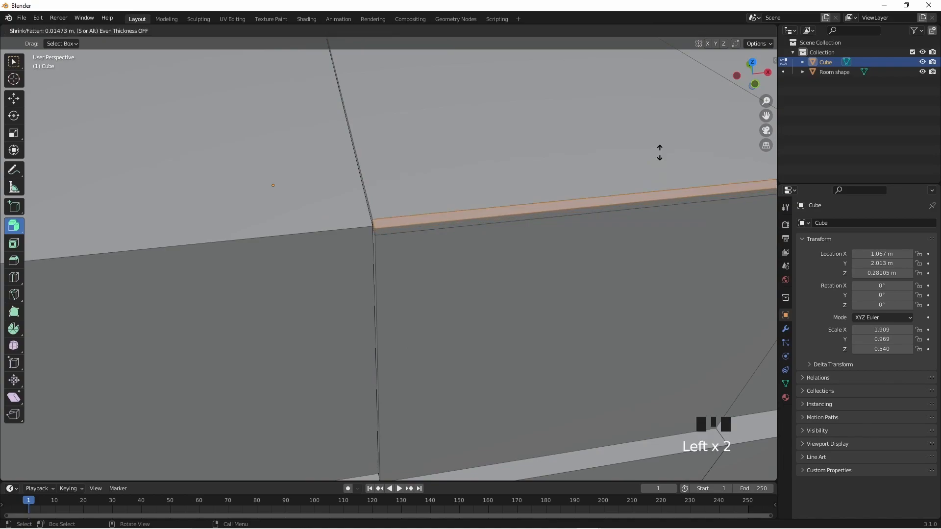
pyautogui.scroll(-13, 659, 153)
pyautogui.click(588, 271)
pyautogui.scroll(16, 391, 343)
pyautogui.scroll(-10, 405, 201)
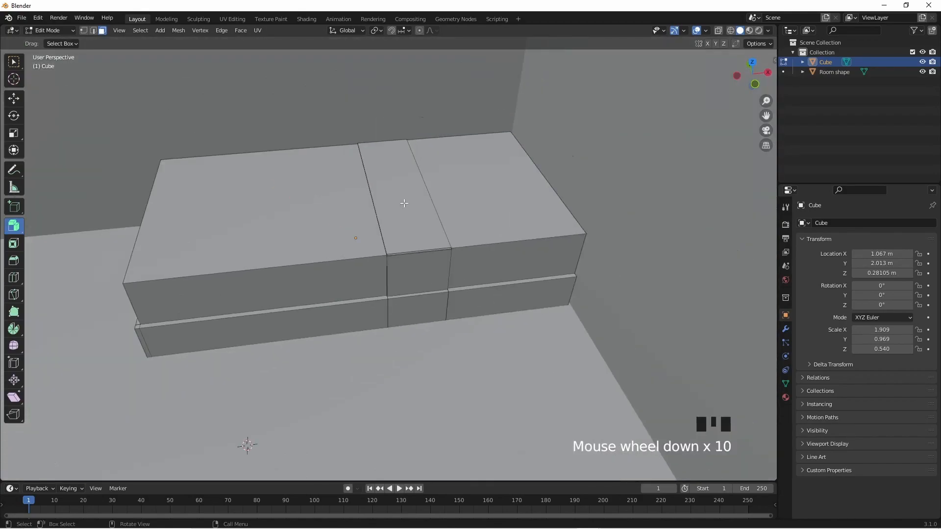
pyautogui.scroll(-3, 404, 203)
# Step: Enter Edit Mode on the bed and room together and extrude the band's top face slightly upward
pyautogui.press('Tab')
pyautogui.moveTo(322, 287); pyautogui.dragTo(372, 306, button='middle')
pyautogui.scroll(5, 398, 263)
pyautogui.moveTo(419, 269); pyautogui.dragTo(495, 234, button='middle')
pyautogui.keyDown('shift'); pyautogui.click(501, 245); pyautogui.keyUp('shift')
pyautogui.press('Tab')
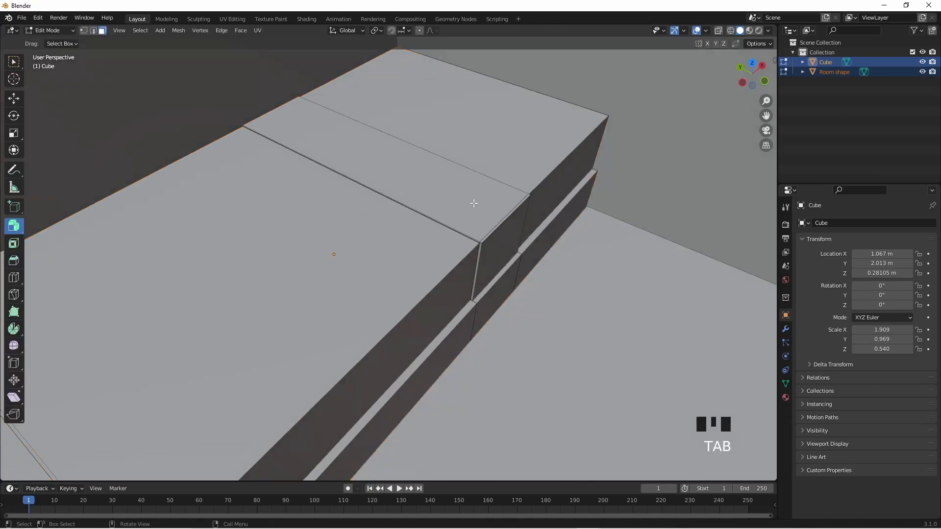
pyautogui.click(471, 198)
pyautogui.moveTo(373, 114); pyautogui.dragTo(374, 109)
# Step: Extrude the band's upper front face slightly outward as an individual face
pyautogui.scroll(3, 399, 155)
pyautogui.keyDown('shift'); pyautogui.moveTo(531, 260); pyautogui.dragTo(431, 251, button='middle'); pyautogui.keyUp('shift')
pyautogui.click(473, 222)
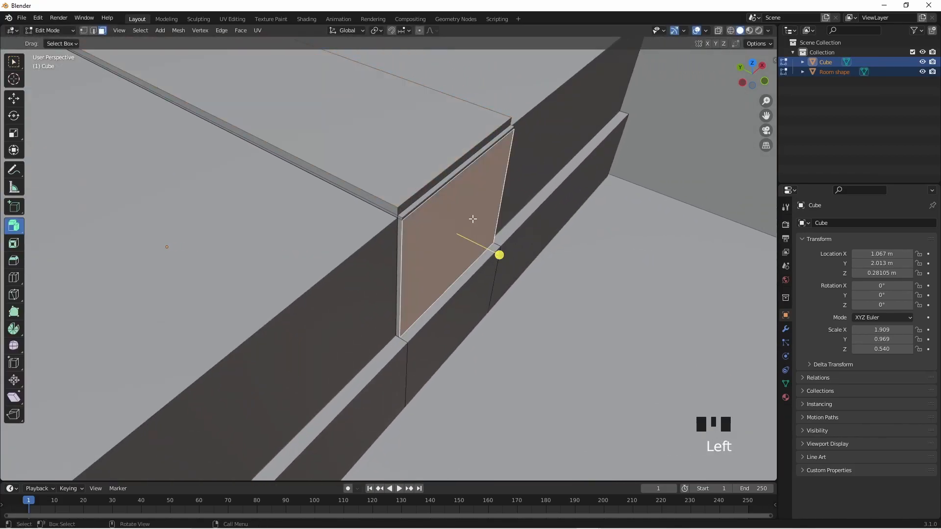
pyautogui.moveTo(500, 254)
pyautogui.mouseDown()
pyautogui.moveTo(491, 248)
pyautogui.moveTo(495, 255)
pyautogui.mouseUp()
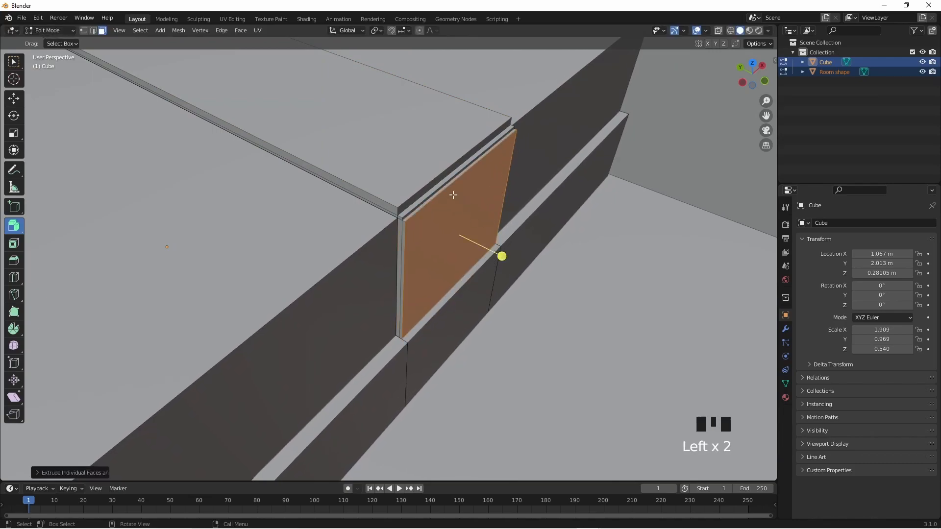
# Step: Extrude the thin strip faces along the band's upper front edge slightly upward to start filling the corner gap
pyautogui.click(416, 203)
pyautogui.keyDown('shift'); pyautogui.click(416, 203); pyautogui.keyUp('shift')
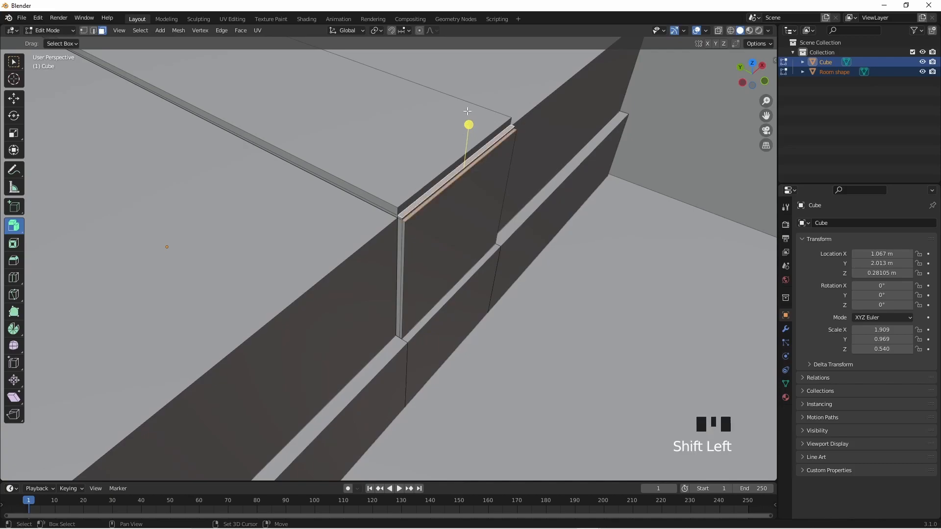
pyautogui.moveTo(465, 135); pyautogui.dragTo(464, 128)
pyautogui.click(471, 166)
pyautogui.moveTo(469, 129); pyautogui.dragTo(469, 126)
# Step: Extrude the outermost corner strip further upward to meet the band's top surface, and deselect everything
pyautogui.scroll(4, 489, 159)
pyautogui.keyDown('shift'); pyautogui.moveTo(489, 159); pyautogui.dragTo(442, 219, button='middle'); pyautogui.keyUp('shift')
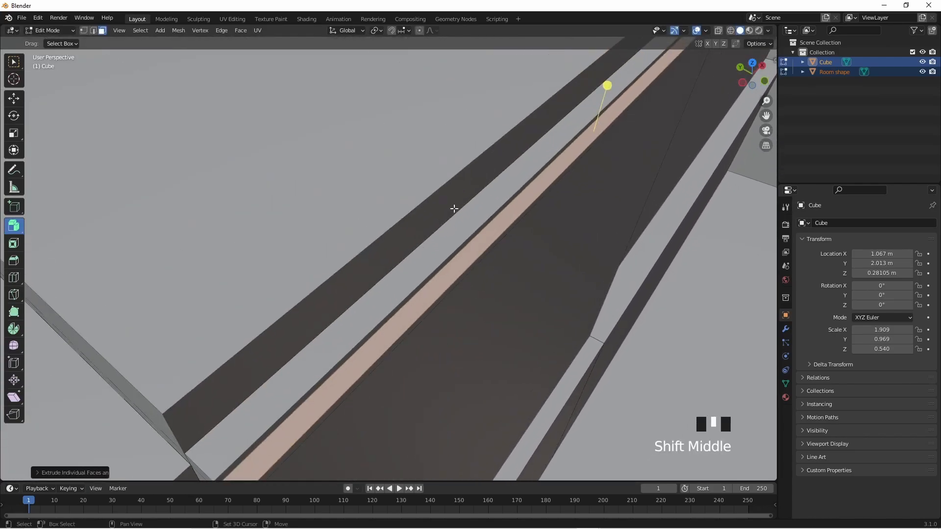
pyautogui.moveTo(609, 92); pyautogui.dragTo(612, 45)
pyautogui.keyDown('shift'); pyautogui.click(604, 94); pyautogui.keyUp('shift')
pyautogui.scroll(-14, 504, 147)
pyautogui.click(605, 257)
pyautogui.scroll(2, 346, 260)
pyautogui.scroll(11, 347, 260)
pyautogui.moveTo(352, 301)
pyautogui.mouseDown(button='middle')
pyautogui.moveTo(380, 296)
pyautogui.moveTo(346, 296)
pyautogui.mouseUp(button='middle')
pyautogui.scroll(-5, 357, 301)
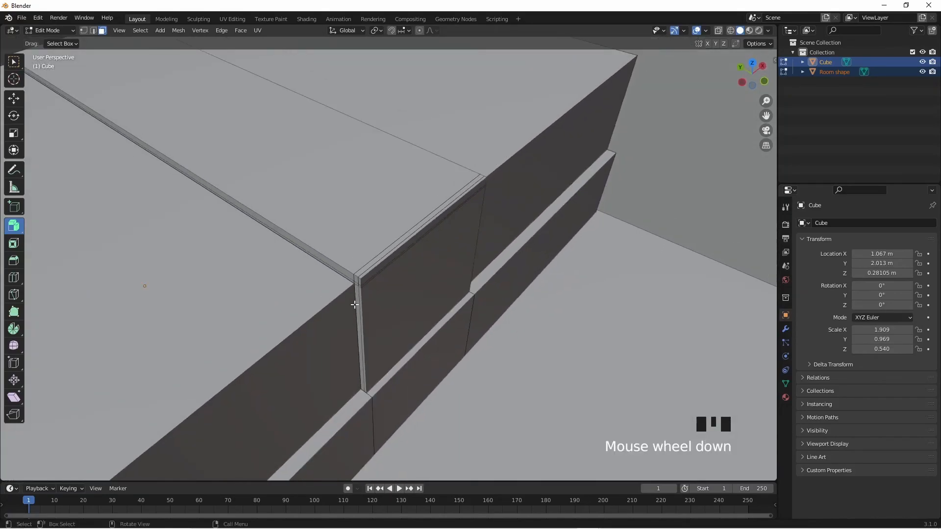
# Step: Return to Object Mode, add a cube and scale it uniformly to about 0.387
pyautogui.press('Tab')
pyautogui.scroll(-6, 356, 306)
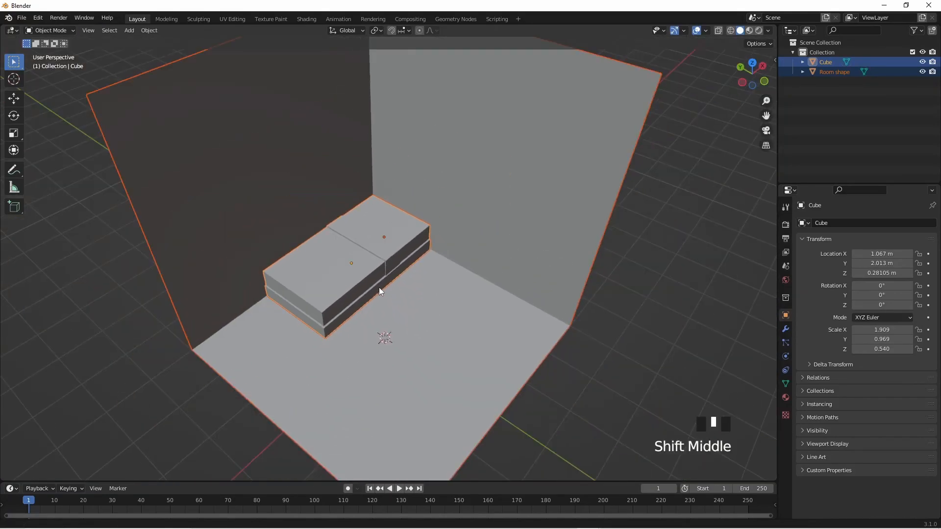
pyautogui.keyDown('shift'); pyautogui.moveTo(378, 286); pyautogui.dragTo(405, 318, button='middle'); pyautogui.keyUp('shift')
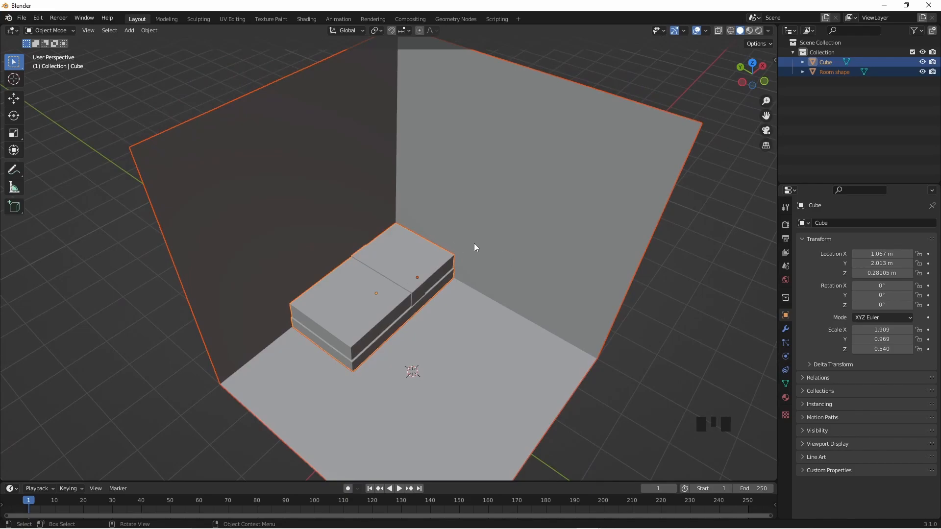
pyautogui.moveTo(475, 246); pyautogui.dragTo(461, 308, button='middle')
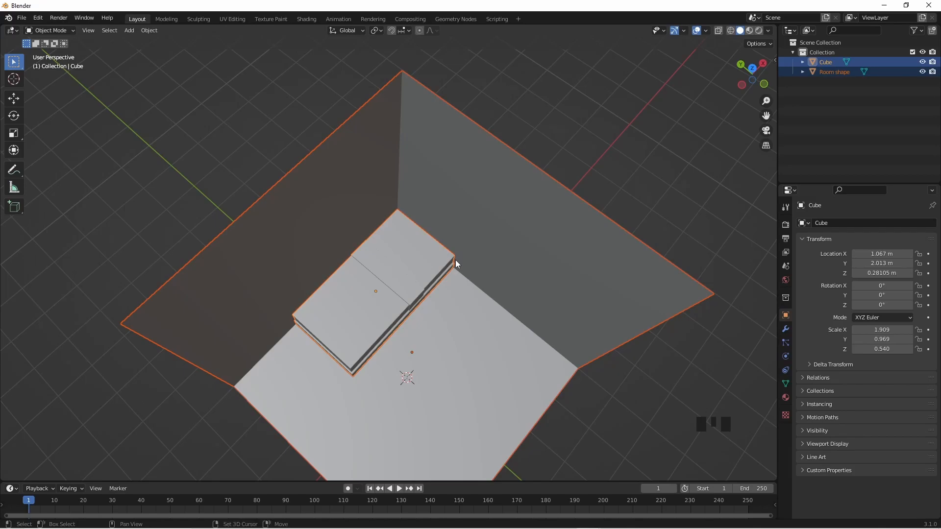
pyautogui.hotkey('shift', 'a')
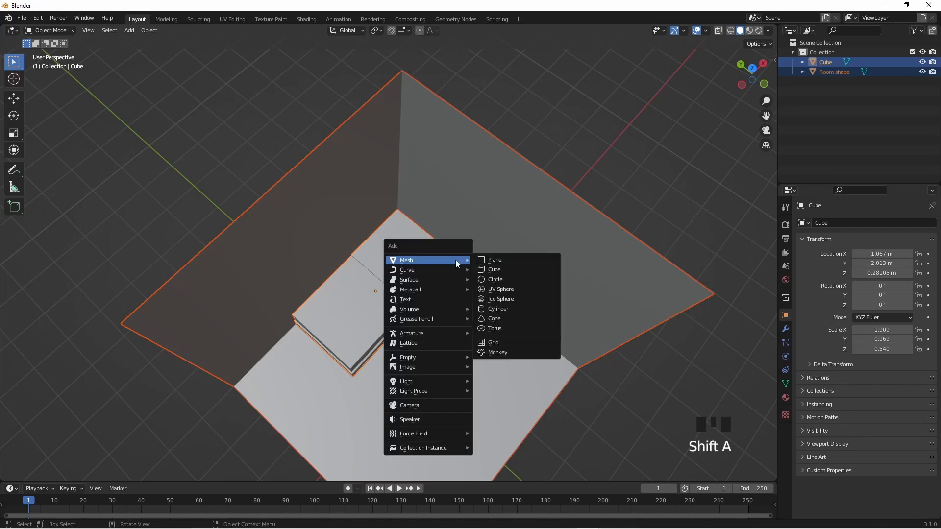
pyautogui.click(493, 272)
pyautogui.moveTo(413, 347); pyautogui.dragTo(446, 347, button='middle')
pyautogui.press('s')
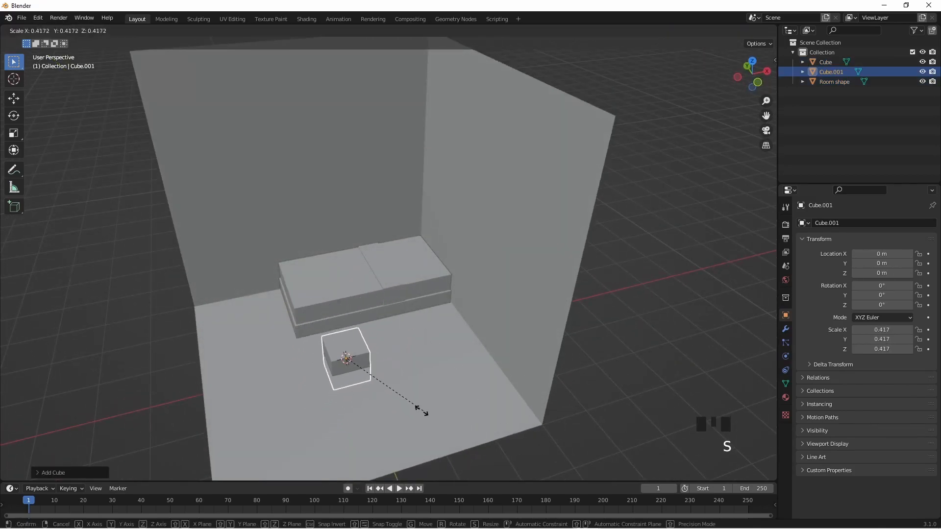
pyautogui.click(397, 393)
pyautogui.moveTo(397, 393); pyautogui.dragTo(430, 421, button='middle')
# Step: Move the cube over the bed's side-wall end and lower it along Z to about 0.98 m
pyautogui.press('g')
pyautogui.click(475, 290)
pyautogui.moveTo(474, 290); pyautogui.dragTo(399, 324, button='middle')
pyautogui.press('g')
pyautogui.press('z')
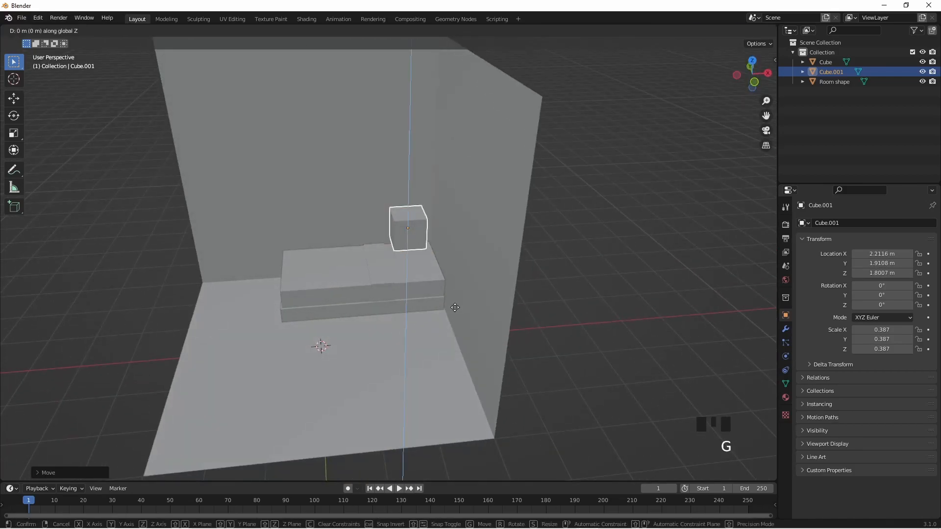
pyautogui.click(454, 337)
pyautogui.moveTo(453, 337); pyautogui.dragTo(481, 352, button='middle')
pyautogui.scroll(4, 443, 238)
pyautogui.keyDown('shift'); pyautogui.moveTo(443, 238); pyautogui.dragTo(475, 440, button='middle'); pyautogui.keyUp('shift')
# Step: Centre the cube across the bed's width in top view, at about Y 2.004 m
pyautogui.press('g')
pyautogui.click(457, 412)
pyautogui.press('KP_7')
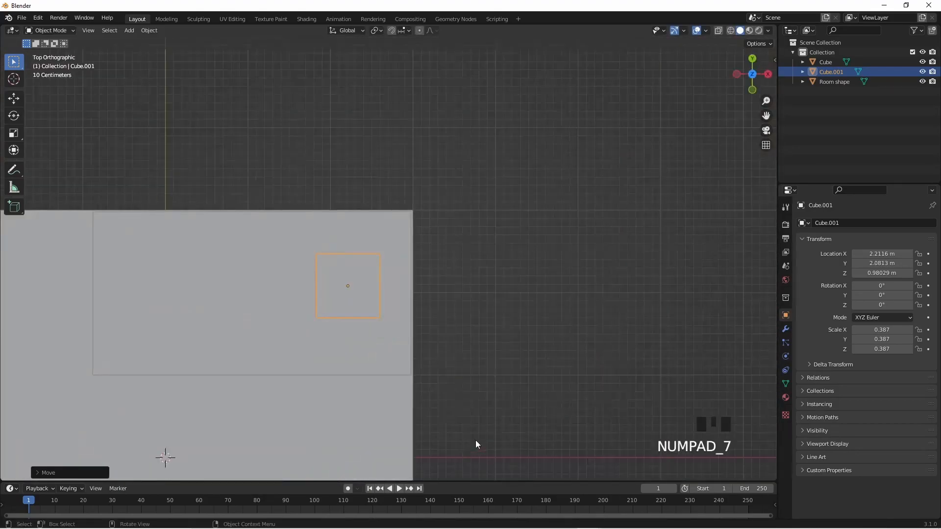
pyautogui.press('g')
pyautogui.click(395, 364)
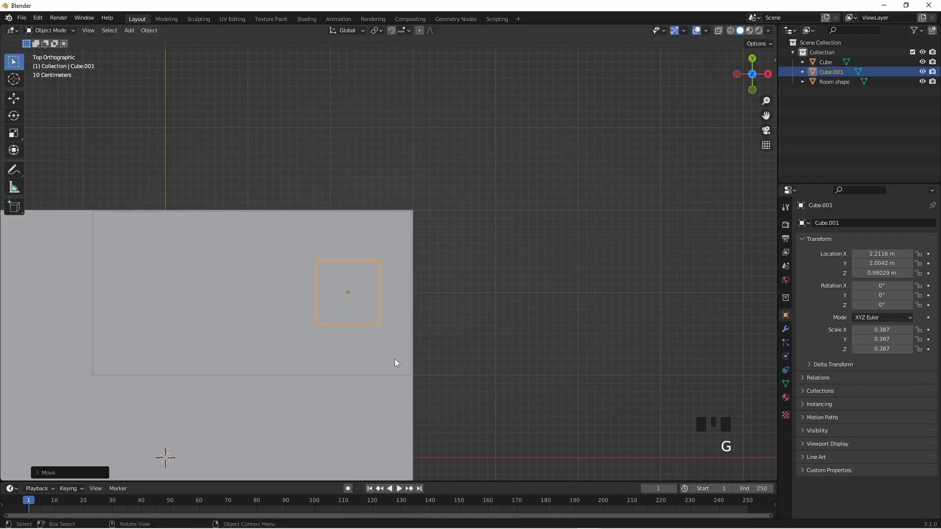
# Step: Scale the cube to about 0.295 along X and 0.524 along Y for a pillow-like rectangular outline
pyautogui.press('s')
pyautogui.press('x')
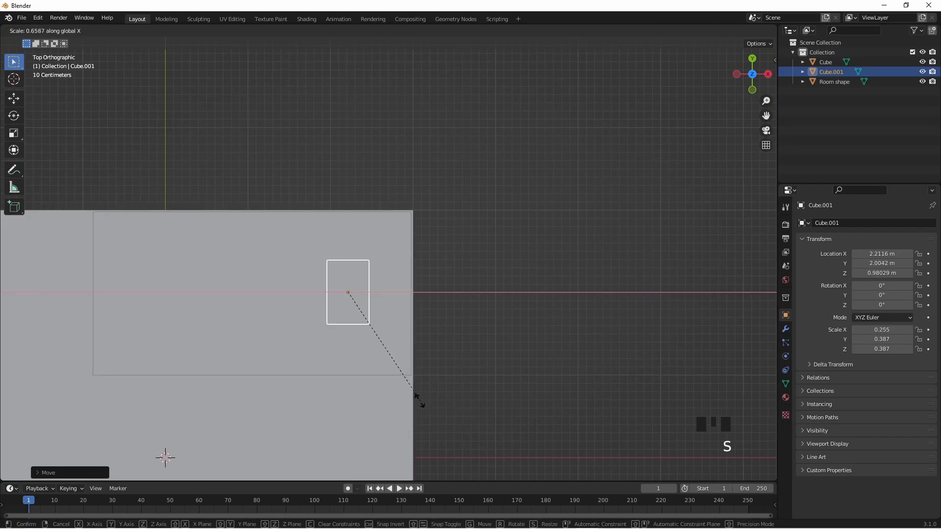
pyautogui.click(441, 399)
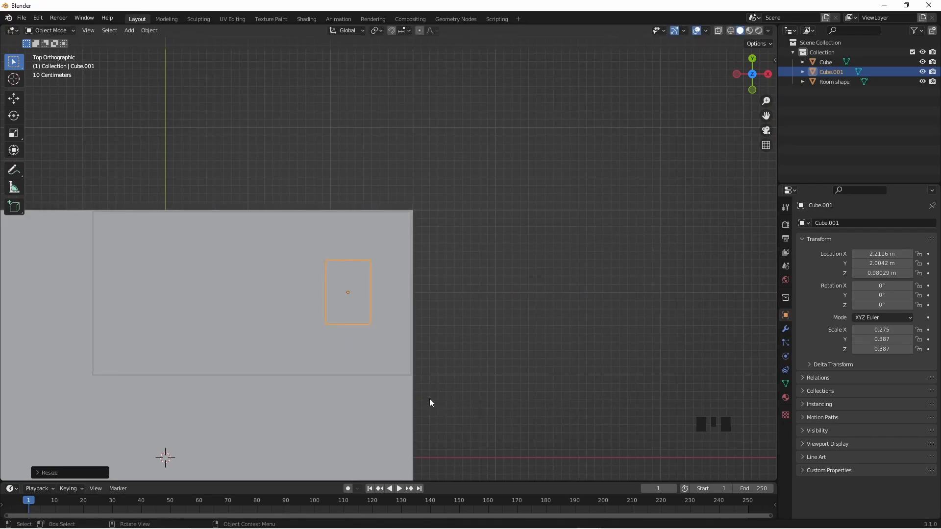
pyautogui.press('s')
pyautogui.press('y')
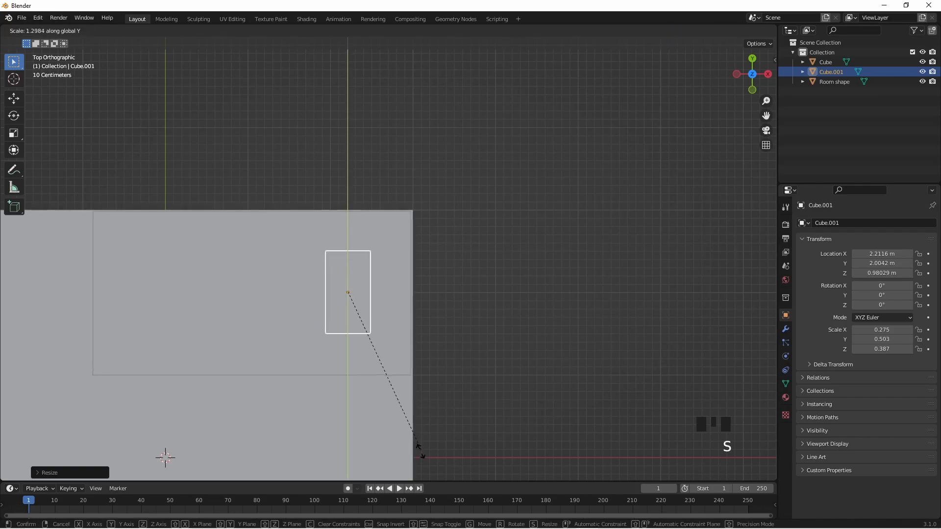
pyautogui.click(420, 458)
pyautogui.press('s')
pyautogui.press('x')
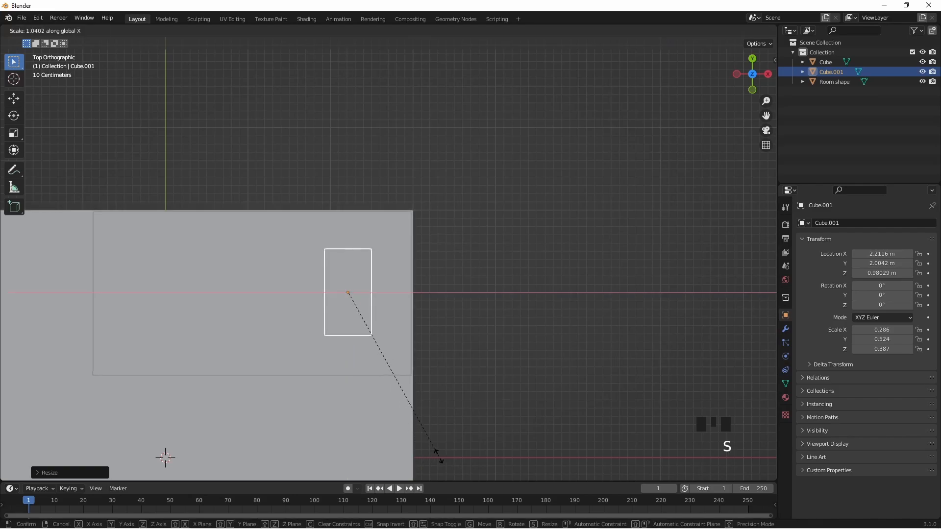
pyautogui.click(455, 455)
# Step: Move the cube along X toward the side wall, to about 2.42 m
pyautogui.press('g')
pyautogui.press('x')
pyautogui.click(456, 446)
pyautogui.moveTo(455, 445); pyautogui.dragTo(485, 338, button='middle')
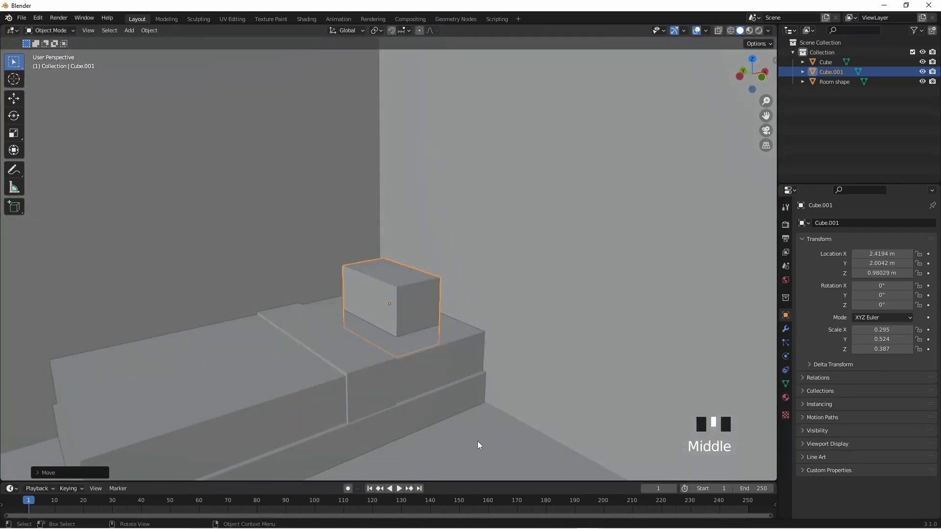
# Step: Flatten the cube along Z into a low slab and position it on the bed's surface
pyautogui.press('s')
pyautogui.press('z')
pyautogui.click(439, 367)
pyautogui.press('g')
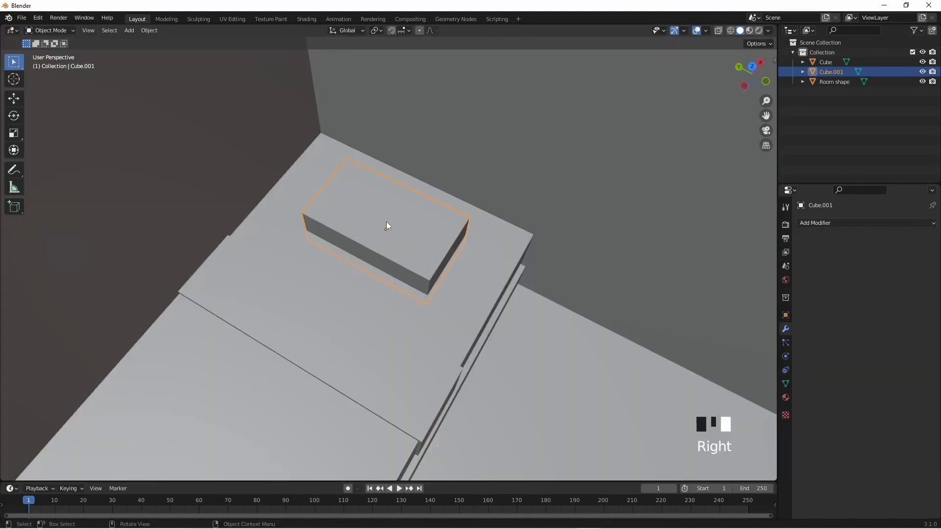
# Step: Enter Edit Mode on the pillow slab and subdivide all its faces three times
pyautogui.press('Tab')
pyautogui.moveTo(422, 245); pyautogui.dragTo(415, 311, button='middle')
pyautogui.rightClick(403, 285)
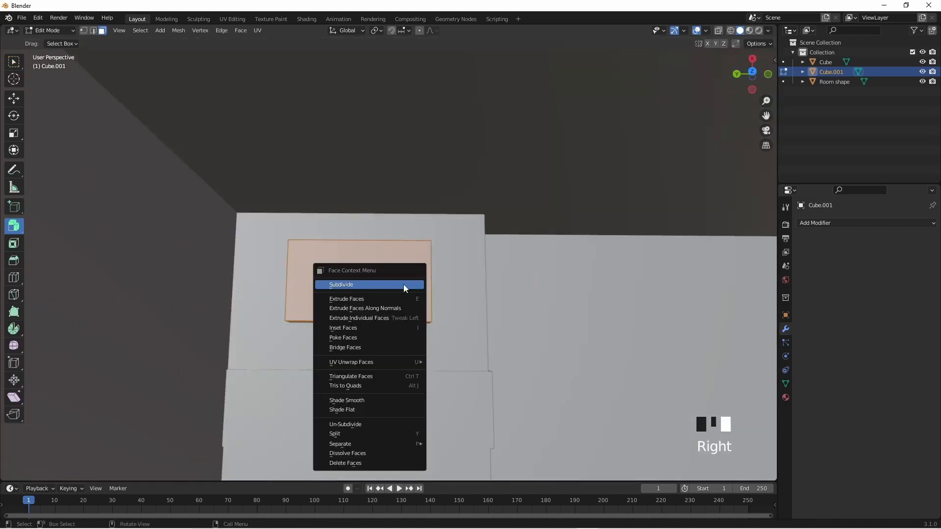
pyautogui.click(404, 287)
pyautogui.rightClick(413, 281)
pyautogui.click(413, 281)
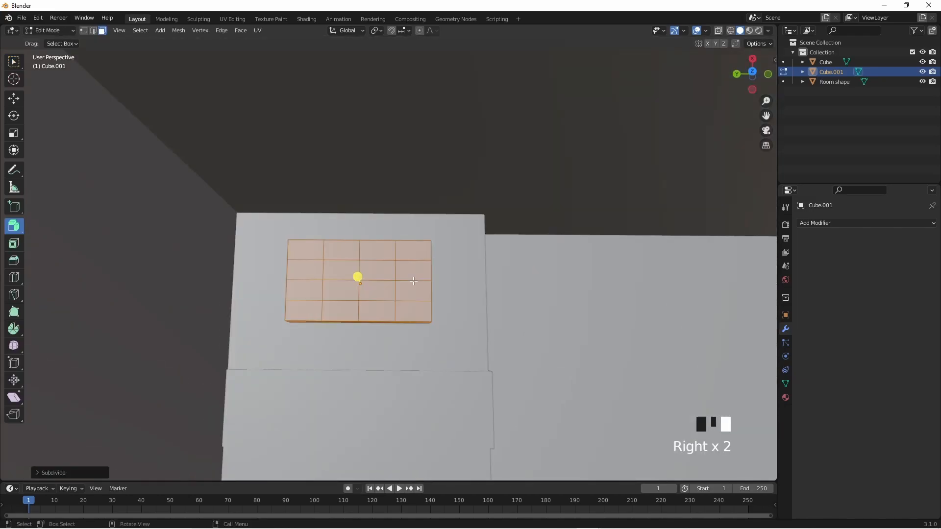
pyautogui.rightClick(413, 280)
pyautogui.click(413, 281)
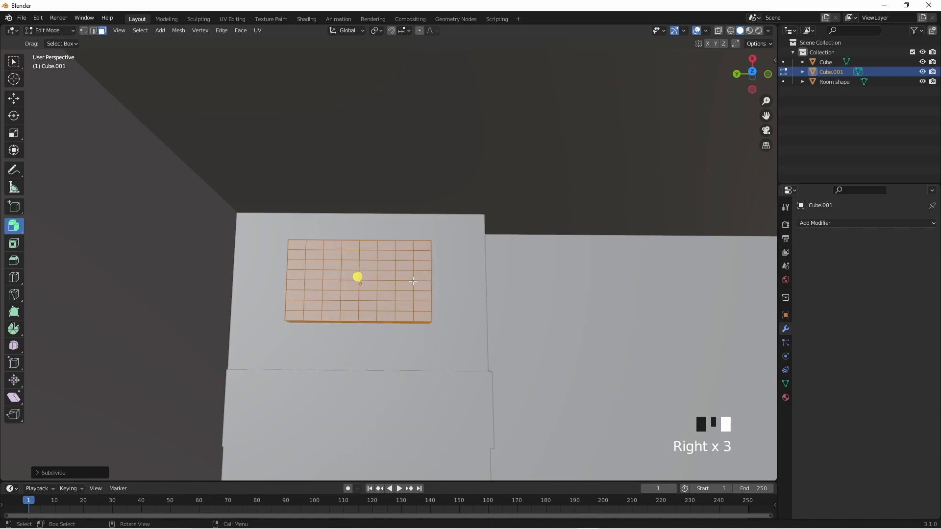
# Step: Undo the last subdivision of the pillow slab, leave Edit Mode and switch to the Sculpting workspace
pyautogui.hotkey('ctrl', 'z')
pyautogui.moveTo(417, 281); pyautogui.dragTo(408, 340, button='middle')
pyautogui.scroll(4, 407, 340)
pyautogui.press('Tab')
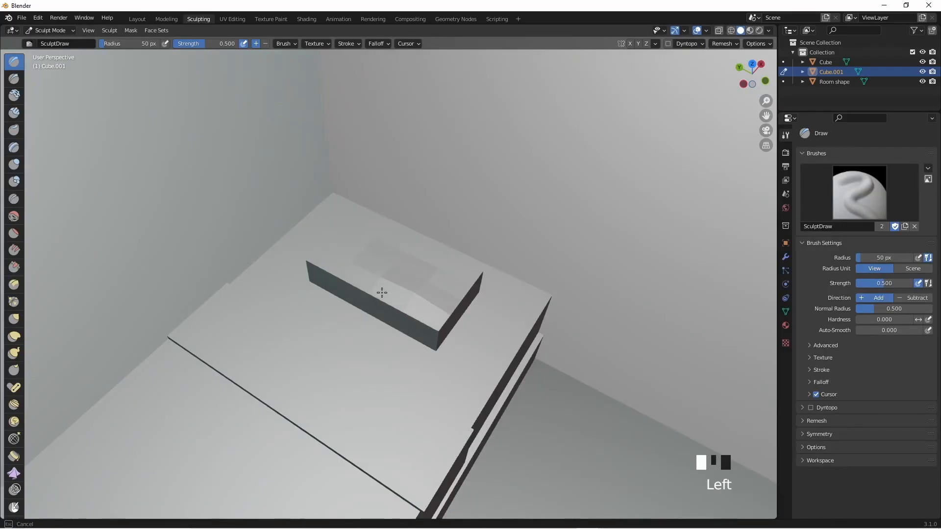
# Step: Try a Draw stroke on the slab, undo it, and set the Draw brush to 109 px radius and 0.685 strength
pyautogui.moveTo(380, 292); pyautogui.dragTo(420, 294)
pyautogui.hotkey('ctrl', 'z')
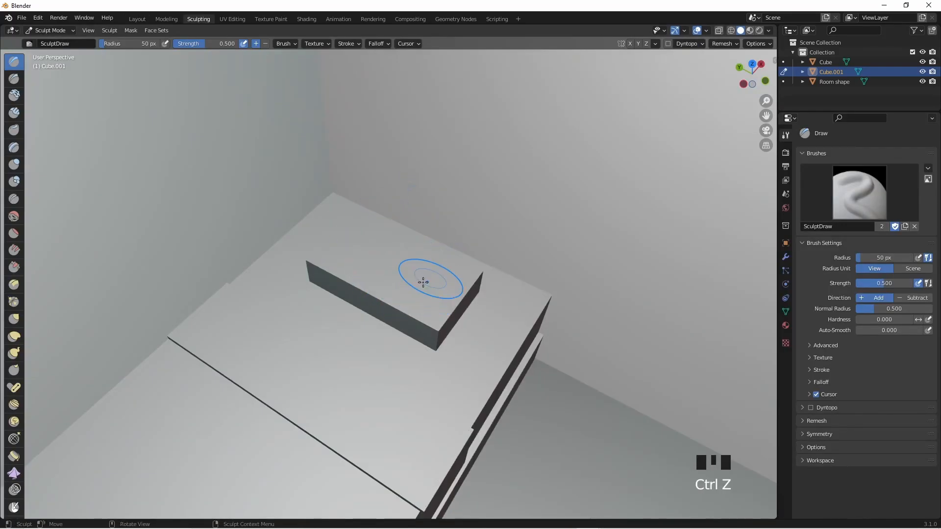
pyautogui.scroll(6, 412, 208)
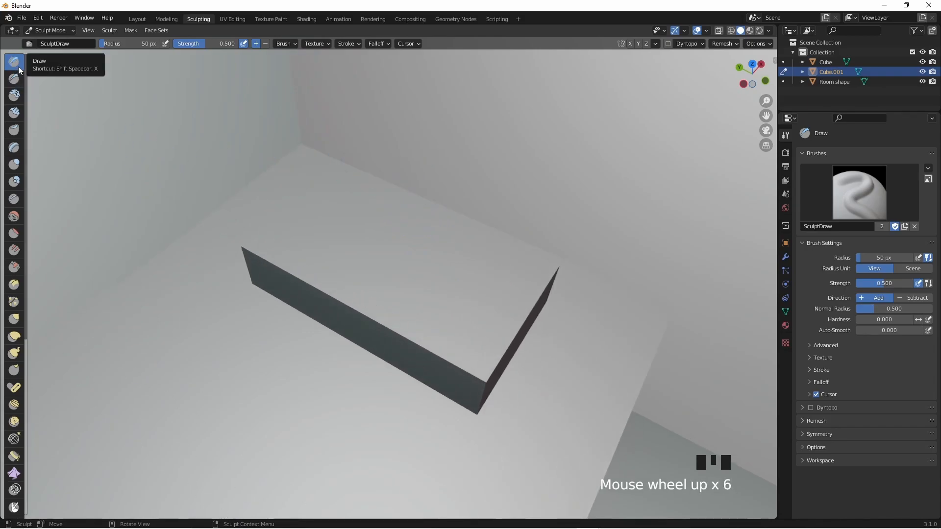
pyautogui.click(16, 62)
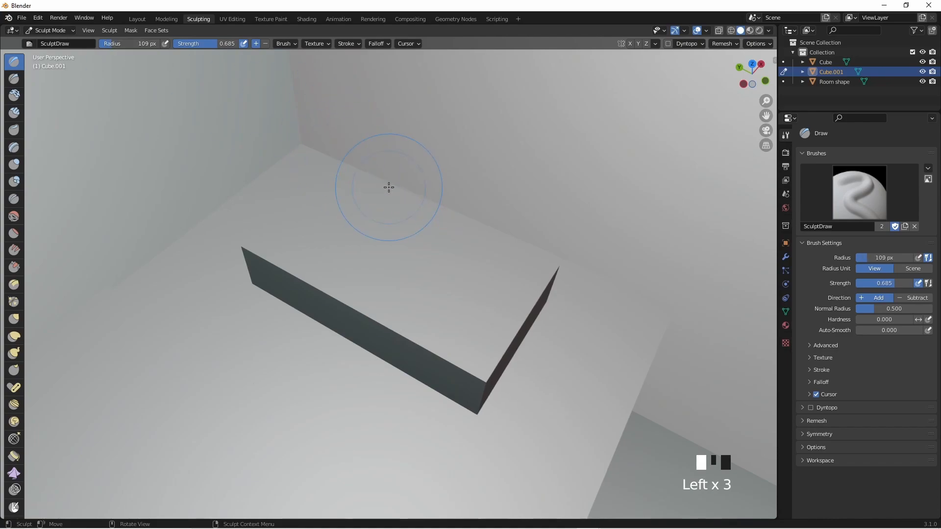
# Step: Sculpt uneven, puffy bulges across the pillow's top face with the Draw brush
pyautogui.moveTo(389, 192)
pyautogui.mouseDown()
pyautogui.moveTo(370, 220)
pyautogui.moveTo(399, 235)
pyautogui.mouseUp()
pyautogui.moveTo(483, 287); pyautogui.dragTo(449, 344)
pyautogui.moveTo(460, 390); pyautogui.dragTo(497, 371)
pyautogui.moveTo(506, 370)
pyautogui.mouseDown(button='middle')
pyautogui.moveTo(459, 338)
pyautogui.moveTo(479, 370)
pyautogui.mouseUp(button='middle')
pyautogui.moveTo(547, 400)
pyautogui.keyDown('shift'); pyautogui.mouseDown(button='middle')
pyautogui.moveTo(361, 231)
pyautogui.moveTo(274, 171)
pyautogui.mouseUp(button='middle'); pyautogui.keyUp('shift')
# Step: Sculpt the pillow's short end facing the room with Draw strokes
pyautogui.moveTo(446, 388); pyautogui.dragTo(477, 444)
pyautogui.moveTo(483, 443)
pyautogui.mouseDown()
pyautogui.moveTo(495, 432)
pyautogui.moveTo(600, 418)
pyautogui.moveTo(639, 366)
pyautogui.mouseUp()
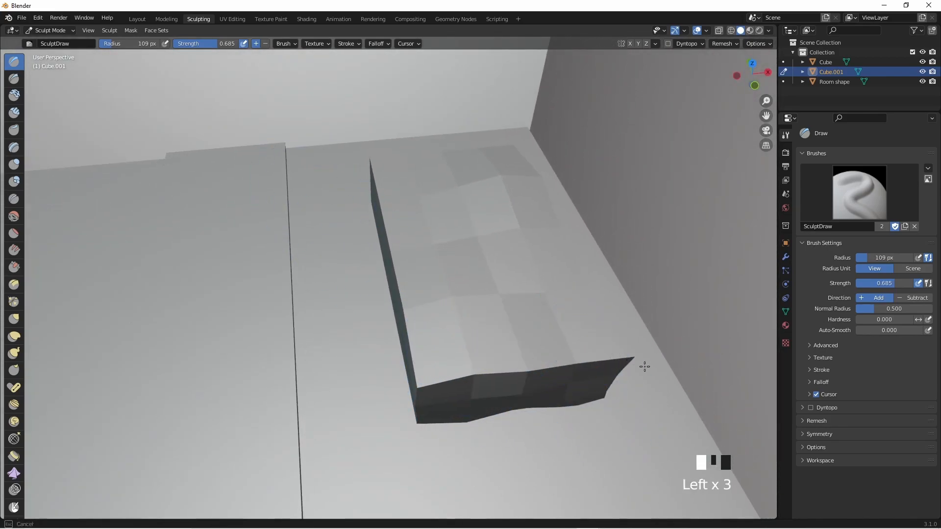
pyautogui.moveTo(634, 366); pyautogui.dragTo(551, 294, button='middle')
pyautogui.scroll(-5, 513, 304)
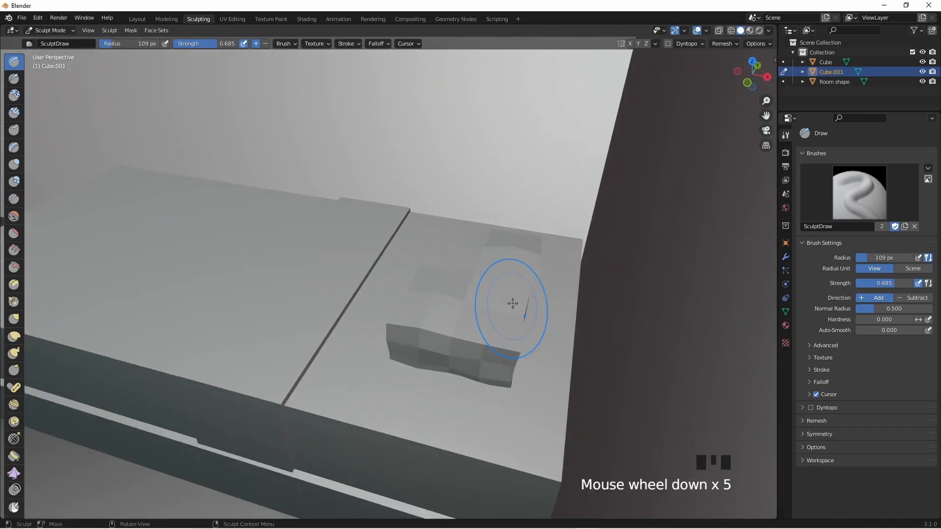
pyautogui.moveTo(508, 373)
pyautogui.mouseDown()
pyautogui.moveTo(469, 346)
pyautogui.moveTo(500, 382)
pyautogui.mouseUp()
# Step: Hide the Room shape object to expose the pillow's wall-facing sides for sculpting
pyautogui.moveTo(501, 382)
pyautogui.mouseDown(button='middle')
pyautogui.moveTo(495, 402)
pyautogui.moveTo(427, 445)
pyautogui.mouseUp(button='middle')
pyautogui.scroll(-2, 438, 453)
pyautogui.moveTo(588, 171); pyautogui.dragTo(44, 139, button='middle')
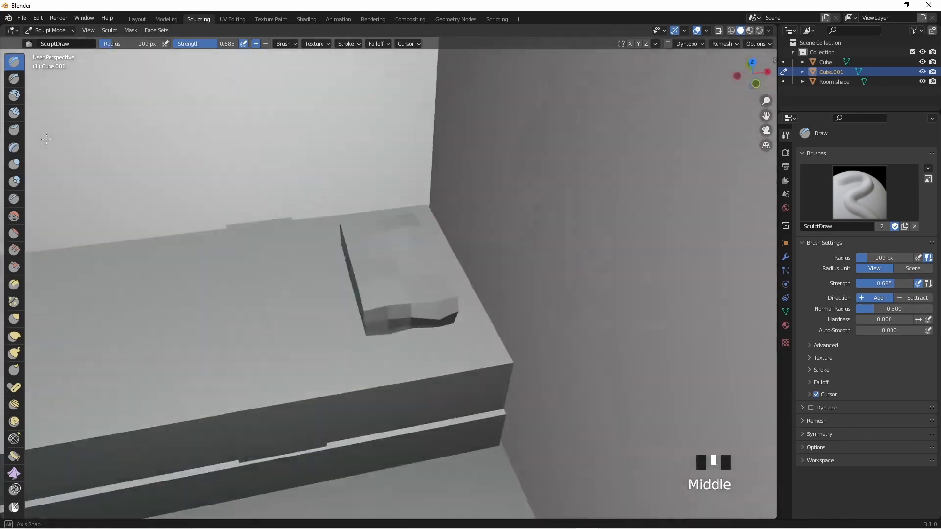
pyautogui.click(923, 81)
pyautogui.moveTo(486, 299); pyautogui.dragTo(351, 279, button='middle')
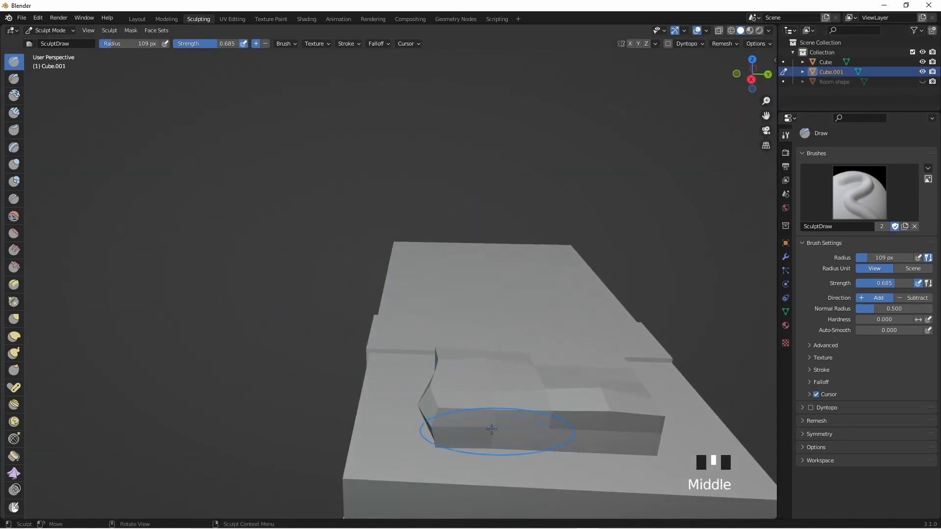
# Step: Sculpt the pillow's back side and the opposite short end with Draw strokes
pyautogui.moveTo(478, 441); pyautogui.dragTo(459, 478)
pyautogui.moveTo(566, 440); pyautogui.dragTo(601, 487)
pyautogui.moveTo(701, 442)
pyautogui.mouseDown(button='middle')
pyautogui.moveTo(561, 428)
pyautogui.moveTo(583, 403)
pyautogui.moveTo(412, 332)
pyautogui.mouseUp(button='middle')
pyautogui.moveTo(412, 332); pyautogui.dragTo(372, 384)
pyautogui.moveTo(373, 384); pyautogui.dragTo(271, 403, button='middle')
pyautogui.moveTo(432, 392)
pyautogui.mouseDown()
pyautogui.moveTo(448, 385)
pyautogui.moveTo(443, 374)
pyautogui.moveTo(399, 404)
pyautogui.mouseUp()
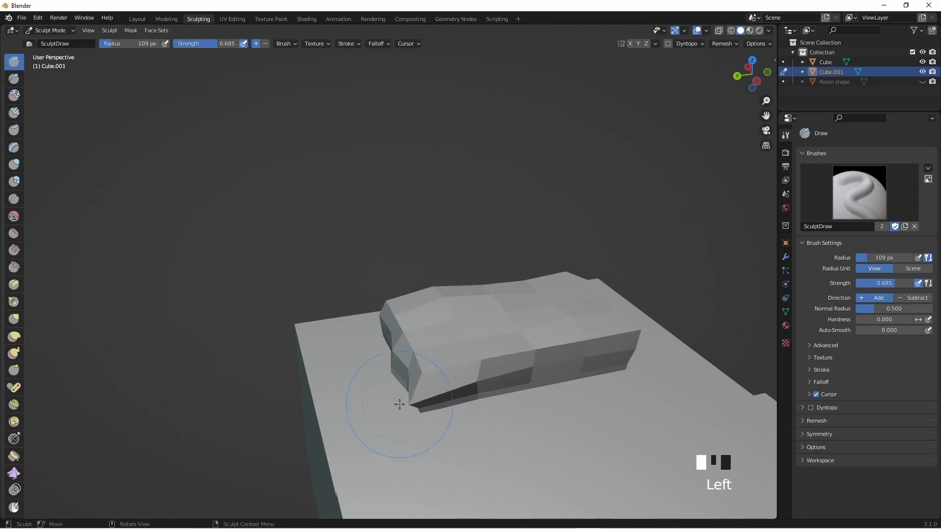
# Step: Undo the recent Draw strokes on the pillow's sides, back to the strokes on its top face
pyautogui.hotkey('ctrl', 'z')
pyautogui.moveTo(486, 424)
pyautogui.mouseDown(button='middle')
pyautogui.moveTo(491, 412)
pyautogui.moveTo(392, 406)
pyautogui.moveTo(484, 368)
pyautogui.moveTo(529, 363)
pyautogui.moveTo(495, 318)
pyautogui.moveTo(441, 353)
pyautogui.mouseUp(button='middle')
pyautogui.hotkey('ctrl', 'z')
pyautogui.hotkey('ctrl', 'z')
pyautogui.hotkey('ctrl', 'z')
pyautogui.hotkey('ctrl', 'z')
pyautogui.hotkey('ctrl', 'z')
pyautogui.hotkey('ctrl', 'z')
pyautogui.hotkey('ctrl', 'z')
pyautogui.hotkey('ctrl', 'z')
pyautogui.hotkey('ctrl', 'z')
pyautogui.hotkey('ctrl', 'z')
pyautogui.hotkey('ctrl', 'z')
pyautogui.hotkey('ctrl', 'z')
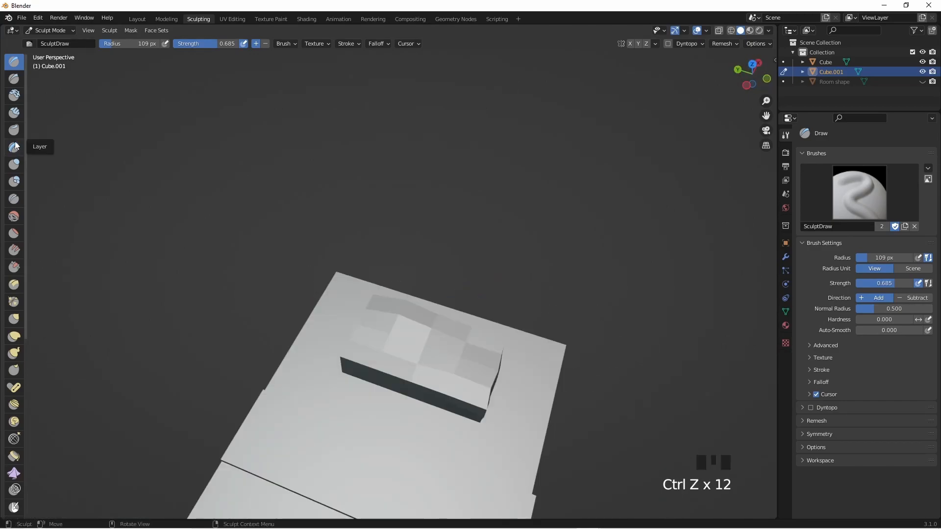
# Step: Soften the pillow's upper edges and corners with the Flatten brush at 109 px radius and 0.500 strength
pyautogui.click(14, 234)
pyautogui.moveTo(357, 315); pyautogui.dragTo(510, 286, button='middle')
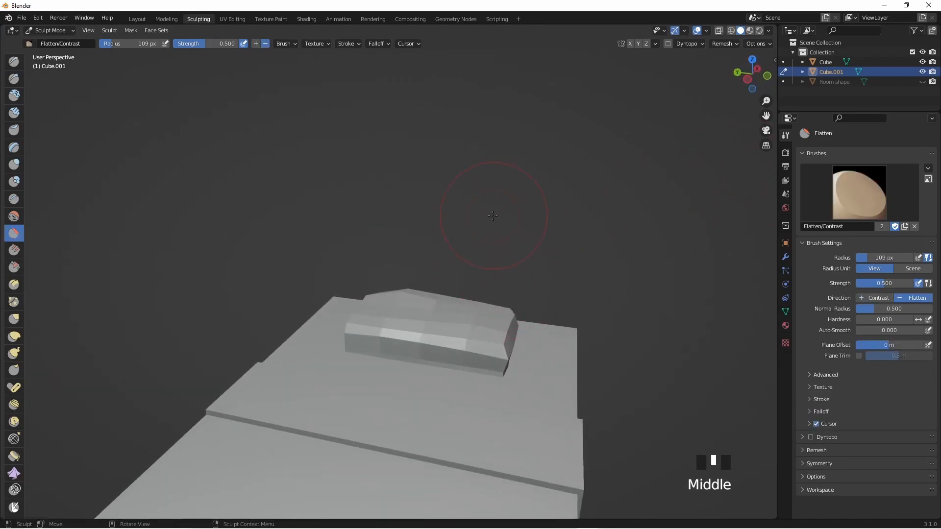
pyautogui.moveTo(416, 283)
pyautogui.mouseDown(button='middle')
pyautogui.moveTo(458, 330)
pyautogui.moveTo(357, 368)
pyautogui.mouseUp(button='middle')
pyautogui.moveTo(357, 368); pyautogui.dragTo(397, 346)
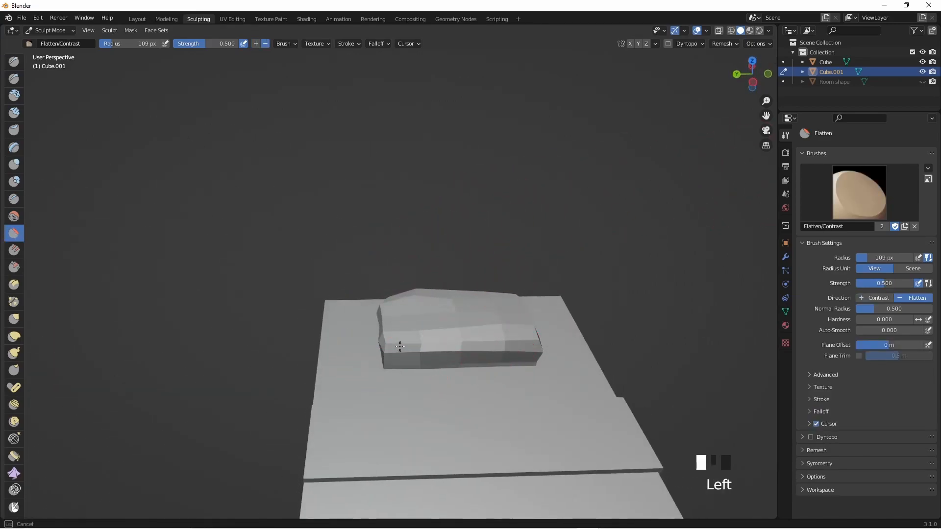
# Step: Subdivide the whole pillow mesh once in Edit Mode and return to sculpting with the Flatten brush
pyautogui.press('Tab')
pyautogui.rightClick(408, 331)
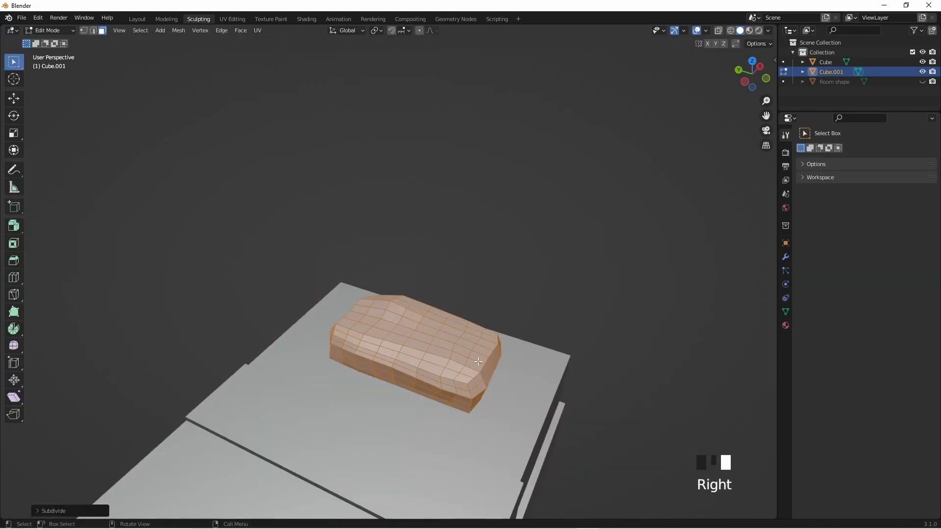
pyautogui.press('Tab')
pyautogui.click(438, 327)
pyautogui.moveTo(408, 361); pyautogui.dragTo(262, 290)
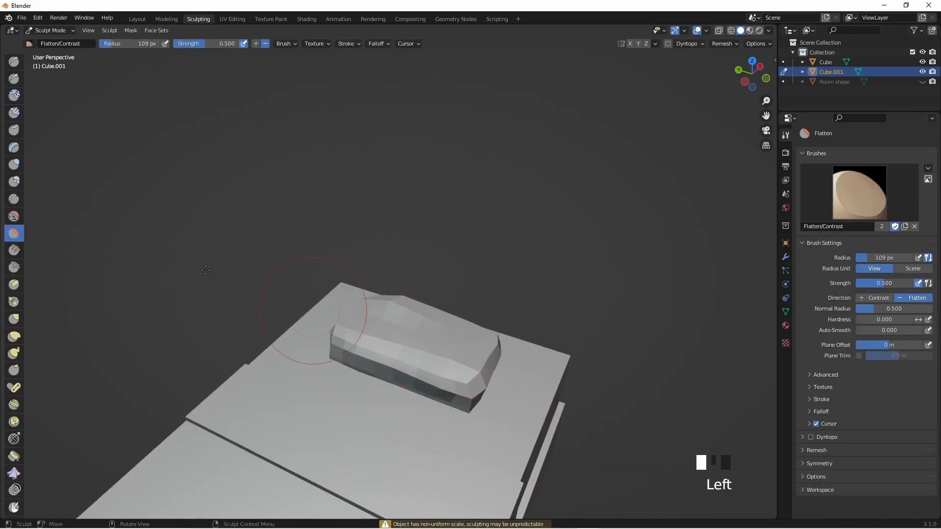
# Step: Sculpt a crease into the pillow's top with the Draw Sharp brush set to Subtract
pyautogui.click(13, 78)
pyautogui.click(388, 325)
pyautogui.moveTo(389, 326)
pyautogui.mouseDown(button='middle')
pyautogui.moveTo(424, 352)
pyautogui.moveTo(430, 343)
pyautogui.moveTo(420, 346)
pyautogui.moveTo(446, 377)
pyautogui.mouseUp(button='middle')
pyautogui.scroll(-3, 333, 410)
pyautogui.moveTo(334, 410); pyautogui.dragTo(358, 398, button='middle')
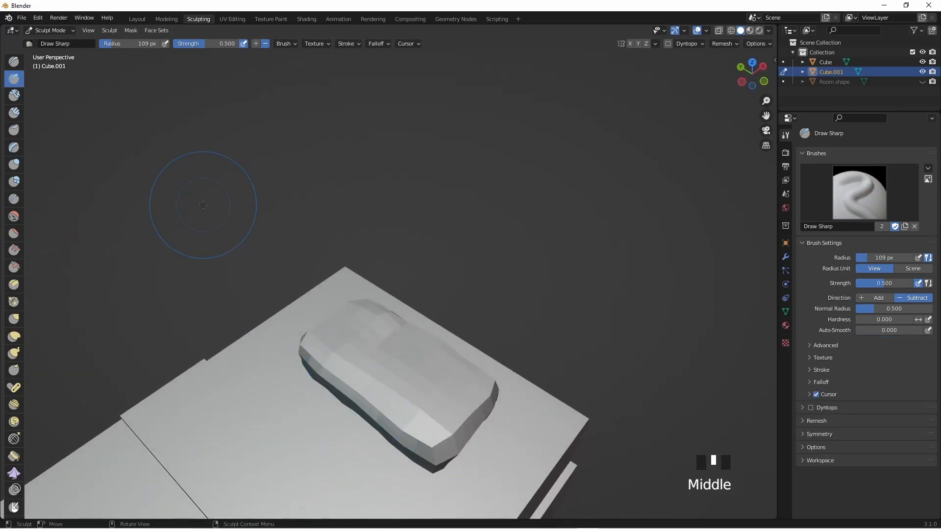
# Step: Return to the Layout workspace and make the Room shape object visible again
pyautogui.click(136, 19)
pyautogui.scroll(-6, 424, 259)
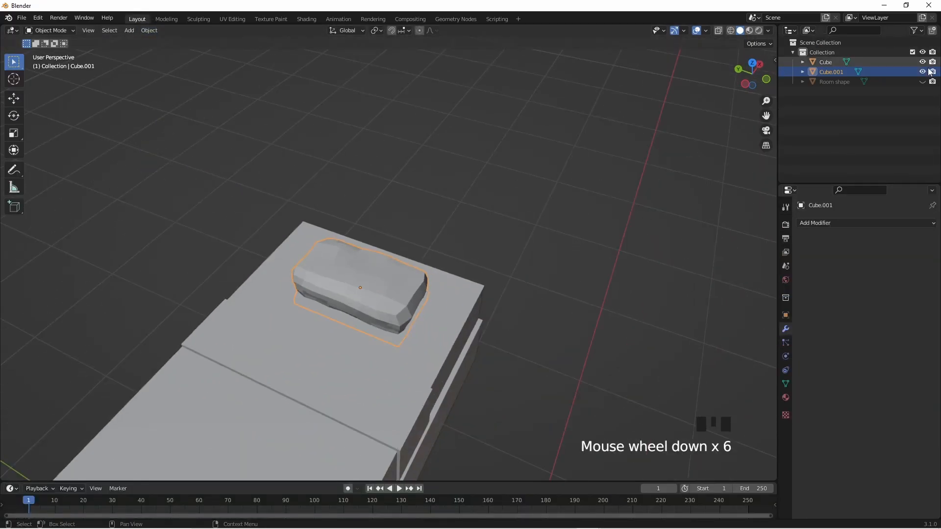
pyautogui.click(922, 81)
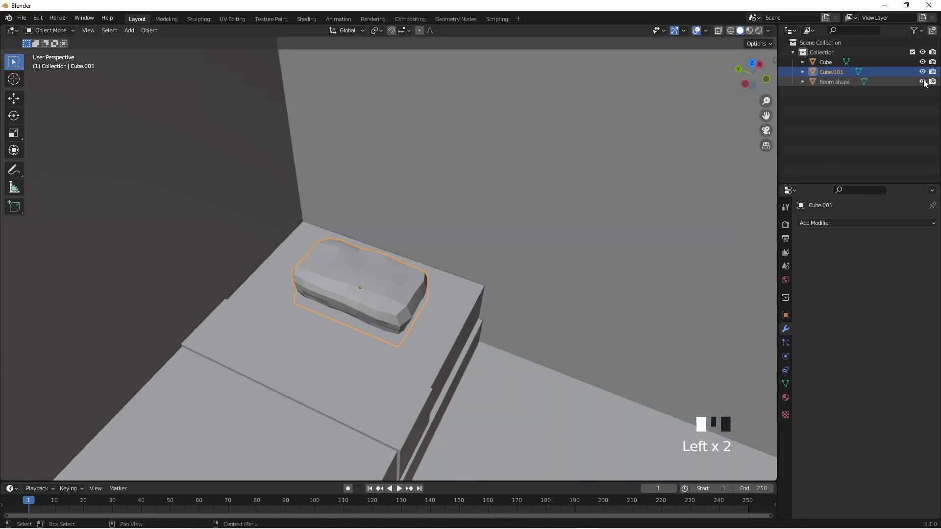
# Step: Scale the sculpted pillow down slightly in all directions and deselect it
pyautogui.press('s')
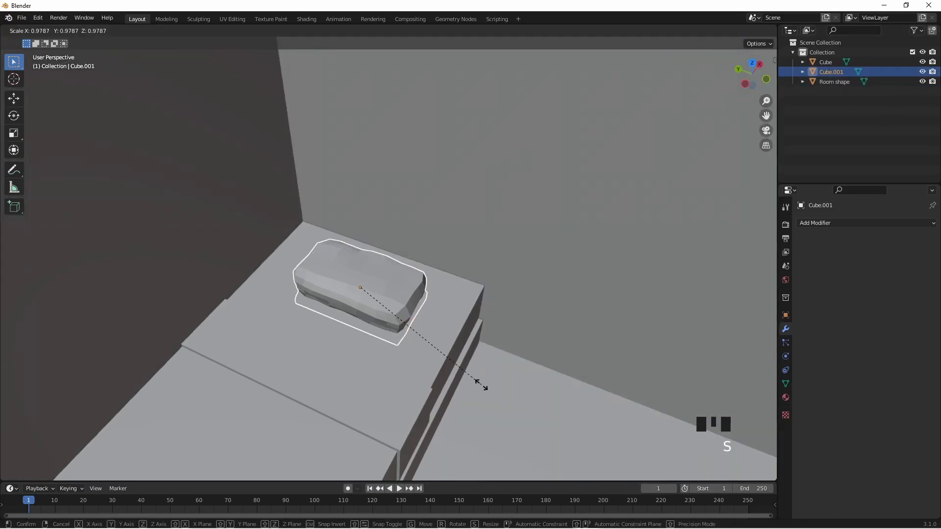
pyautogui.click(468, 381)
pyautogui.moveTo(479, 348); pyautogui.dragTo(475, 364, button='middle')
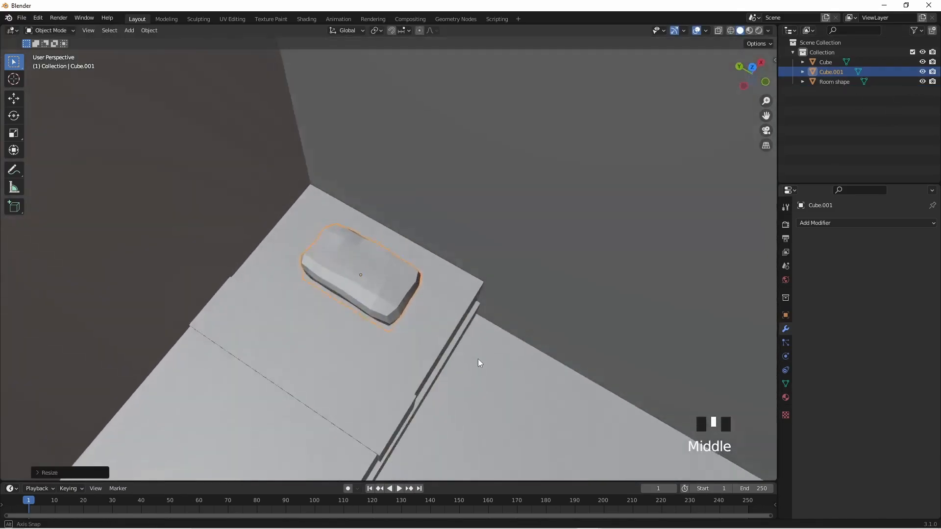
pyautogui.scroll(-5, 498, 324)
pyautogui.click(651, 337)
pyautogui.scroll(5, 384, 287)
# Step: Select the pillow and move it slightly toward the foot of the bed
pyautogui.click(383, 296)
pyautogui.moveTo(383, 296); pyautogui.dragTo(433, 361, button='middle')
pyautogui.press('g')
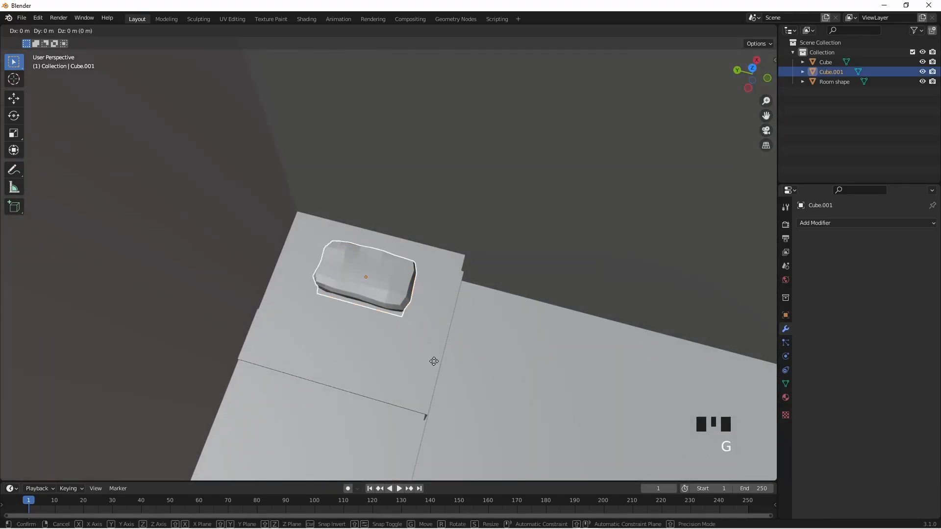
pyautogui.click(433, 359)
# Step: Fine-tune the pillow's overall size with uniform scaling to suit the bed
pyautogui.press('s')
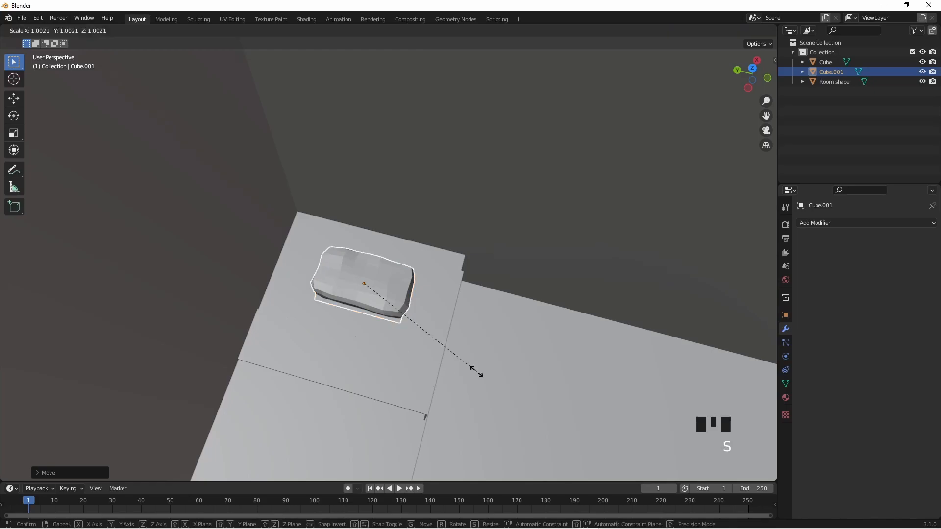
pyautogui.moveTo(506, 394); pyautogui.dragTo(413, 352, button='middle')
pyautogui.press('s')
pyautogui.click(450, 404)
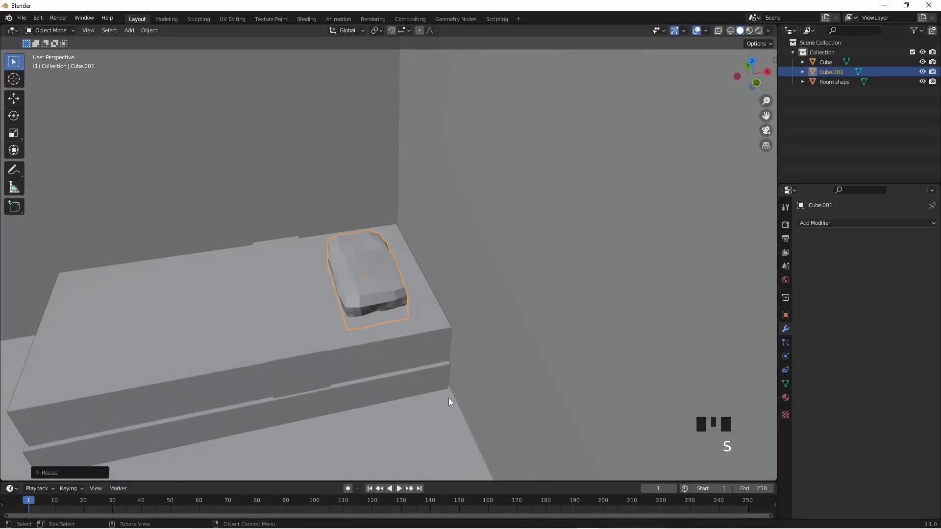
# Step: Move the pillow about 0.105 m along X toward the wall at the head of the bed and deselect it
pyautogui.press('g')
pyautogui.press('x')
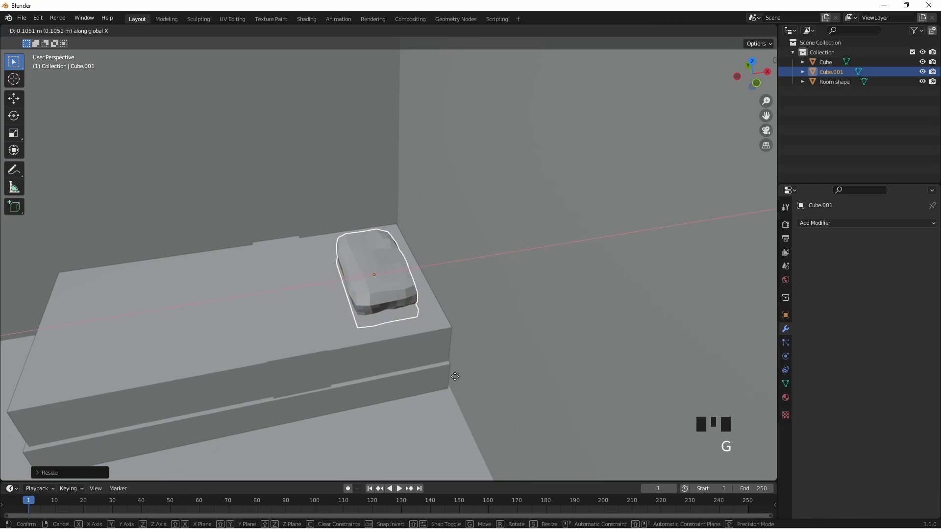
pyautogui.click(450, 377)
pyautogui.scroll(-6, 416, 373)
pyautogui.click(439, 347)
pyautogui.moveTo(439, 347); pyautogui.dragTo(469, 343, button='middle')
pyautogui.scroll(6, 413, 319)
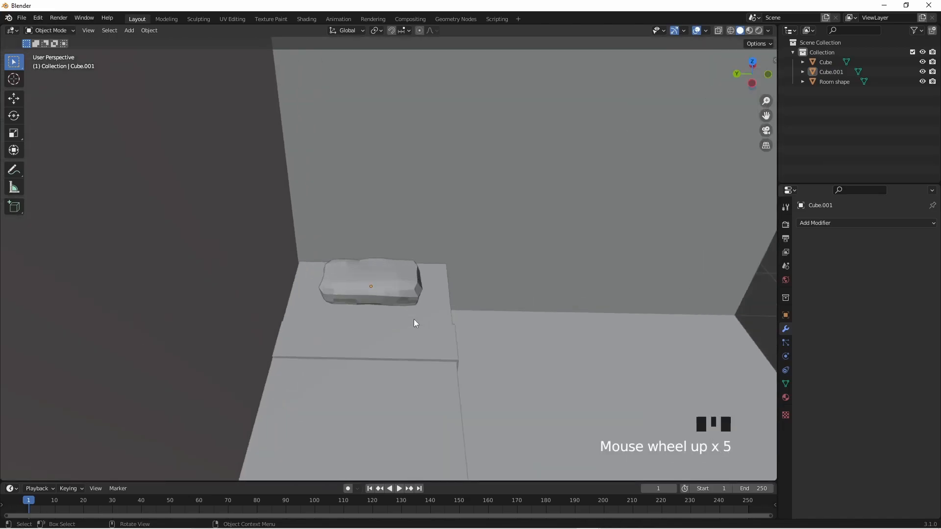
# Step: Select the bed object and rename it Bed
pyautogui.click(440, 349)
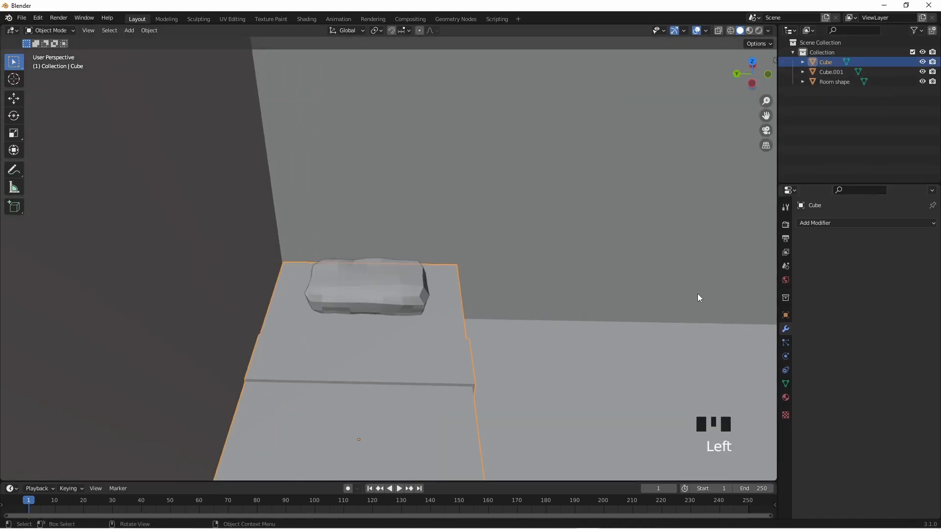
pyautogui.press('F3')
pyautogui.write('be')
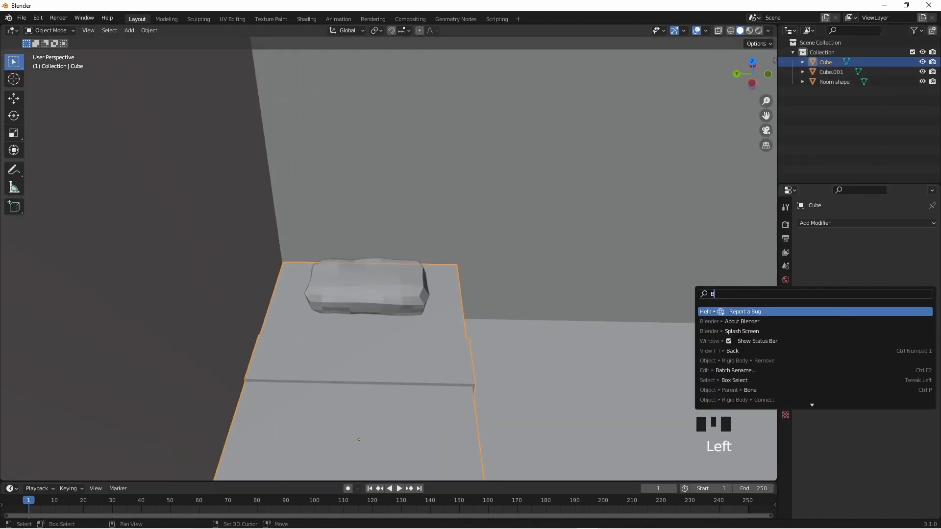
pyautogui.press('Escape')
pyautogui.press('F2')
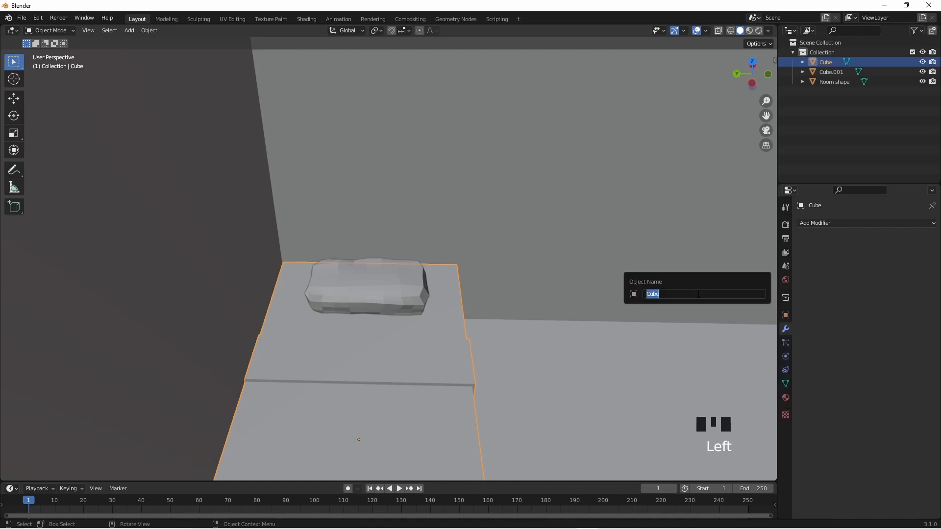
pyautogui.write('Bed')
pyautogui.press('Return')
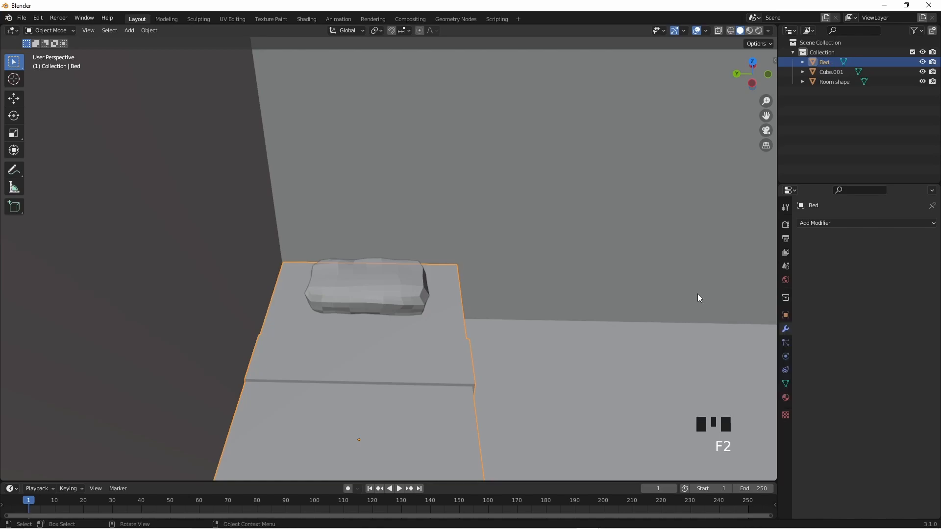
# Step: Select the pillow object and rename it Pillow
pyautogui.click(383, 294)
pyautogui.press('F2')
pyautogui.write('Pillo')
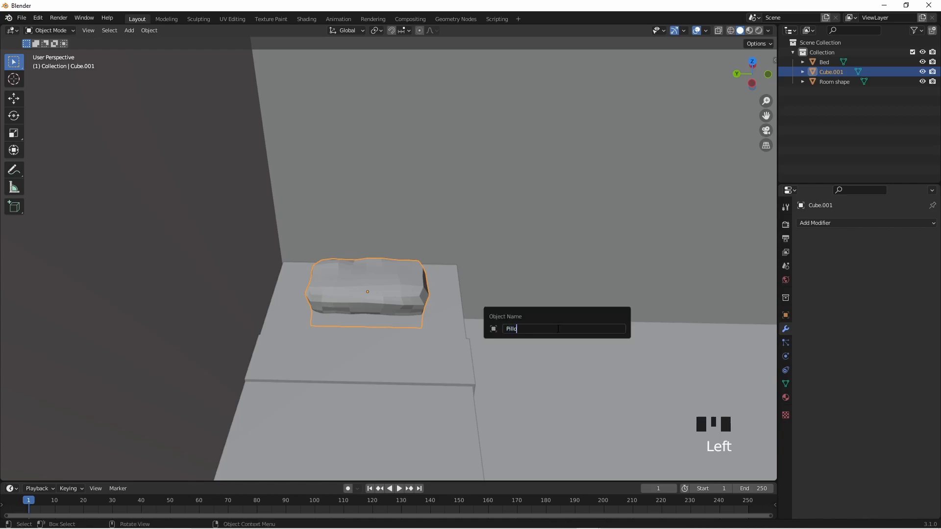
pyautogui.write('w')
pyautogui.press('Return')
# Step: Review the whole room with its bed and pillow in perspective and orthographic projection
pyautogui.scroll(-7, 560, 292)
pyautogui.moveTo(593, 293); pyautogui.dragTo(534, 285, button='middle')
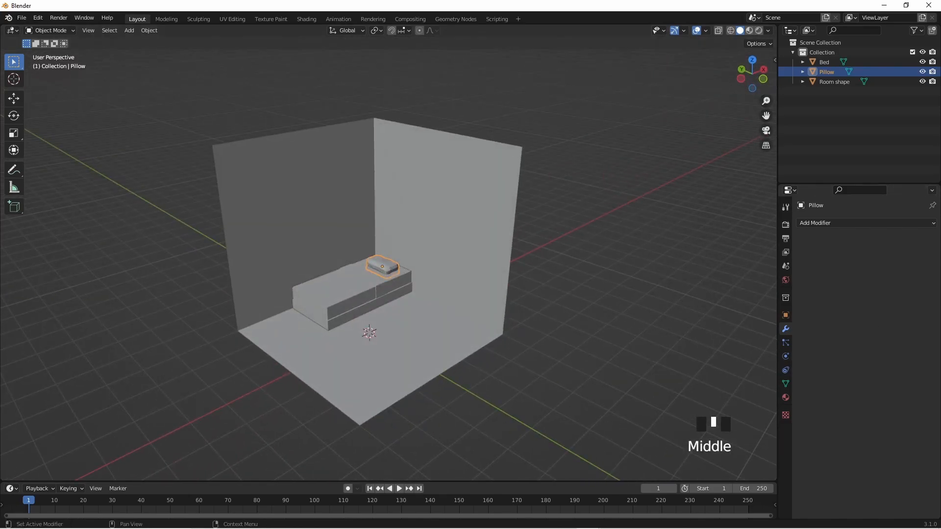
pyautogui.moveTo(415, 245); pyautogui.dragTo(411, 298, button='middle')
pyautogui.press('KP_5')
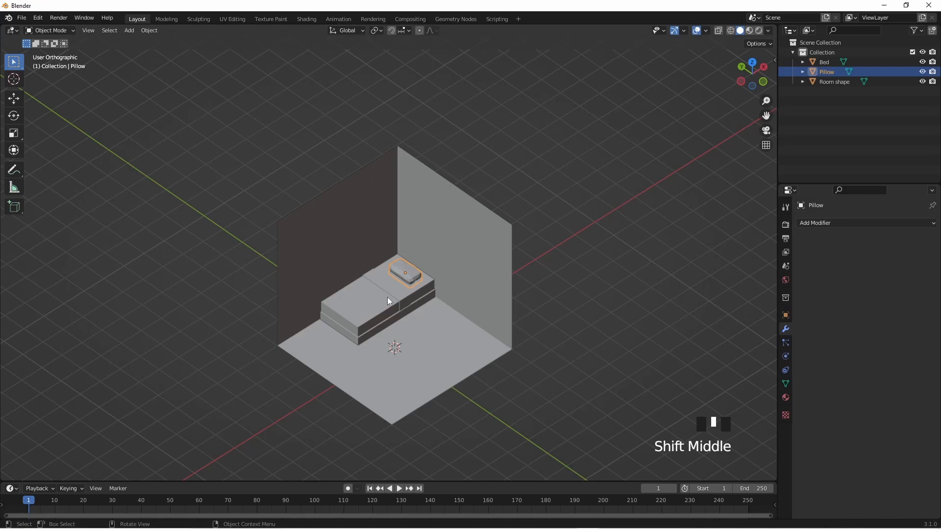
pyautogui.press('KP_5')
# Step: Add a cube and move it up in front of the wall at the head of the bed
pyautogui.scroll(3, 449, 252)
pyautogui.moveTo(449, 251); pyautogui.dragTo(407, 292, button='middle')
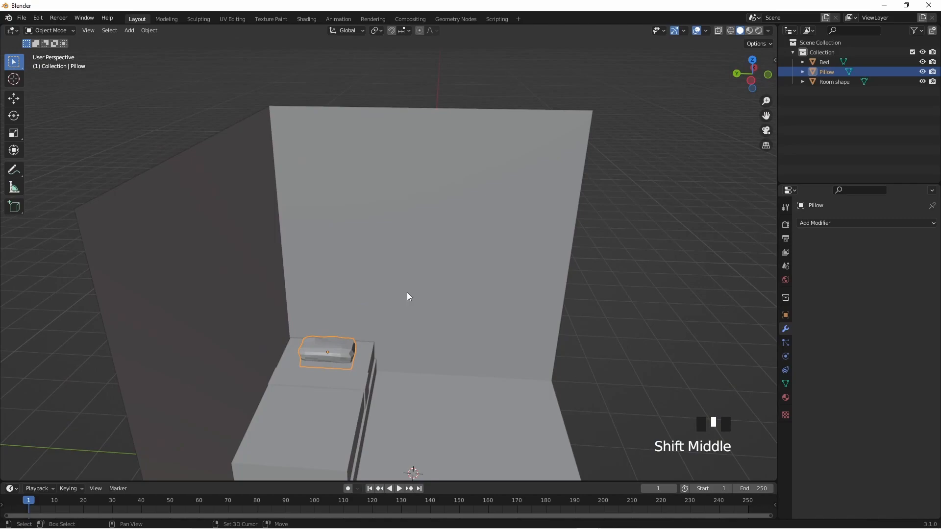
pyautogui.hotkey('shift', 'a')
pyautogui.click(446, 302)
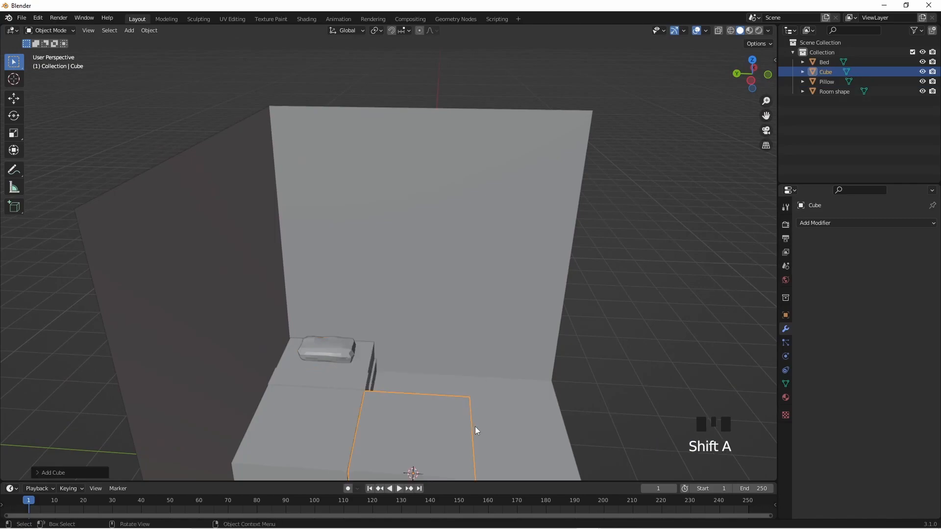
pyautogui.press('g')
pyautogui.click(486, 204)
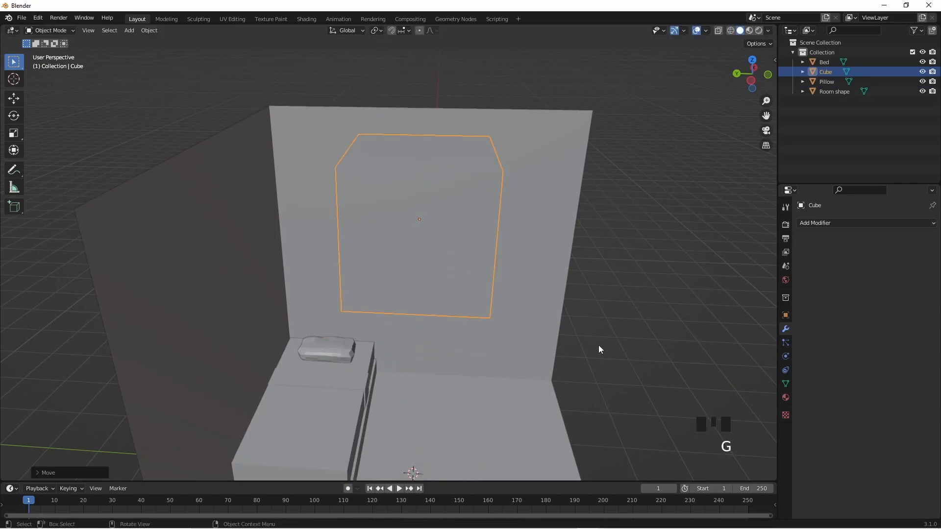
# Step: Scale the new cube down along Z into a thin horizontal slab
pyautogui.press('s')
pyautogui.press('z')
pyautogui.click(441, 239)
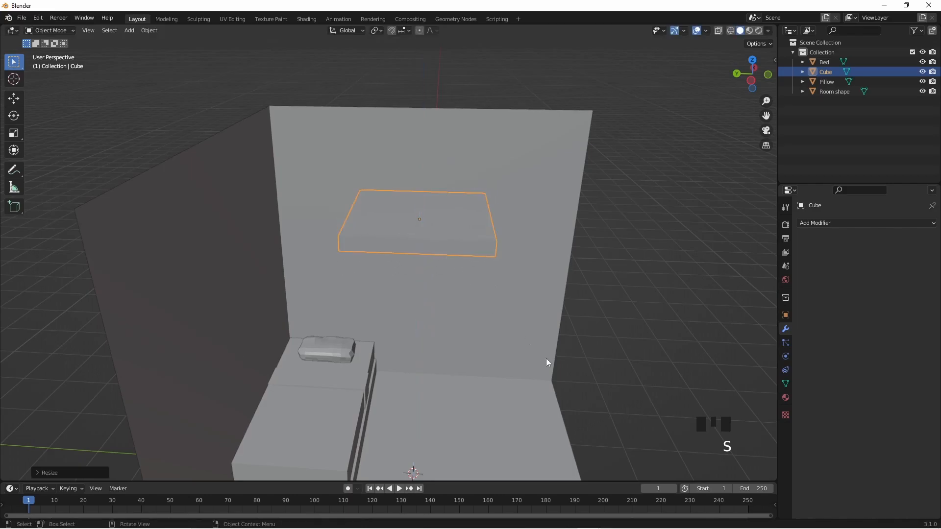
# Step: Resize the slab into a long, narrow shelf by stretching it along Y, narrowing it along X and scaling it down overall
pyautogui.press('s')
pyautogui.press('y')
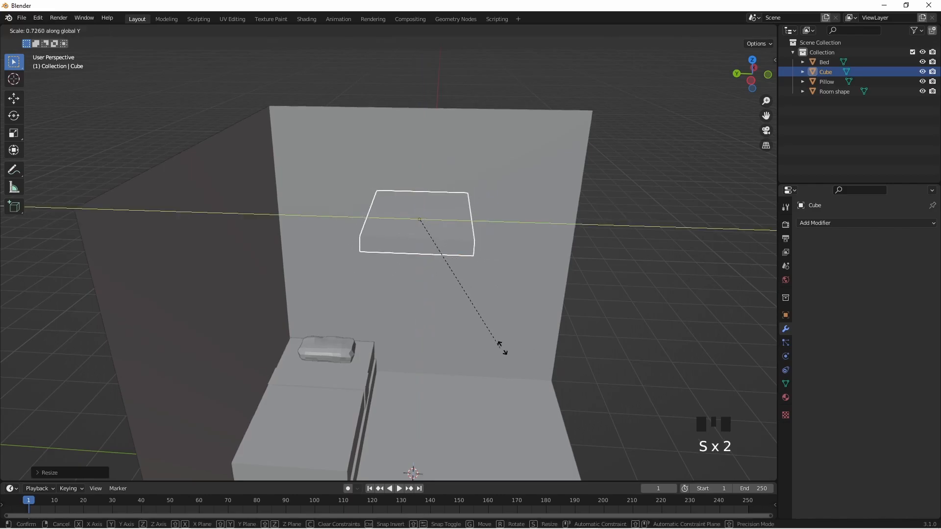
pyautogui.click(704, 366)
pyautogui.press('s')
pyautogui.press('x')
pyautogui.click(562, 211)
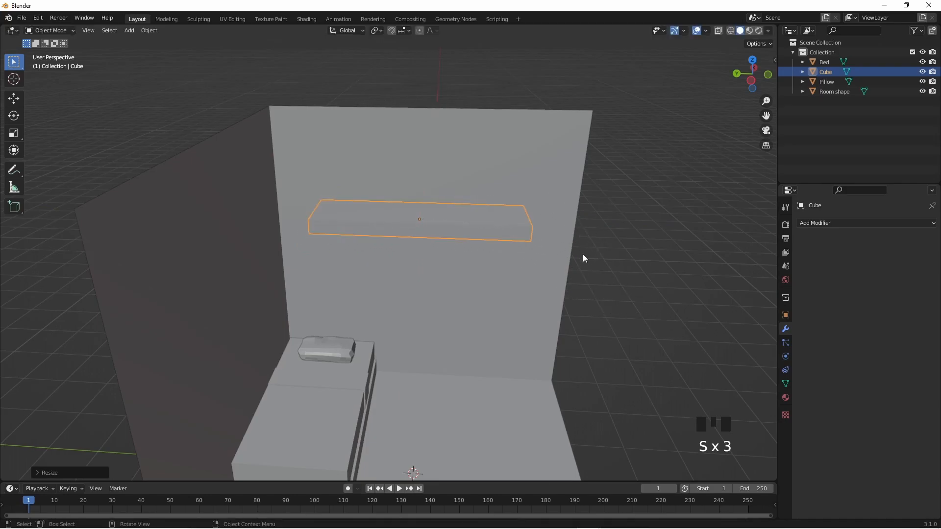
pyautogui.press('s')
pyautogui.click(509, 243)
# Step: Move the shelf along Y and X in top view so it sits over the head of the bed against the wall
pyautogui.moveTo(508, 246); pyautogui.dragTo(549, 348, button='middle')
pyautogui.press('KP_7')
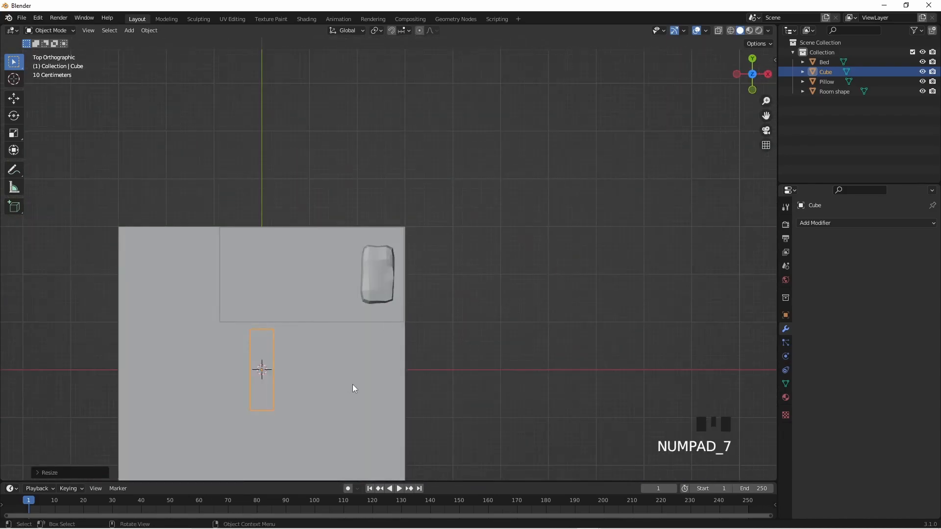
pyautogui.press('g')
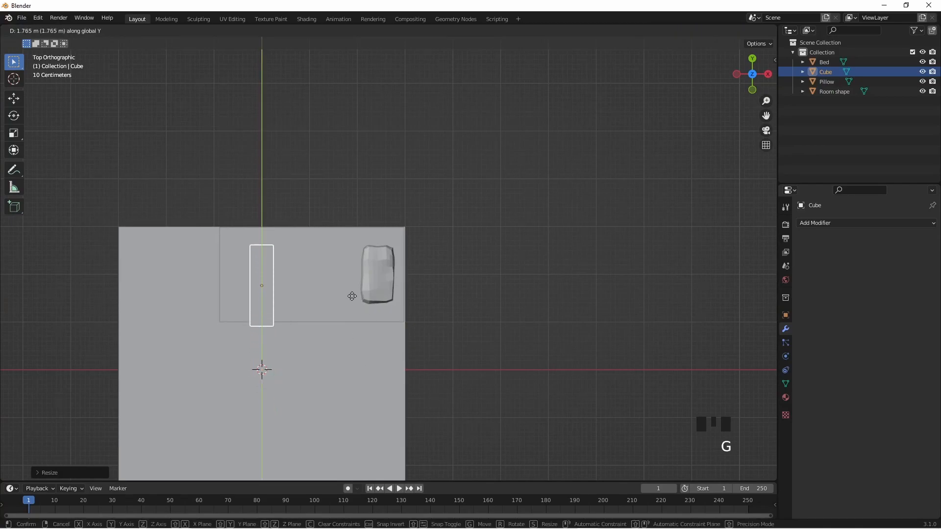
pyautogui.click(353, 292)
pyautogui.press('g')
pyautogui.press('x')
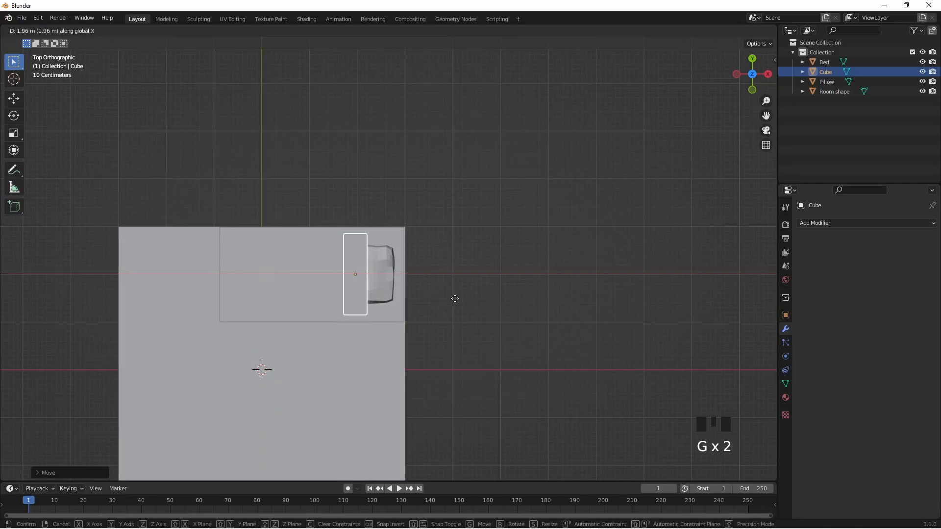
pyautogui.click(484, 299)
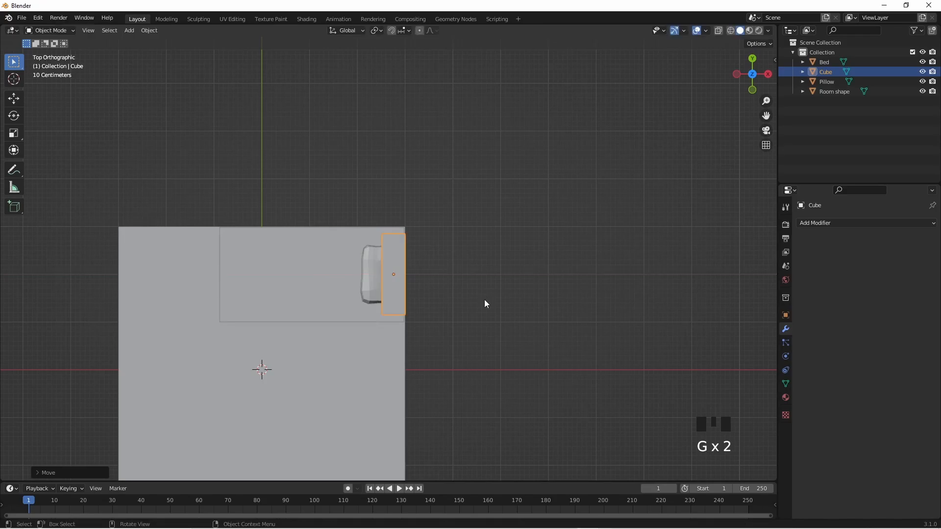
# Step: Deepen the shelf slightly along X and scale it up a little overall
pyautogui.press('s')
pyautogui.press('x')
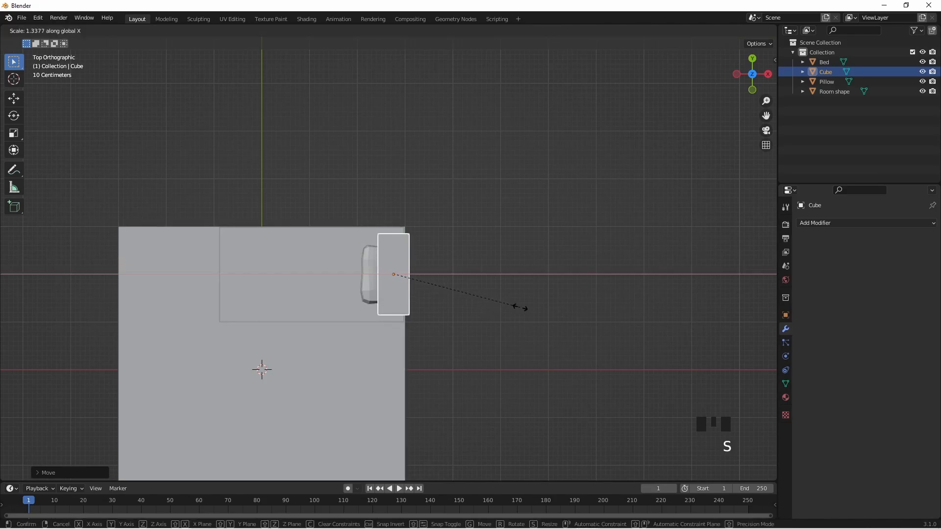
pyautogui.click(501, 310)
pyautogui.moveTo(501, 311); pyautogui.dragTo(512, 226, button='middle')
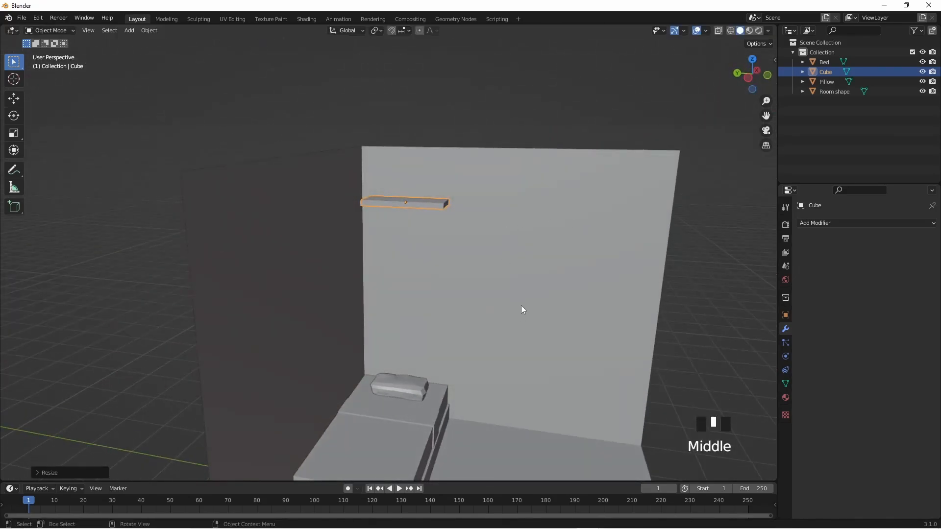
pyautogui.press('s')
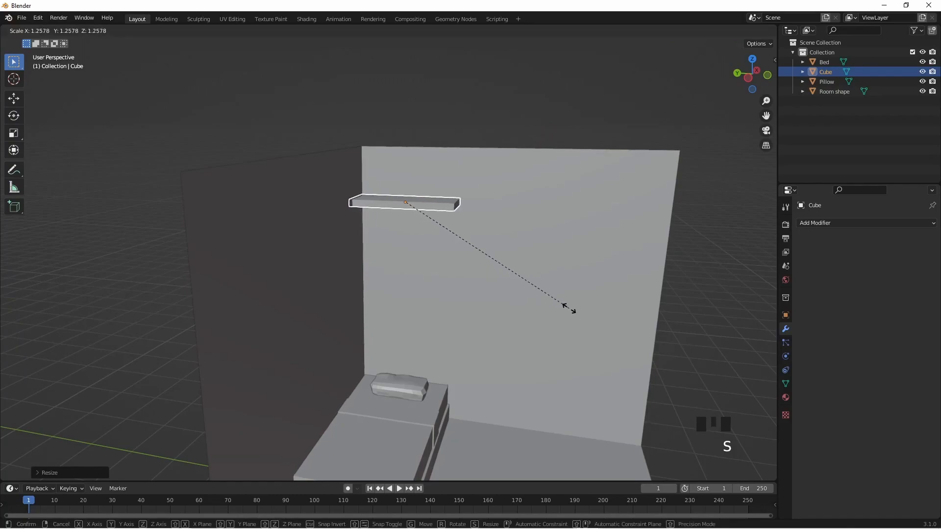
pyautogui.click(558, 309)
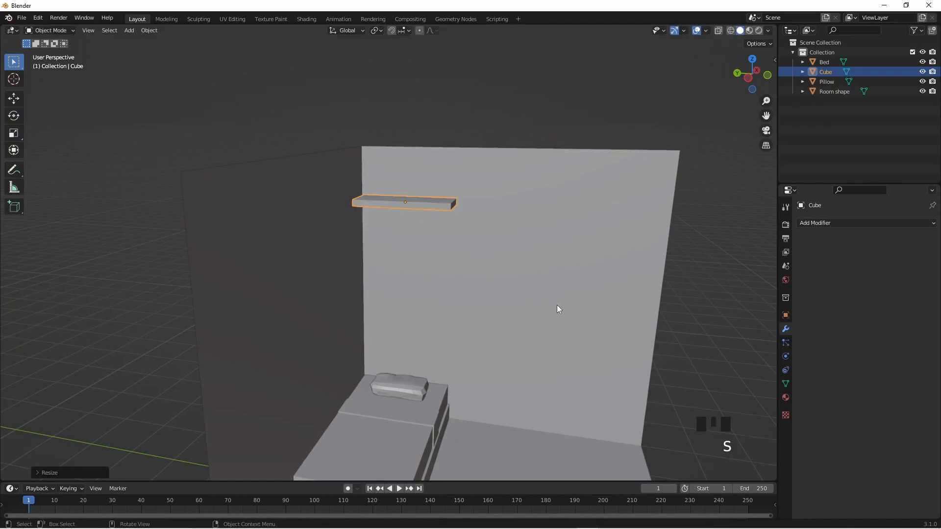
# Step: Lower the shelf along Z by about 1.66 m, then raise it slightly to fine-tune its height above the pillow
pyautogui.press('g')
pyautogui.press('z')
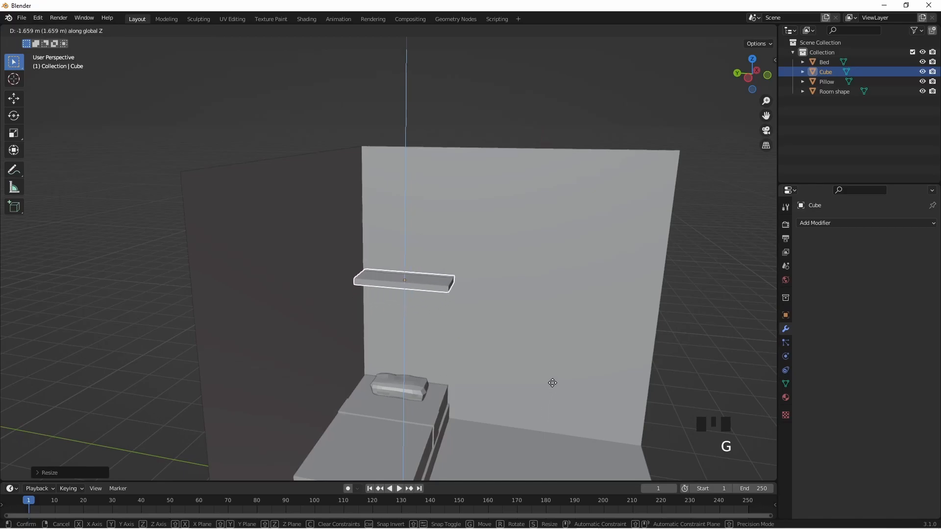
pyautogui.click(553, 383)
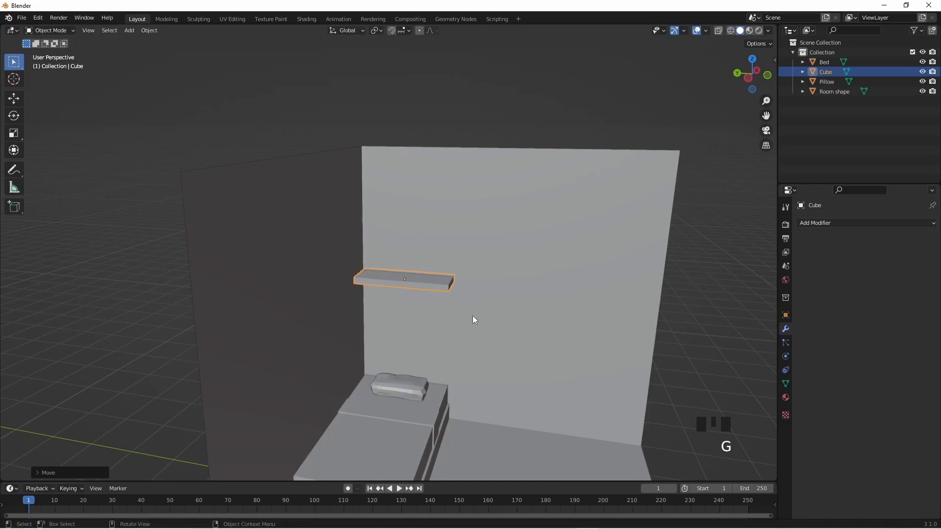
pyautogui.press('g')
pyautogui.press('z')
pyautogui.click(477, 302)
# Step: Nudge the shelf along Y to line its end up with the side wall
pyautogui.press('g')
pyautogui.press('x')
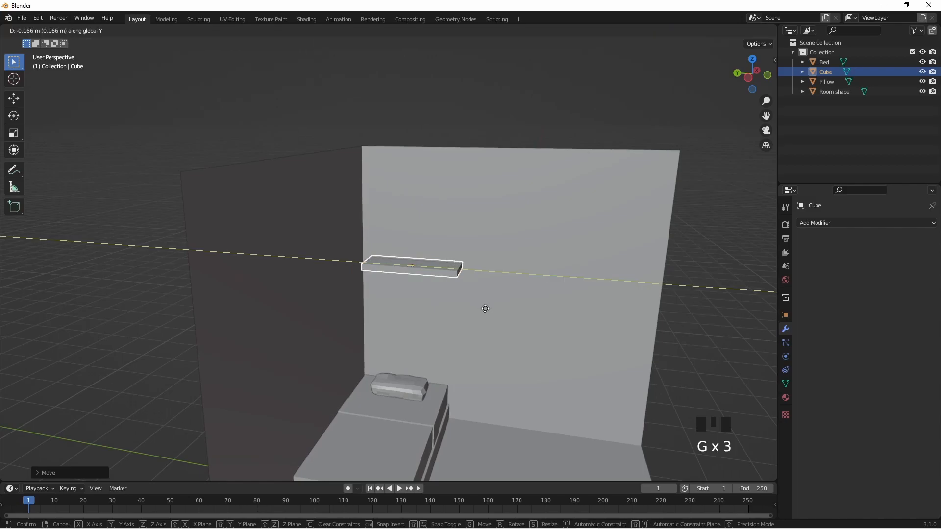
pyautogui.click(484, 310)
pyautogui.press('g')
pyautogui.press('x')
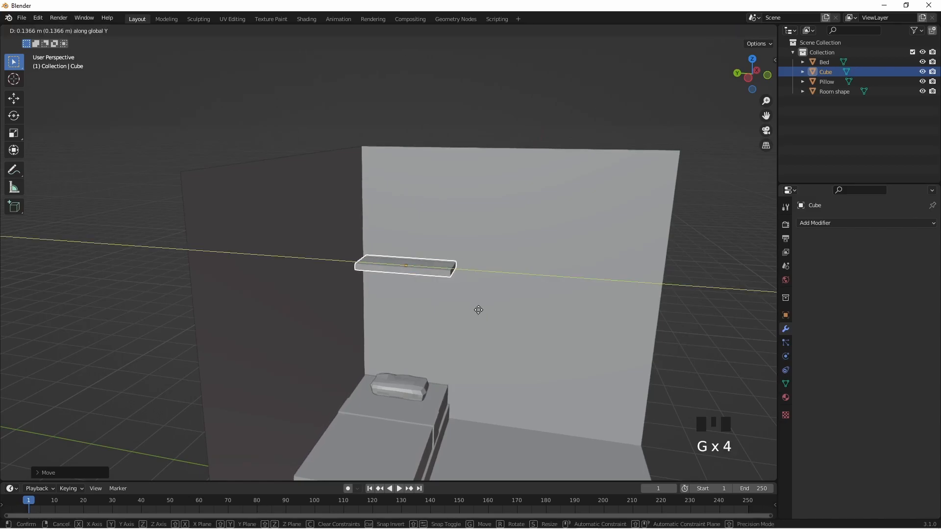
pyautogui.click(483, 312)
# Step: Lower the shelf by about 0.67 m along Z, checking its height against the bed in orthographic projection
pyautogui.press('KP_5')
pyautogui.moveTo(502, 286); pyautogui.dragTo(451, 265, button='middle')
pyautogui.press('g')
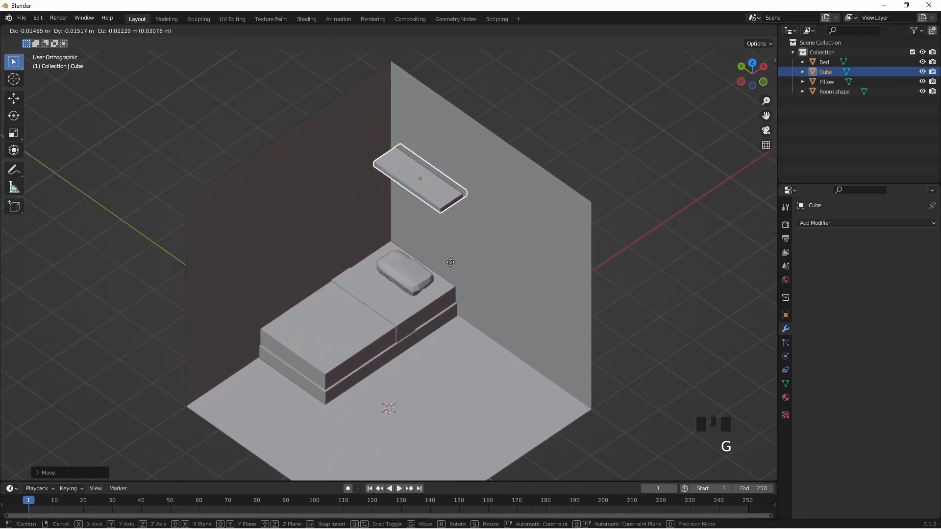
pyautogui.press('z')
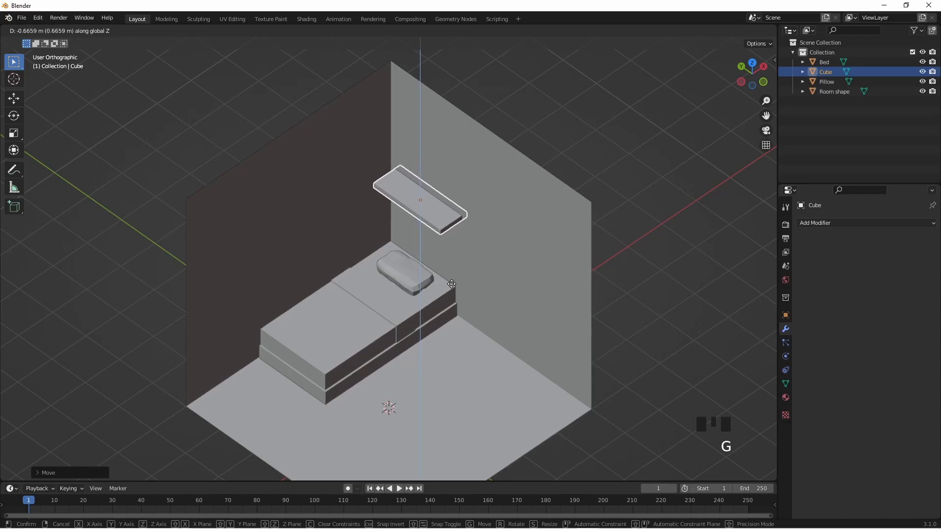
pyautogui.click(451, 284)
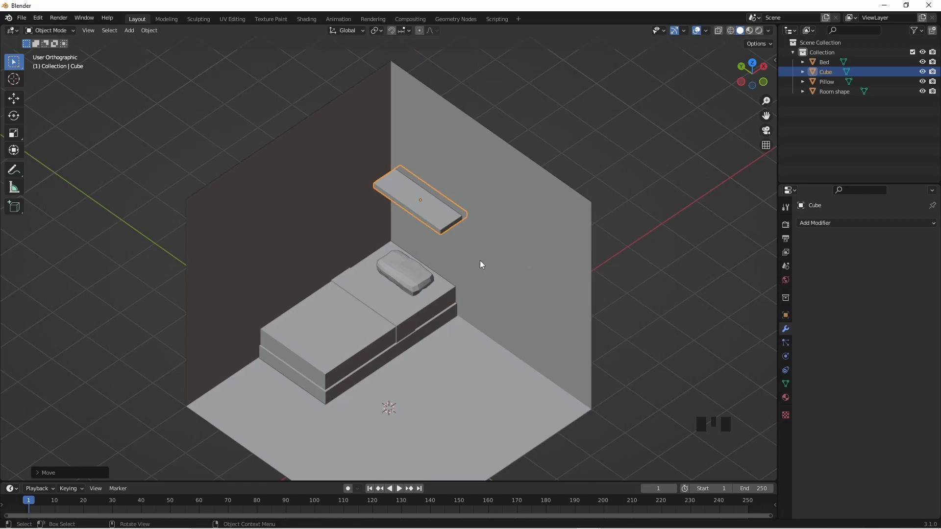
# Step: Scale the shelf up along Z to make it thicker
pyautogui.press('s')
pyautogui.press('z')
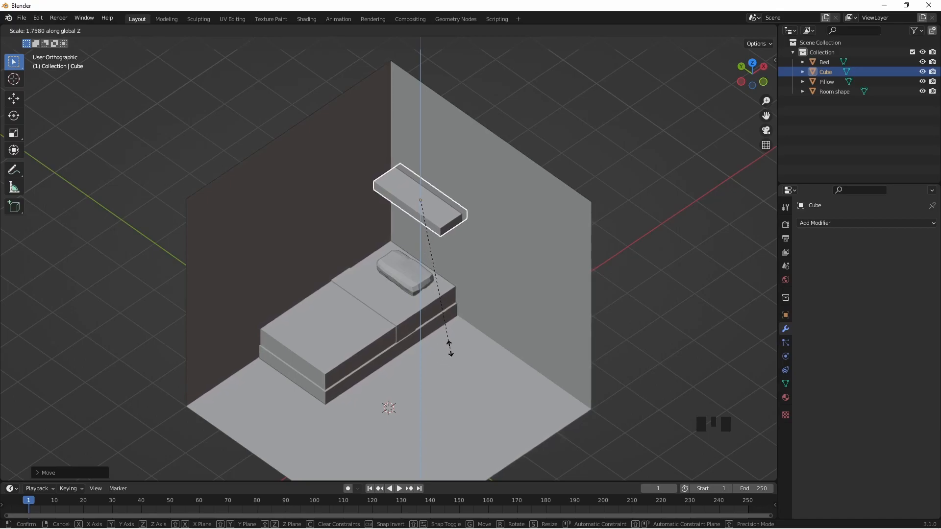
pyautogui.click(436, 292)
pyautogui.moveTo(435, 292); pyautogui.dragTo(475, 219, button='middle')
pyautogui.press('Tab')
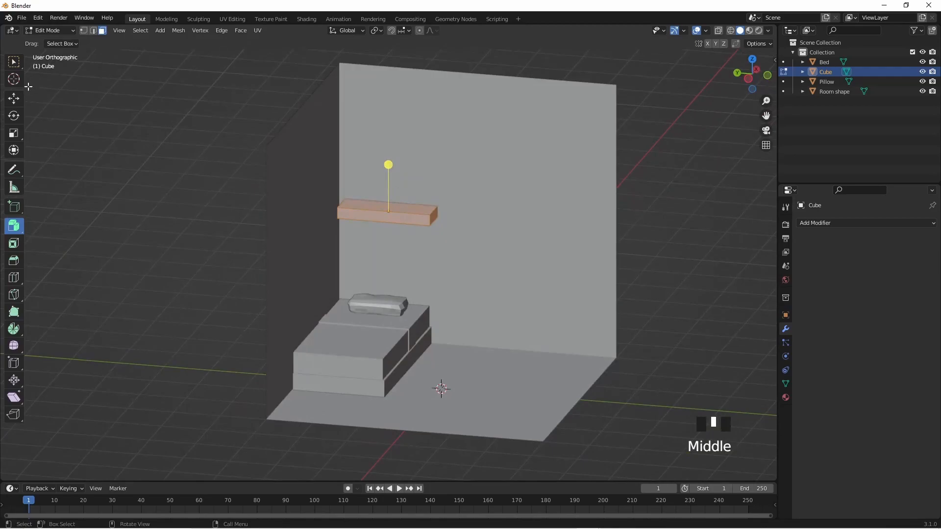
pyautogui.press('Tab')
# Step: Add another cube in the middle of the room and scale it down to a small block of about a quarter size
pyautogui.press('KP_5')
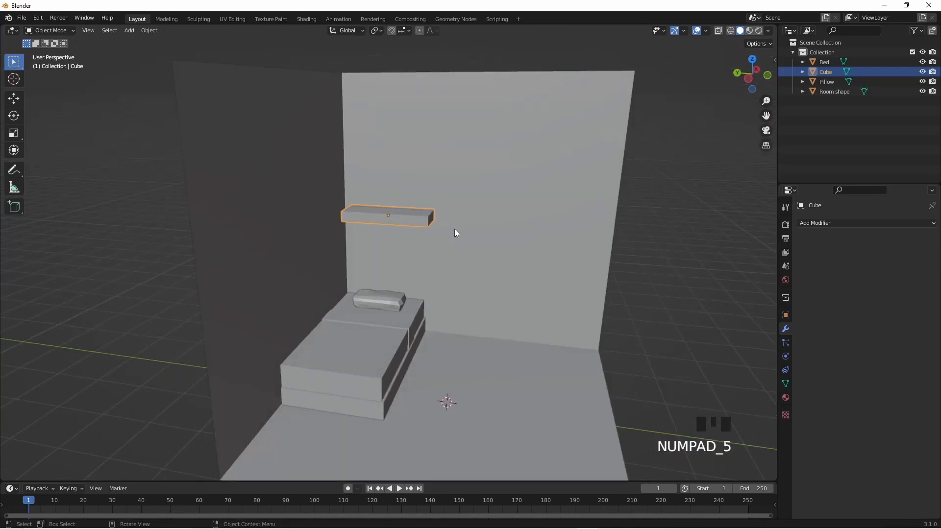
pyautogui.hotkey('shift', 'a')
pyautogui.moveTo(464, 234)
pyautogui.click(516, 243)
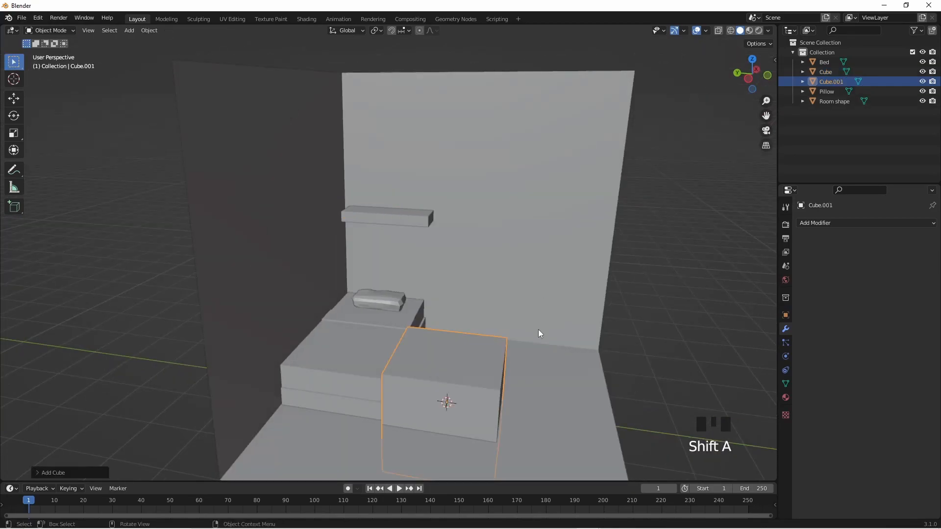
pyautogui.scroll(-2, 540, 431)
pyautogui.press('s')
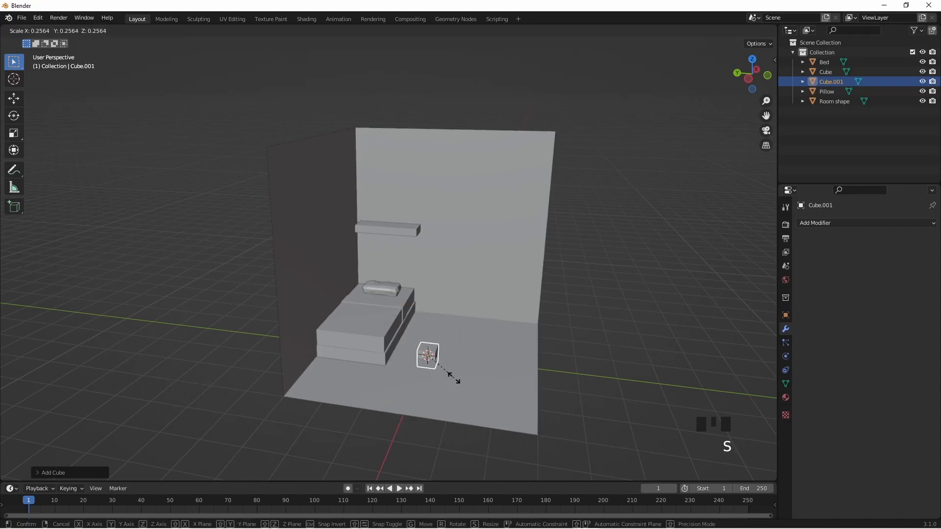
pyautogui.click(468, 337)
# Step: Raise the small cube along Z to just above the shelf's height, adjusting it in front view
pyautogui.moveTo(469, 336); pyautogui.dragTo(435, 383, button='middle')
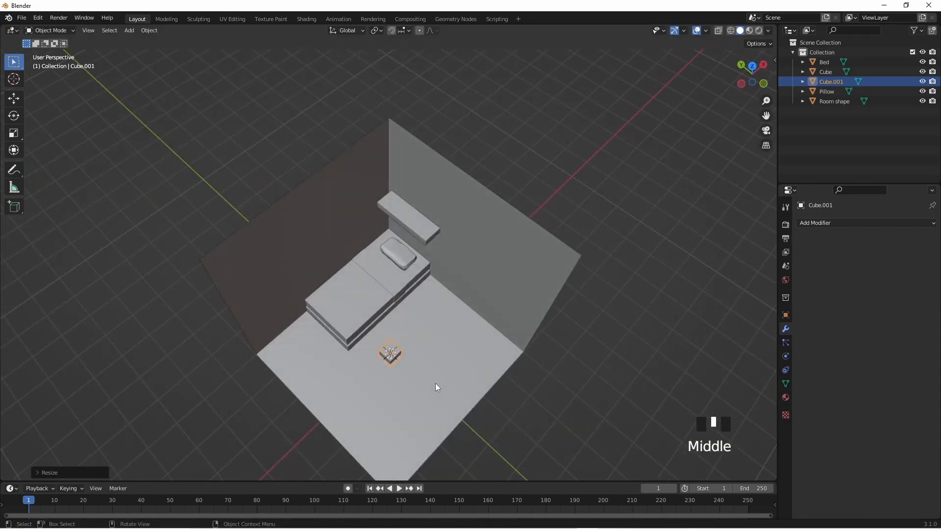
pyautogui.press('g')
pyautogui.click(429, 243)
pyautogui.scroll(5, 455, 266)
pyautogui.moveTo(454, 266); pyautogui.dragTo(469, 198, button='middle')
pyautogui.press('KP_1')
pyautogui.scroll(-4, 469, 198)
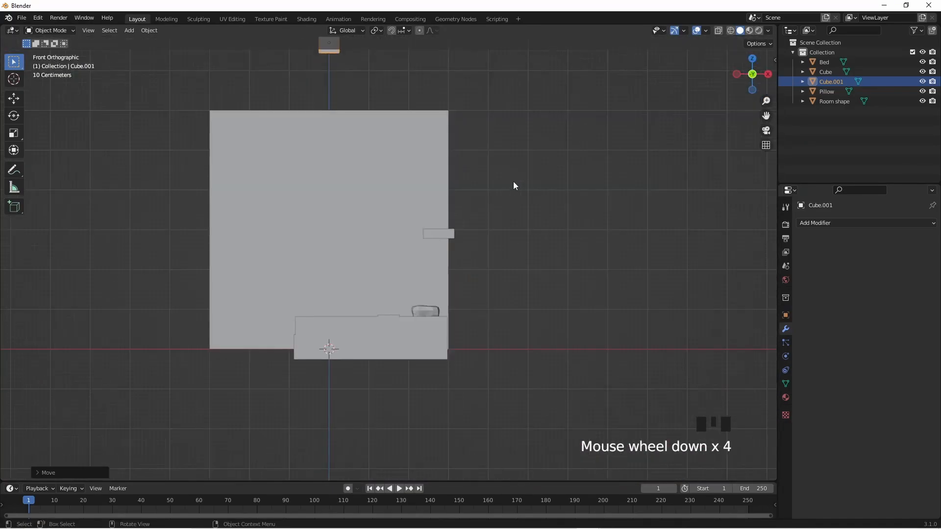
pyautogui.press('g')
pyautogui.click(447, 327)
# Step: Move the small cube along X until it is in line with the shelf and lower it close to the shelf's top
pyautogui.press('g')
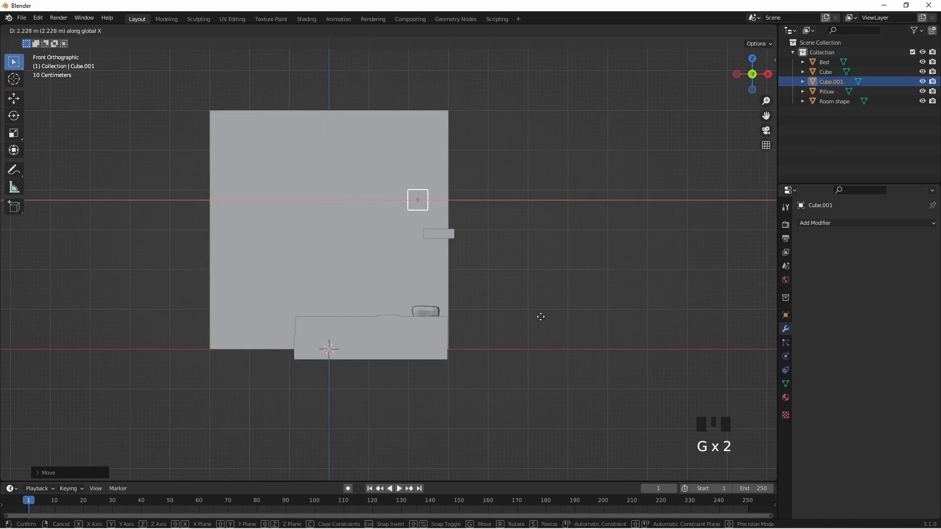
pyautogui.click(551, 330)
pyautogui.press('g')
pyautogui.press('z')
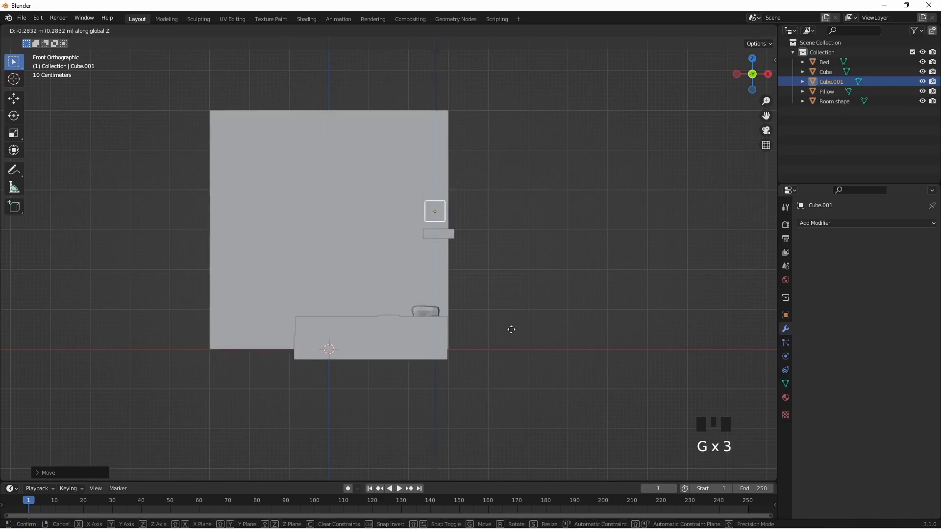
pyautogui.click(508, 331)
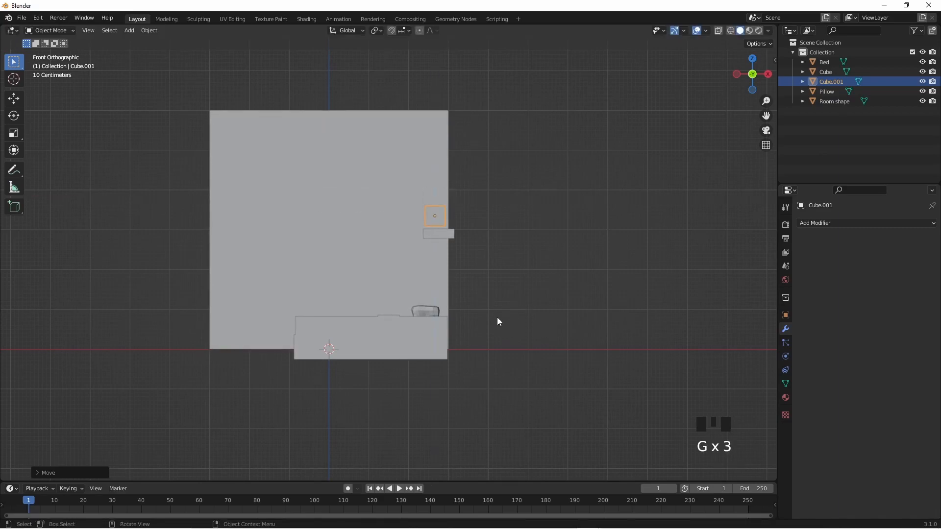
# Step: Slide the small cube along Y until it is above the shelf's end nearest the side wall
pyautogui.moveTo(411, 255); pyautogui.dragTo(508, 321, button='middle')
pyautogui.scroll(5, 510, 204)
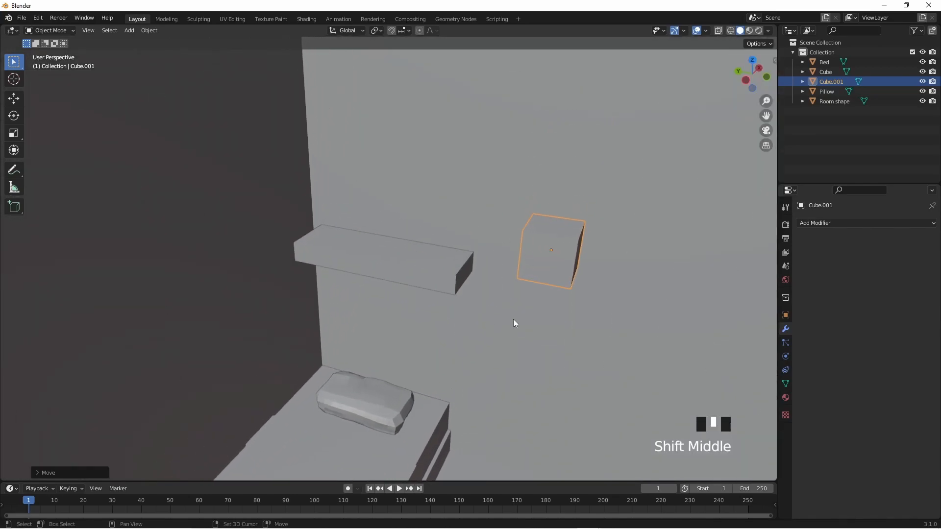
pyautogui.press('g')
pyautogui.press('z')
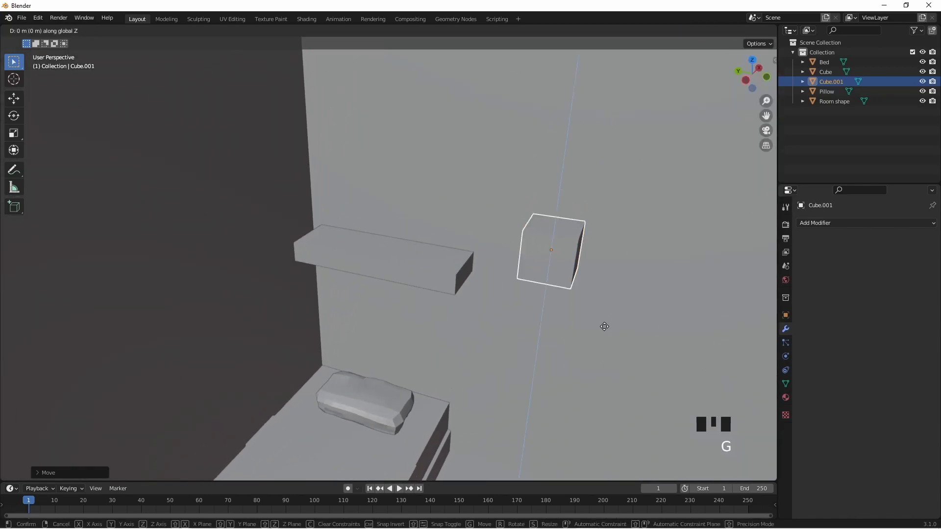
pyautogui.click(604, 332)
pyautogui.press('g')
pyautogui.press('y')
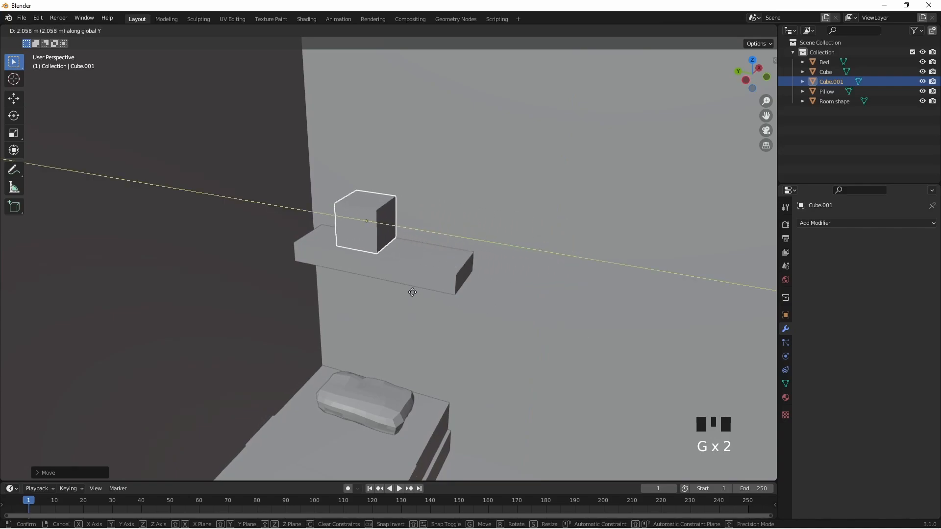
pyautogui.click(504, 366)
# Step: Scale the small cube to about 0.56 and lower it along Z by about 0.2 m onto the shelf
pyautogui.press('s')
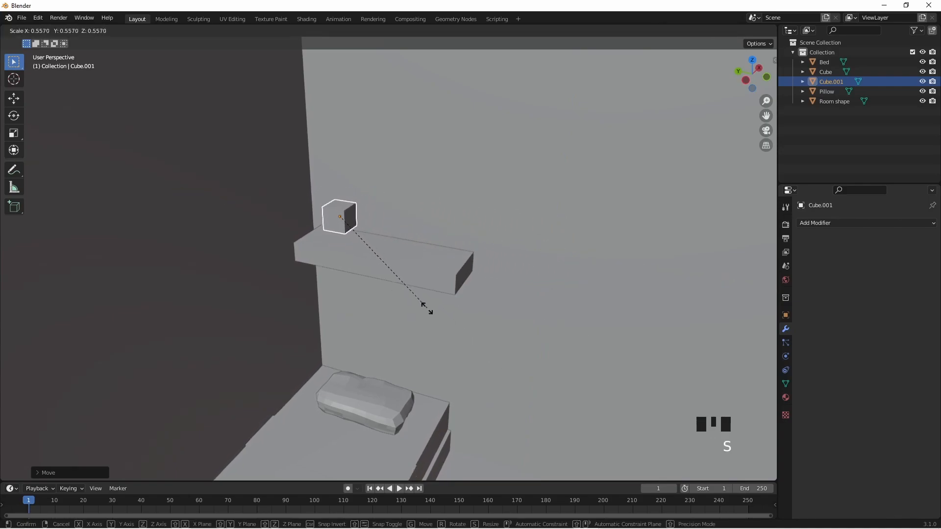
pyautogui.click(426, 308)
pyautogui.moveTo(426, 311); pyautogui.dragTo(383, 252, button='middle')
pyautogui.press('KP_1')
pyautogui.scroll(4, 384, 260)
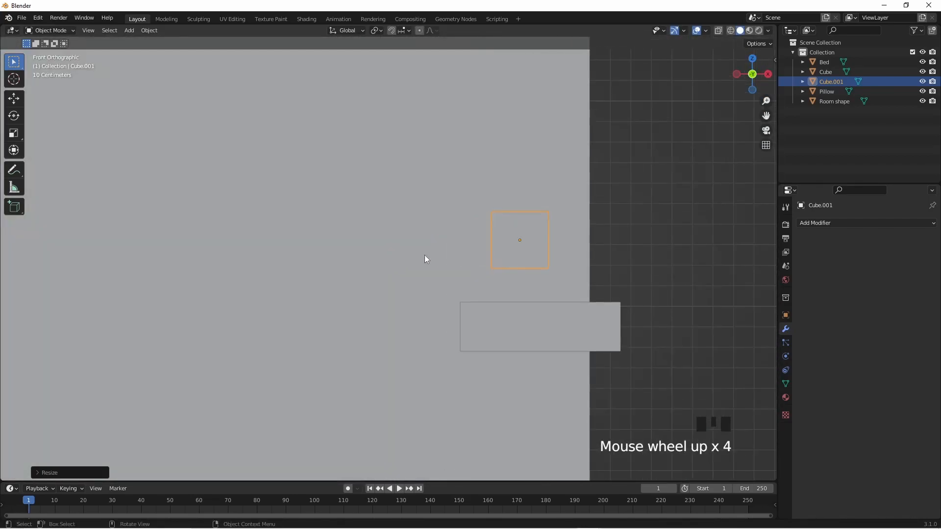
pyautogui.keyDown('shift'); pyautogui.moveTo(512, 275); pyautogui.dragTo(420, 275, button='middle'); pyautogui.keyUp('shift')
pyautogui.press('g')
pyautogui.press('z')
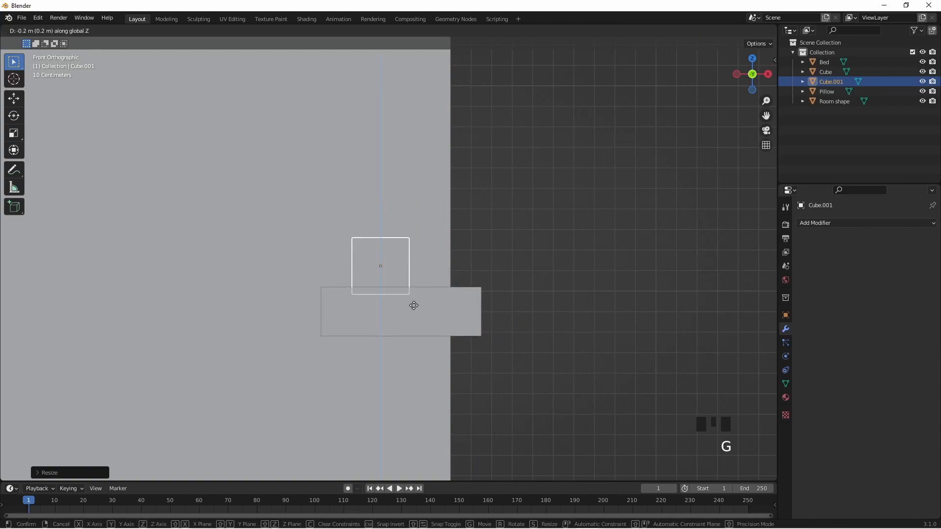
pyautogui.click(414, 307)
# Step: Duplicate the small cube along Y to make a spaced row of four cubes on the shelf
pyautogui.moveTo(413, 308); pyautogui.dragTo(422, 363, button='middle')
pyautogui.scroll(-3, 382, 301)
pyautogui.hotkey('shift', 'd')
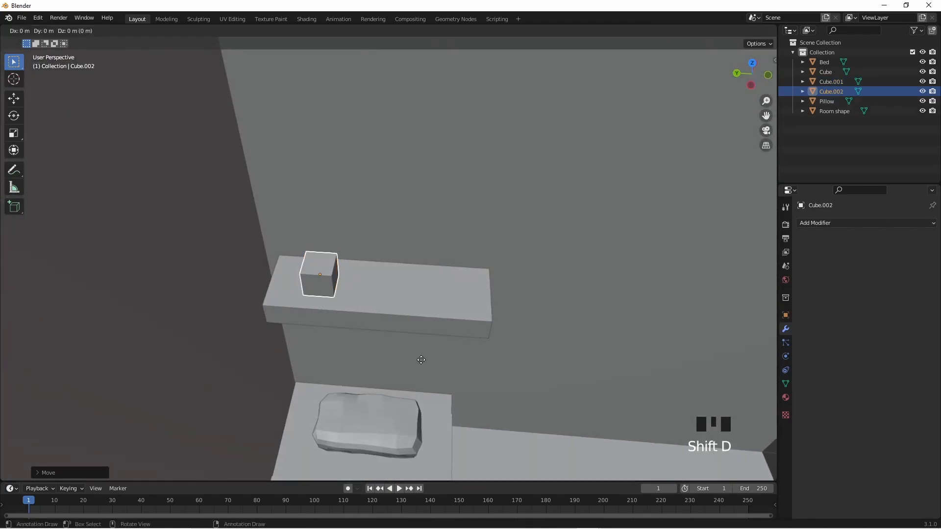
pyautogui.press('y')
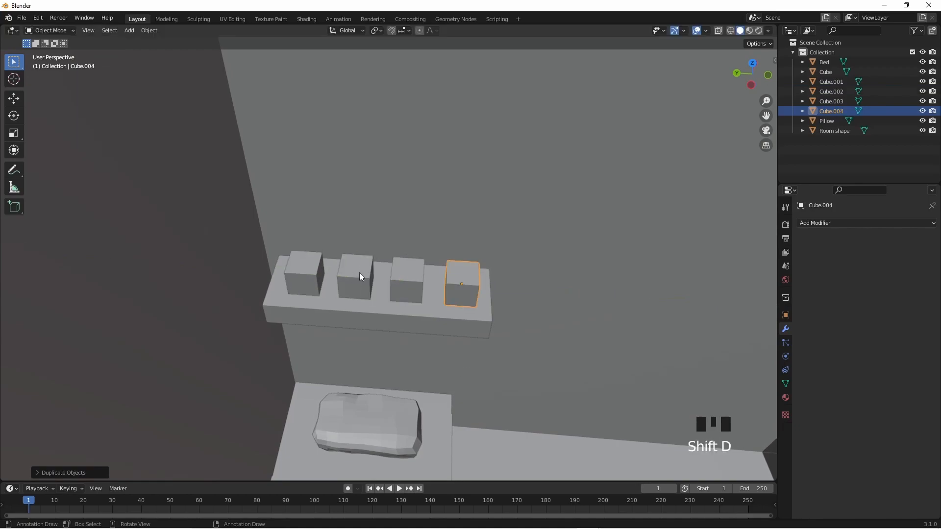
# Step: Duplicate the second small cube on the shelf and raise the copy about 0.3 m along Z
pyautogui.click(368, 270)
pyautogui.hotkey('shift', 'd')
pyautogui.press('z')
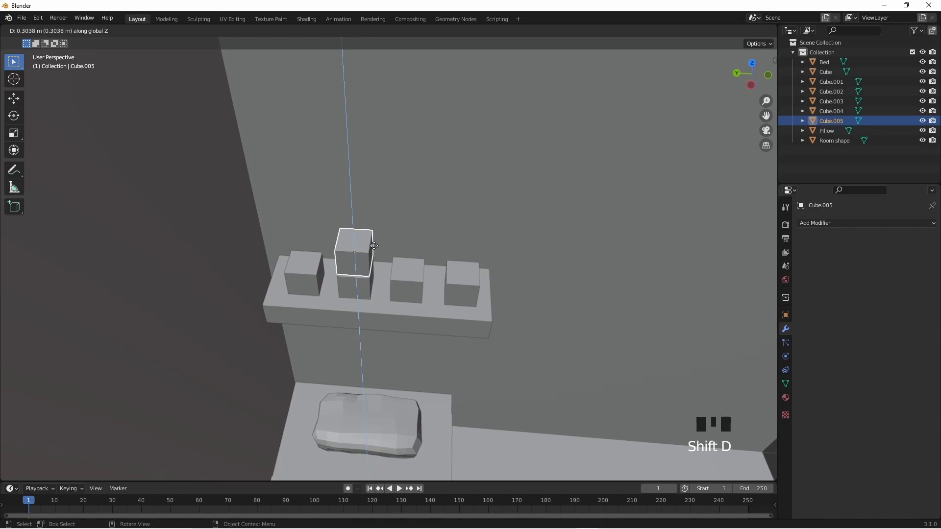
pyautogui.click(373, 246)
# Step: Lower the raised cube about 0.01 m along Z so it rests on the cube directly below it
pyautogui.press('KP_1')
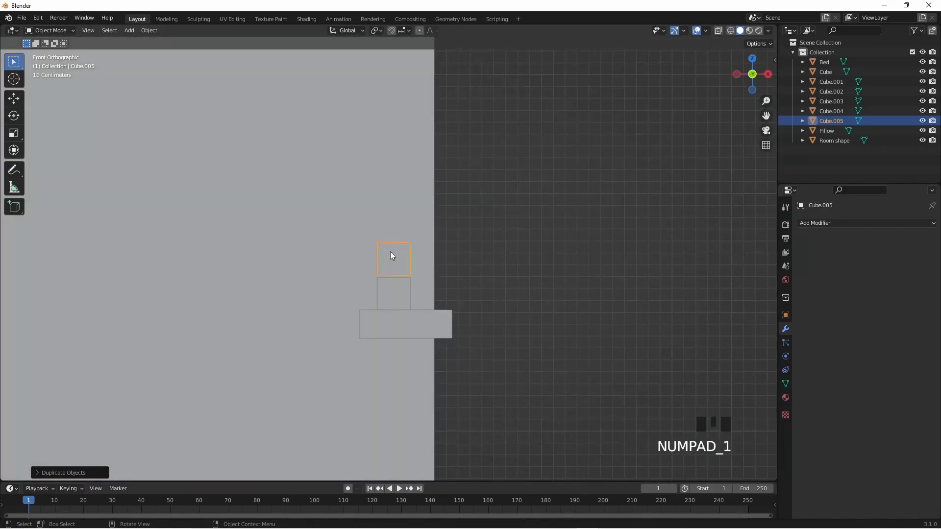
pyautogui.press('KP_3')
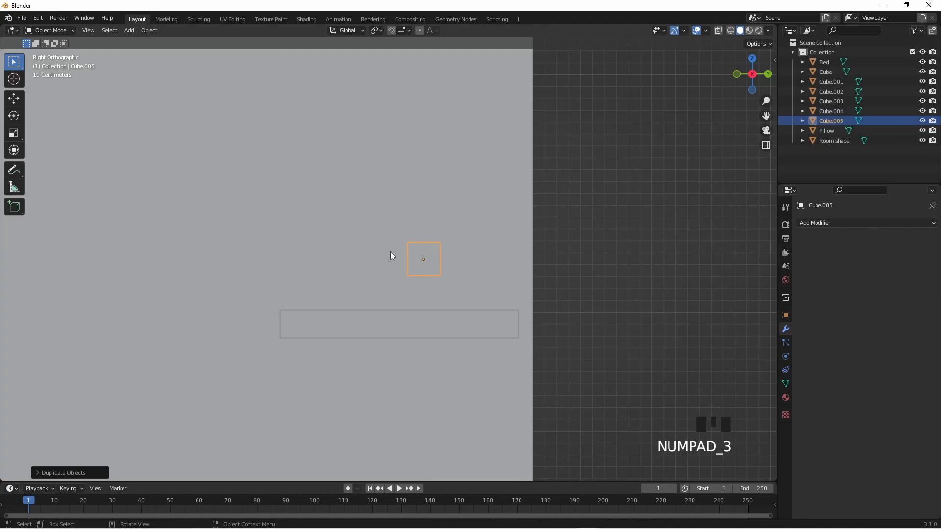
pyautogui.press('KP_9')
pyautogui.scroll(8, 346, 277)
pyautogui.keyDown('shift'); pyautogui.moveTo(336, 298); pyautogui.dragTo(401, 245, button='middle'); pyautogui.keyUp('shift')
pyautogui.press('g')
pyautogui.press('z')
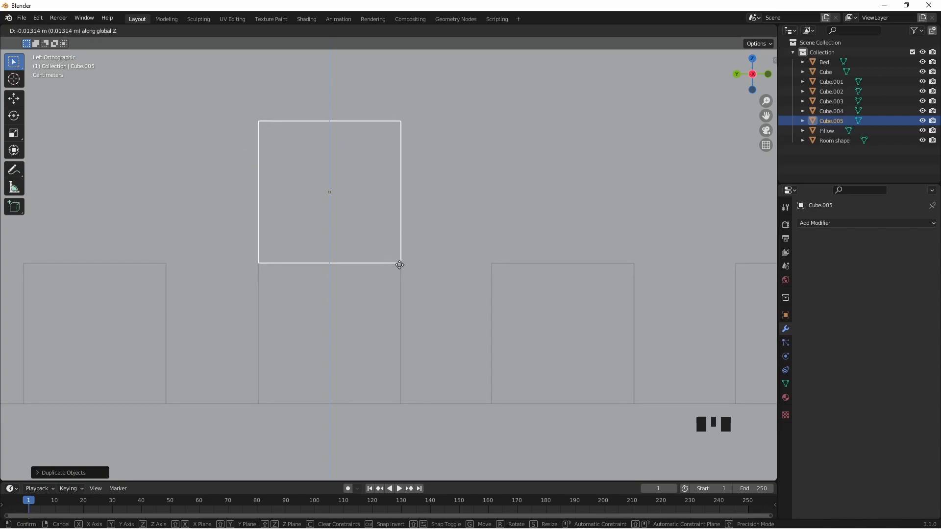
pyautogui.click(400, 264)
pyautogui.press('g')
pyautogui.press('y')
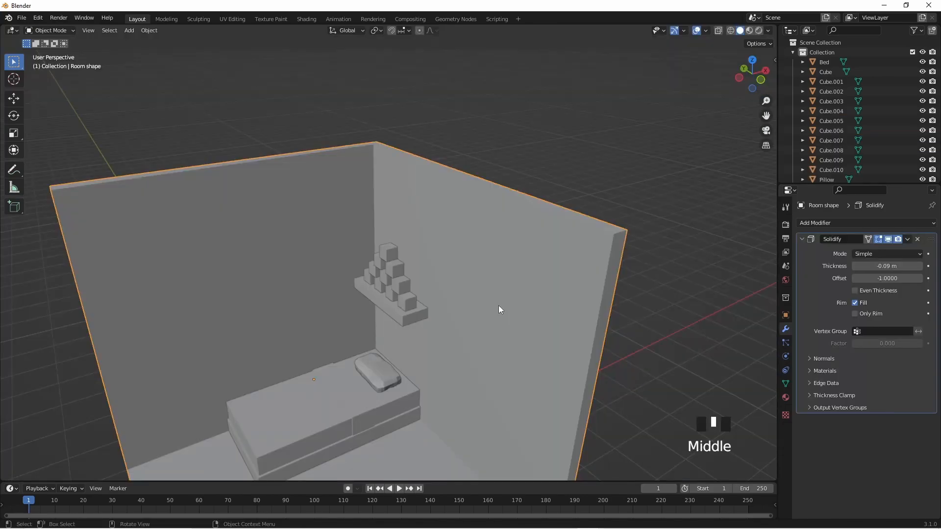
# Step: Add a new mesh cube to the room and move it up off the floor beside the bed
pyautogui.moveTo(500, 311); pyautogui.dragTo(541, 229, button='middle')
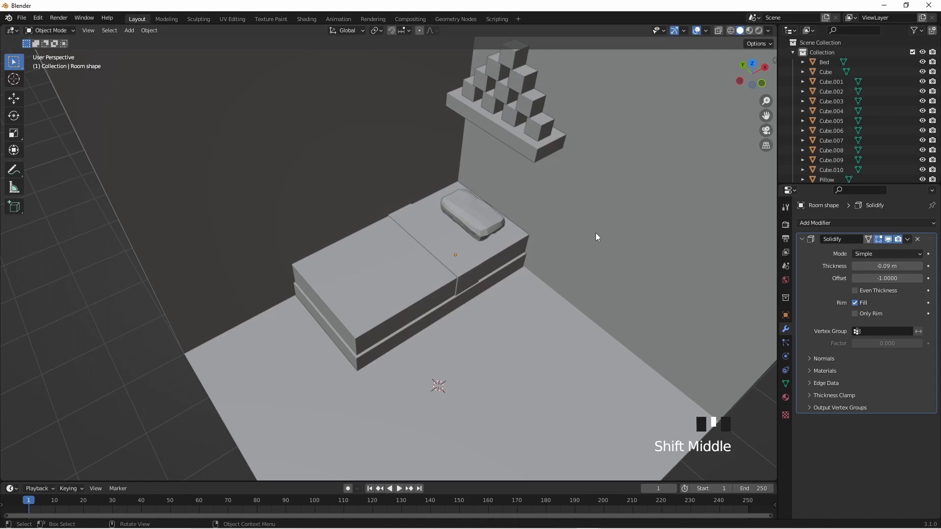
pyautogui.hotkey('shift', 'a')
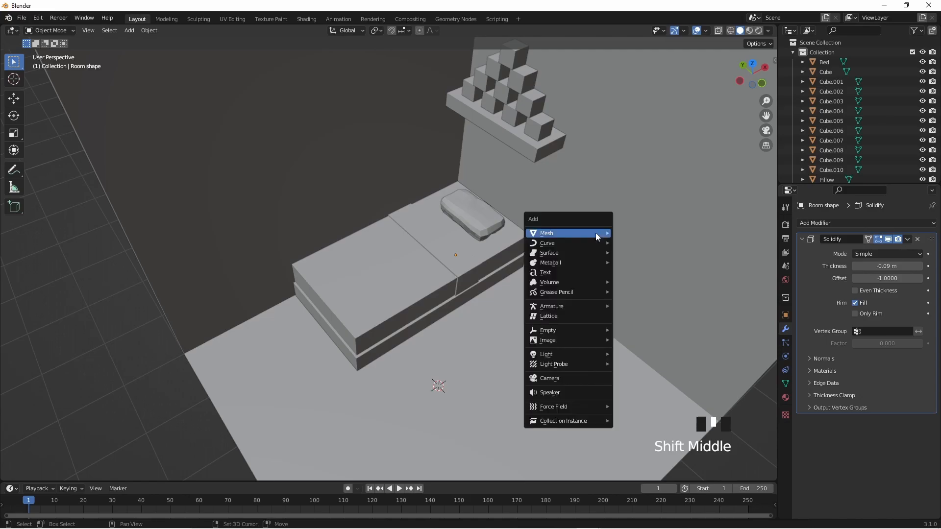
pyautogui.moveTo(595, 233)
pyautogui.click(637, 243)
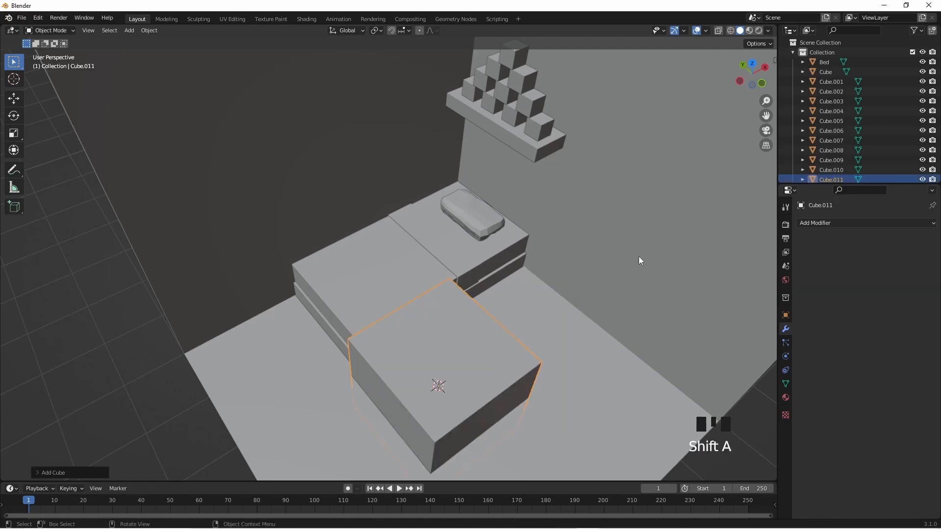
pyautogui.press('g')
pyautogui.click(549, 316)
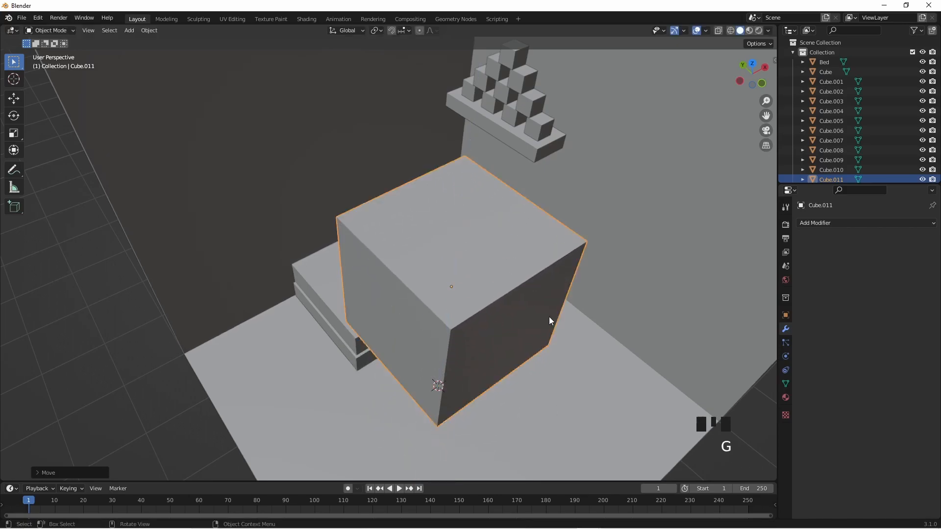
# Step: Scale the new cube along Z to stretch it into a taller box
pyautogui.scroll(-3, 609, 328)
pyautogui.moveTo(608, 326); pyautogui.dragTo(538, 374, button='middle')
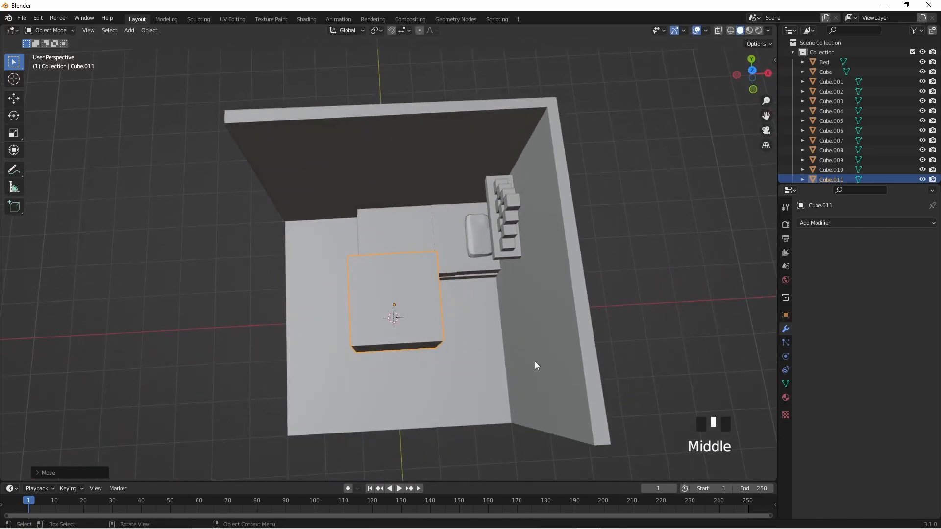
pyautogui.moveTo(436, 314); pyautogui.dragTo(418, 258, button='middle')
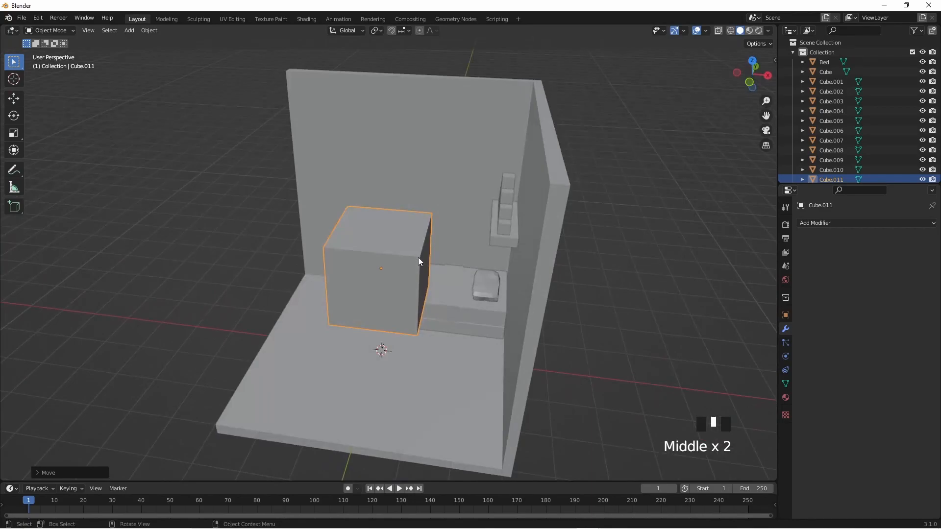
pyautogui.press('s')
pyautogui.press('z')
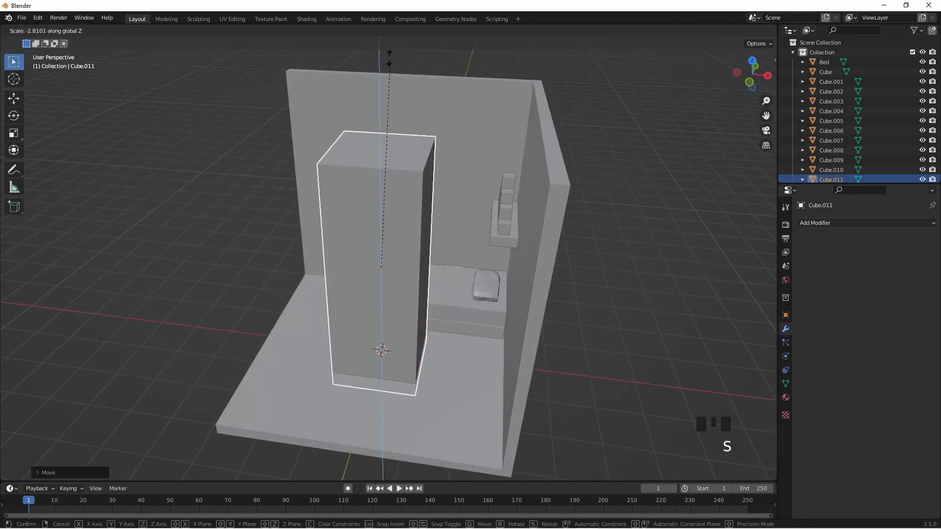
pyautogui.click(339, 189)
# Step: Move the tall box about 2 m along Y toward the wall beside the bed and scale it down along Y
pyautogui.moveTo(340, 192); pyautogui.dragTo(441, 244, button='middle')
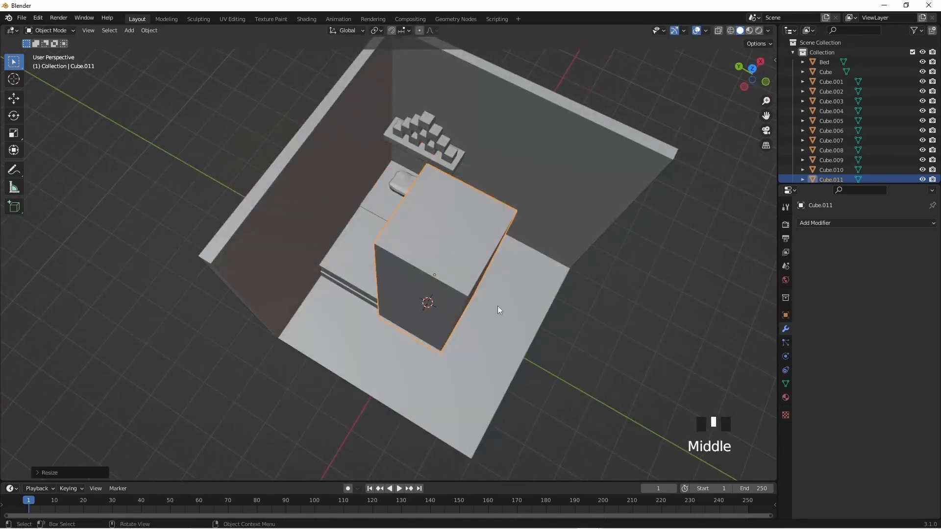
pyautogui.press('g')
pyautogui.press('y')
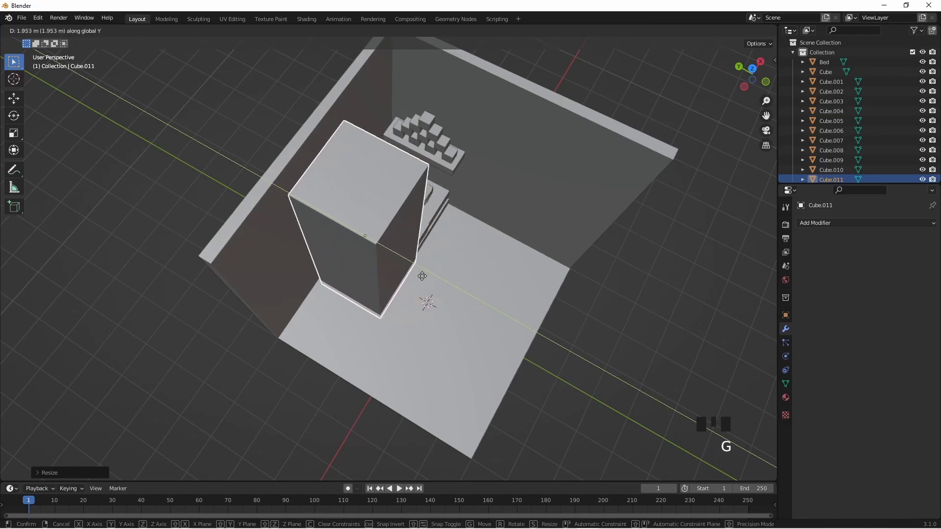
pyautogui.click(419, 274)
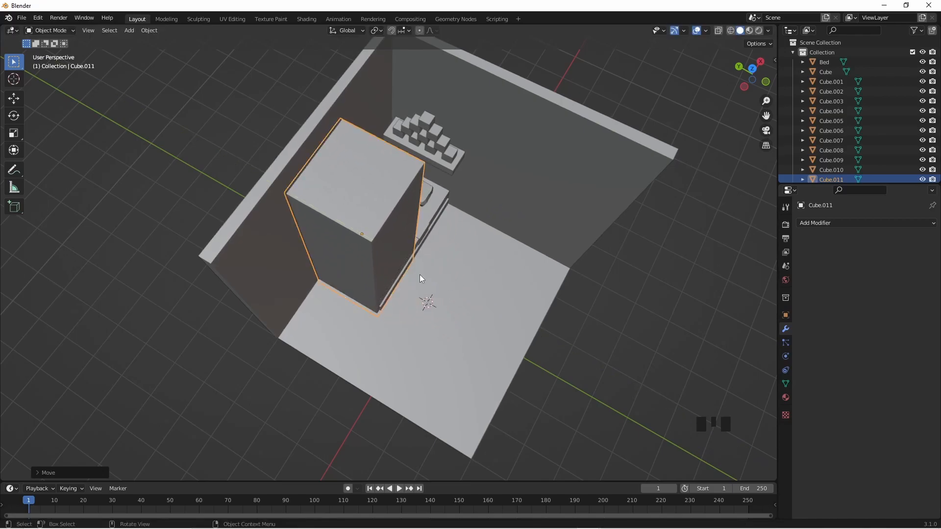
pyautogui.press('s')
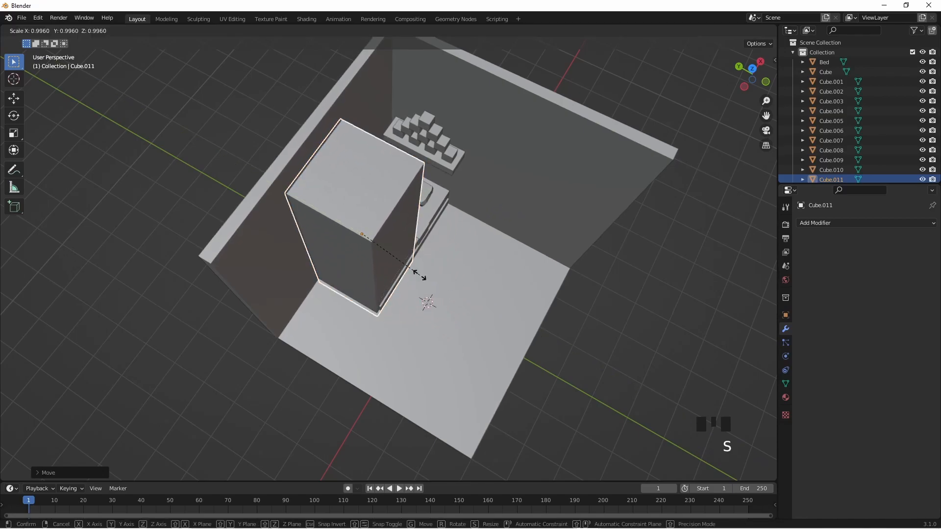
pyautogui.press('y')
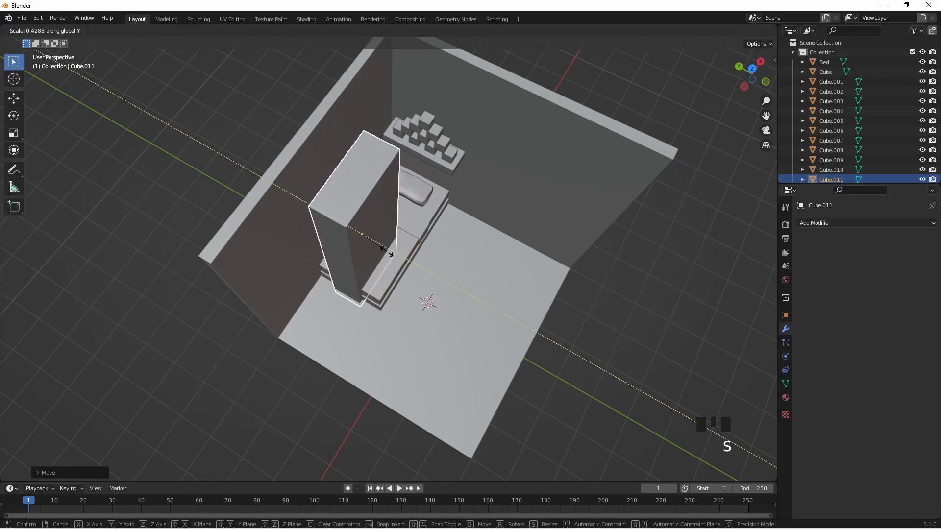
pyautogui.click(390, 290)
# Step: Move the tall box about 2 m along negative X past the foot of the bed and narrow it along X
pyautogui.press('g')
pyautogui.press('x')
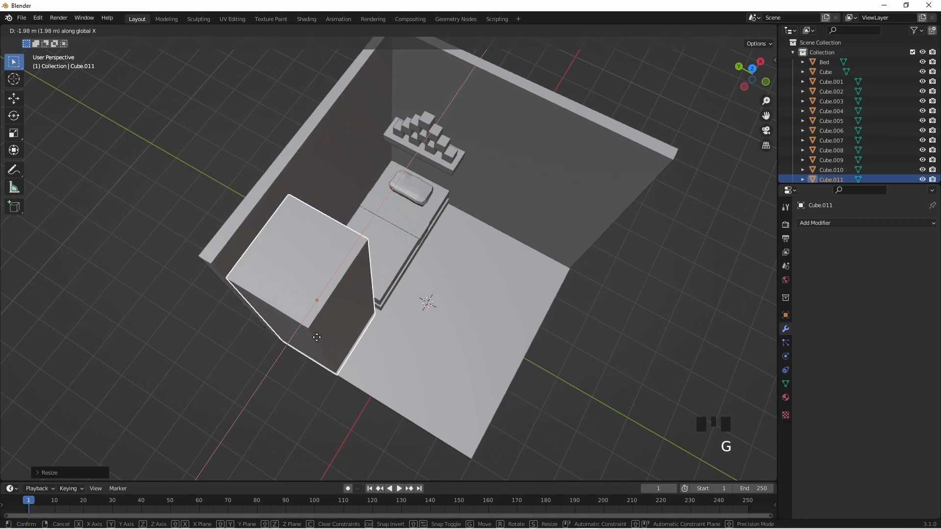
pyautogui.click(312, 330)
pyautogui.moveTo(313, 331); pyautogui.dragTo(364, 334, button='middle')
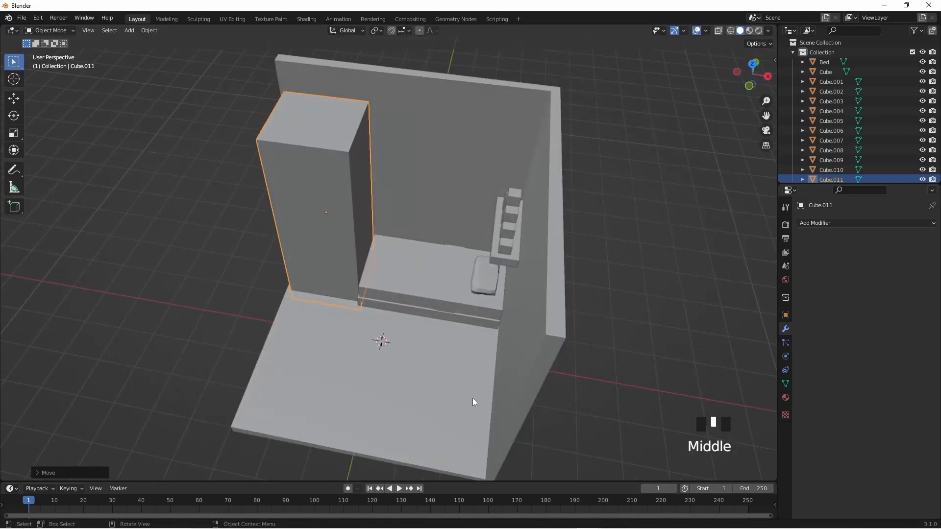
pyautogui.press('s')
pyautogui.press('x')
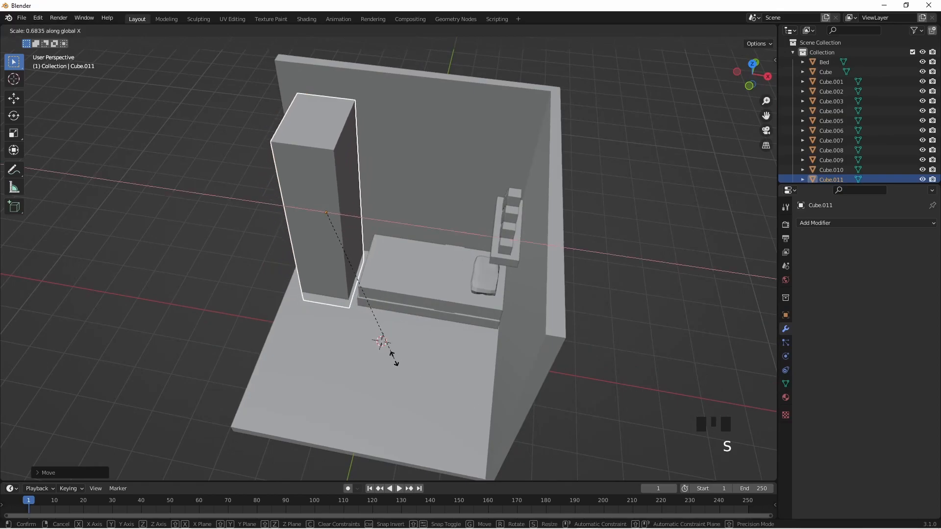
pyautogui.click(359, 345)
# Step: Adjust the tall box along Y against the wall and shift it about 0.34 m along negative X to the floor's edge
pyautogui.moveTo(343, 343); pyautogui.dragTo(407, 367, button='middle')
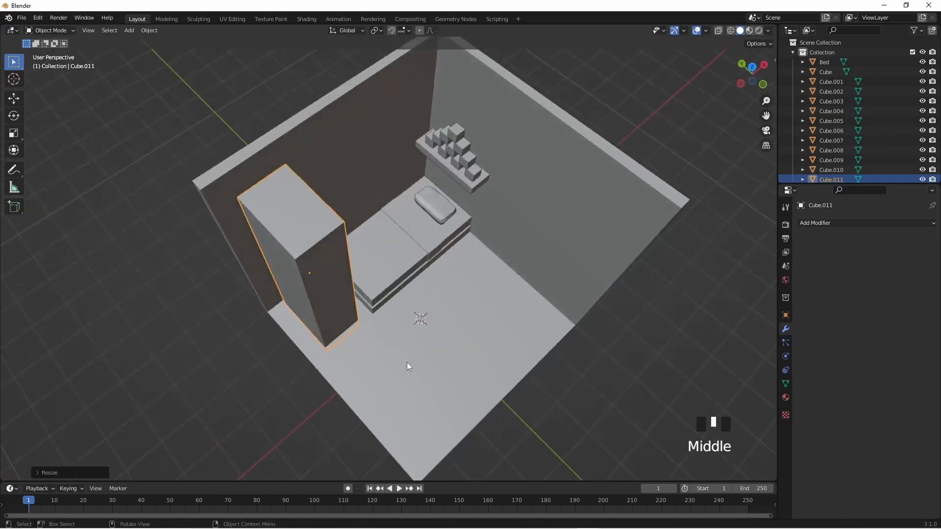
pyautogui.press('g')
pyautogui.press('y')
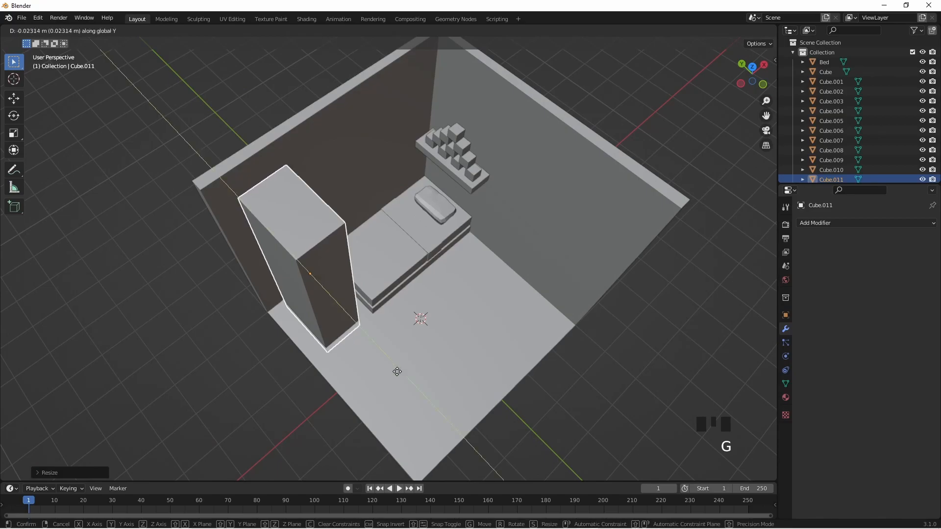
pyautogui.click(366, 385)
pyautogui.press('g')
pyautogui.press('x')
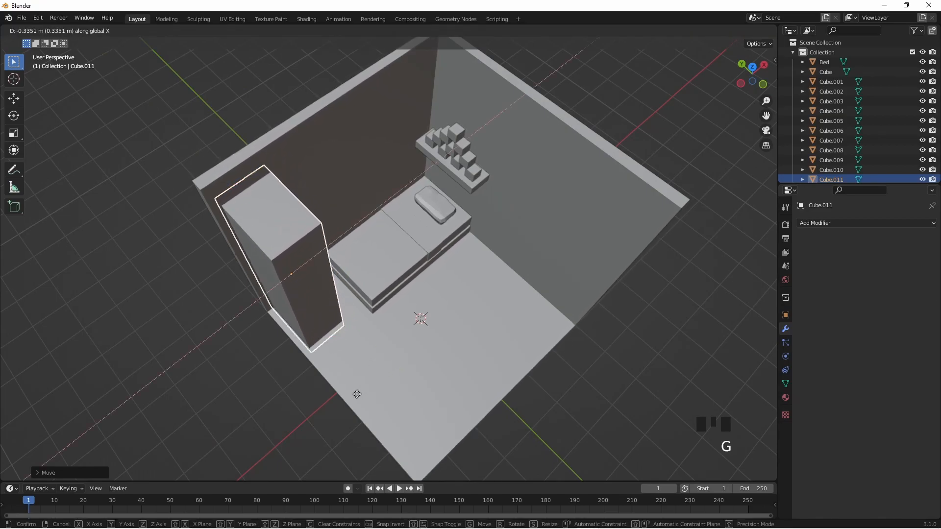
# Step: Undo the last twelve edits to return the tall box to its plain shape in Edit Mode
pyautogui.hotkey('ctrl', 'z')
pyautogui.hotkey('ctrl', 'z')
pyautogui.hotkey('ctrl', 'z')
pyautogui.hotkey('ctrl', 'z')
pyautogui.hotkey('ctrl', 'z')
pyautogui.hotkey('ctrl', 'z')
pyautogui.hotkey('ctrl', 'z')
pyautogui.hotkey('ctrl', 'z')
pyautogui.hotkey('ctrl', 'z')
pyautogui.hotkey('ctrl', 'z')
pyautogui.hotkey('ctrl', 'z')
pyautogui.hotkey('ctrl', 'z')
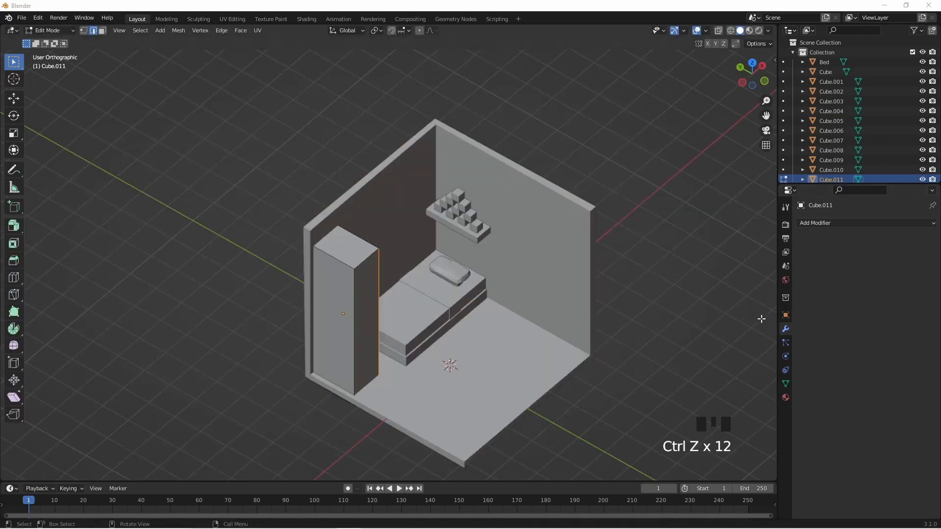
# Step: Add one centred vertical loop cut that splits the tall box's front and top into two halves
pyautogui.moveTo(422, 323); pyautogui.dragTo(403, 325, button='middle')
pyautogui.scroll(4, 425, 424)
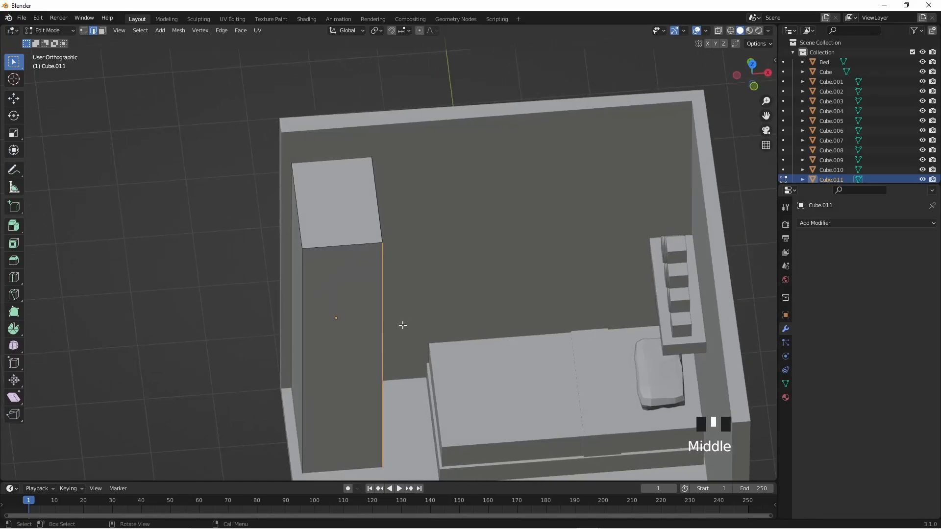
pyautogui.press('KP_5')
pyautogui.moveTo(357, 306); pyautogui.dragTo(358, 211, button='middle')
pyautogui.hotkey('ctrl', 'r')
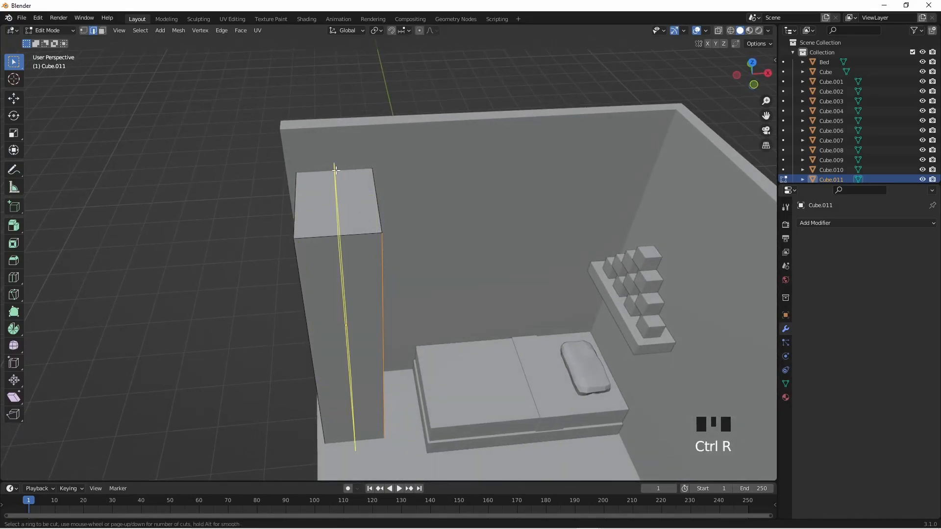
pyautogui.click(338, 172)
pyautogui.press('Escape')
# Step: Move the tall box's front vertical edge nearest the bed back along Y toward the wall
pyautogui.moveTo(394, 248); pyautogui.dragTo(370, 247, button='middle')
pyautogui.moveTo(393, 275); pyautogui.dragTo(395, 277)
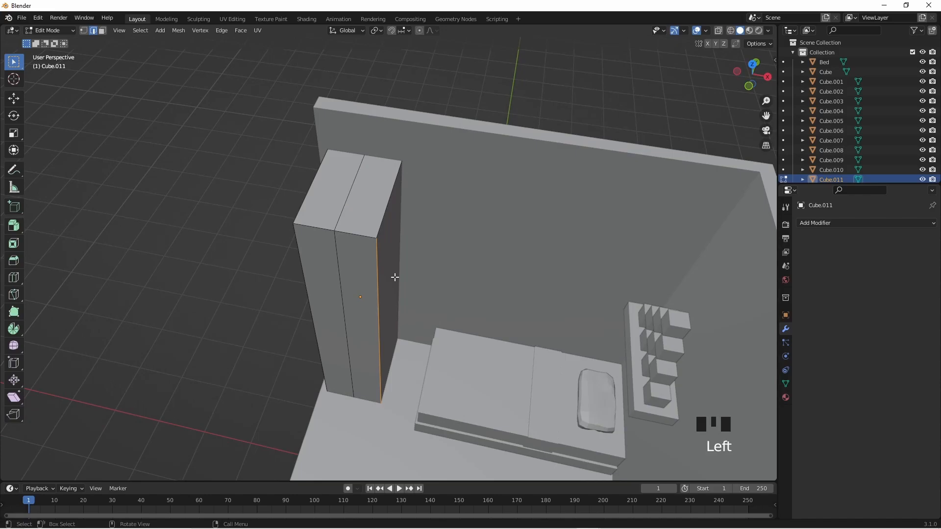
pyautogui.press('g')
pyautogui.press('y')
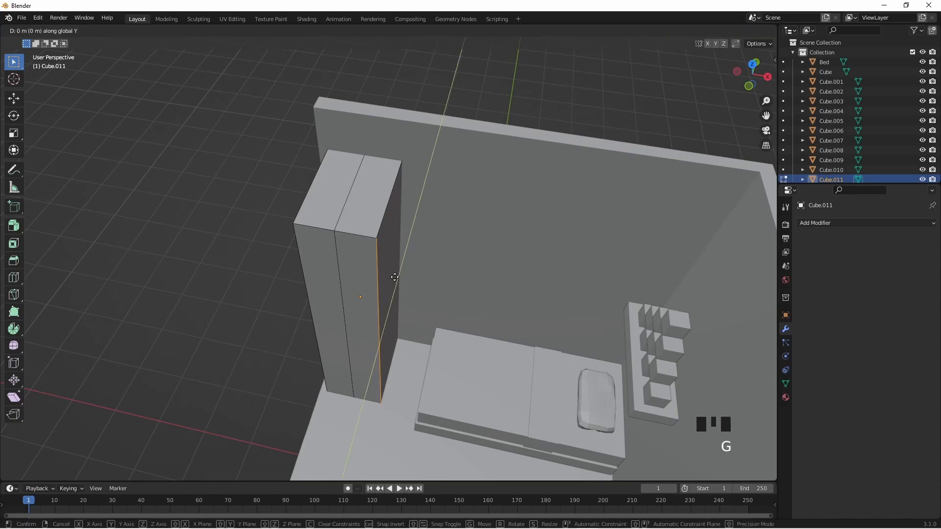
pyautogui.click(416, 230)
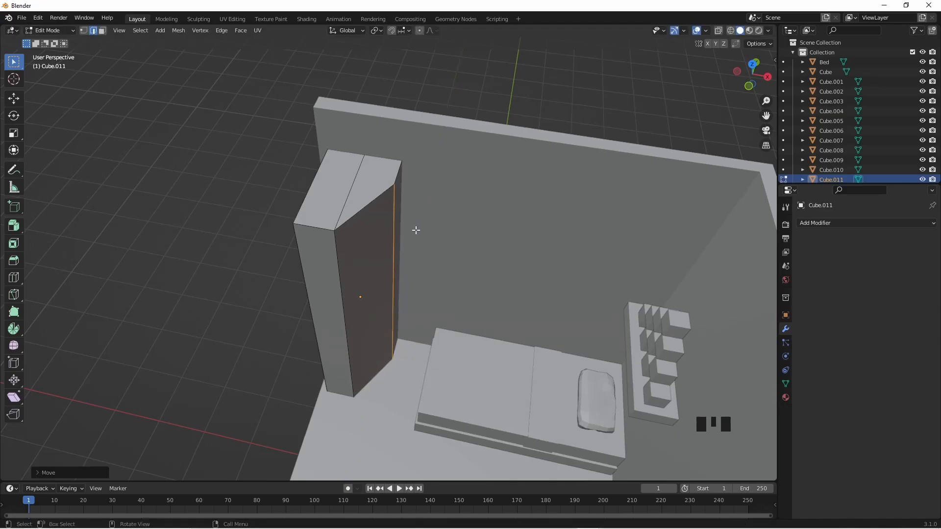
# Step: Move the middle vertical edge of the tall box's front about 1.1 m back along Y
pyautogui.click(332, 270)
pyautogui.press('g')
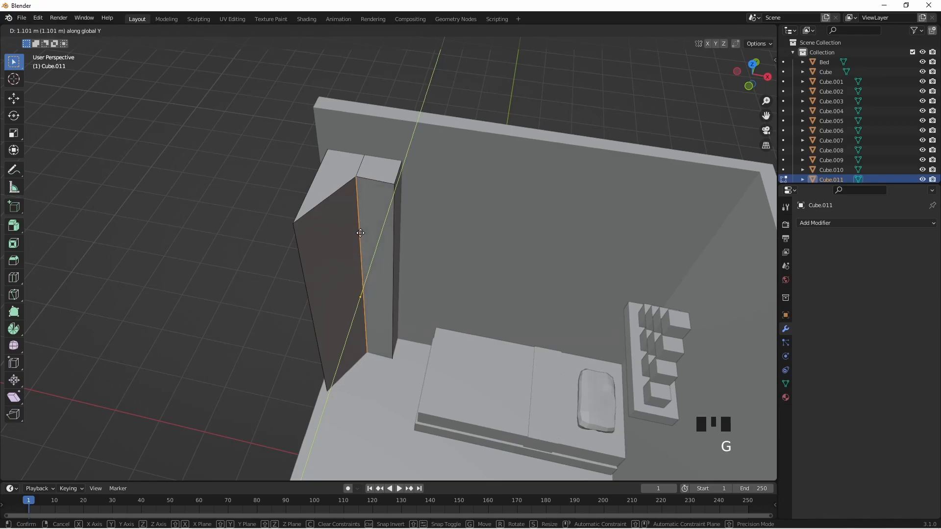
pyautogui.click(361, 234)
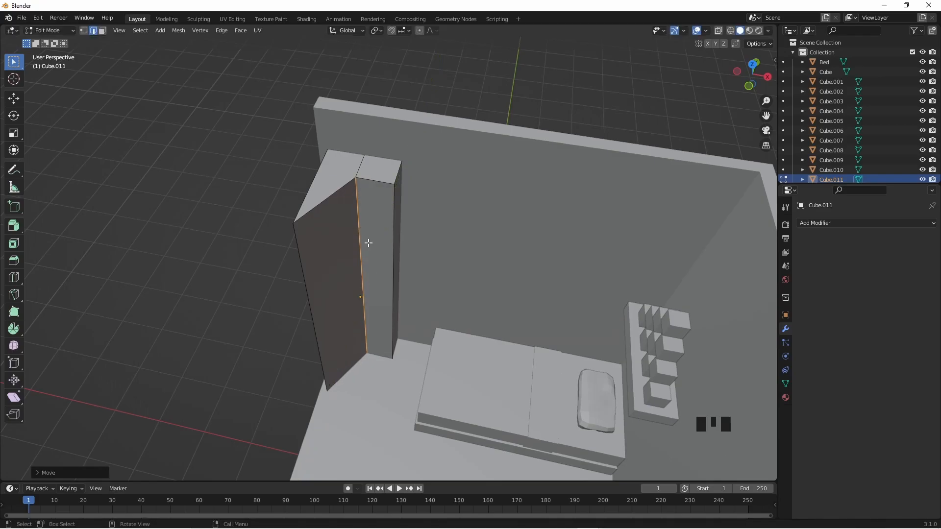
# Step: Move the tall box's outer front vertical edge, farthest from the bed, partway back along Y
pyautogui.press('KP_5')
pyautogui.moveTo(370, 241); pyautogui.dragTo(275, 268, button='middle')
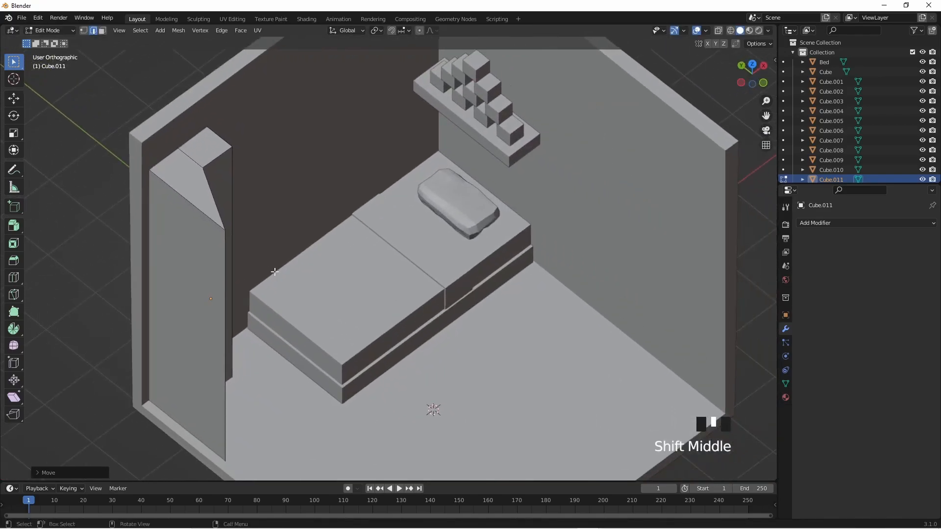
pyautogui.click(229, 321)
pyautogui.press('g')
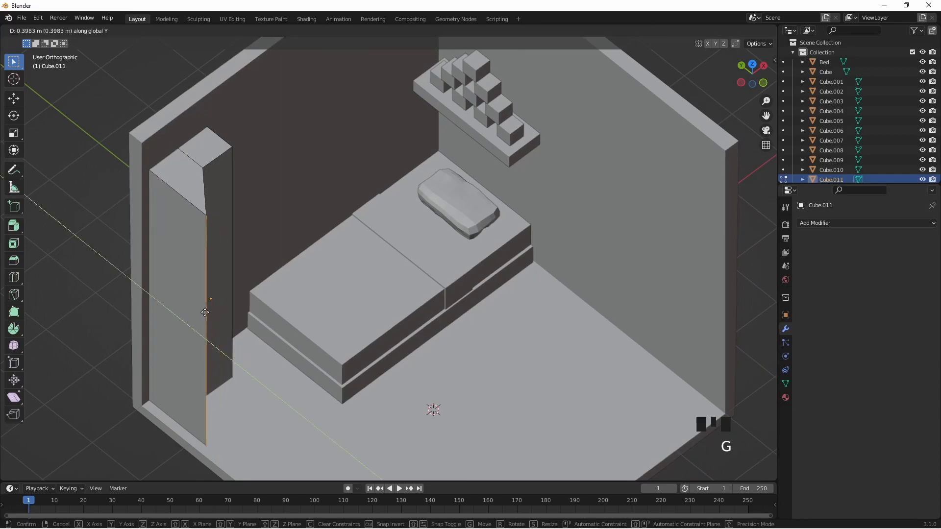
pyautogui.click(193, 308)
pyautogui.moveTo(193, 309); pyautogui.dragTo(353, 273, button='middle')
pyautogui.moveTo(323, 226); pyautogui.dragTo(376, 243, button='middle')
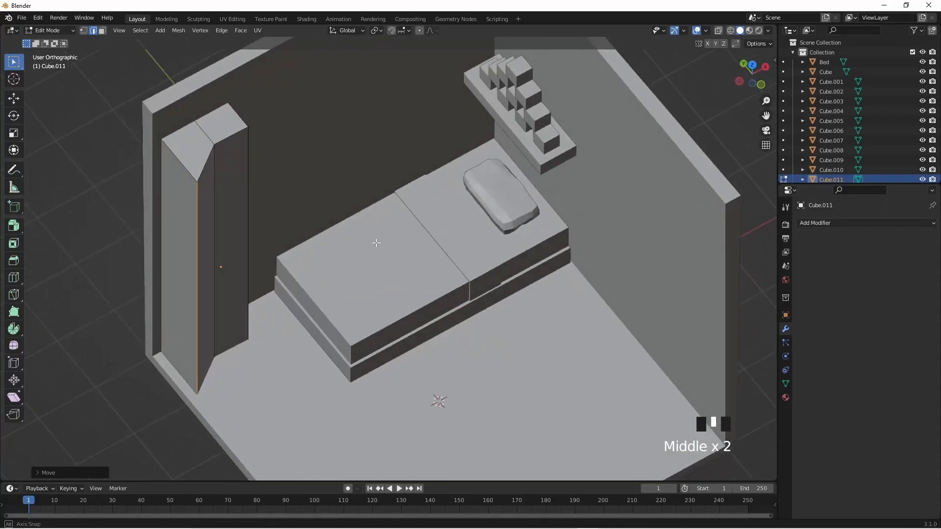
pyautogui.keyDown('shift'); pyautogui.moveTo(246, 166); pyautogui.dragTo(389, 210, button='middle'); pyautogui.keyUp('shift')
pyautogui.press('KP_5')
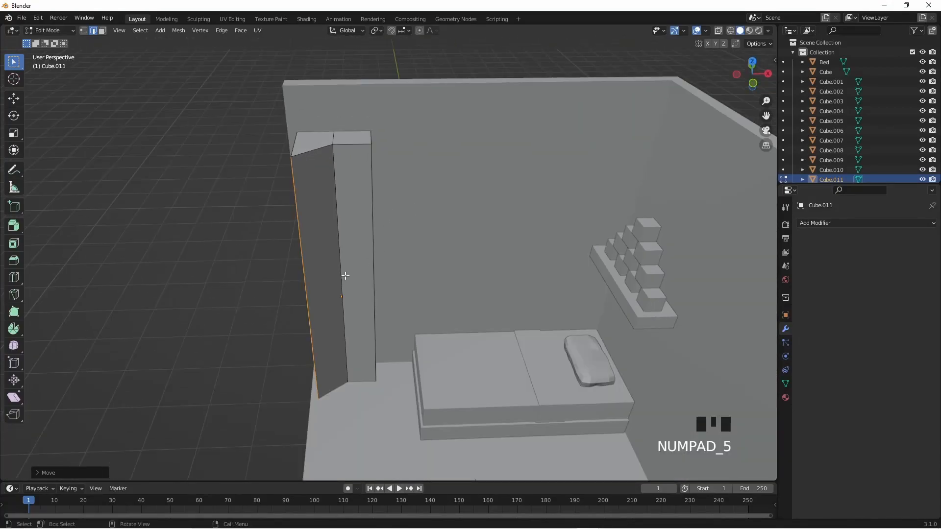
# Step: Inset the tall box's front face nearest the bed to form a narrow door panel with a border around it
pyautogui.press('3')
pyautogui.click(357, 265)
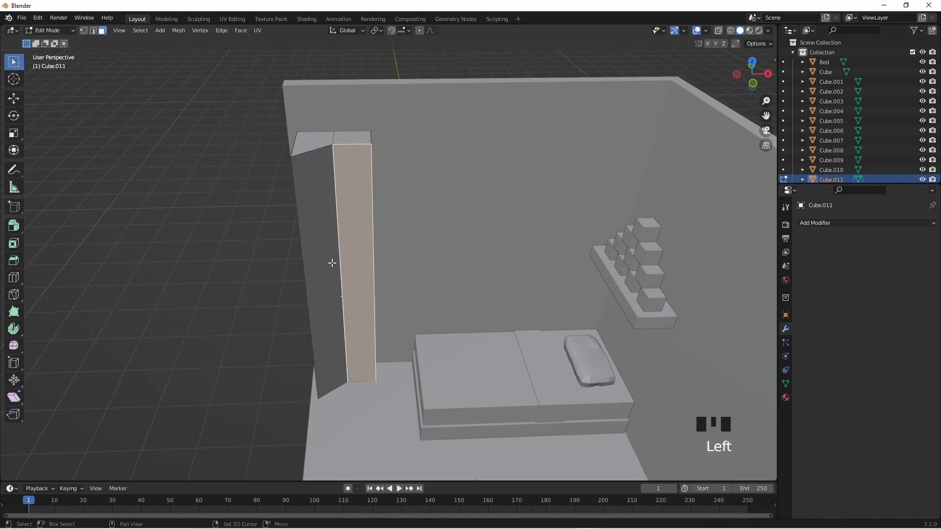
pyautogui.scroll(2, 398, 272)
pyautogui.press('i')
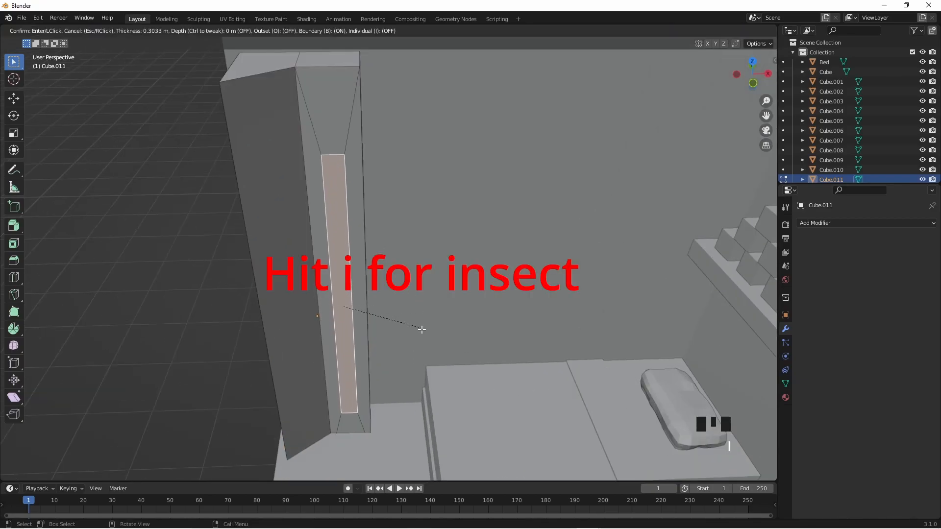
pyautogui.click(435, 352)
# Step: Adjust the inset panel nearest the bed along Z and scale it up to about 1.03
pyautogui.press('g')
pyautogui.press('z')
pyautogui.click(437, 338)
pyautogui.press('s')
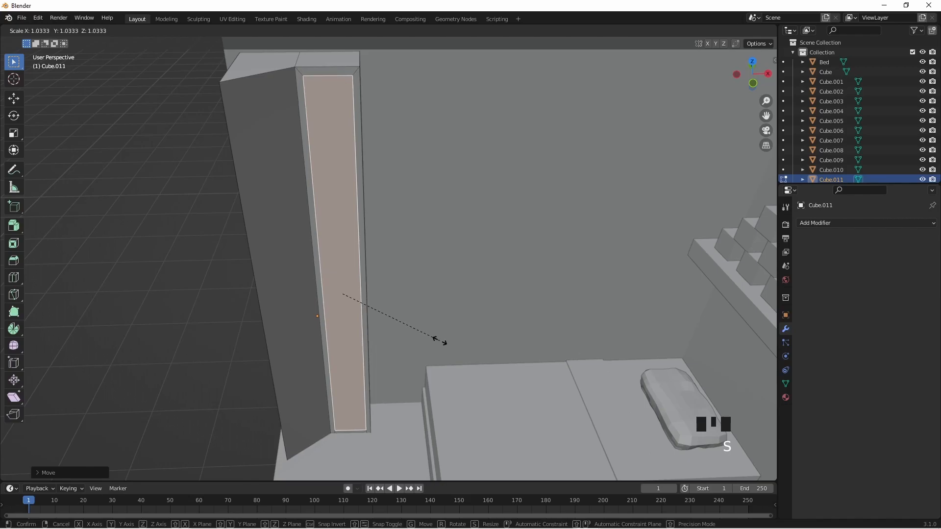
pyautogui.click(436, 339)
# Step: Inset the tall box's other front face, farthest from the bed, by about 0.12 m
pyautogui.moveTo(433, 330); pyautogui.dragTo(352, 287, button='middle')
pyautogui.click(353, 288)
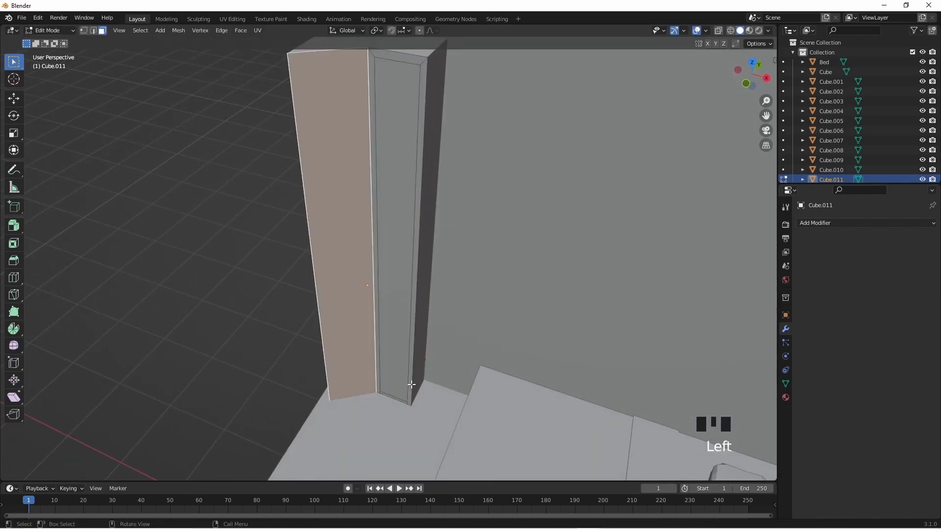
pyautogui.press('i')
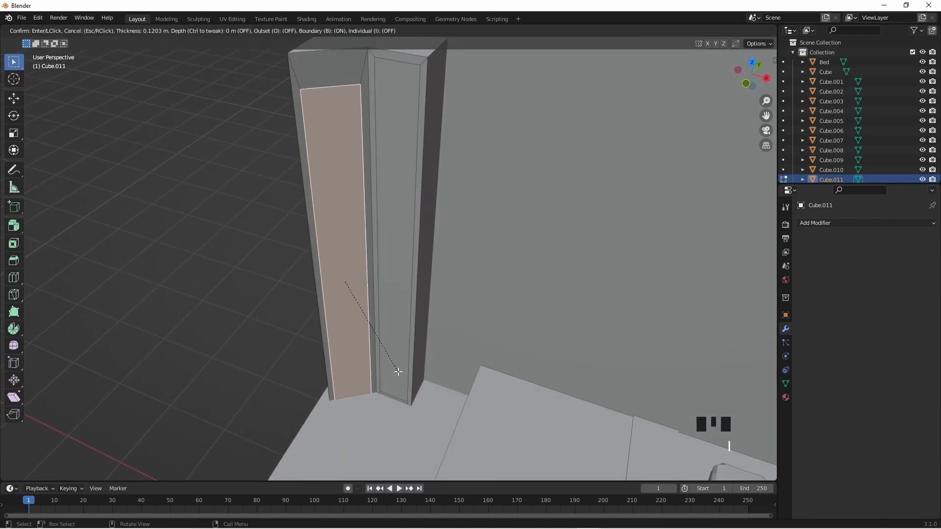
pyautogui.click(398, 372)
# Step: Move and scale the outer inset panel along Z until its borders above and below are even
pyautogui.press('g')
pyautogui.press('z')
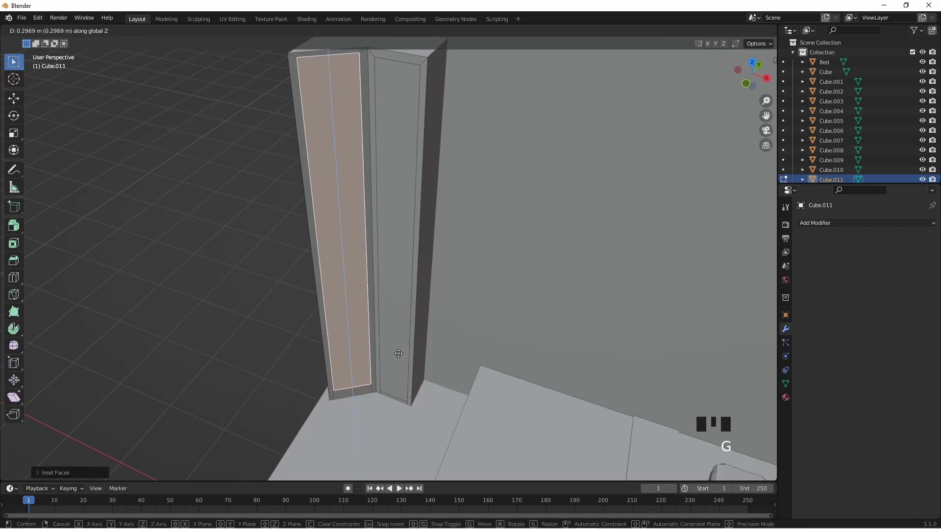
pyautogui.click(398, 363)
pyautogui.press('s')
pyautogui.press('z')
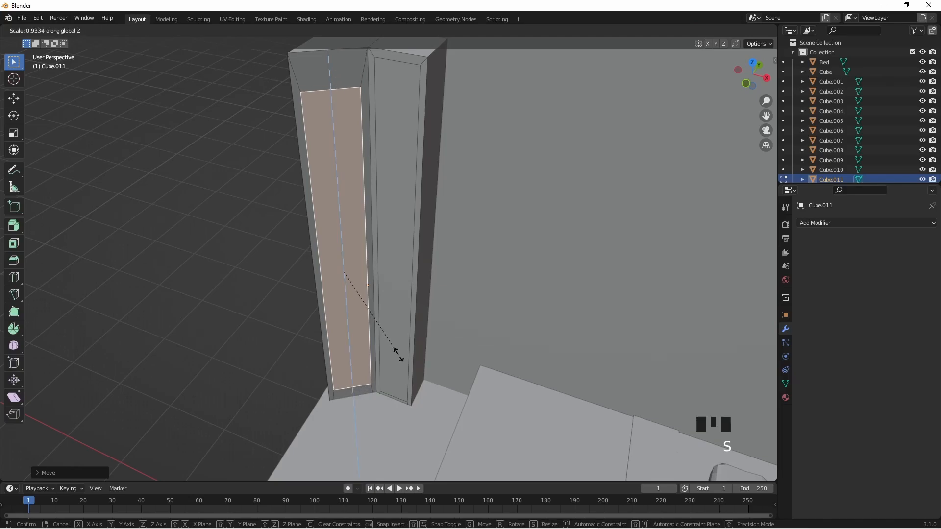
pyautogui.click(398, 367)
pyautogui.press('g')
pyautogui.press('z')
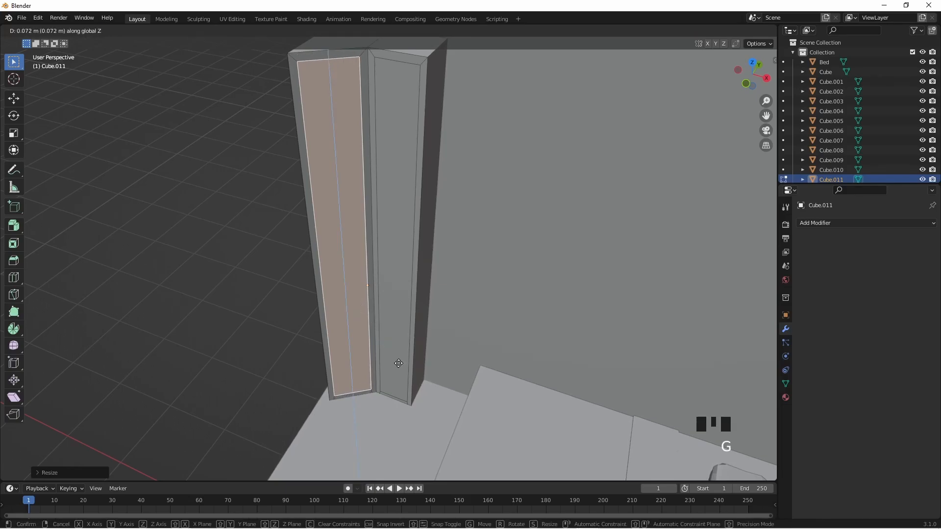
pyautogui.click(399, 364)
pyautogui.press('KP_5')
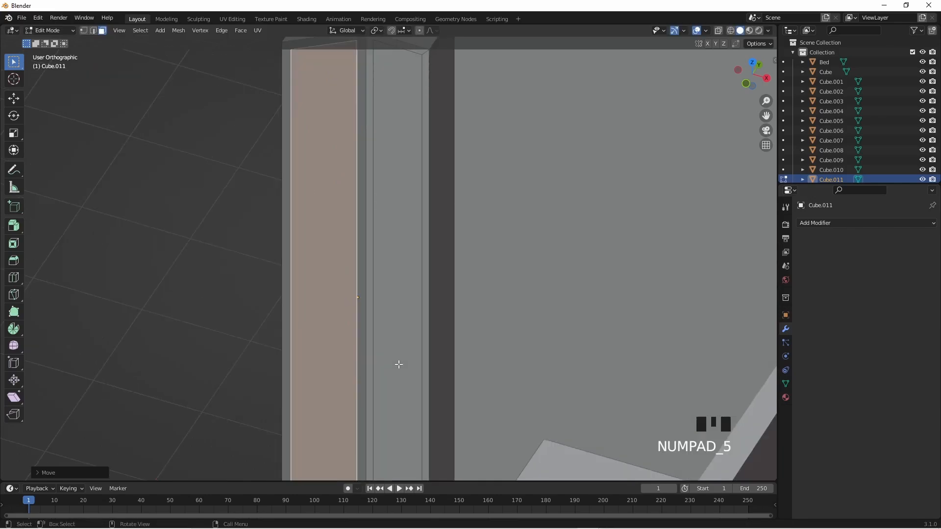
pyautogui.scroll(-6, 398, 364)
pyautogui.moveTo(398, 365); pyautogui.dragTo(523, 373, button='middle')
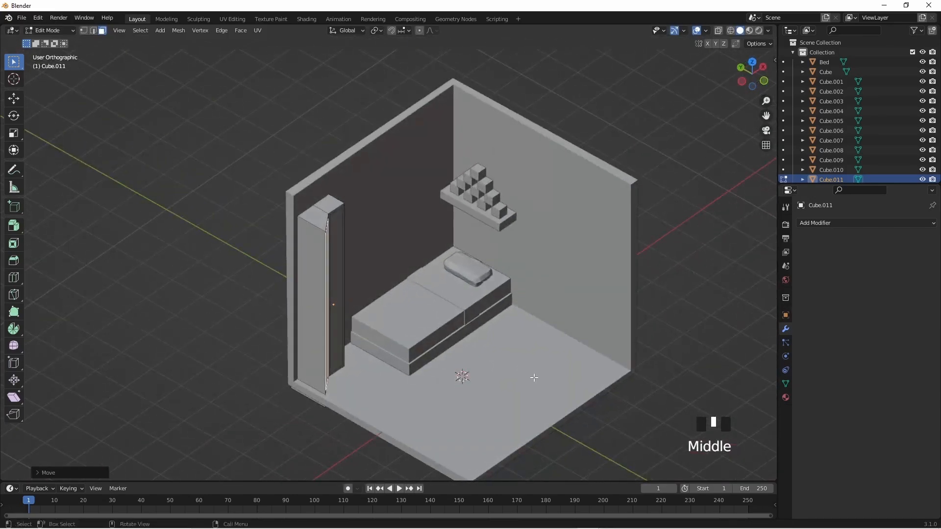
pyautogui.click(245, 133)
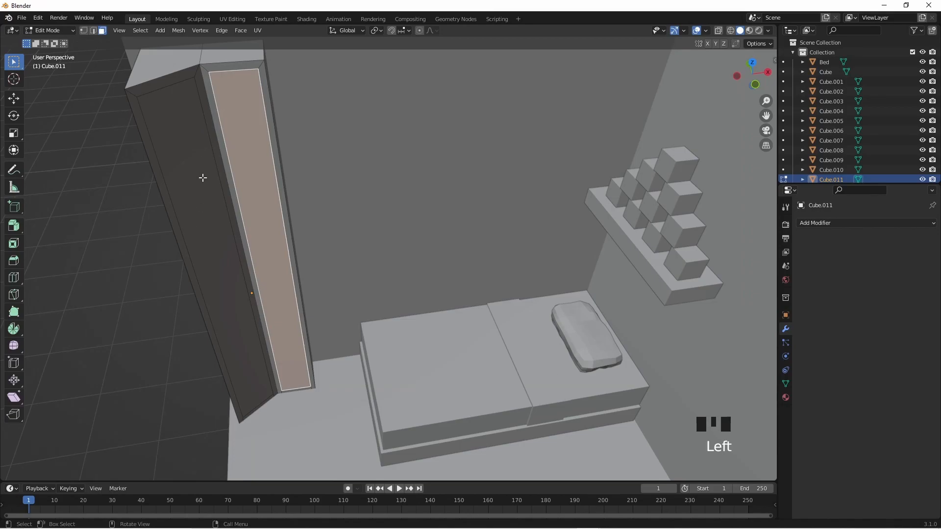
pyautogui.keyDown('shift'); pyautogui.moveTo(239, 152); pyautogui.dragTo(351, 253, button='middle'); pyautogui.keyUp('shift')
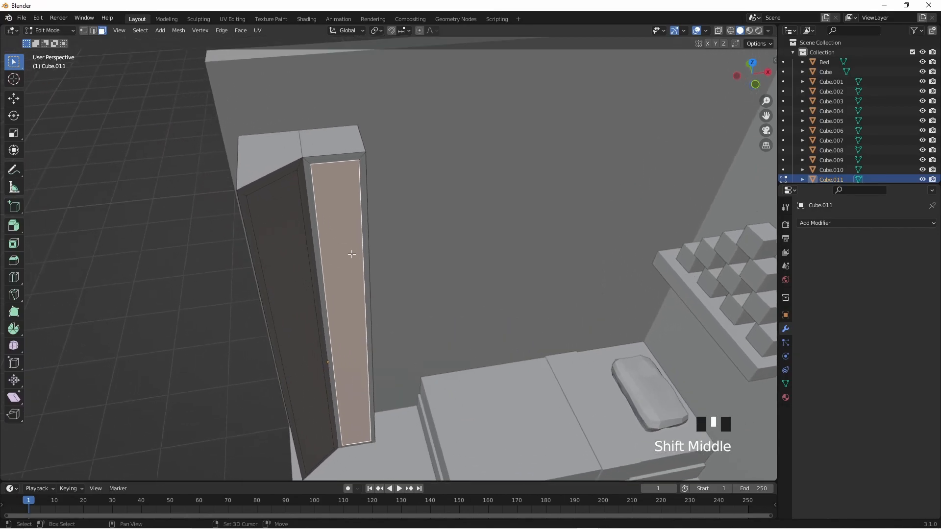
pyautogui.click(353, 160)
pyautogui.scroll(5, 352, 170)
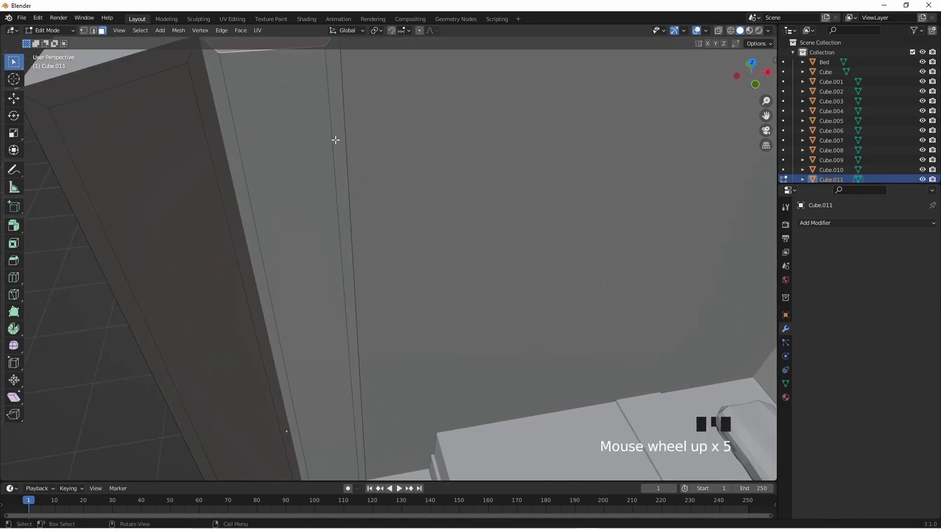
pyautogui.scroll(-2, 335, 140)
pyautogui.click(303, 209)
pyautogui.keyDown('shift'); pyautogui.click(218, 242); pyautogui.keyUp('shift')
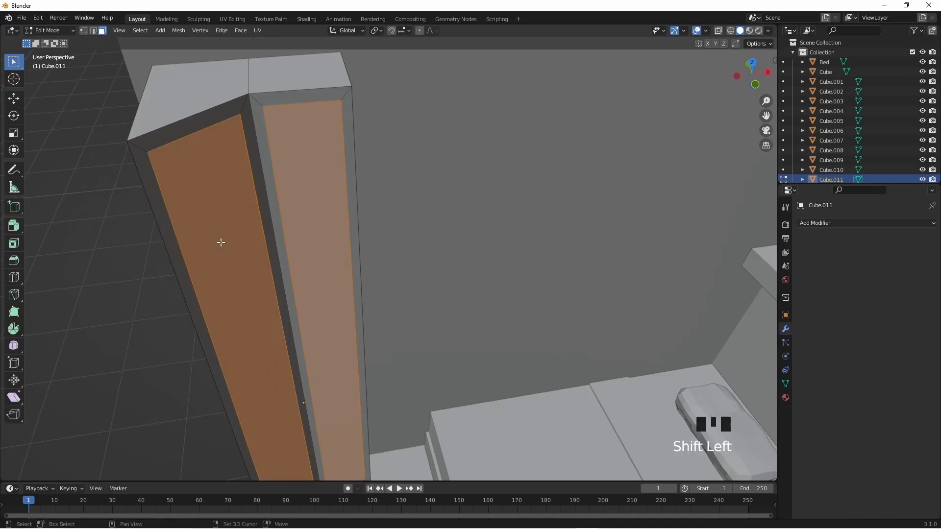
# Step: Select the four border faces framing the inset panel nearest the bed
pyautogui.click(356, 192)
pyautogui.keyDown('shift'); pyautogui.click(328, 98); pyautogui.keyUp('shift')
pyautogui.keyDown('shift'); pyautogui.click(259, 145); pyautogui.keyUp('shift')
pyautogui.keyDown('shift'); pyautogui.moveTo(310, 284); pyautogui.dragTo(314, 184, button='middle'); pyautogui.keyUp('shift')
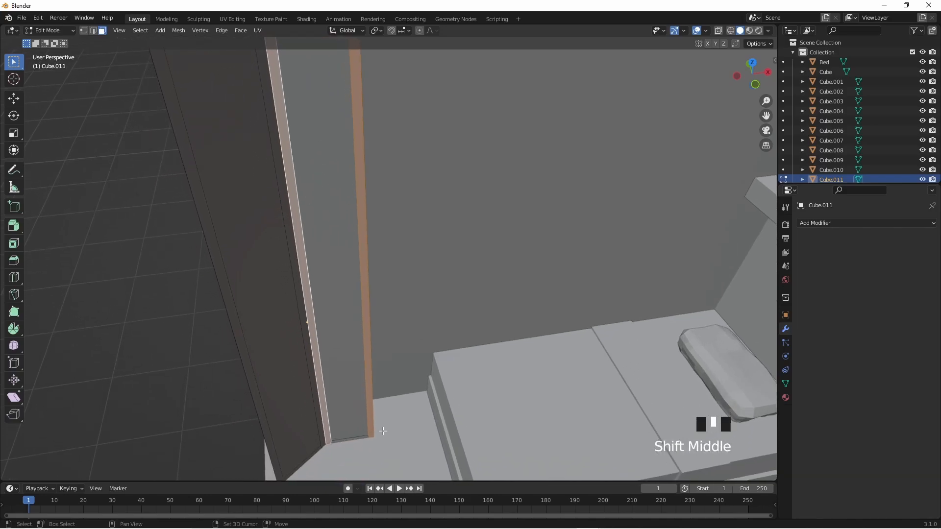
pyautogui.keyDown('shift'); pyautogui.click(357, 390); pyautogui.keyUp('shift')
pyautogui.scroll(-2, 357, 390)
# Step: Try to extrude the selected border faces and shift them about 0.06 m along Y, and undo both changes
pyautogui.press('e')
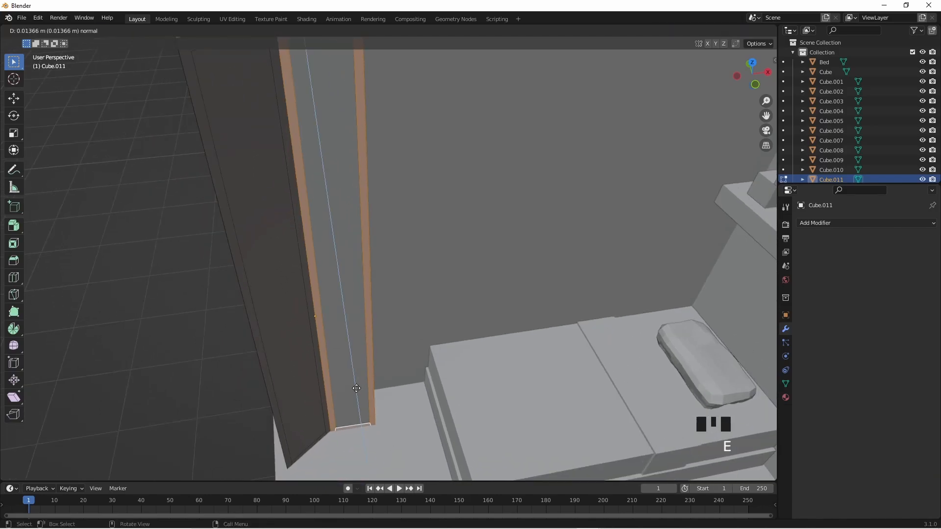
pyautogui.click(360, 393)
pyautogui.moveTo(360, 393); pyautogui.dragTo(426, 372, button='middle')
pyautogui.scroll(-3, 422, 377)
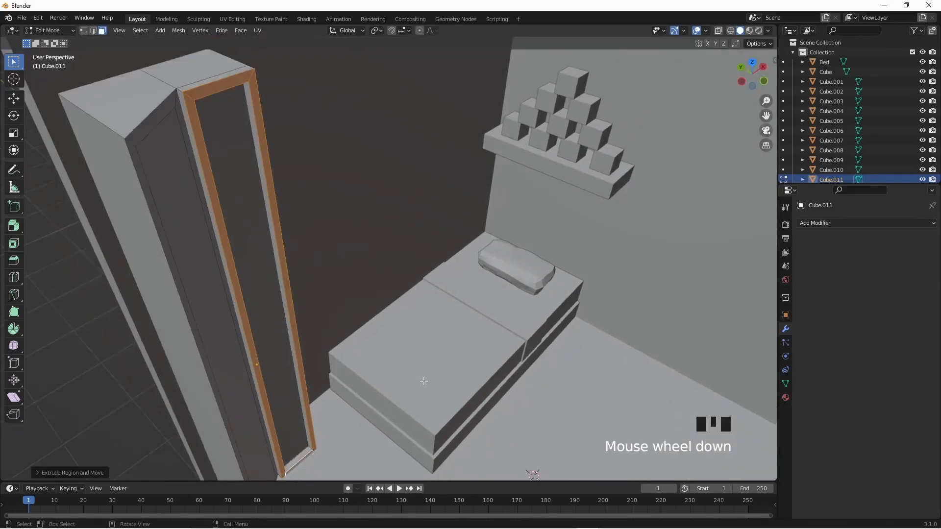
pyautogui.press('g')
pyautogui.press('y')
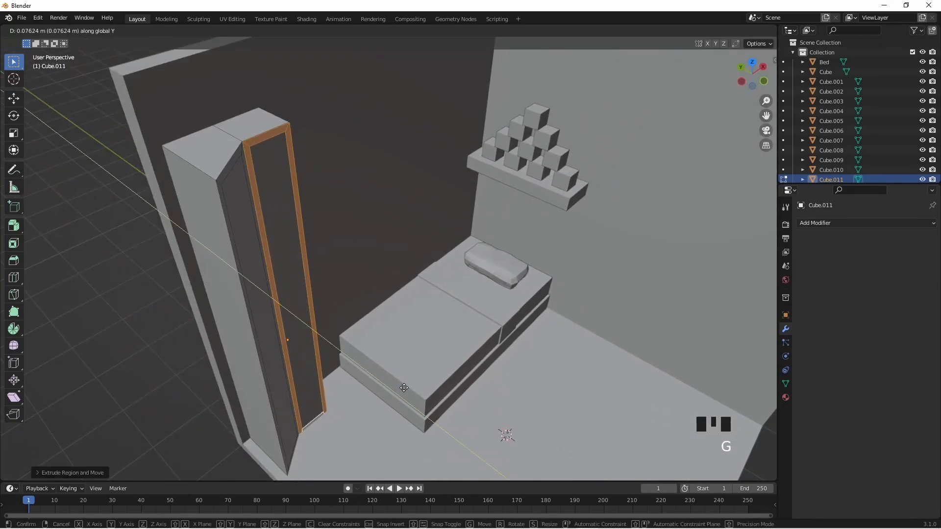
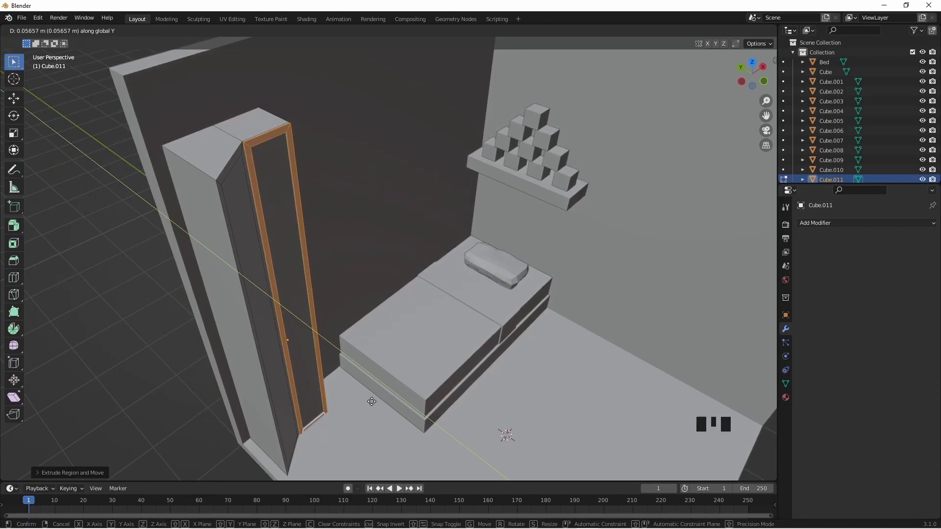
pyautogui.click(371, 402)
pyautogui.moveTo(297, 283); pyautogui.dragTo(273, 128, button='middle')
pyautogui.hotkey('ctrl', 'z')
pyautogui.hotkey('ctrl', 'z')
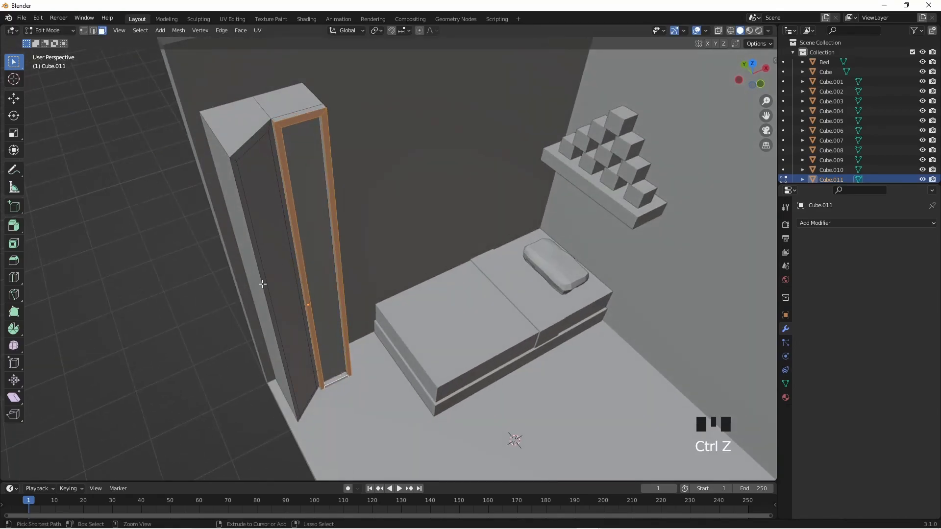
# Step: Add the outer panel's four border faces to the selection and extrude both door frames by about 0.02 m
pyautogui.keyDown('shift'); pyautogui.click(258, 135); pyautogui.keyUp('shift')
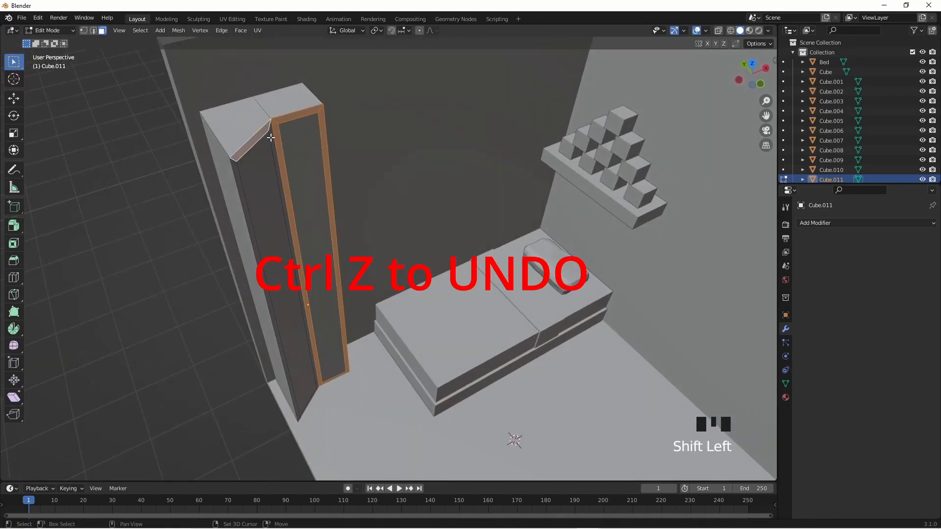
pyautogui.keyDown('shift'); pyautogui.click(271, 138); pyautogui.keyUp('shift')
pyautogui.keyDown('shift'); pyautogui.click(241, 202); pyautogui.keyUp('shift')
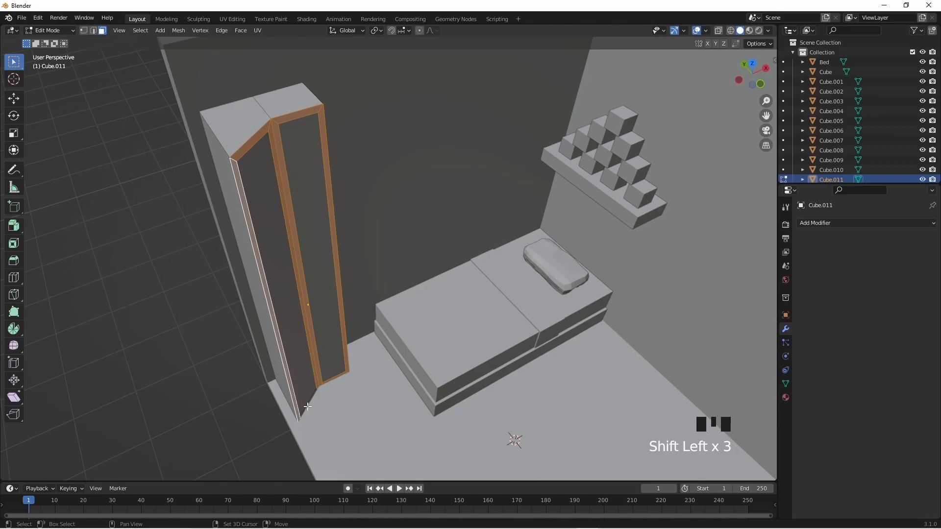
pyautogui.keyDown('shift'); pyautogui.click(307, 406); pyautogui.keyUp('shift')
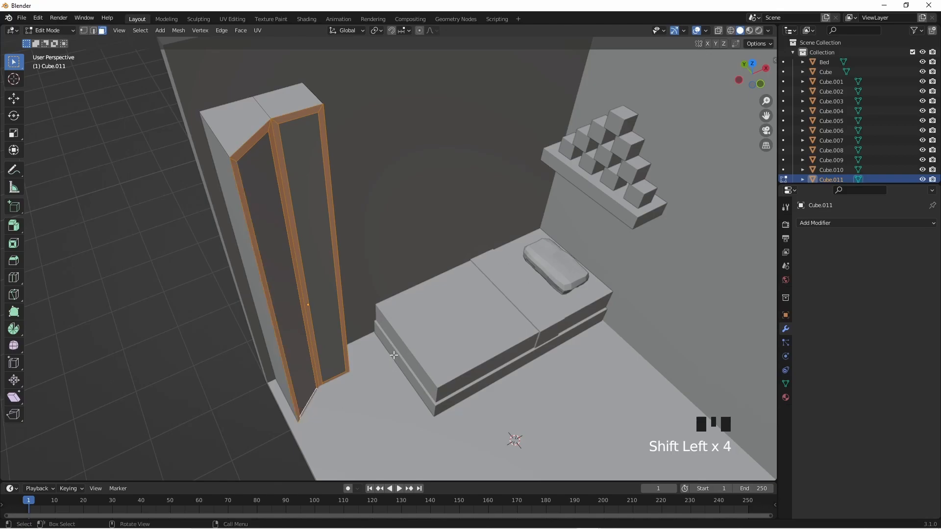
pyautogui.press('e')
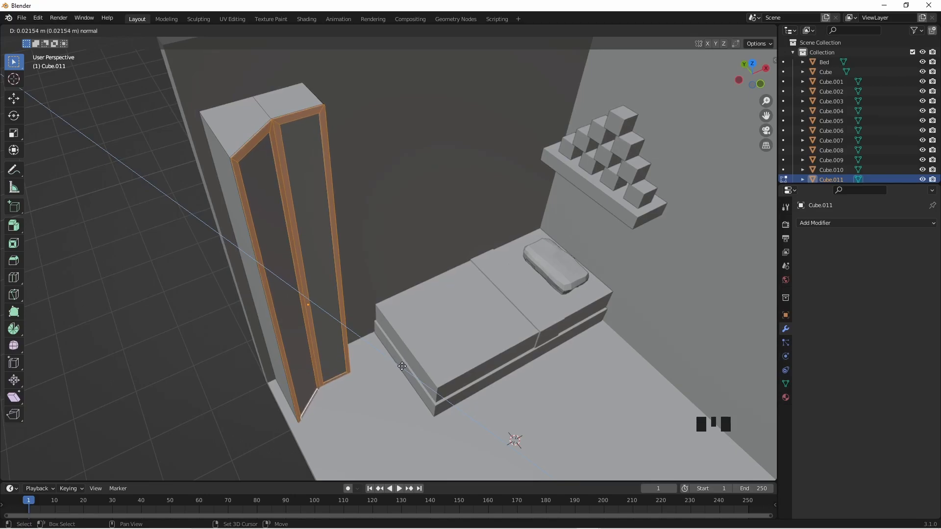
pyautogui.click(402, 366)
# Step: Inspect the extruded door frames and the rest of the room from several angles
pyautogui.click(310, 332)
pyautogui.moveTo(423, 366); pyautogui.dragTo(409, 318, button='middle')
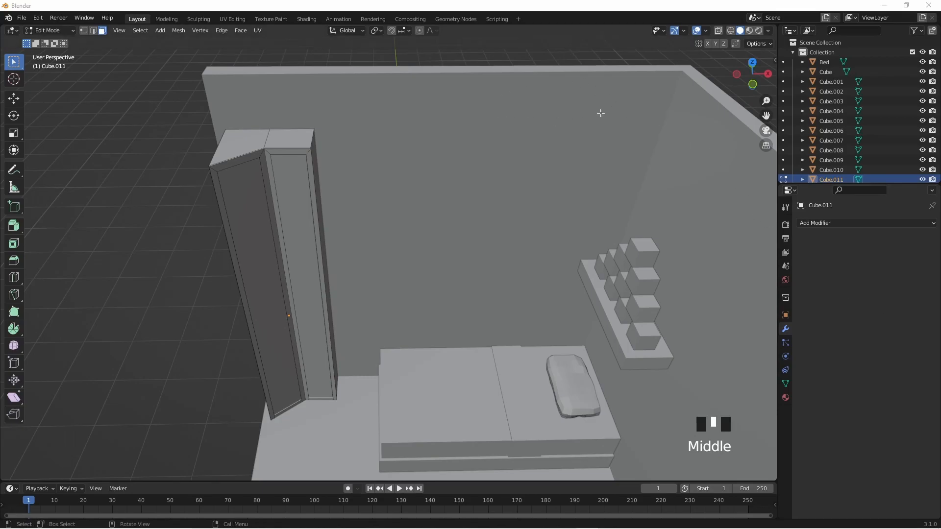
pyautogui.moveTo(485, 347); pyautogui.dragTo(513, 367, button='middle')
pyautogui.scroll(-2, 453, 283)
pyautogui.moveTo(453, 282); pyautogui.dragTo(360, 212, button='middle')
pyautogui.scroll(3, 312, 261)
pyautogui.keyDown('shift'); pyautogui.moveTo(311, 261); pyautogui.dragTo(294, 333, button='middle'); pyautogui.keyUp('shift')
pyautogui.moveTo(412, 176); pyautogui.dragTo(561, 317)
pyautogui.moveTo(560, 317); pyautogui.dragTo(525, 339, button='middle')
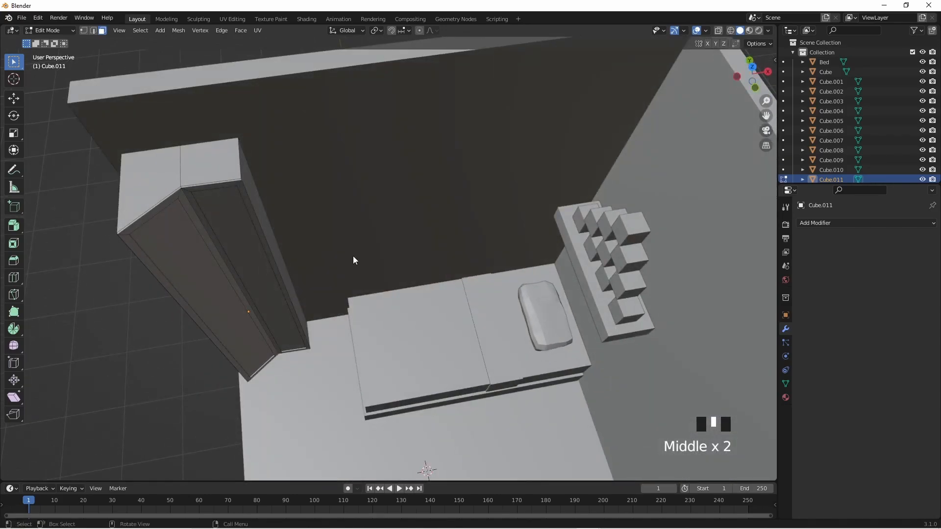
# Step: Duplicate the wall shelf board in Object Mode and rotate the copy 90° around Z
pyautogui.press('Tab')
pyautogui.click(613, 324)
pyautogui.hotkey('shift', 'd')
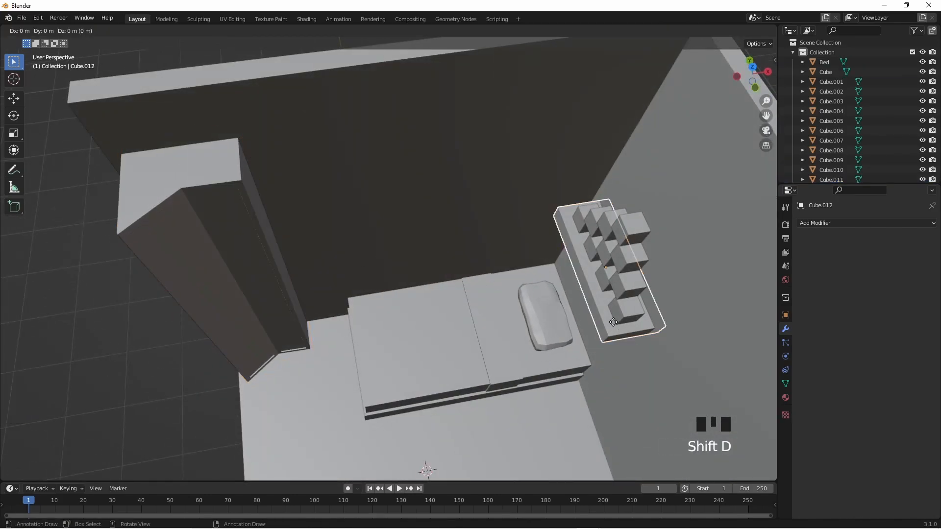
pyautogui.press('r')
pyautogui.write('z9')
pyautogui.write('0')
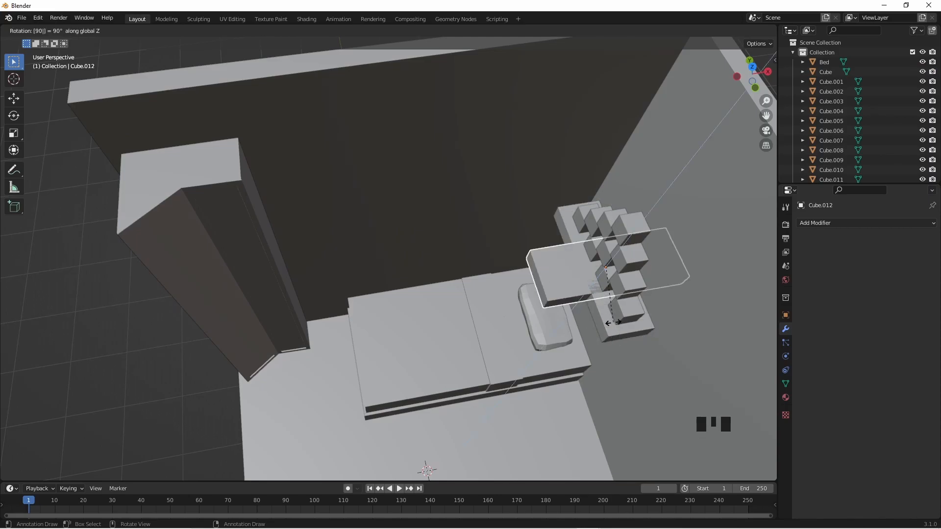
pyautogui.click(613, 322)
# Step: Place the shelf copy near the back wall above the bed, shifting it about 1.3 m along negative X
pyautogui.moveTo(613, 322); pyautogui.dragTo(657, 369, button='middle')
pyautogui.press('KP_7')
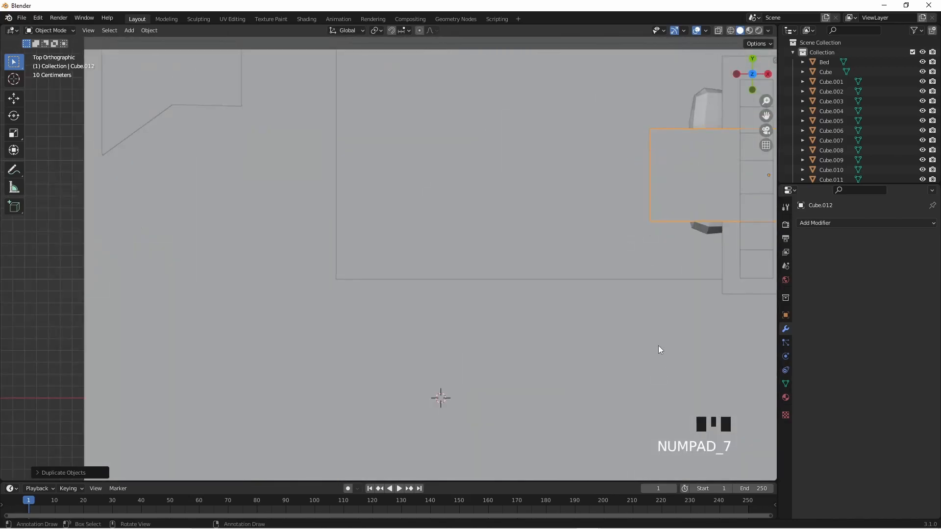
pyautogui.scroll(-3, 689, 263)
pyautogui.keyDown('shift'); pyautogui.moveTo(689, 262); pyautogui.dragTo(499, 296, button='middle'); pyautogui.keyUp('shift')
pyautogui.press('g')
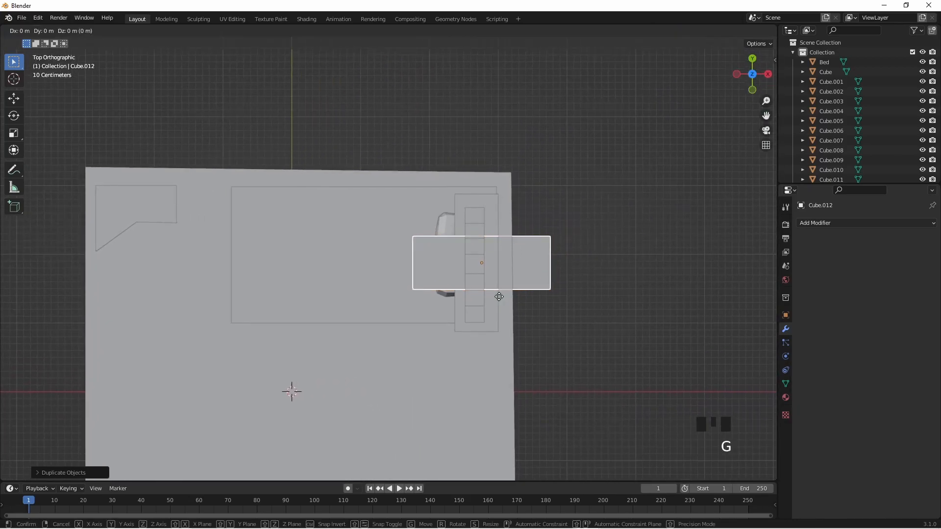
pyautogui.click(492, 235)
pyautogui.press('g')
pyautogui.press('x')
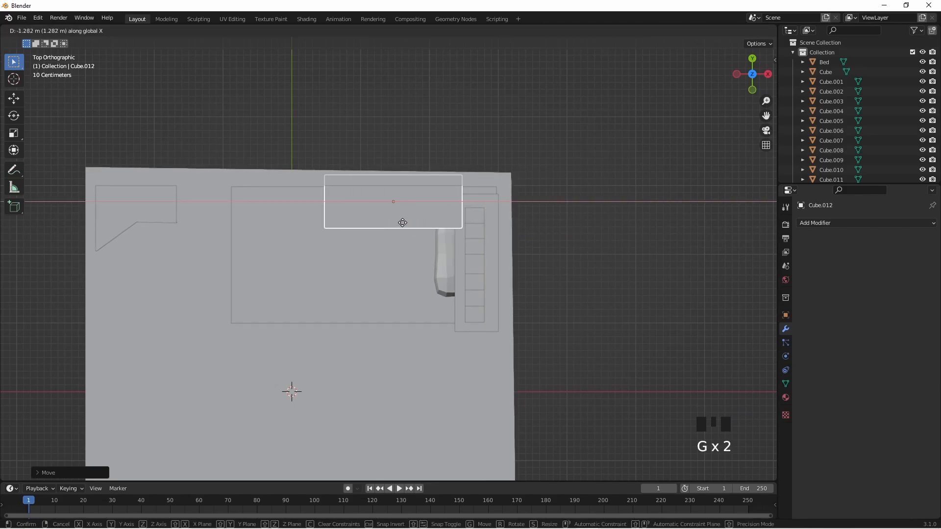
pyautogui.click(398, 223)
# Step: Nudge the shelf copy along Y to the back wall and rotate it about 1° to match the wall's angle
pyautogui.press('g')
pyautogui.press('y')
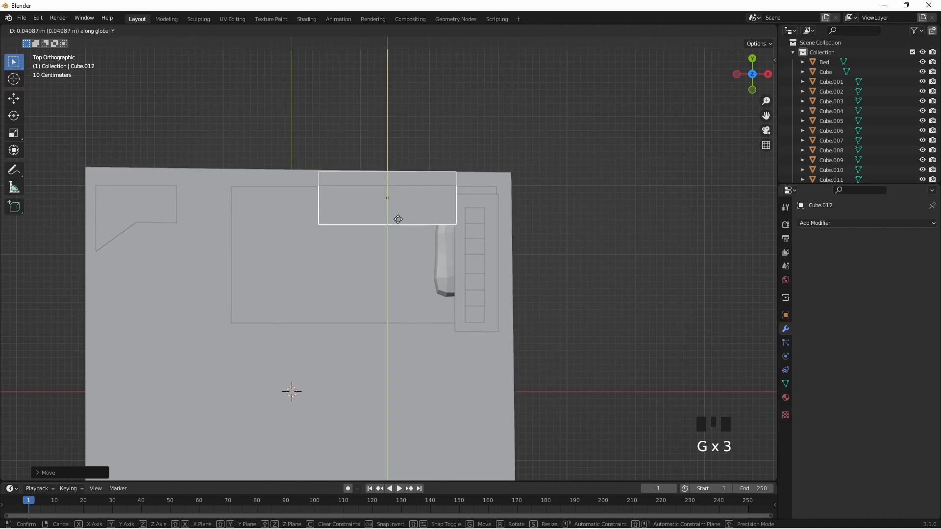
pyautogui.click(398, 221)
pyautogui.press('r')
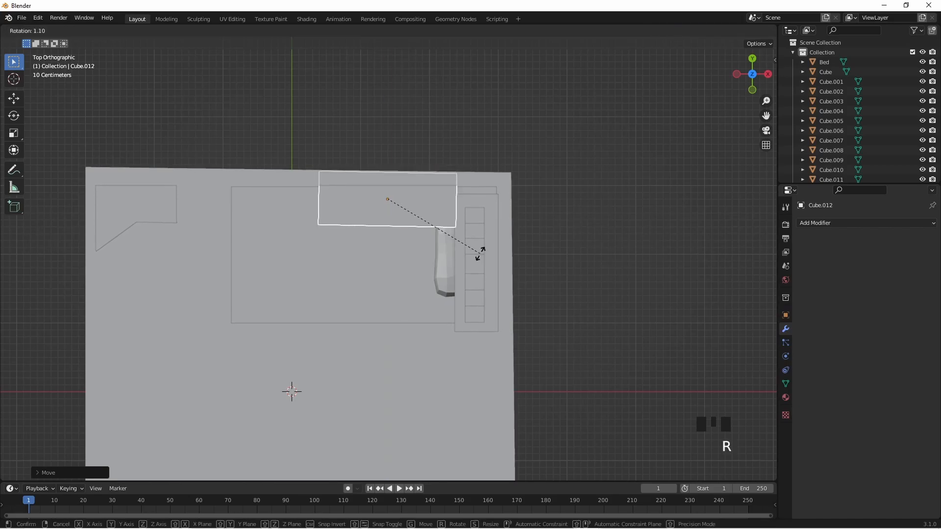
pyautogui.click(479, 251)
# Step: Reduce the depth of the shelf copy on the back wall by scaling it along Y to about 0.4
pyautogui.moveTo(478, 252); pyautogui.dragTo(390, 296, button='middle')
pyautogui.scroll(-6, 468, 270)
pyautogui.scroll(7, 387, 324)
pyautogui.keyDown('shift'); pyautogui.moveTo(384, 348); pyautogui.dragTo(381, 284, button='middle'); pyautogui.keyUp('shift')
pyautogui.scroll(3, 474, 310)
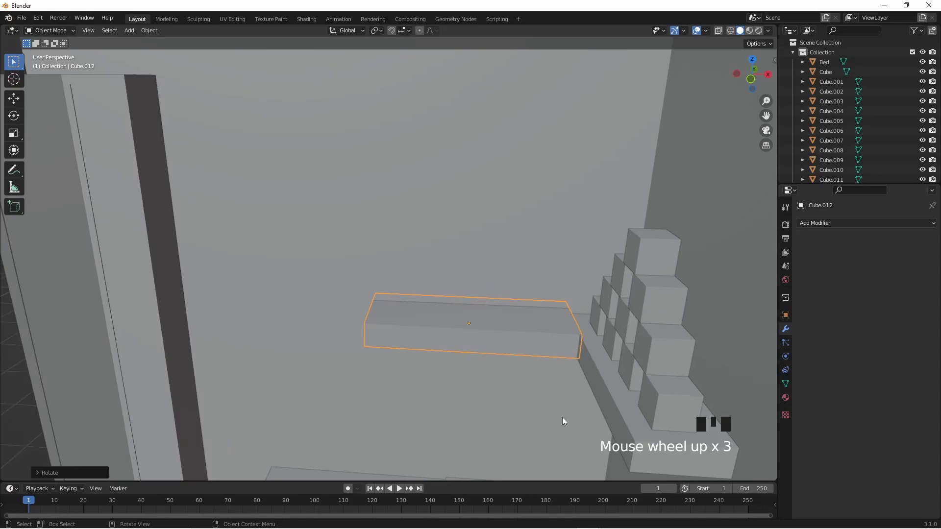
pyautogui.press('s')
pyautogui.press('y')
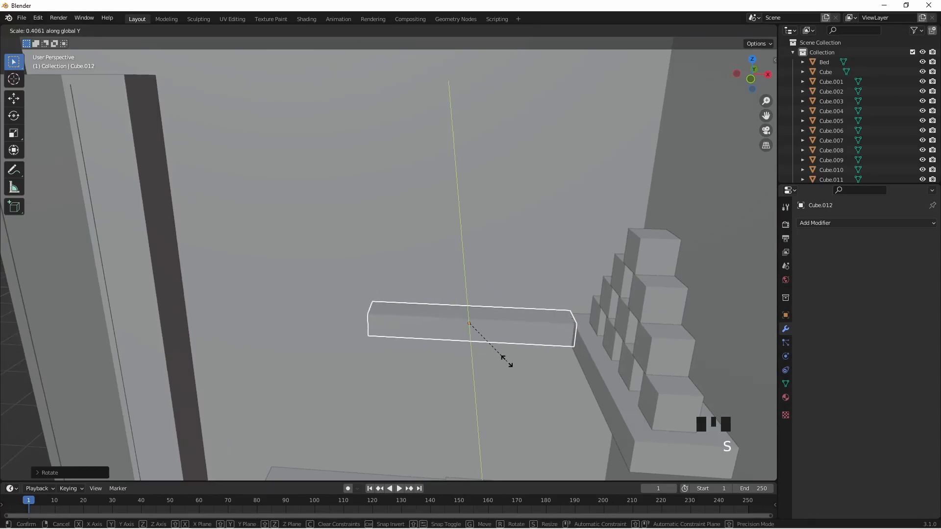
pyautogui.click(507, 372)
# Step: Raise the shelf copy along Z, higher than the cube shelf, and shift it along Y against the back wall
pyautogui.press('g')
pyautogui.press('z')
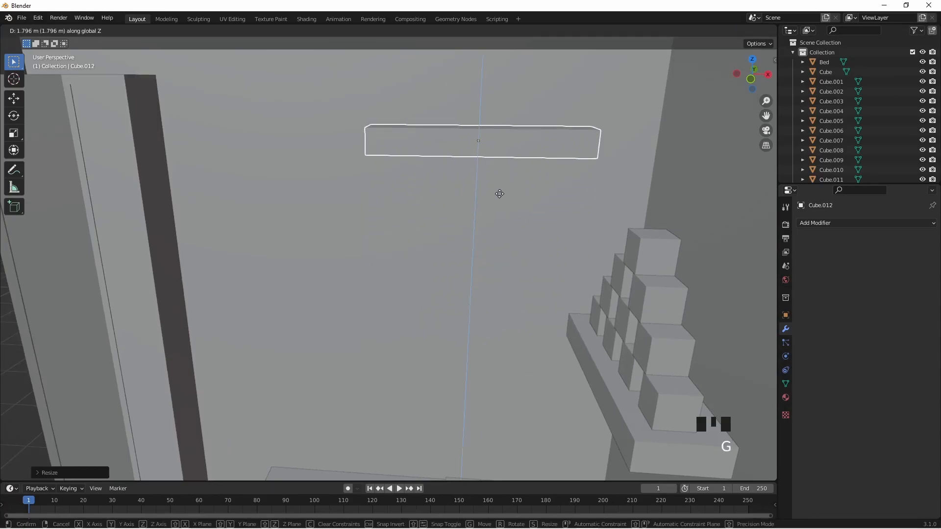
pyautogui.click(500, 227)
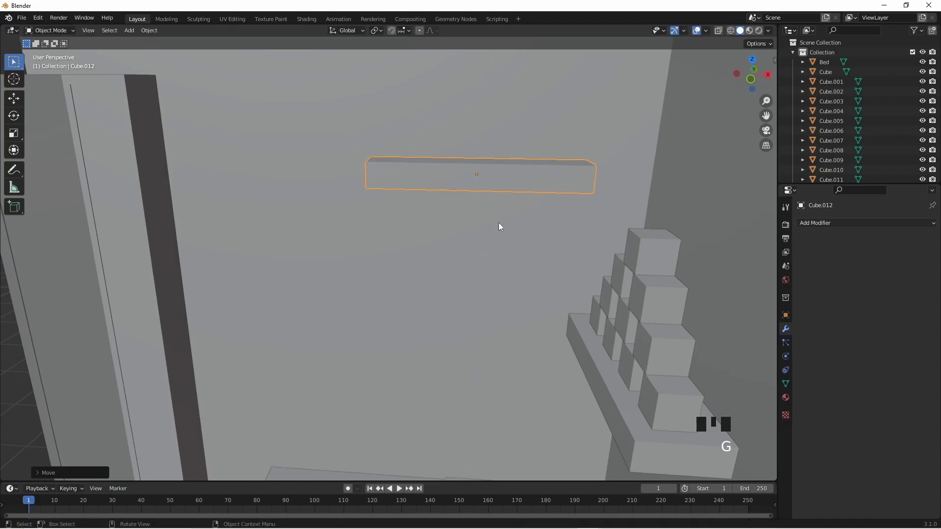
pyautogui.press('g')
pyautogui.press('z')
pyautogui.press('y')
pyautogui.click(585, 255)
# Step: Thin the upper shelf board by scaling it along Z to about 0.5
pyautogui.moveTo(585, 255); pyautogui.dragTo(566, 284, button='middle')
pyautogui.scroll(-1, 526, 177)
pyautogui.keyDown('shift'); pyautogui.moveTo(527, 178); pyautogui.dragTo(517, 327, button='middle'); pyautogui.keyUp('shift')
pyautogui.press('s')
pyautogui.press('z')
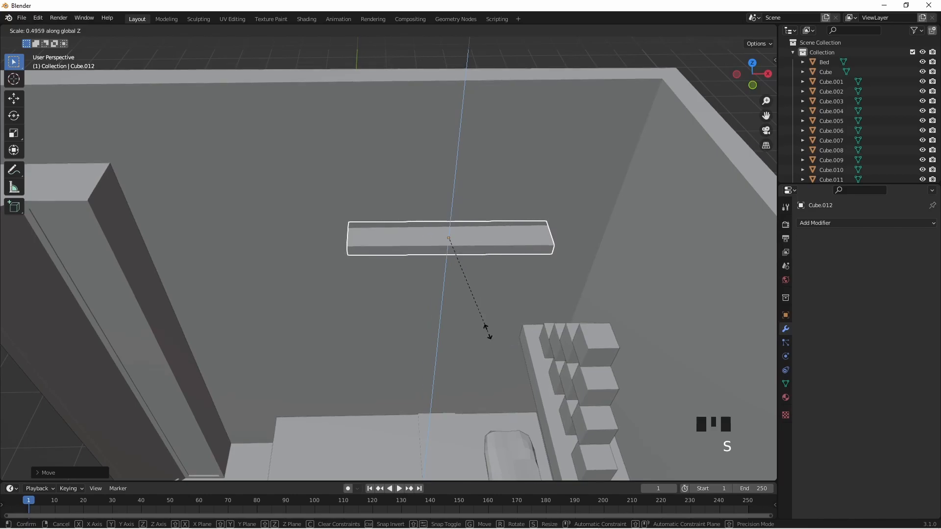
pyautogui.click(488, 335)
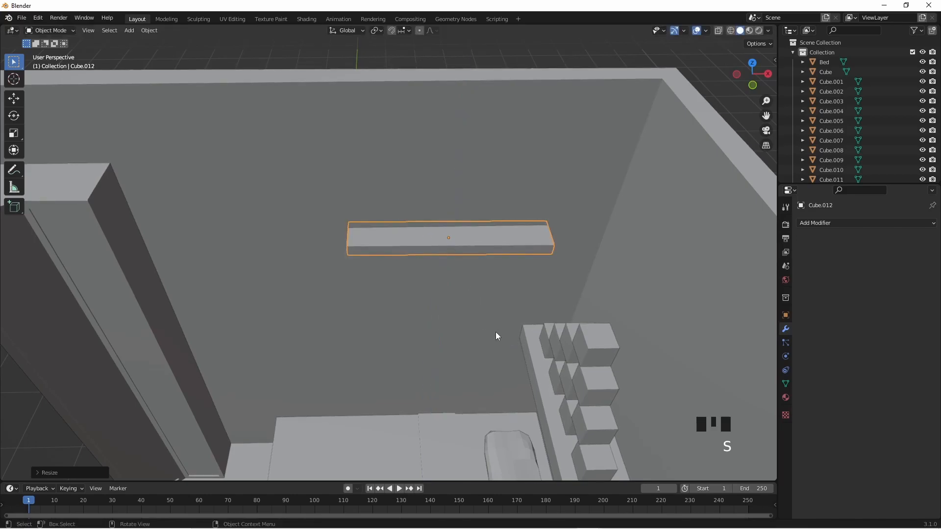
# Step: Shift the upper shelf along negative X towards the wardrobe and lengthen it by scaling about 1.26 along X
pyautogui.press('g')
pyautogui.press('x')
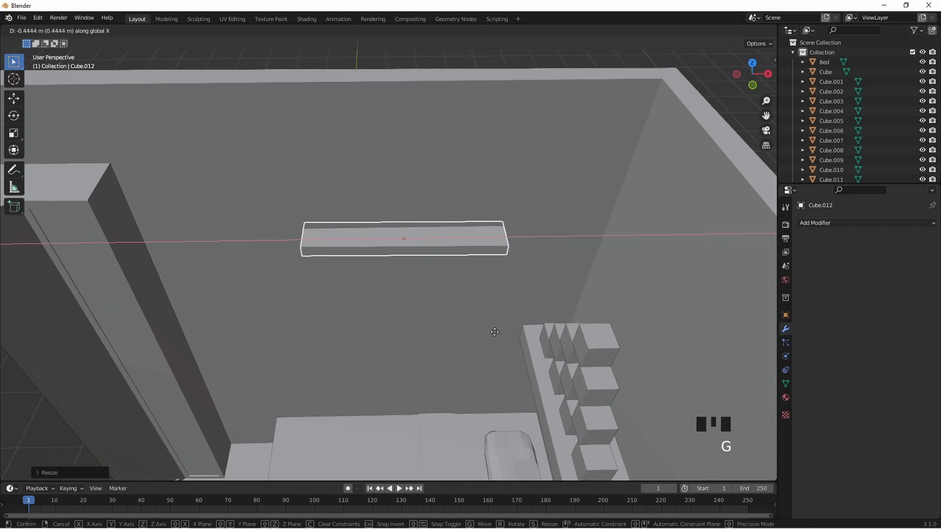
pyautogui.click(479, 335)
pyautogui.press('s')
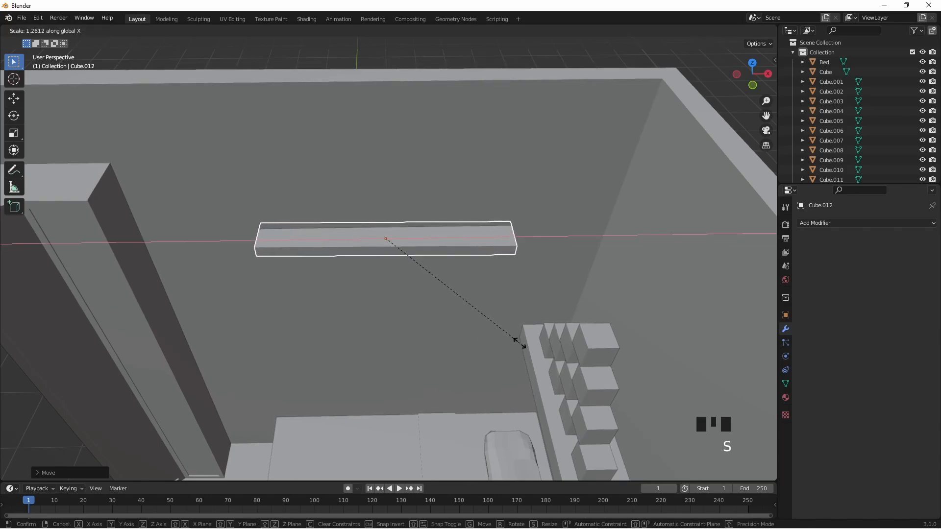
pyautogui.click(520, 337)
# Step: Adjust the upper shelf's height along Z and thicken the board by scaling it about 1.7 along Z
pyautogui.moveTo(520, 336); pyautogui.dragTo(548, 295, button='middle')
pyautogui.press('g')
pyautogui.press('z')
pyautogui.click(534, 294)
pyautogui.moveTo(533, 297); pyautogui.dragTo(489, 355, button='middle')
pyautogui.press('s')
pyautogui.press('z')
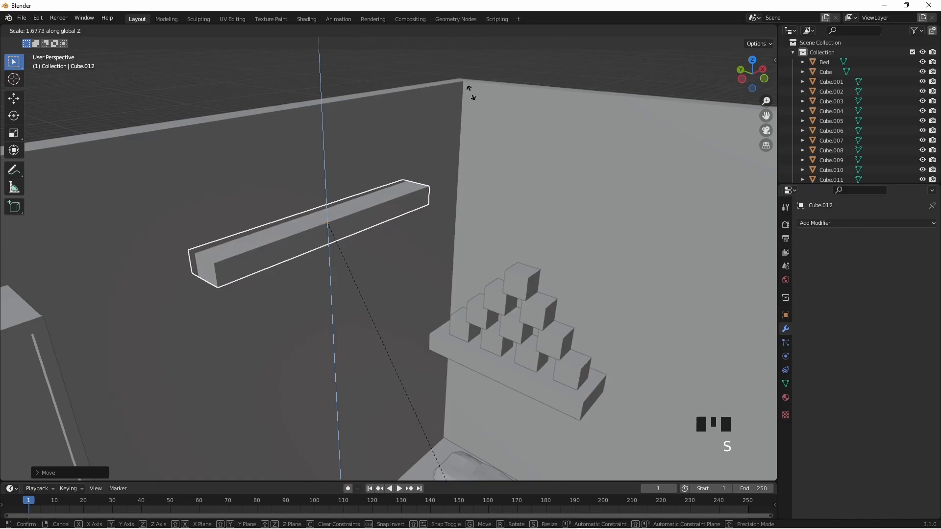
pyautogui.click(472, 77)
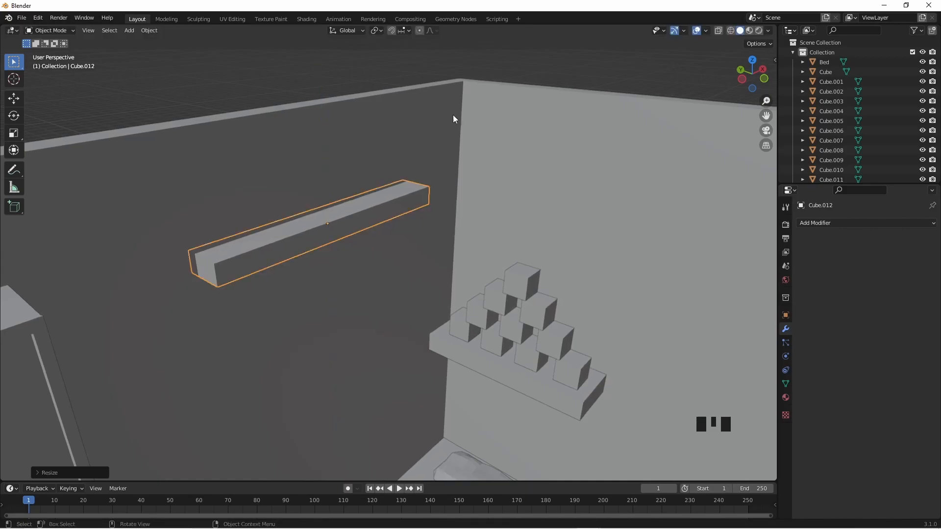
# Step: Nudge the upper shelf about 0.05 m along negative Y, outwards from the back wall
pyautogui.press('g')
pyautogui.press('y')
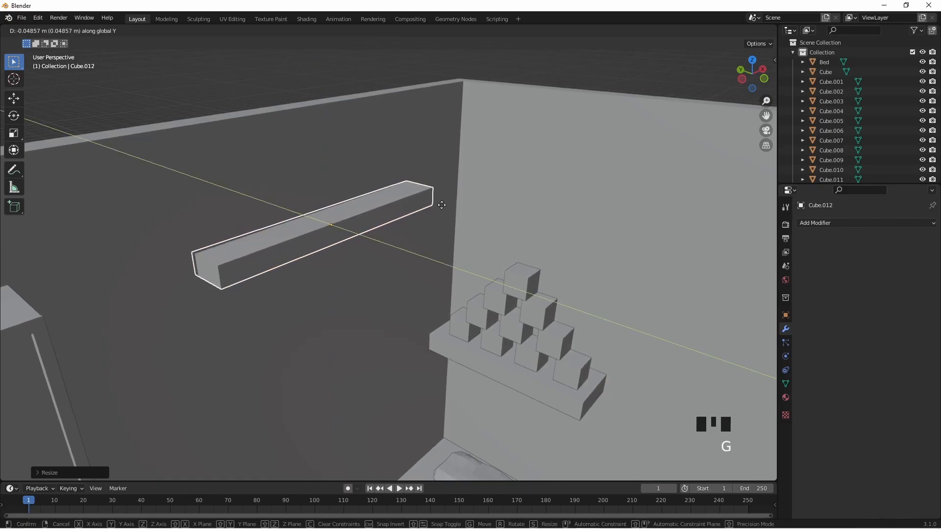
pyautogui.click(441, 216)
# Step: Switch to an orthographic view of the room and shift the upper shelf about 0.27 m along negative X
pyautogui.moveTo(440, 231); pyautogui.dragTo(371, 251, button='middle')
pyautogui.press('KP_5')
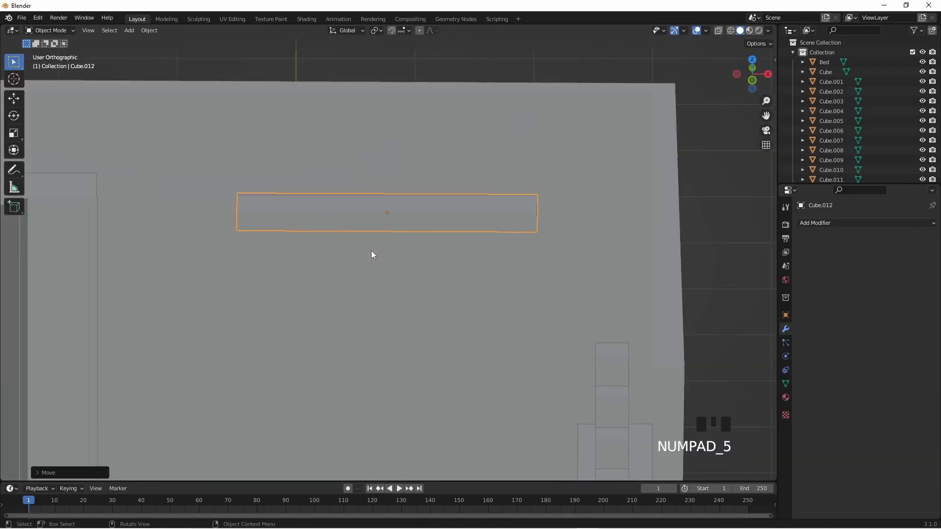
pyautogui.scroll(-5, 447, 288)
pyautogui.moveTo(447, 289); pyautogui.dragTo(530, 355, button='middle')
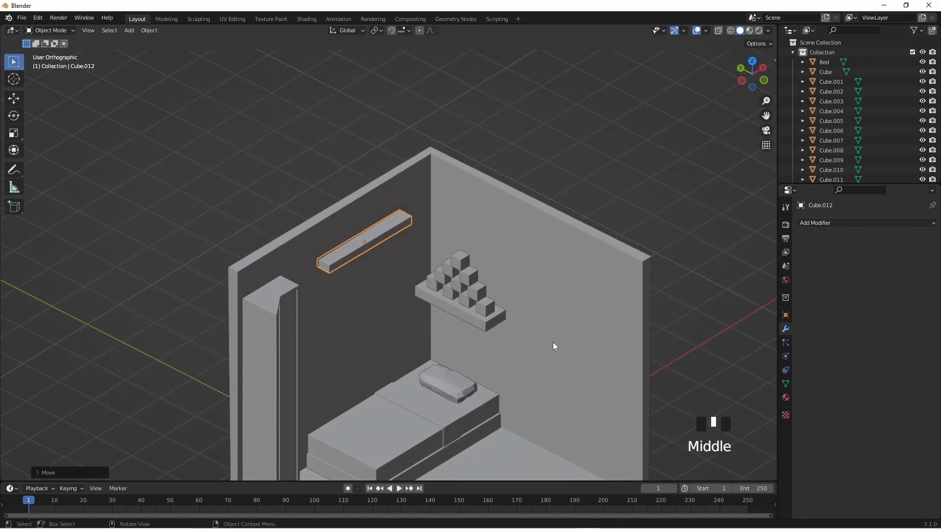
pyautogui.press('g')
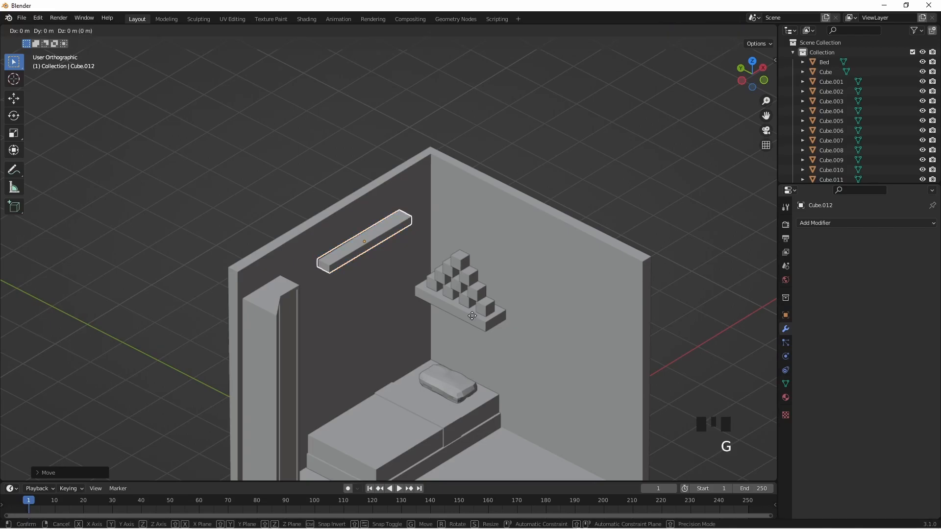
pyautogui.press('g')
pyautogui.press('x')
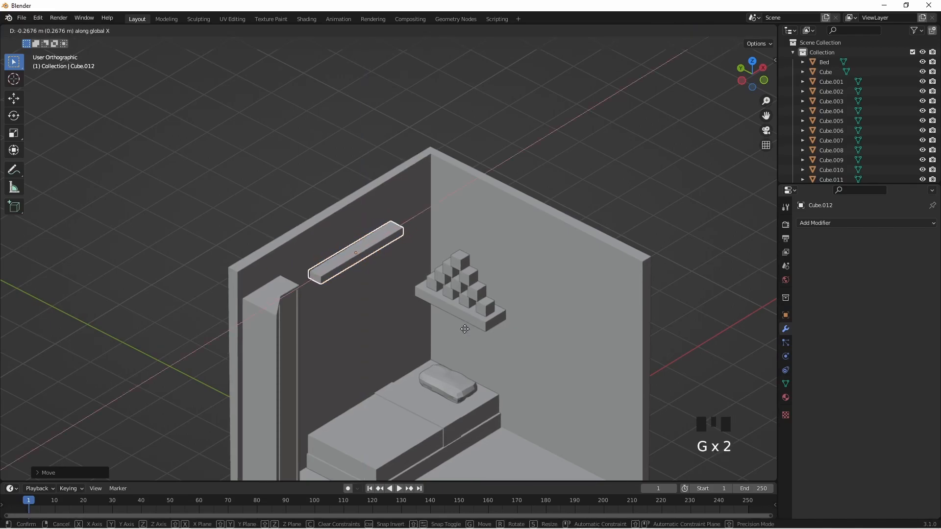
# Step: Move the long bar on the wall about 0.27 m in the negative X direction and switch the view to perspective
pyautogui.click(464, 329)
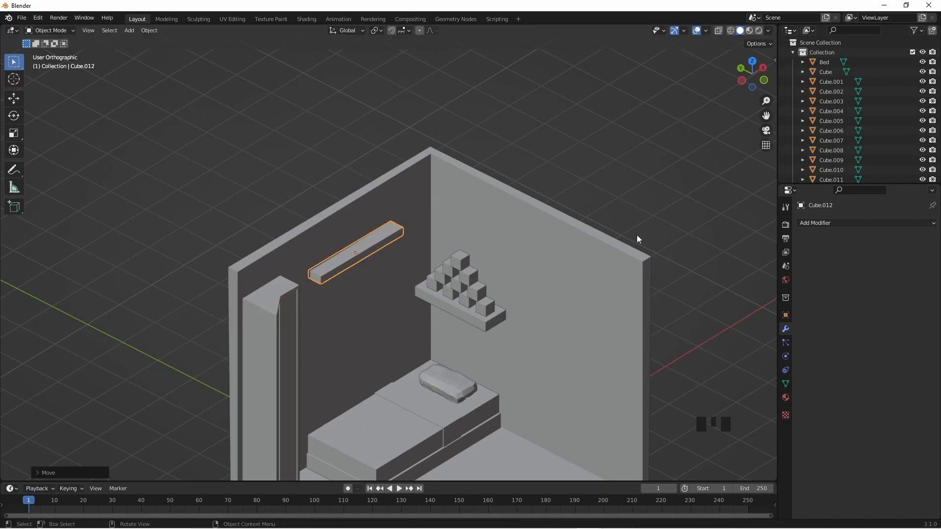
pyautogui.click(628, 242)
pyautogui.moveTo(536, 283); pyautogui.dragTo(468, 239, button='middle')
pyautogui.scroll(3, 425, 332)
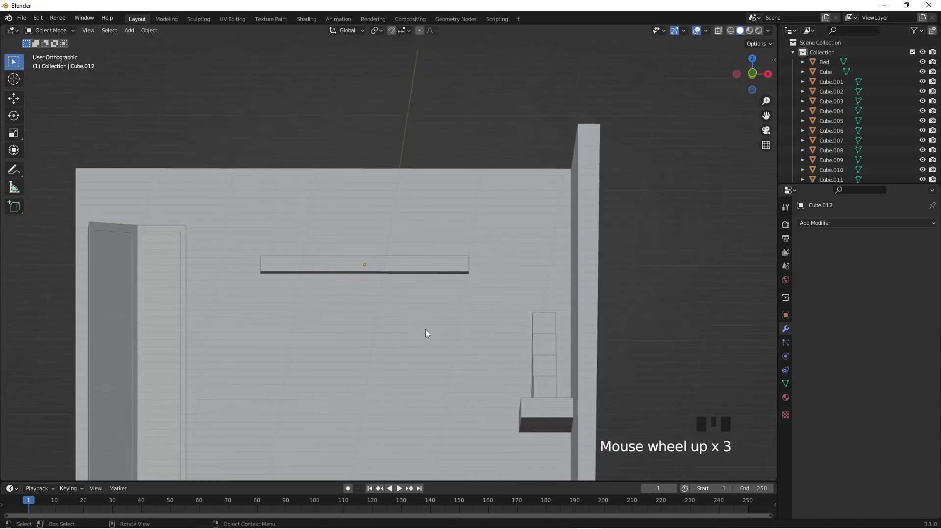
pyautogui.press('KP_5')
pyautogui.moveTo(426, 331); pyautogui.dragTo(494, 258, button='middle')
# Step: Duplicate the long wall bar and rotate the copy 90° about the X axis
pyautogui.click(366, 272)
pyautogui.moveTo(368, 276); pyautogui.dragTo(143, 273, button='middle')
pyautogui.click(182, 313)
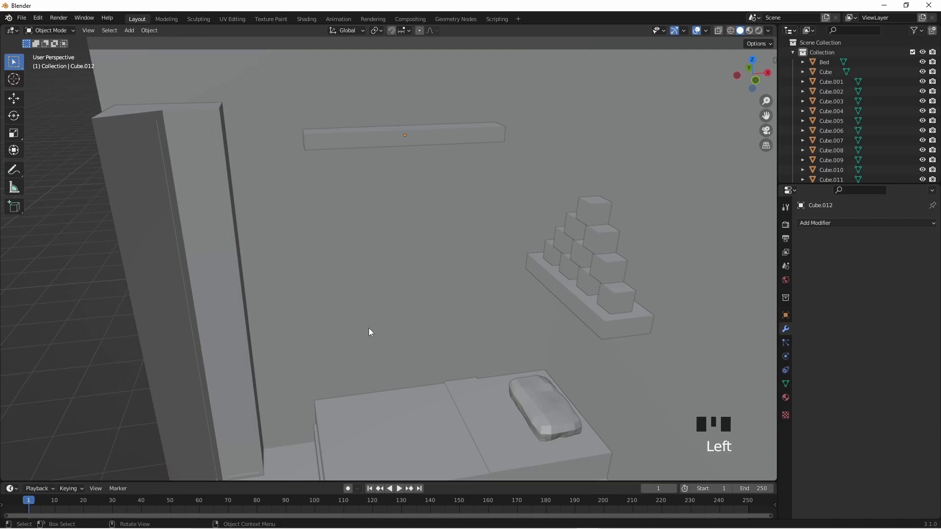
pyautogui.click(451, 135)
pyautogui.moveTo(450, 135); pyautogui.dragTo(453, 239, button='middle')
pyautogui.hotkey('shift', 'd')
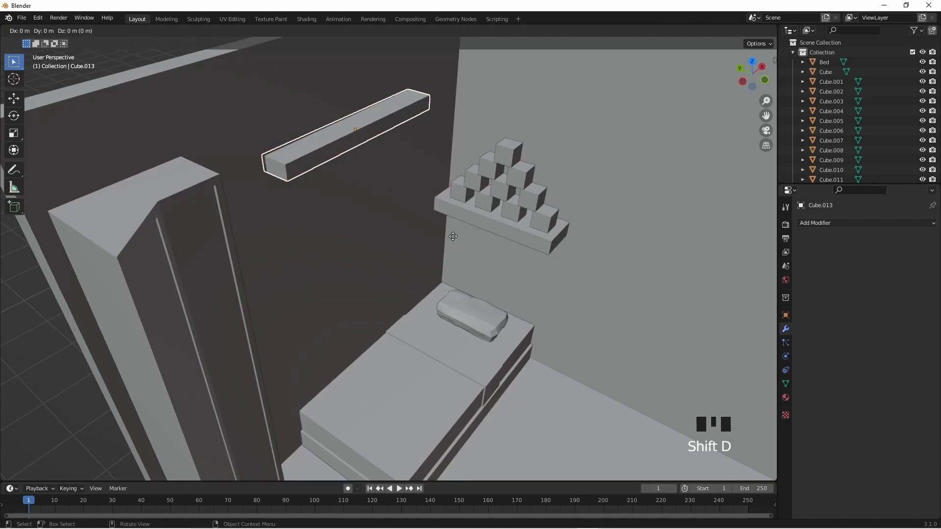
pyautogui.press('r')
pyautogui.write('x90')
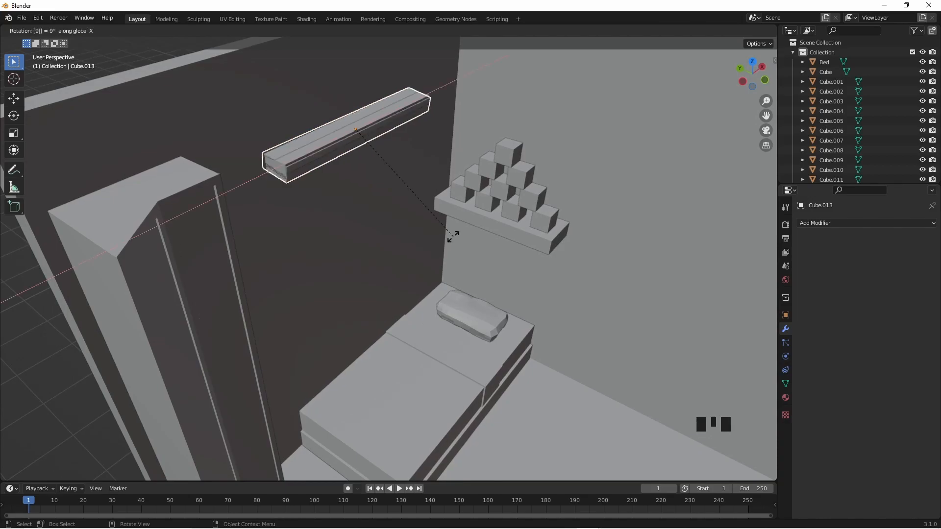
pyautogui.press('Return')
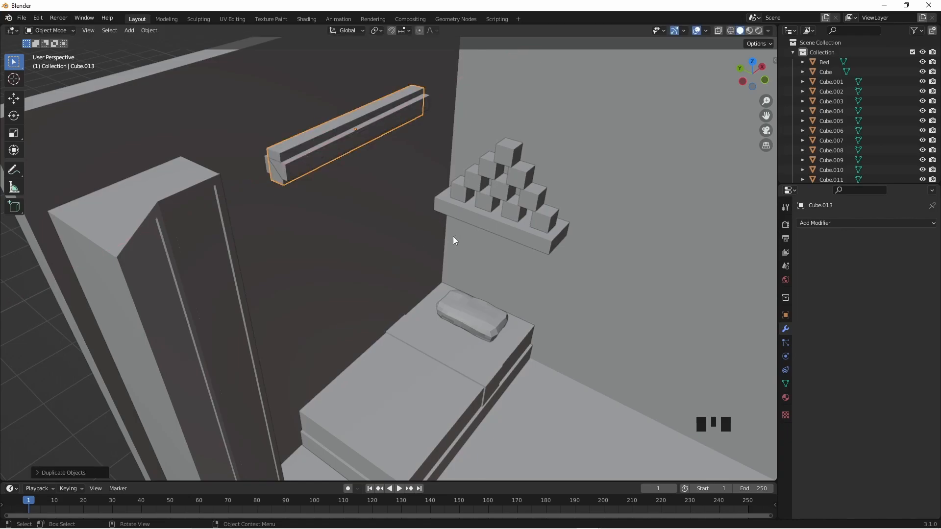
# Step: Lower the duplicated bar along Z below the original and thin it along the Y axis
pyautogui.press('g')
pyautogui.press('z')
pyautogui.click(427, 268)
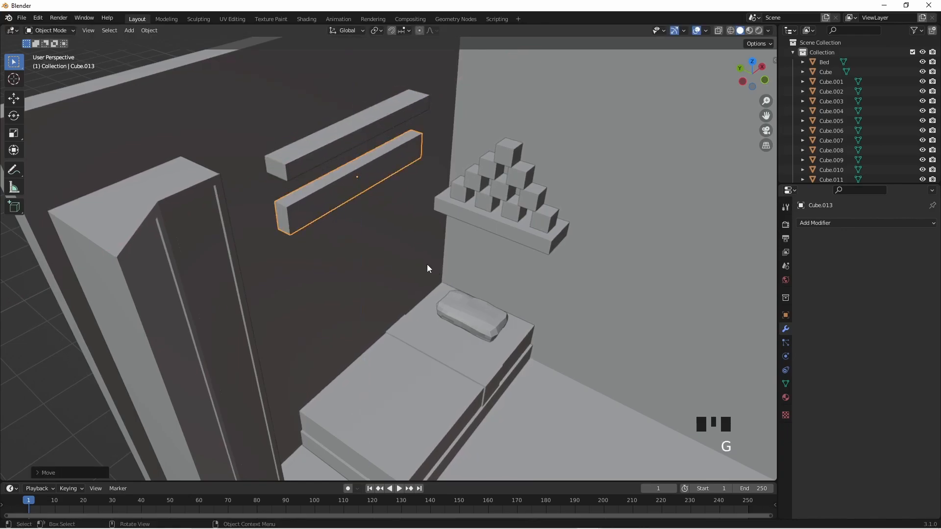
pyautogui.press('s')
pyautogui.press('y')
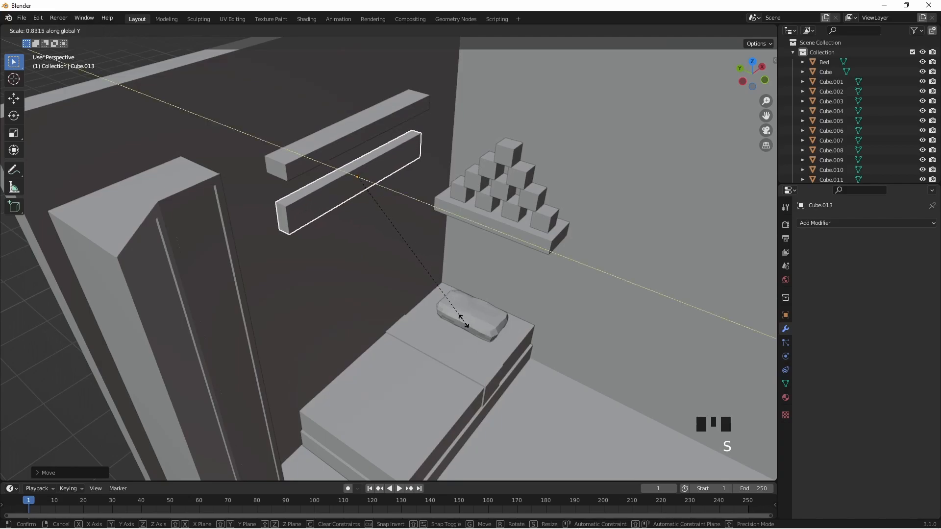
pyautogui.click(381, 237)
# Step: Move the thinned panel about 0.13 m along Y against the wall behind it
pyautogui.moveTo(389, 312); pyautogui.dragTo(433, 316, button='middle')
pyautogui.press('KP_3')
pyautogui.scroll(2, 478, 200)
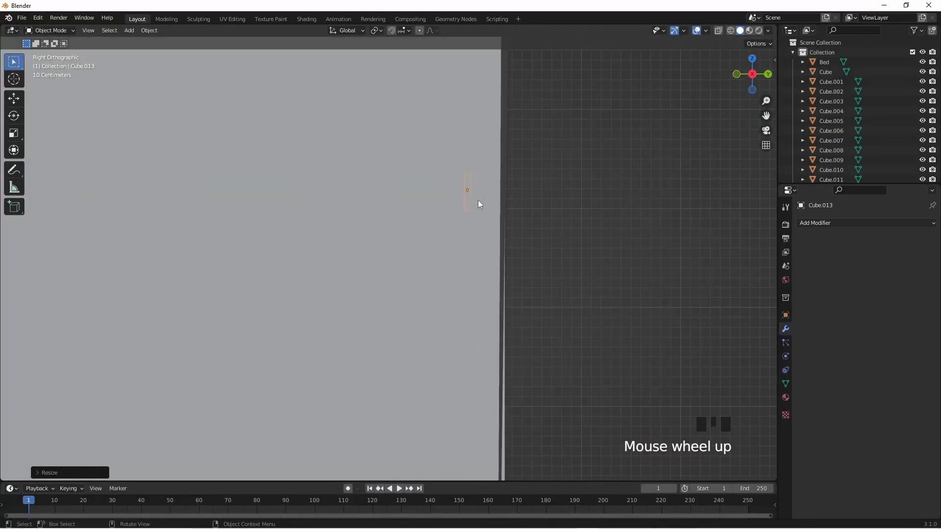
pyautogui.keyDown('shift'); pyautogui.moveTo(500, 206); pyautogui.dragTo(576, 321, button='middle'); pyautogui.keyUp('shift')
pyautogui.press('g')
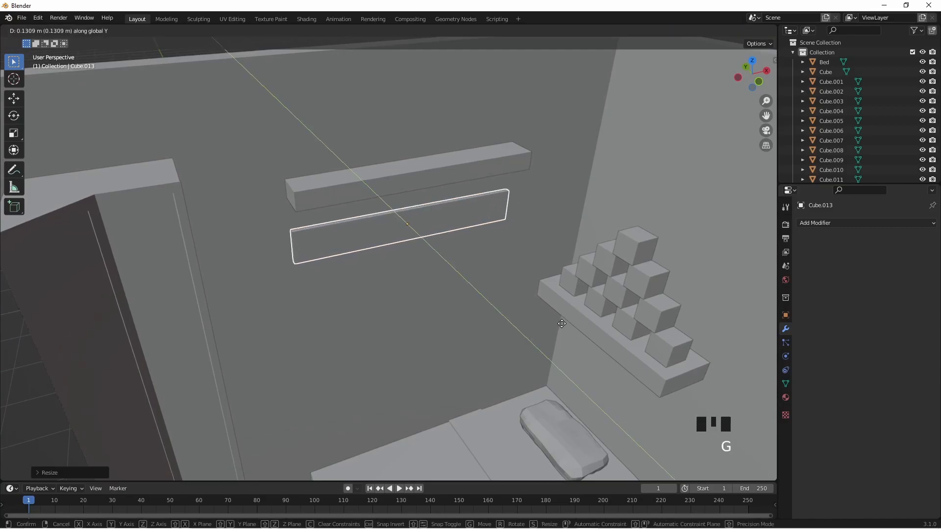
pyautogui.click(561, 322)
pyautogui.moveTo(561, 324)
pyautogui.mouseDown(button='middle')
pyautogui.moveTo(516, 292)
pyautogui.moveTo(520, 314)
pyautogui.moveTo(551, 328)
pyautogui.mouseUp(button='middle')
# Step: From the top view, thicken the panel along Y and shift it about 0.03 m along Y into the wall
pyautogui.press('KP_7')
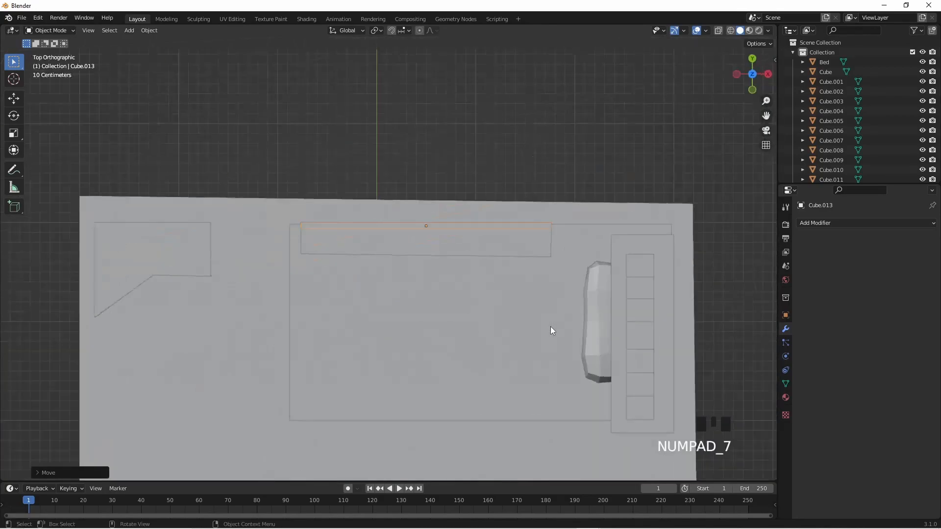
pyautogui.press('g')
pyautogui.press('y')
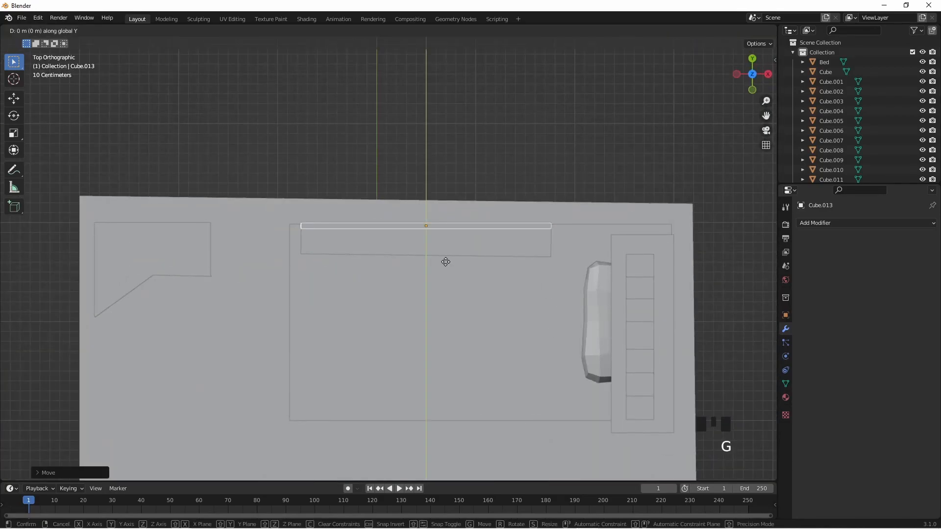
pyautogui.click(446, 261)
pyautogui.press('s')
pyautogui.press('y')
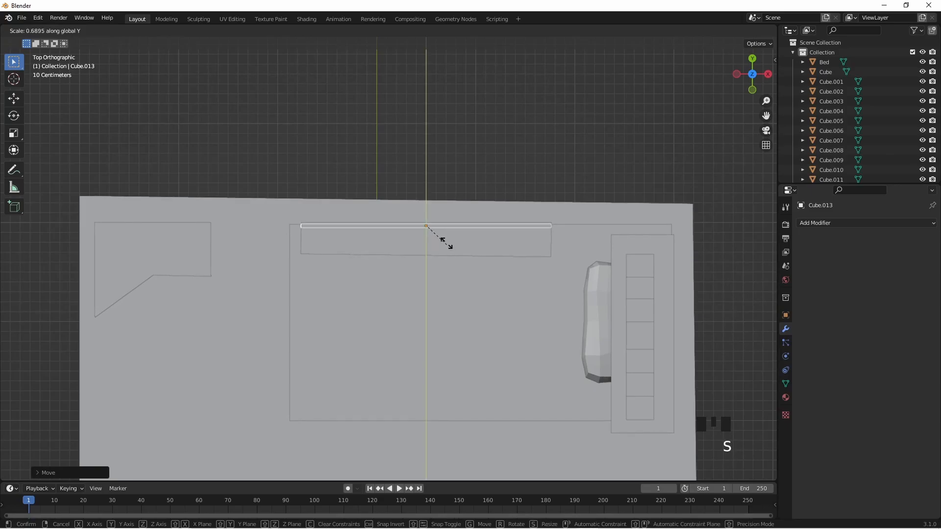
pyautogui.click(429, 309)
pyautogui.press('g')
pyautogui.press('y')
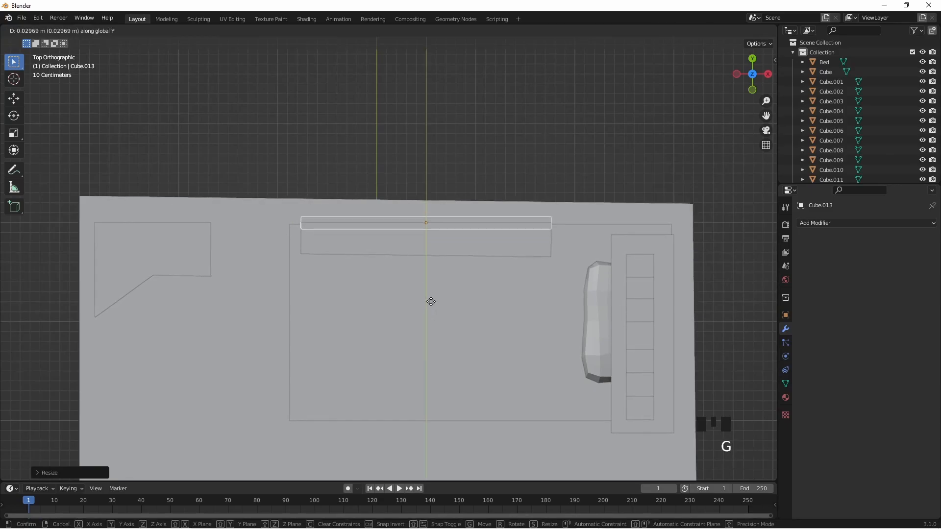
pyautogui.click(431, 302)
# Step: Stretch the thin panel along the Z axis into a tall, nearly square sheet
pyautogui.moveTo(431, 302); pyautogui.dragTo(410, 224, button='middle')
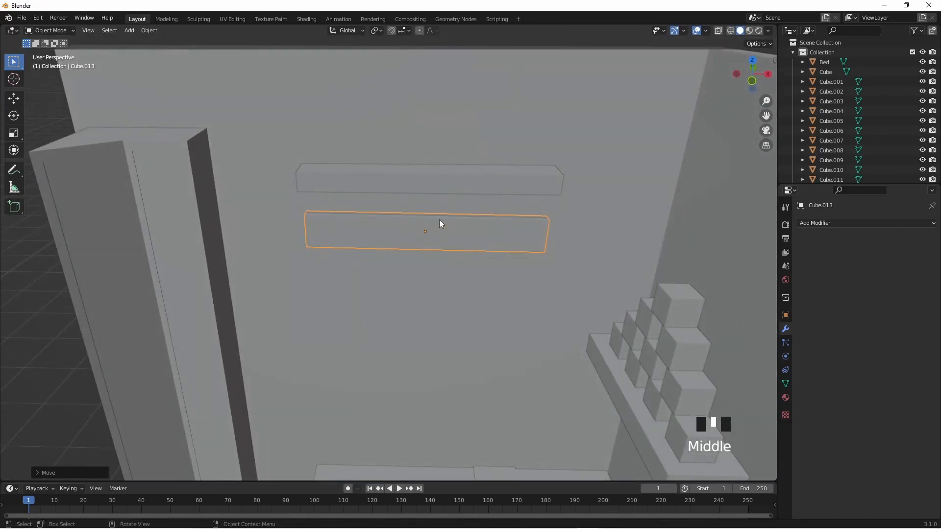
pyautogui.press('s')
pyautogui.press('z')
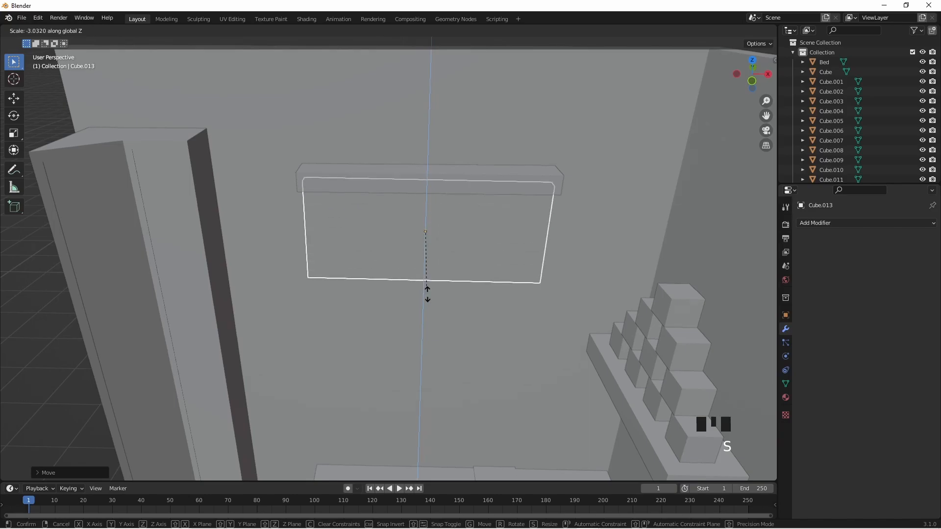
pyautogui.click(481, 328)
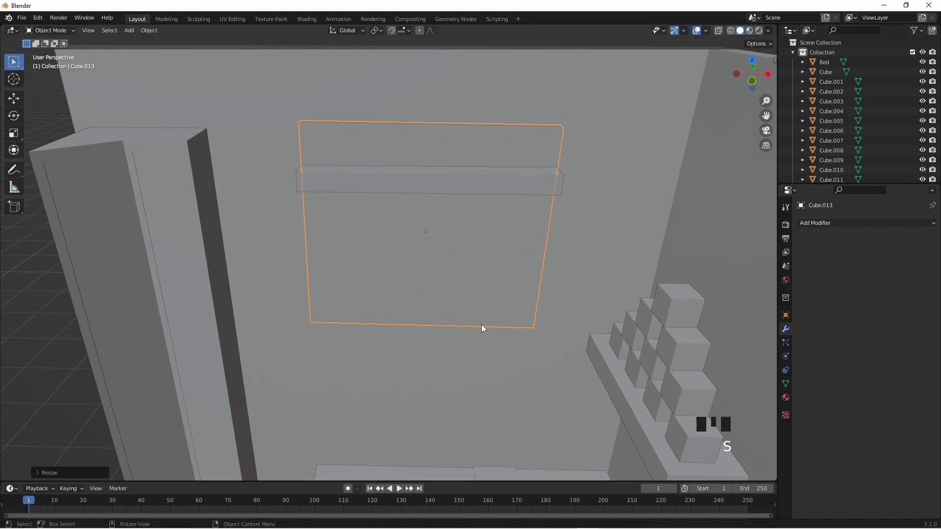
# Step: Lower the stretched panel along Z so its upper edge lines up with the bar above
pyautogui.moveTo(481, 328); pyautogui.dragTo(492, 304, button='middle')
pyautogui.press('g')
pyautogui.press('z')
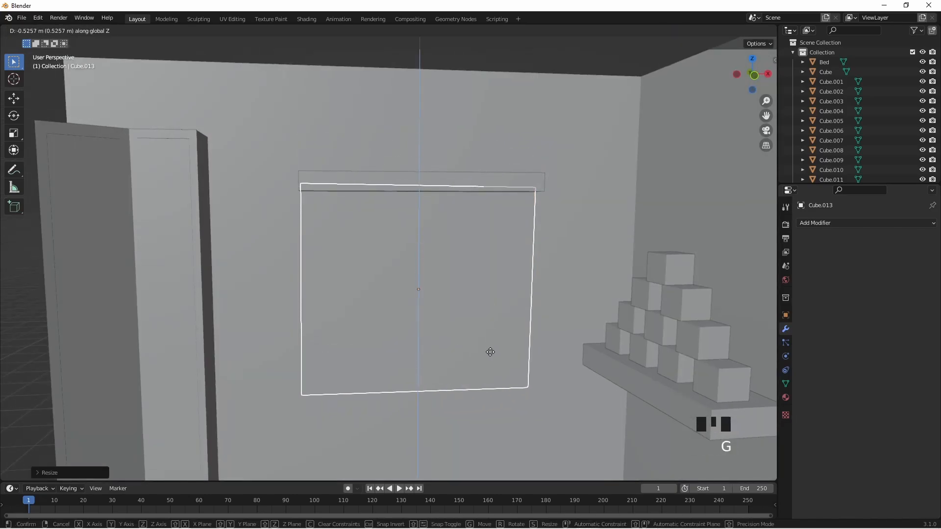
pyautogui.click(488, 358)
# Step: Scale the panel down slightly and adjust its height along Z so its upper edge tucks behind the bar
pyautogui.moveTo(488, 358); pyautogui.dragTo(495, 358, button='middle')
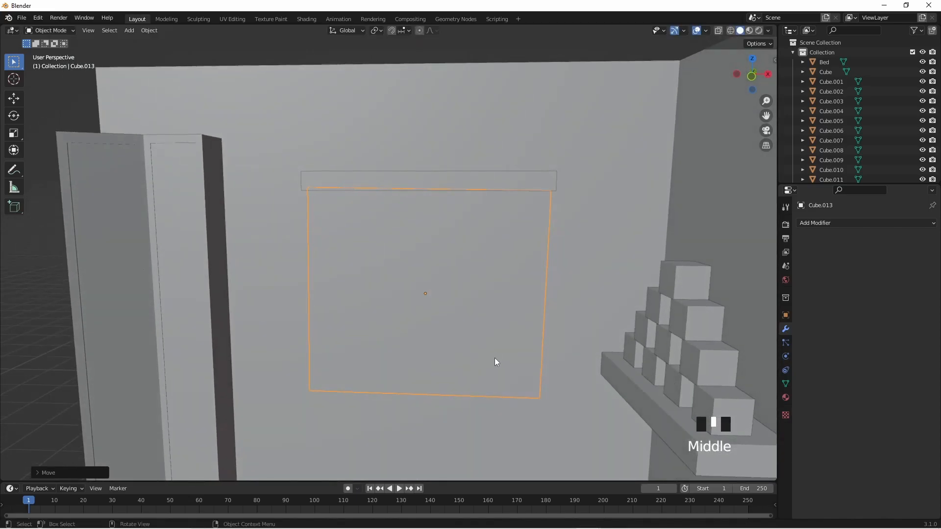
pyautogui.press('s')
pyautogui.click(625, 399)
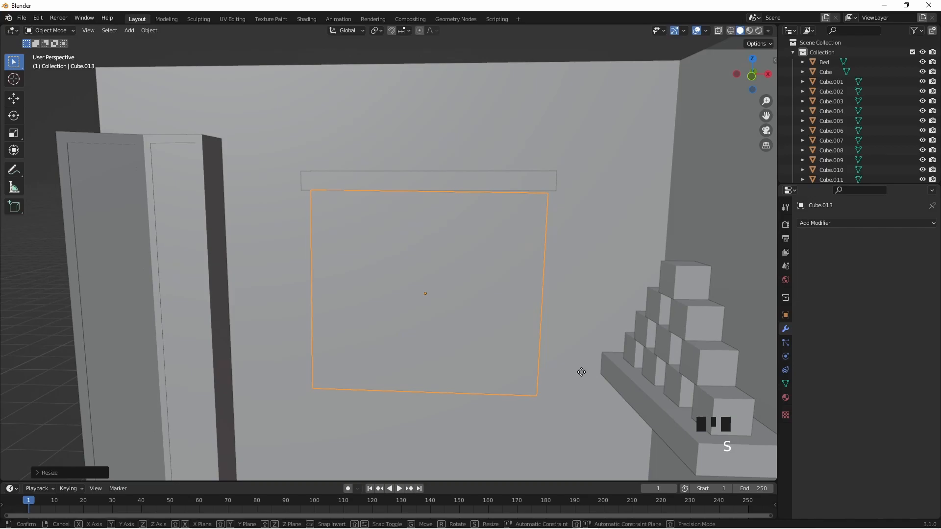
pyautogui.press('g')
pyautogui.press('z')
pyautogui.click(515, 356)
# Step: Examine how the bar and the hanging panel fit together and against the wall from several angles
pyautogui.moveTo(516, 356); pyautogui.dragTo(601, 381, button='middle')
pyautogui.scroll(-6, 601, 382)
pyautogui.click(666, 229)
pyautogui.moveTo(667, 229); pyautogui.dragTo(443, 249, button='middle')
pyautogui.scroll(5, 440, 285)
pyautogui.click(440, 301)
pyautogui.click(474, 141)
pyautogui.click(422, 222)
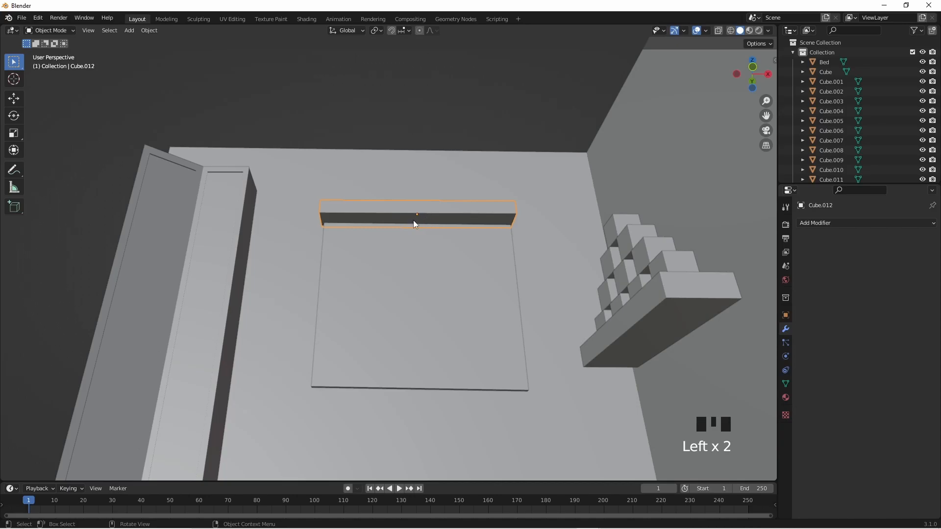
pyautogui.moveTo(422, 210); pyautogui.dragTo(451, 283, button='middle')
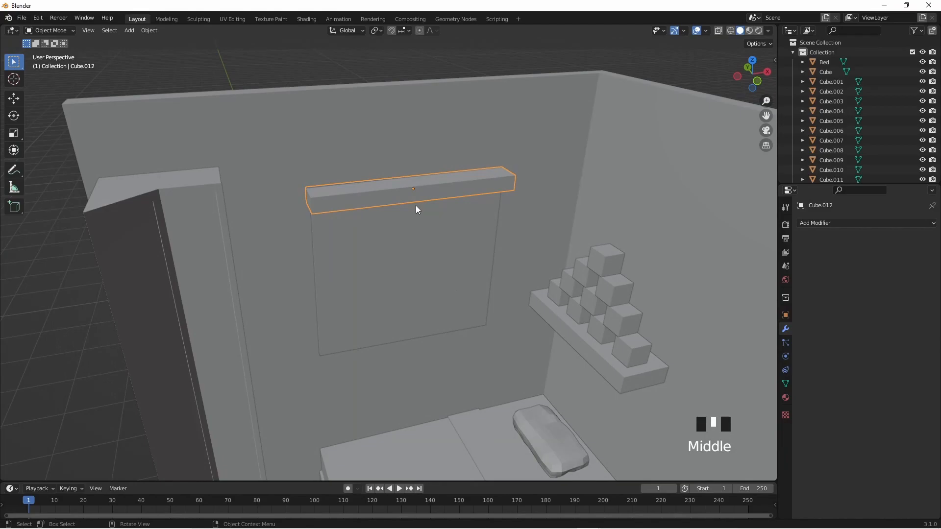
pyautogui.scroll(-5, 419, 230)
pyautogui.moveTo(424, 253); pyautogui.dragTo(414, 343, button='middle')
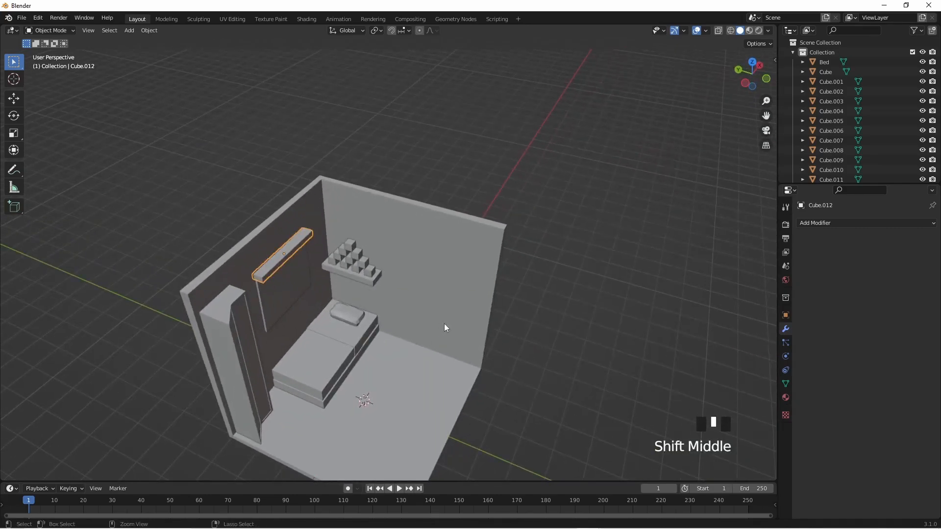
pyautogui.hotkey('ctrl', 's')
pyautogui.click(718, 138)
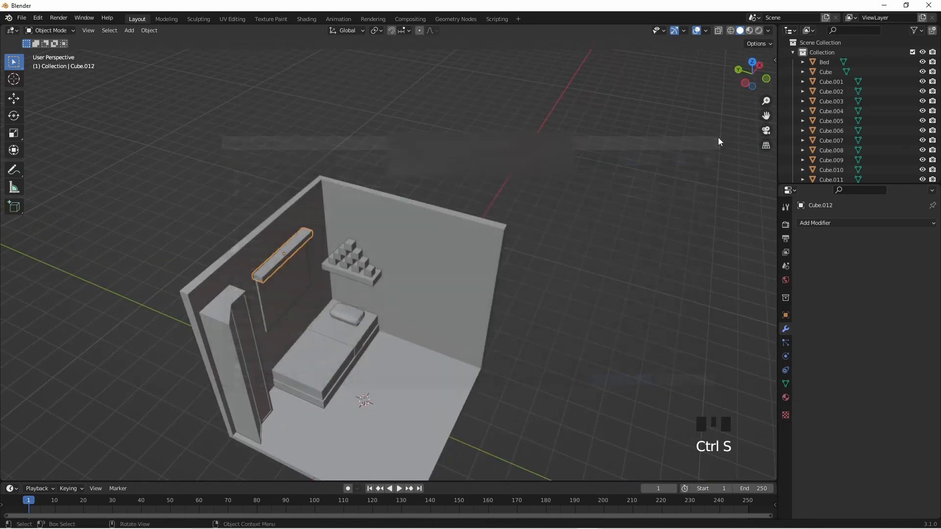
pyautogui.scroll(6, 495, 274)
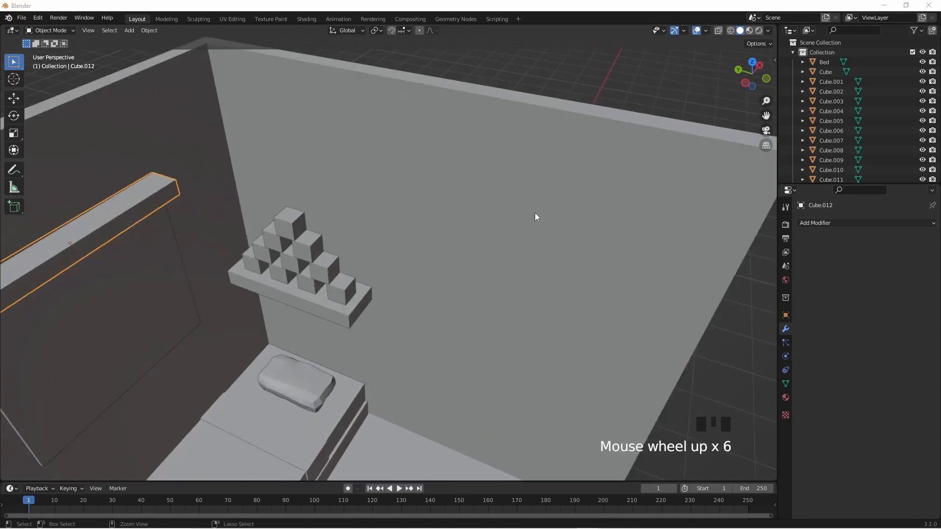
# Step: Save the scene as room.blend on the 1TB (D:) drive
pyautogui.hotkey('ctrl', 's')
pyautogui.click(253, 183)
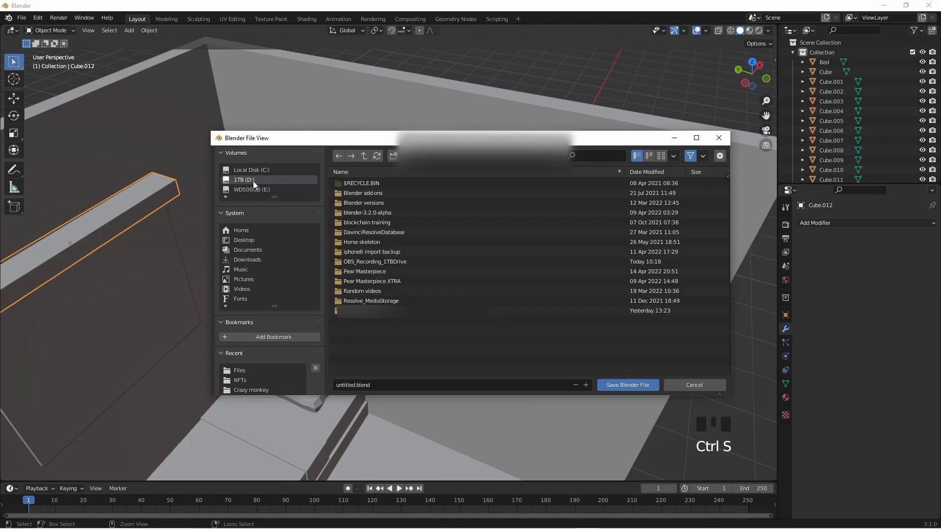
pyautogui.click(375, 383)
pyautogui.write('room')
pyautogui.press('Return')
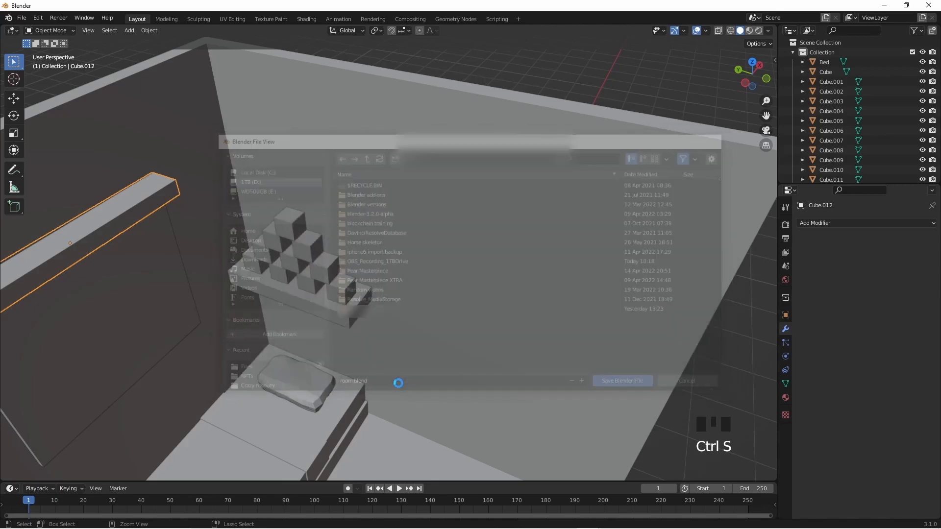
# Step: Duplicate the flat panel under the long bar and rotate the copy 90° about the Z axis
pyautogui.moveTo(435, 354); pyautogui.dragTo(462, 325, button='middle')
pyautogui.scroll(-3, 489, 337)
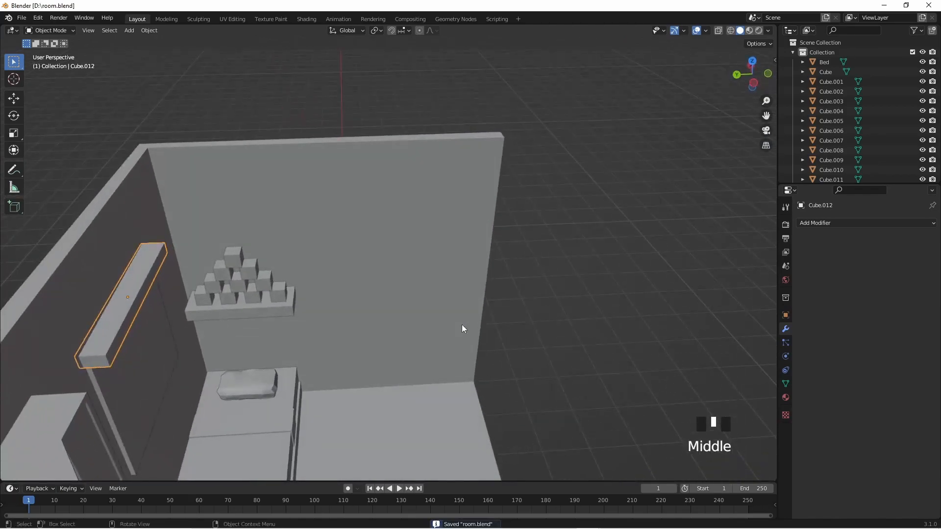
pyautogui.scroll(3, 284, 447)
pyautogui.keyDown('shift'); pyautogui.moveTo(283, 445); pyautogui.dragTo(451, 353, button='middle'); pyautogui.keyUp('shift')
pyautogui.scroll(-2, 469, 235)
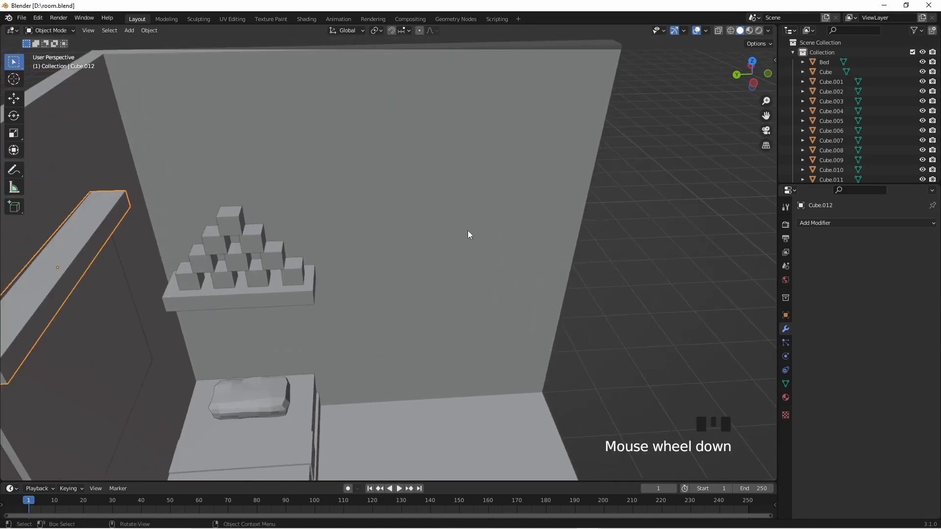
pyautogui.moveTo(510, 190); pyautogui.dragTo(477, 216, button='middle')
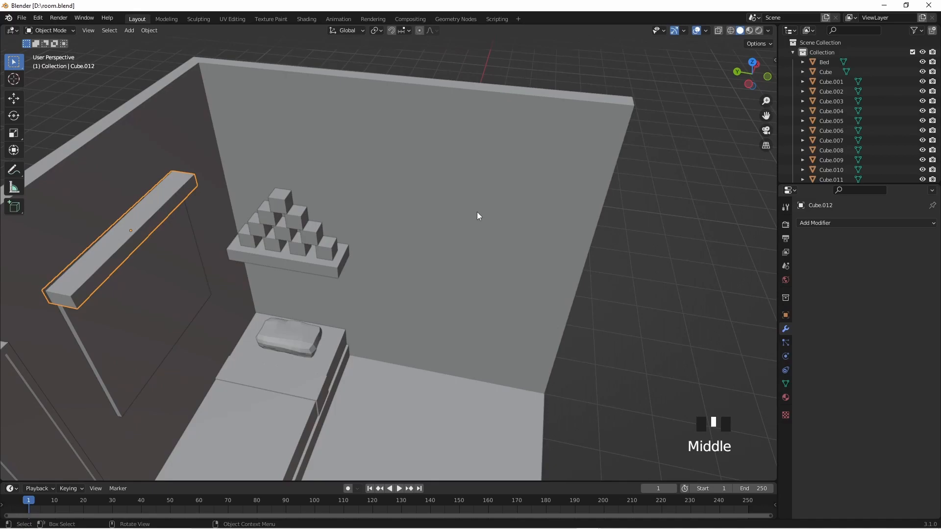
pyautogui.click(479, 213)
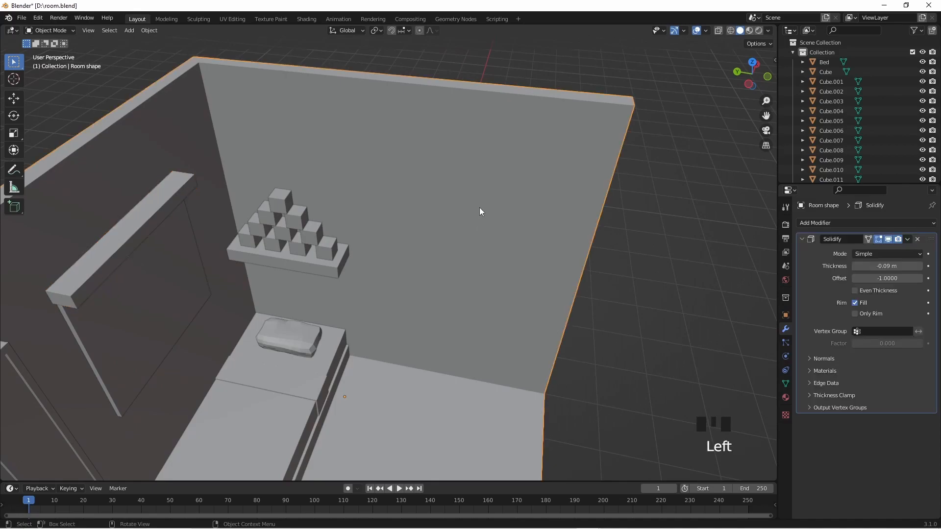
pyautogui.click(147, 276)
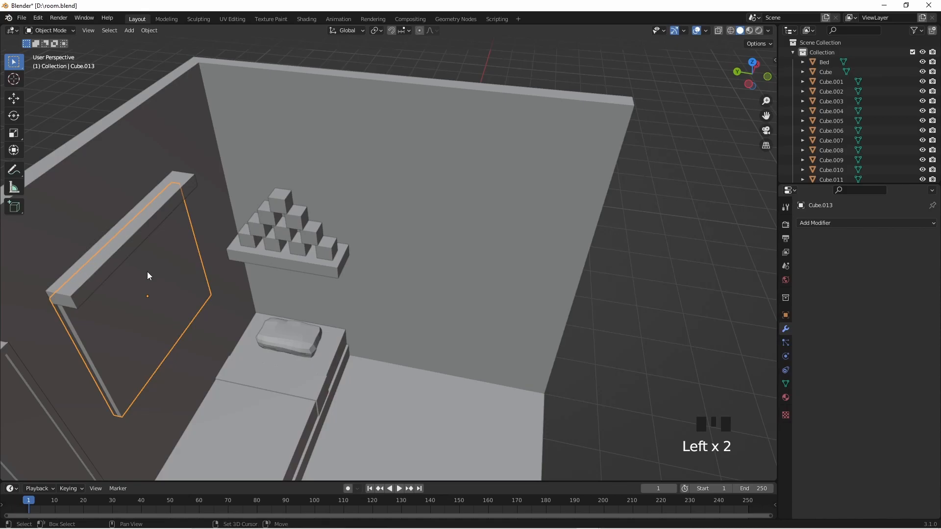
pyautogui.hotkey('shift', 'd')
pyautogui.write('rz90')
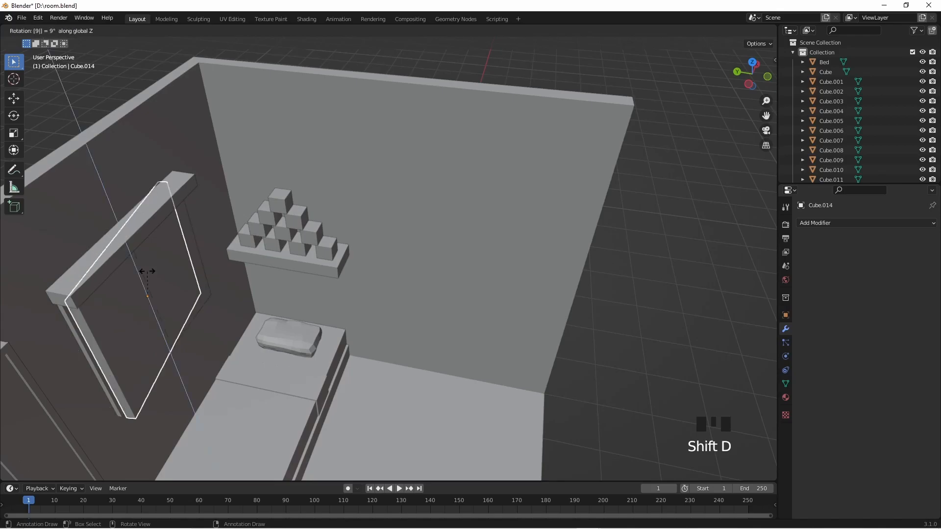
pyautogui.press('Return')
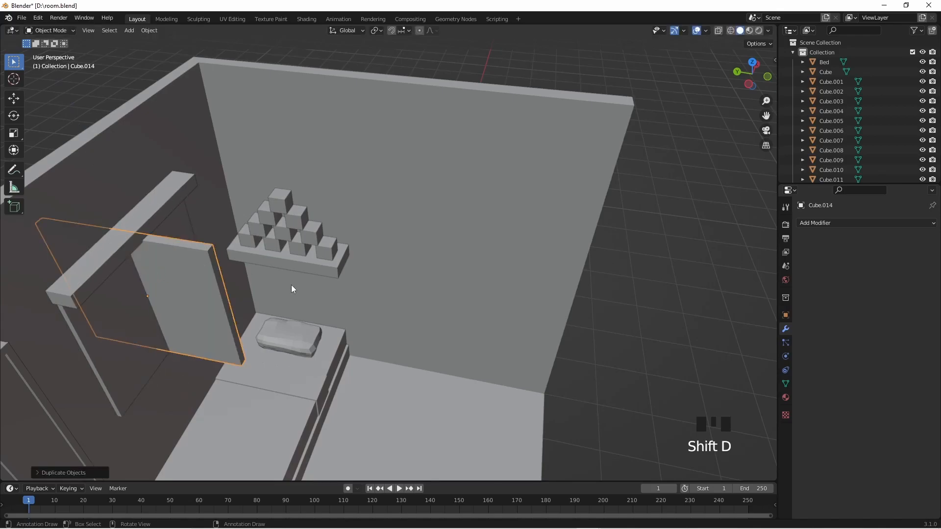
# Step: Move the rotated panel copy along Y and X until it lies against the wall that carries the block shelf
pyautogui.press('g')
pyautogui.press('y')
pyautogui.click(577, 431)
pyautogui.press('g')
pyautogui.moveTo(577, 431); pyautogui.dragTo(600, 311, button='middle')
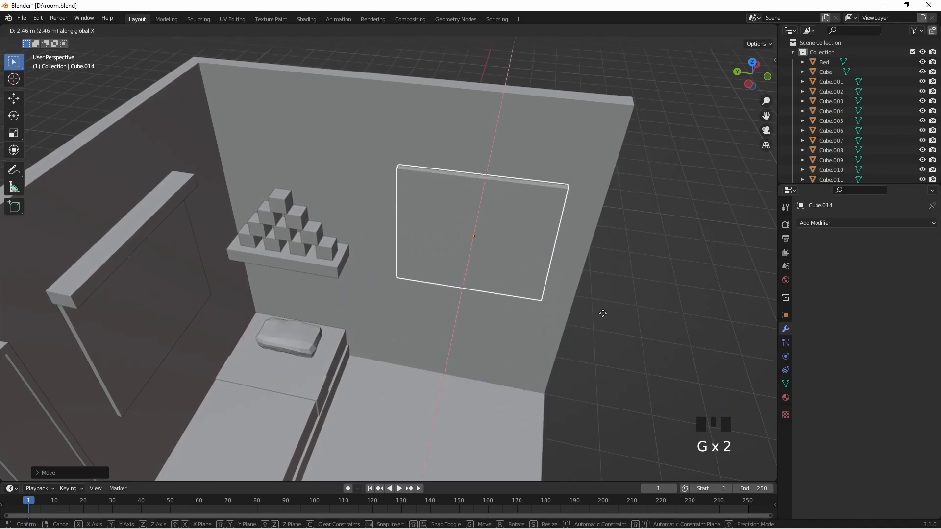
pyautogui.click(608, 312)
pyautogui.moveTo(609, 312)
pyautogui.mouseDown(button='middle')
pyautogui.moveTo(528, 286)
pyautogui.moveTo(601, 283)
pyautogui.moveTo(612, 296)
pyautogui.mouseUp(button='middle')
pyautogui.press('g')
pyautogui.press('x')
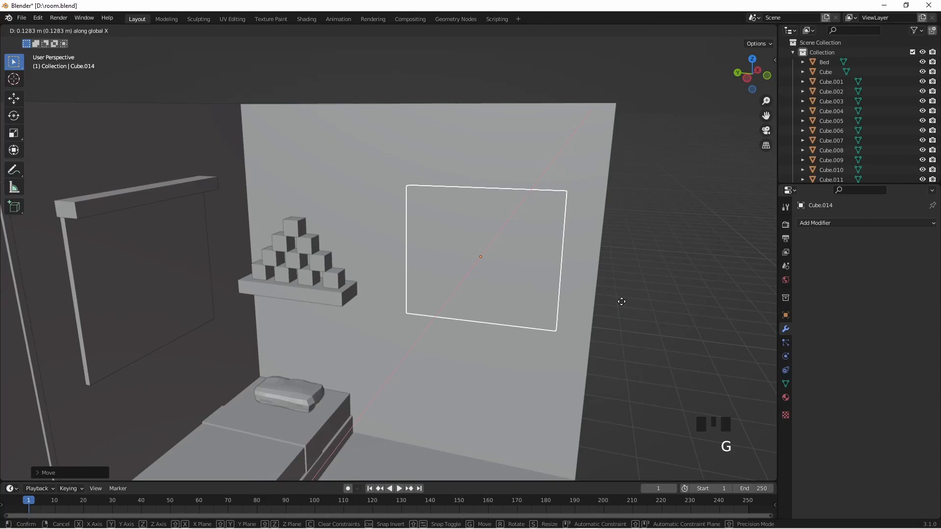
pyautogui.click(622, 305)
# Step: Shift the wall panel along Y slightly toward the shelf and stretch it taller along the Z axis
pyautogui.press('g')
pyautogui.press('y')
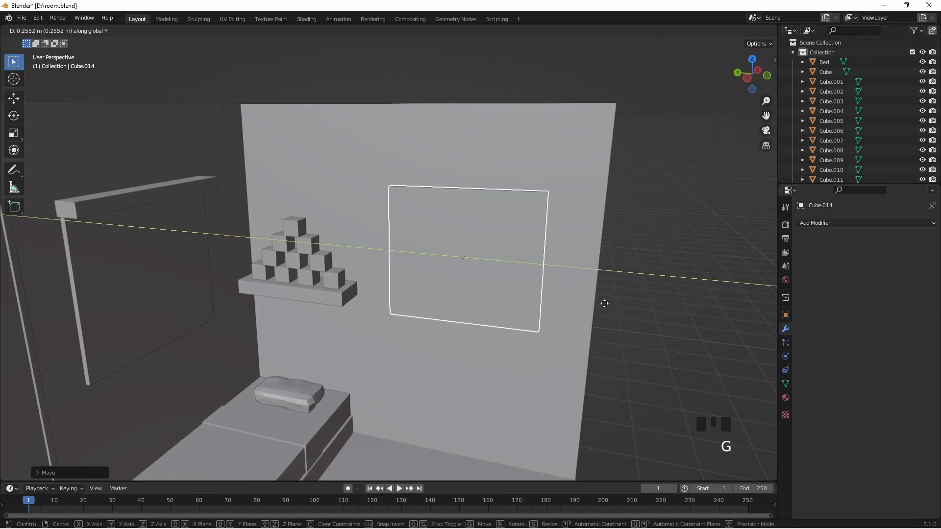
pyautogui.click(597, 305)
pyautogui.moveTo(548, 278)
pyautogui.mouseDown(button='middle')
pyautogui.moveTo(472, 301)
pyautogui.moveTo(533, 281)
pyautogui.mouseUp(button='middle')
pyautogui.press('s')
pyautogui.press('z')
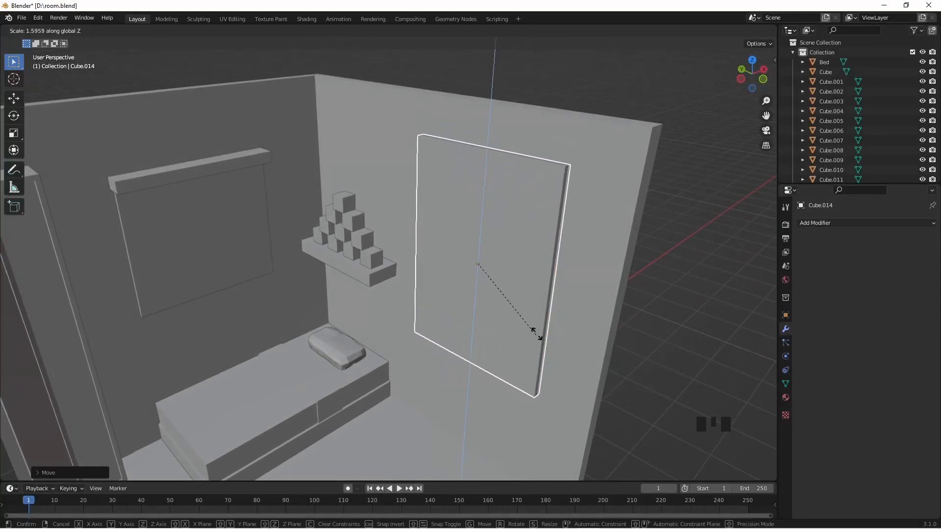
pyautogui.click(507, 310)
pyautogui.moveTo(508, 311); pyautogui.dragTo(551, 318, button='middle')
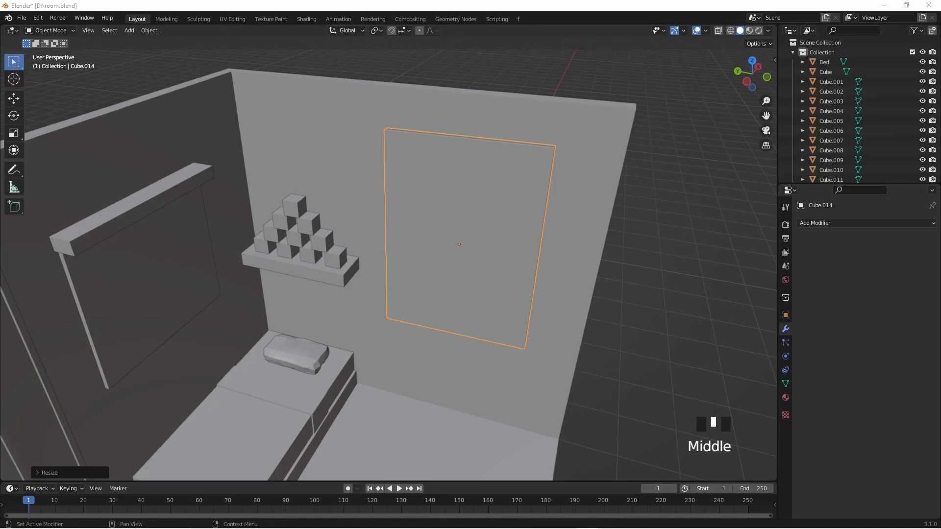
pyautogui.moveTo(666, 202); pyautogui.dragTo(615, 187, button='middle')
pyautogui.click(615, 187)
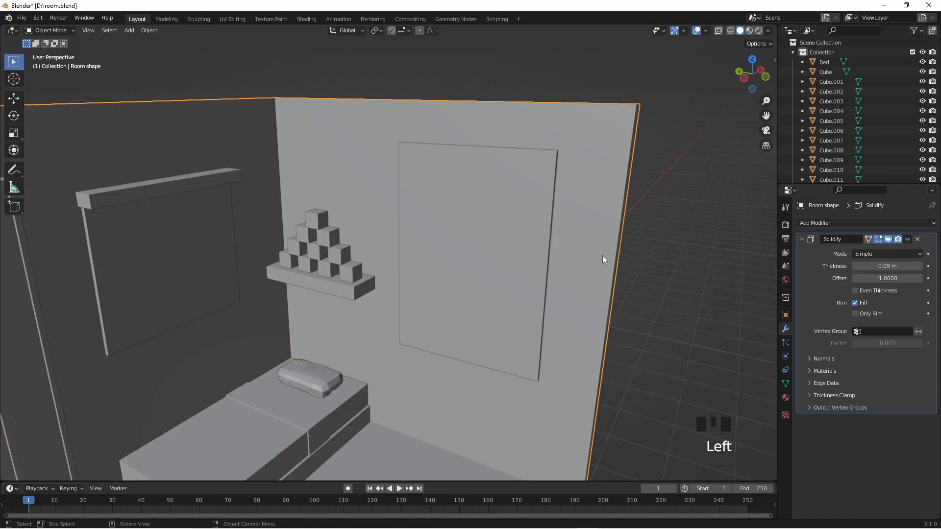
pyautogui.moveTo(562, 205); pyautogui.dragTo(600, 281, button='middle')
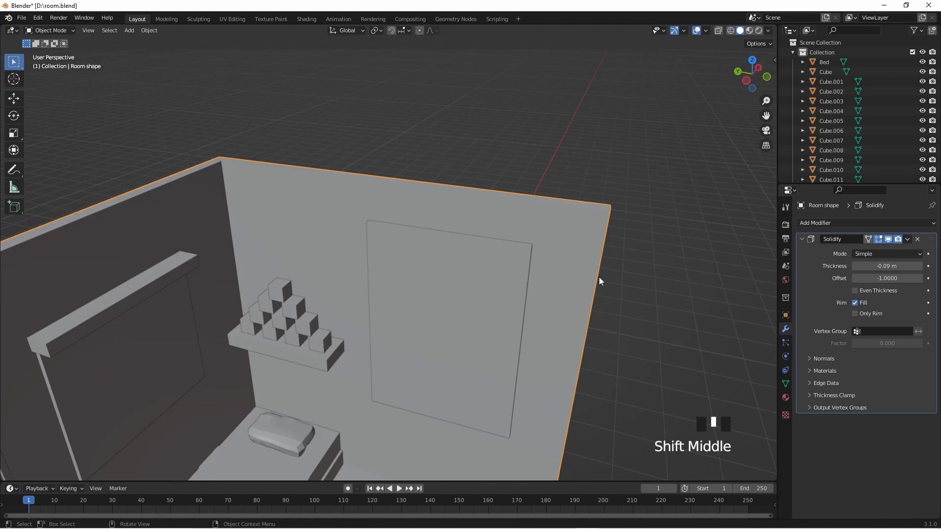
# Step: Add two horizontal loop cuts across the wall panel's upper half, close together so they outline a narrow band
pyautogui.click(532, 278)
pyautogui.keyDown('shift'); pyautogui.moveTo(577, 280); pyautogui.dragTo(459, 261, button='middle'); pyautogui.keyUp('shift')
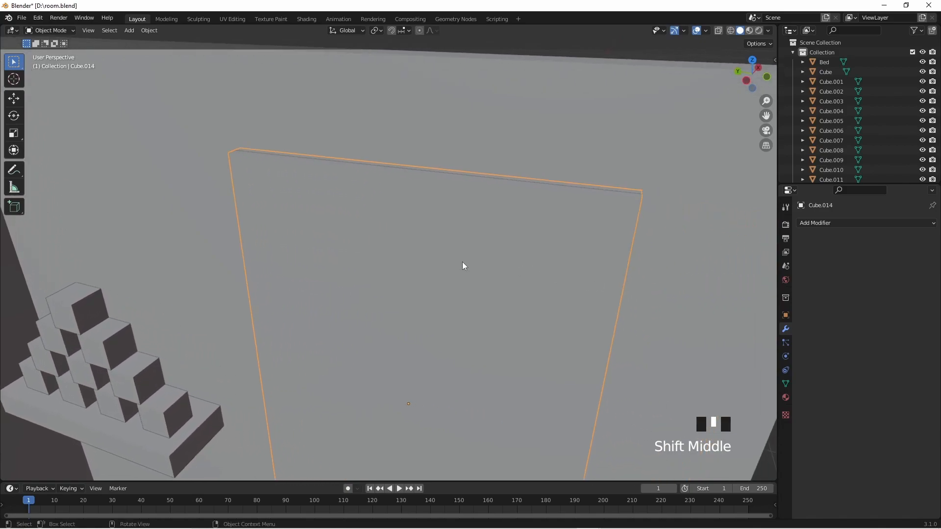
pyautogui.press('Tab')
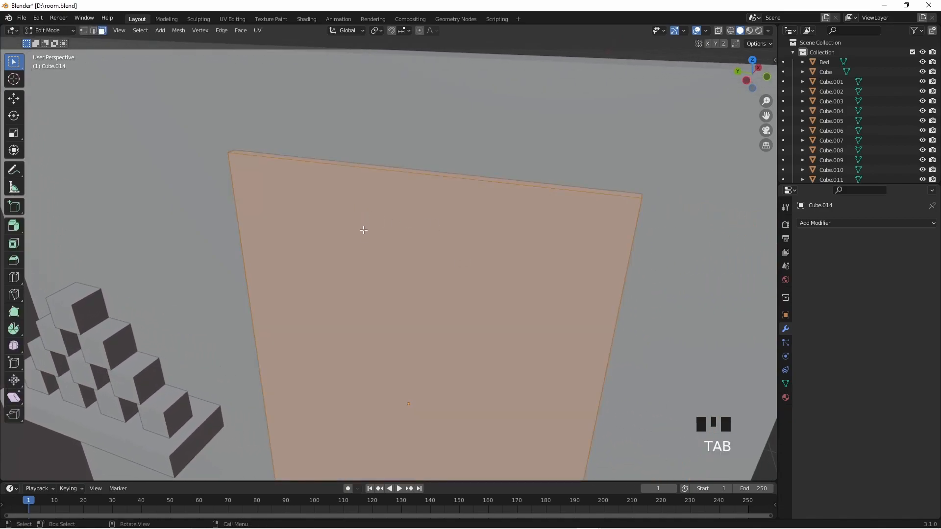
pyautogui.hotkey('ctrl', 'r')
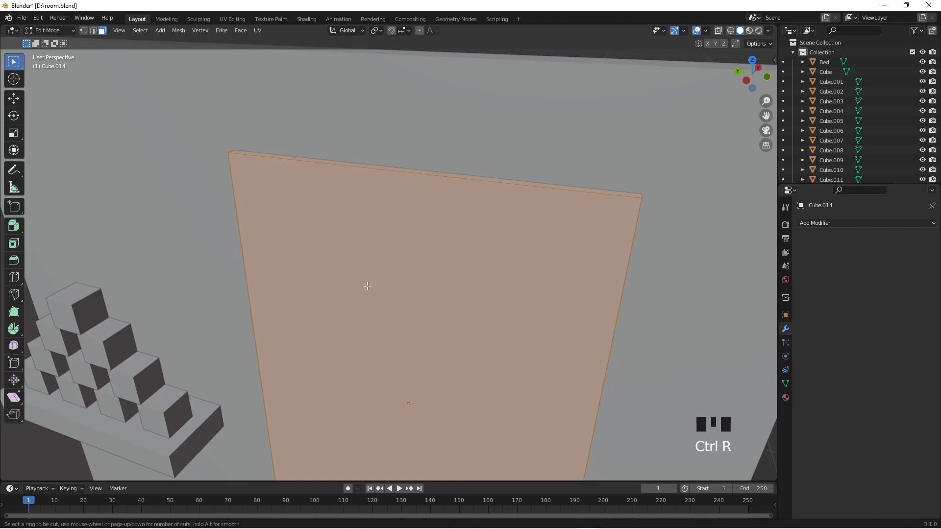
pyautogui.click(248, 307)
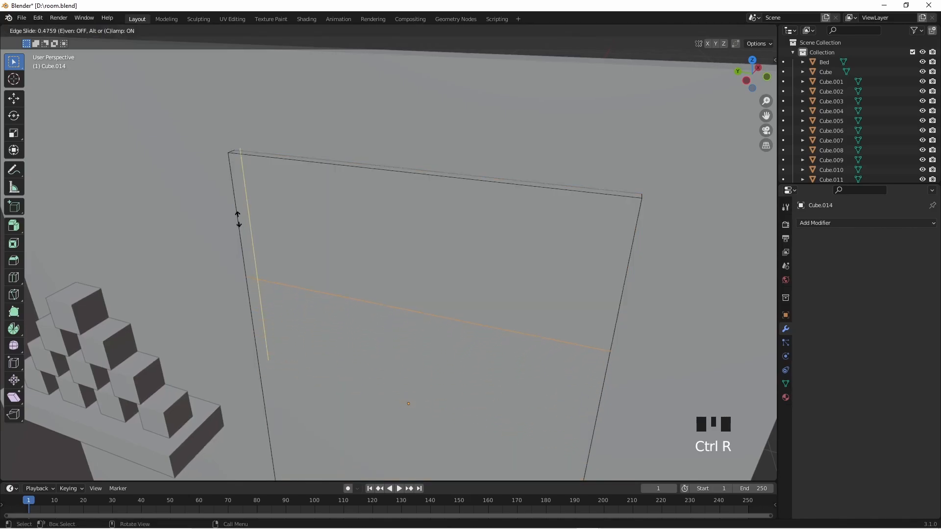
pyautogui.click(238, 219)
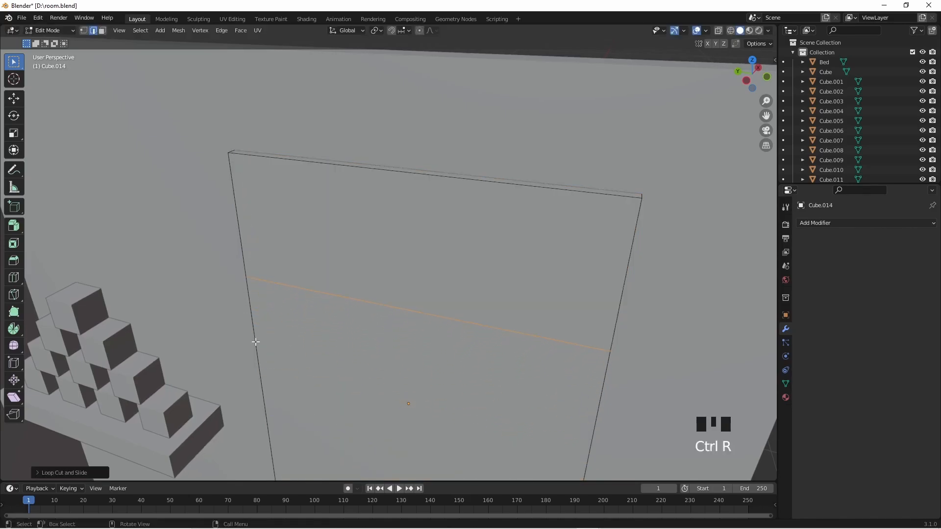
pyautogui.scroll(-6, 293, 411)
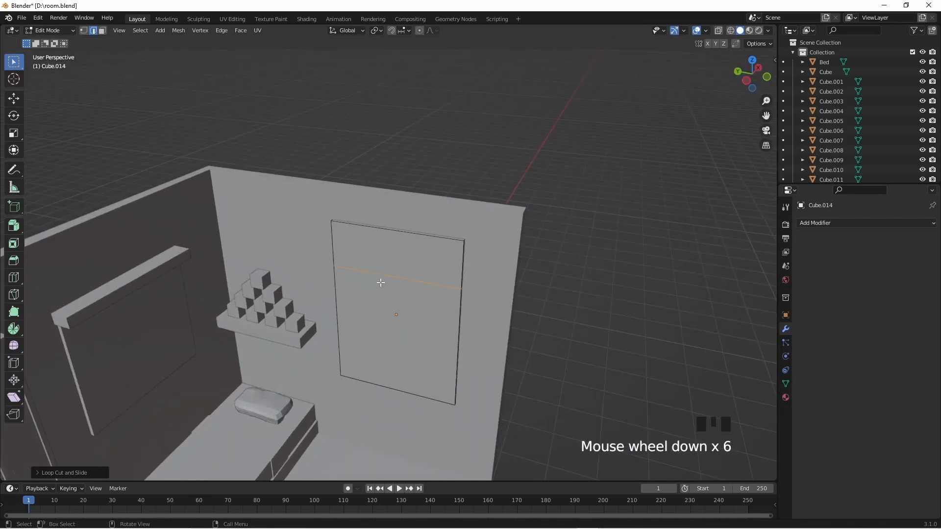
pyautogui.hotkey('ctrl', 'r')
pyautogui.click(335, 293)
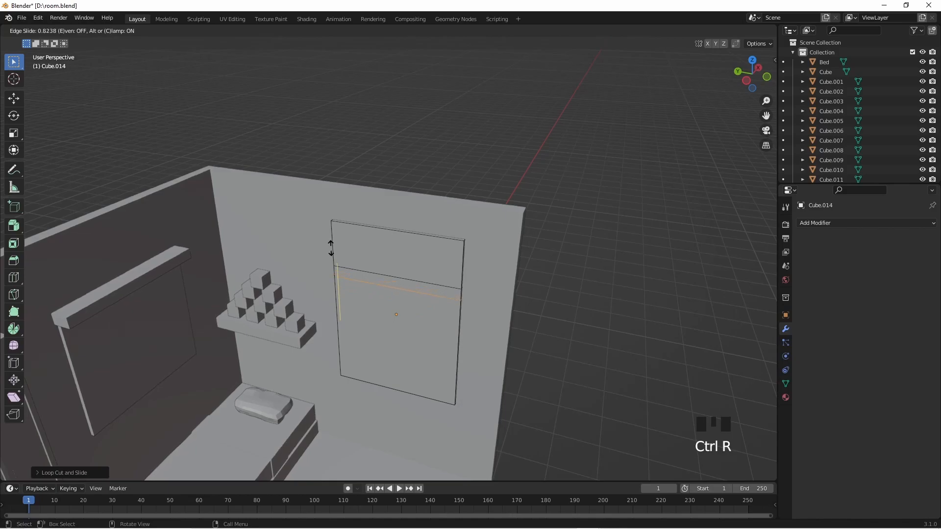
pyautogui.click(331, 248)
# Step: Extrude the narrow band's front face together with both of its end faces slightly outward from the panel
pyautogui.scroll(6, 443, 336)
pyautogui.keyDown('shift'); pyautogui.moveTo(443, 352); pyautogui.dragTo(450, 270, button='middle'); pyautogui.keyUp('shift')
pyautogui.scroll(3, 449, 270)
pyautogui.click(453, 296)
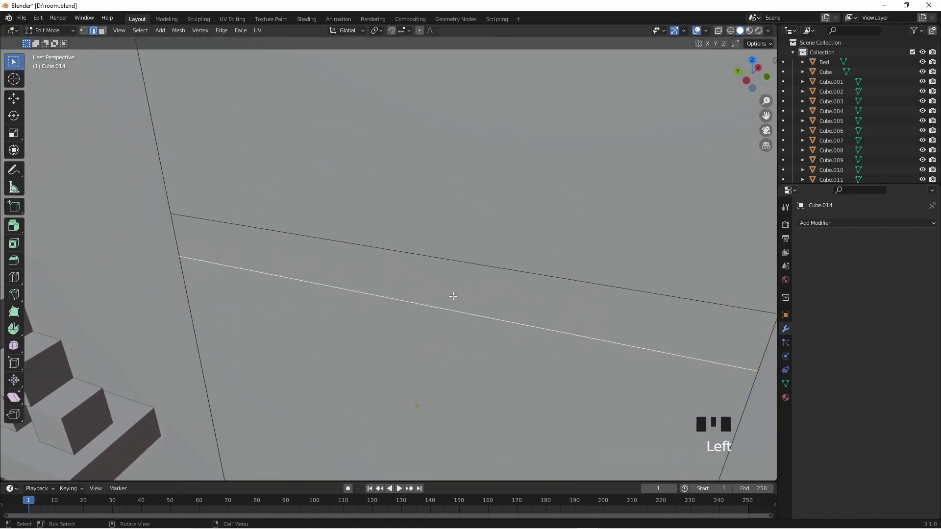
pyautogui.press('3')
pyautogui.click(455, 292)
pyautogui.moveTo(483, 290); pyautogui.dragTo(439, 287, button='middle')
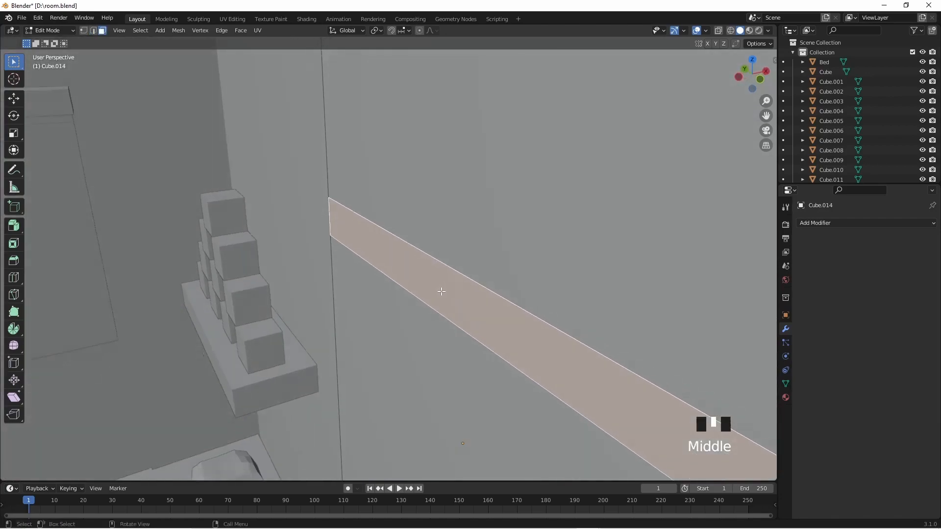
pyautogui.scroll(-3, 465, 312)
pyautogui.keyDown('shift'); pyautogui.click(578, 377); pyautogui.keyUp('shift')
pyautogui.moveTo(578, 377); pyautogui.dragTo(444, 348, button='middle')
pyautogui.keyDown('shift'); pyautogui.click(198, 397); pyautogui.keyUp('shift')
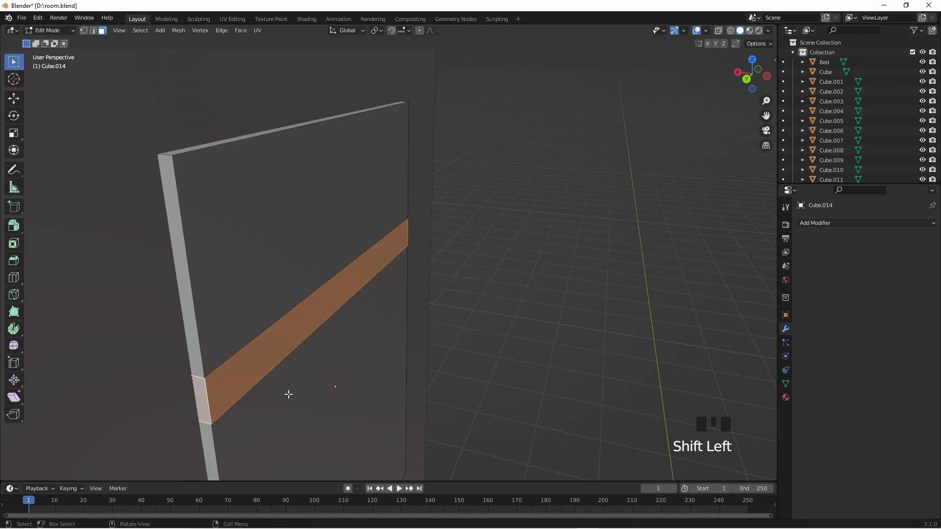
pyautogui.press('e')
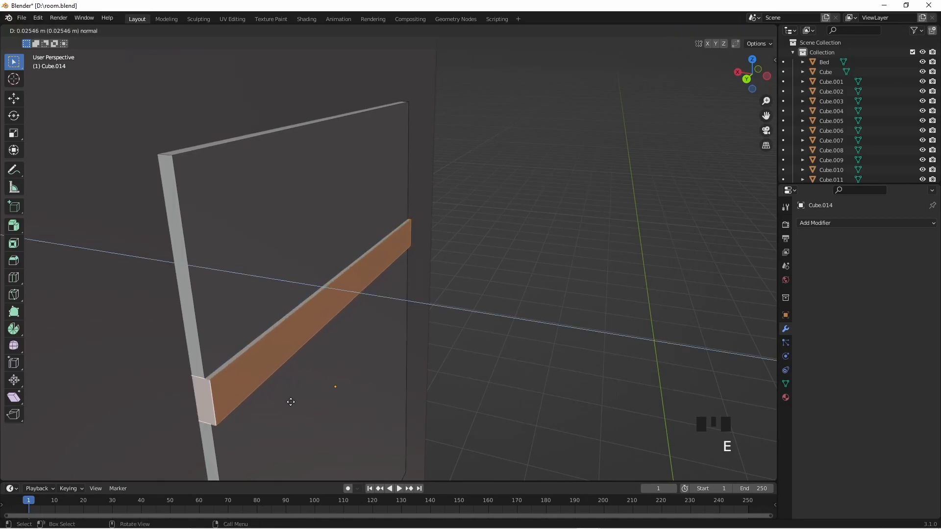
pyautogui.click(290, 407)
# Step: Try shifting the extruded band along the Z axis and tilting it about the X axis
pyautogui.moveTo(374, 361); pyautogui.dragTo(527, 363, button='middle')
pyautogui.press('g')
pyautogui.press('z')
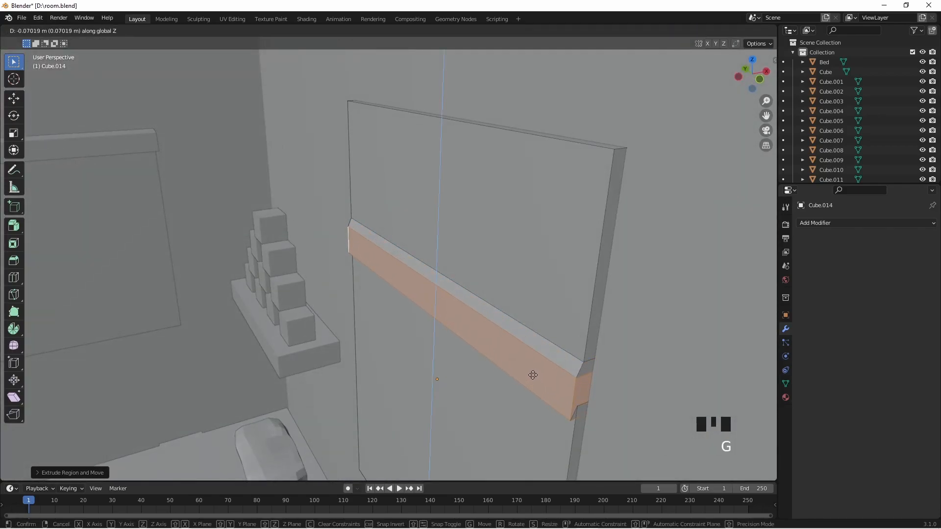
pyautogui.press('g')
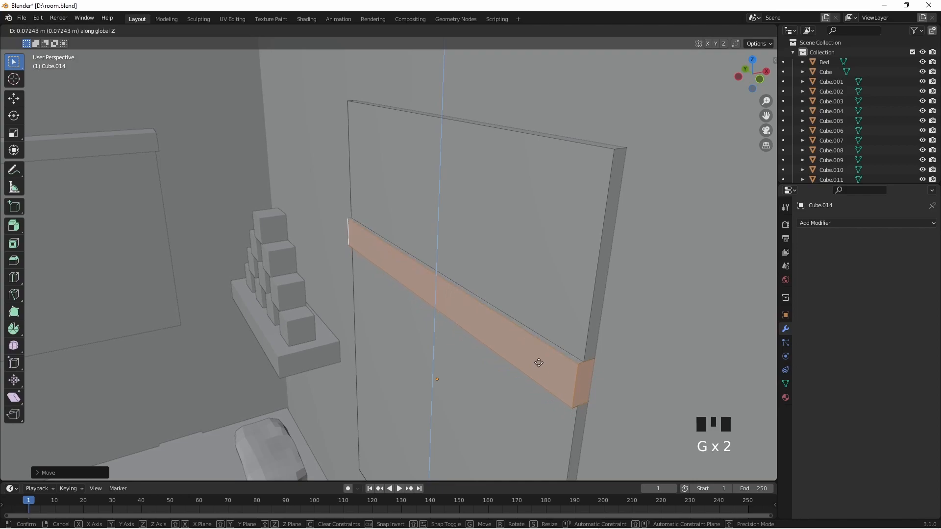
pyautogui.click(539, 363)
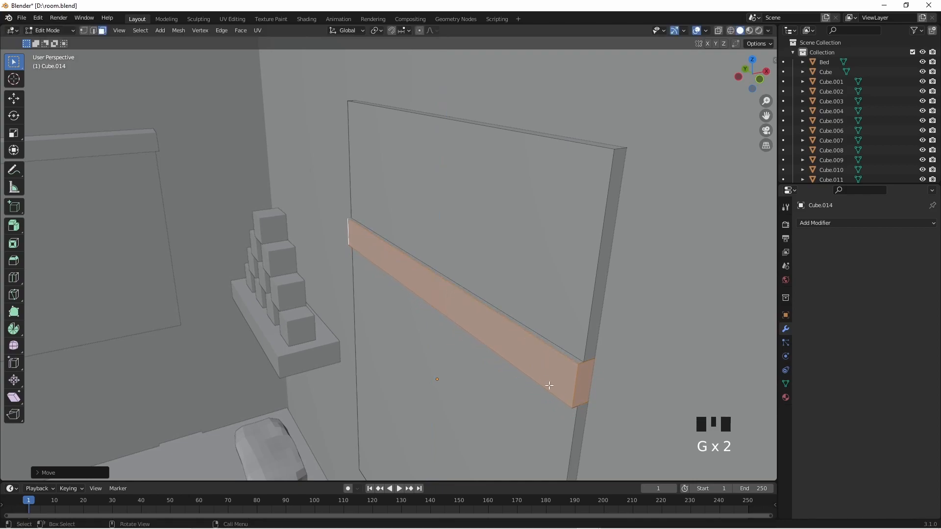
pyautogui.moveTo(558, 398); pyautogui.dragTo(551, 401, button='middle')
pyautogui.press('r')
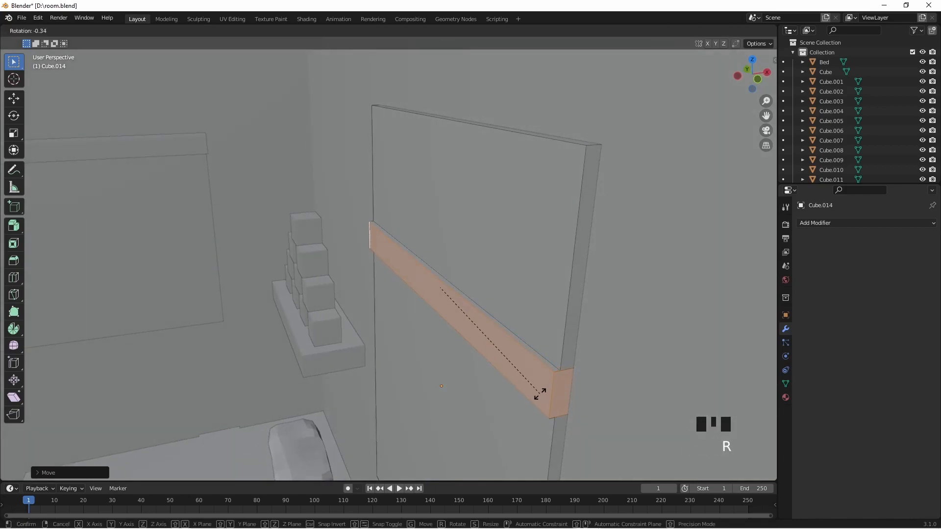
pyautogui.press('x')
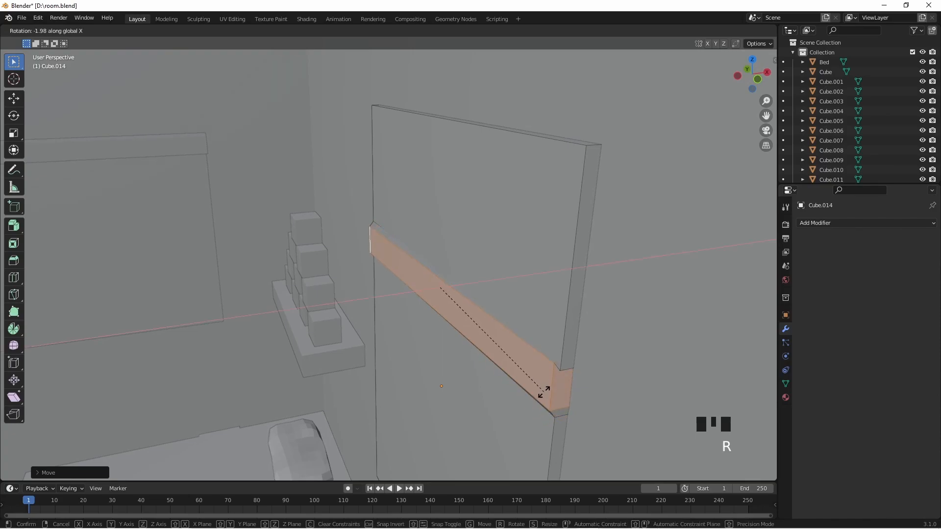
pyautogui.click(549, 385)
# Step: Extrude the end faces of the band outward on both sides so it overhangs the panel, the first by about 0.02 m
pyautogui.moveTo(552, 393); pyautogui.dragTo(597, 302, button='middle')
pyautogui.moveTo(588, 348); pyautogui.dragTo(543, 439, button='middle')
pyautogui.click(550, 380)
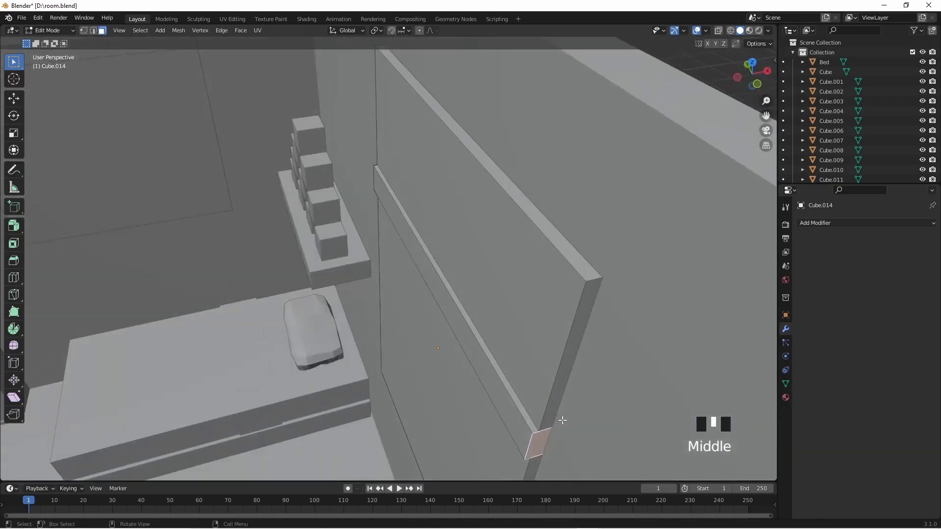
pyautogui.press('e')
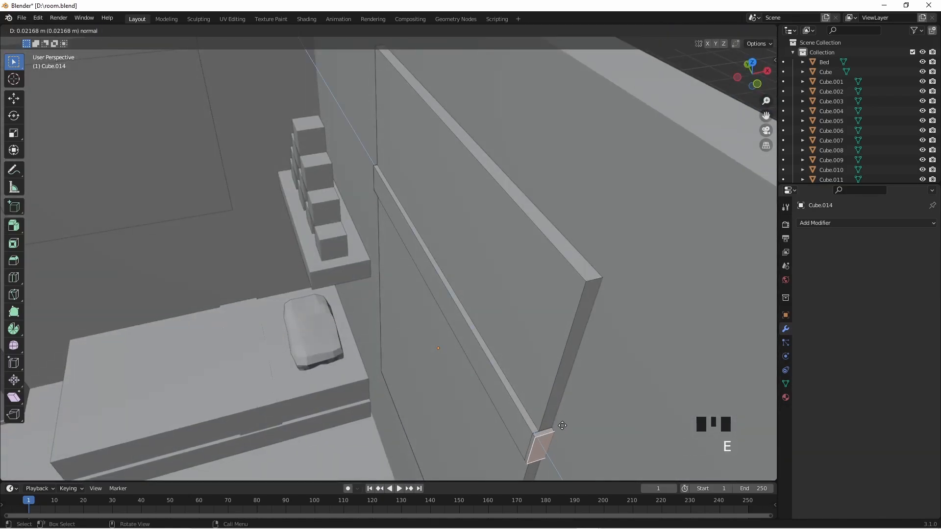
pyautogui.click(562, 426)
pyautogui.moveTo(562, 427); pyautogui.dragTo(604, 381, button='middle')
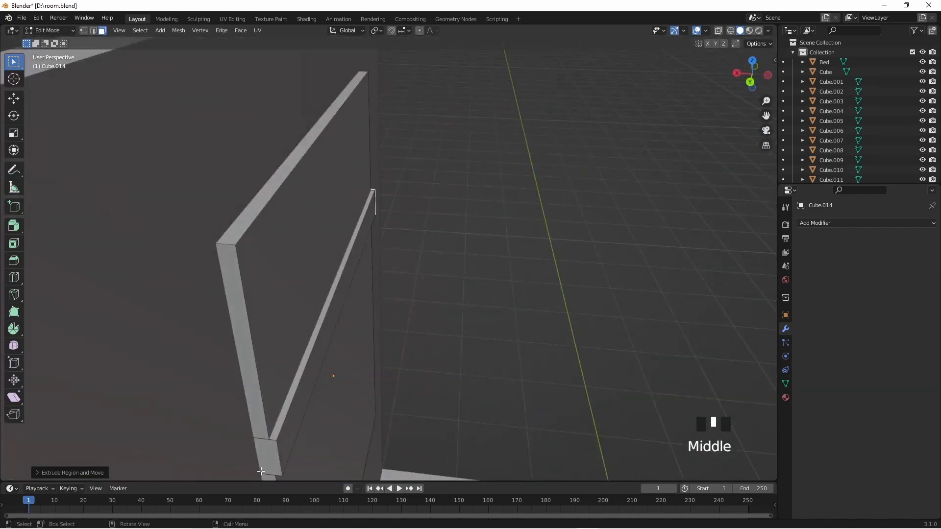
pyautogui.click(274, 459)
pyautogui.press('e')
pyautogui.click(300, 457)
# Step: Delete the large front face of the wall panel below the band
pyautogui.moveTo(300, 457); pyautogui.dragTo(234, 387, button='middle')
pyautogui.moveTo(312, 383)
pyautogui.mouseDown(button='middle')
pyautogui.moveTo(304, 377)
pyautogui.moveTo(323, 385)
pyautogui.mouseUp(button='middle')
pyautogui.scroll(-3, 358, 310)
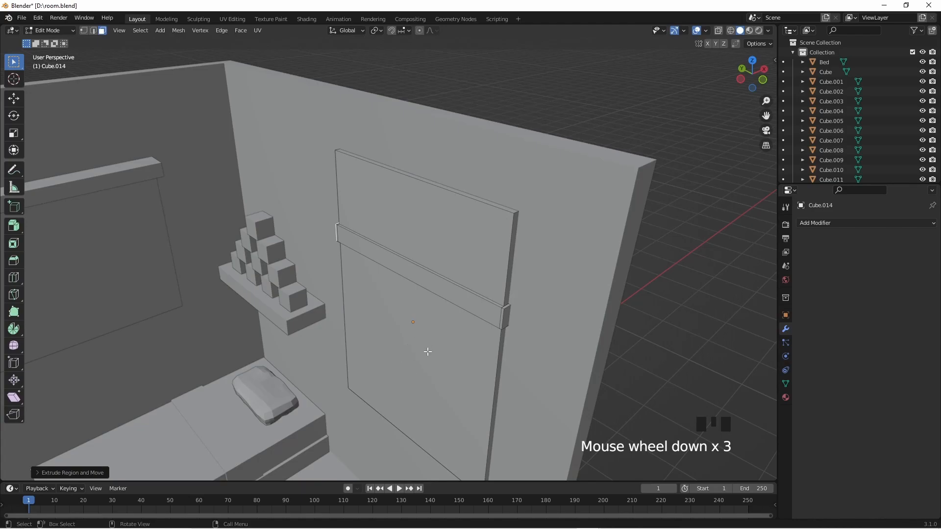
pyautogui.moveTo(425, 350); pyautogui.dragTo(514, 341, button='middle')
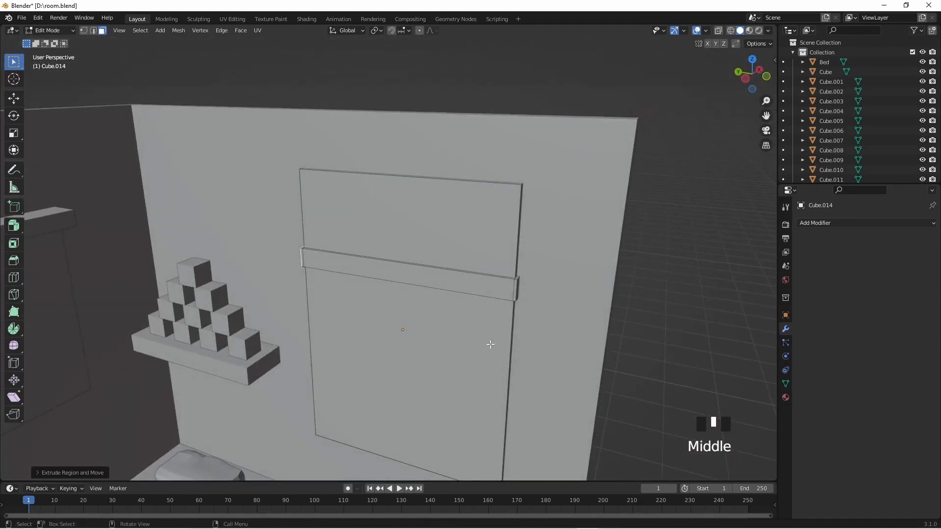
pyautogui.click(466, 348)
pyautogui.click(423, 367)
pyautogui.keyDown('shift'); pyautogui.moveTo(425, 343); pyautogui.dragTo(448, 266, button='middle'); pyautogui.keyUp('shift')
pyautogui.press('x')
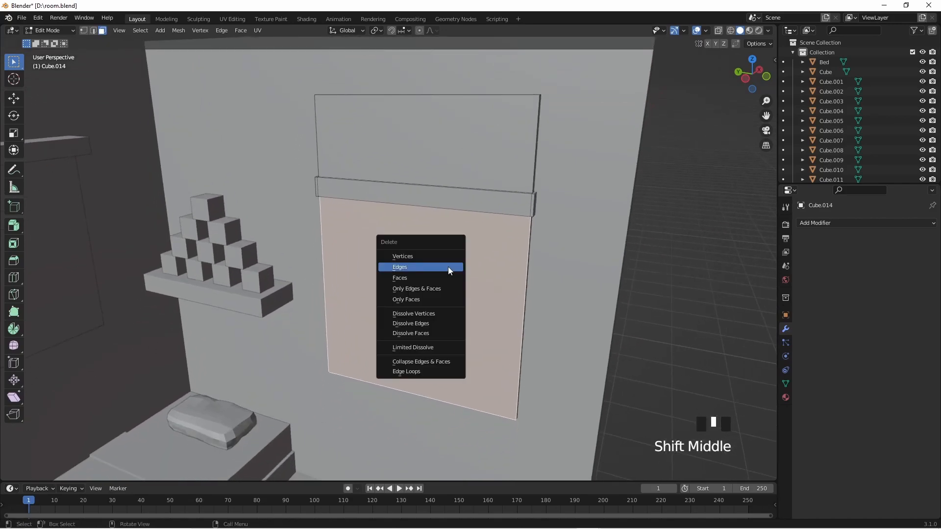
pyautogui.click(448, 278)
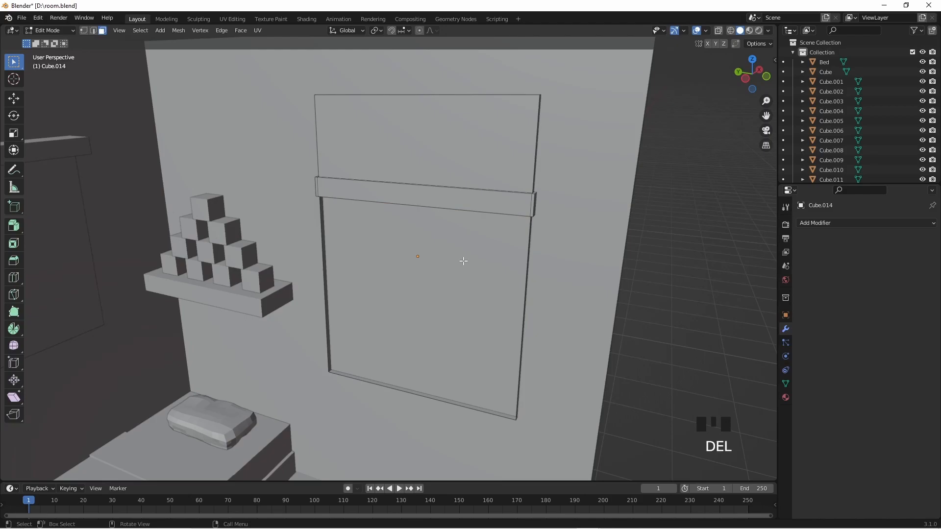
# Step: Delete the exposed back face inside the opening below the band and return to Object Mode
pyautogui.moveTo(464, 261); pyautogui.dragTo(435, 315, button='middle')
pyautogui.click(436, 301)
pyautogui.press('Delete')
pyautogui.click(436, 301)
pyautogui.scroll(-3, 434, 316)
pyautogui.keyDown('shift'); pyautogui.moveTo(236, 269); pyautogui.dragTo(401, 276, button='middle'); pyautogui.keyUp('shift')
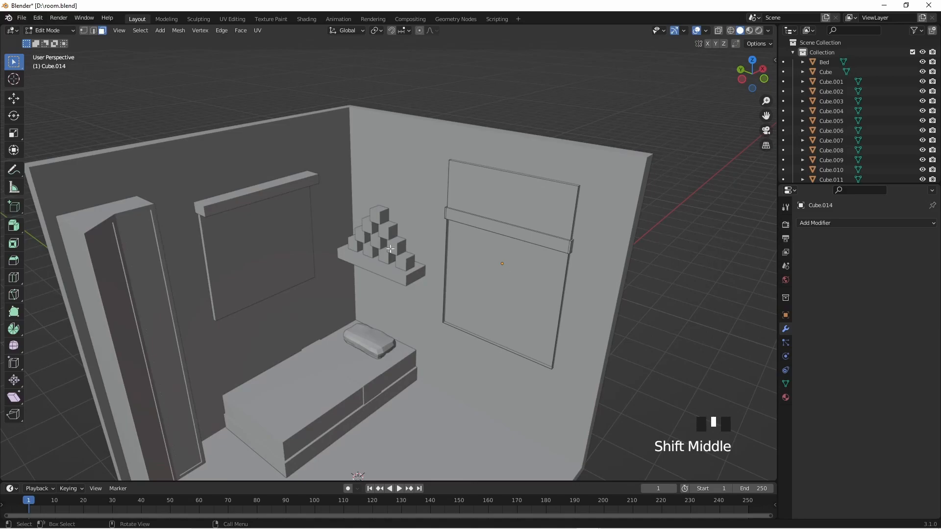
pyautogui.press('Tab')
# Step: Duplicate the long bar above the bed and place the copy in front of the framed wall panel
pyautogui.click(285, 205)
pyautogui.click(293, 184)
pyautogui.moveTo(293, 184); pyautogui.dragTo(387, 276, button='middle')
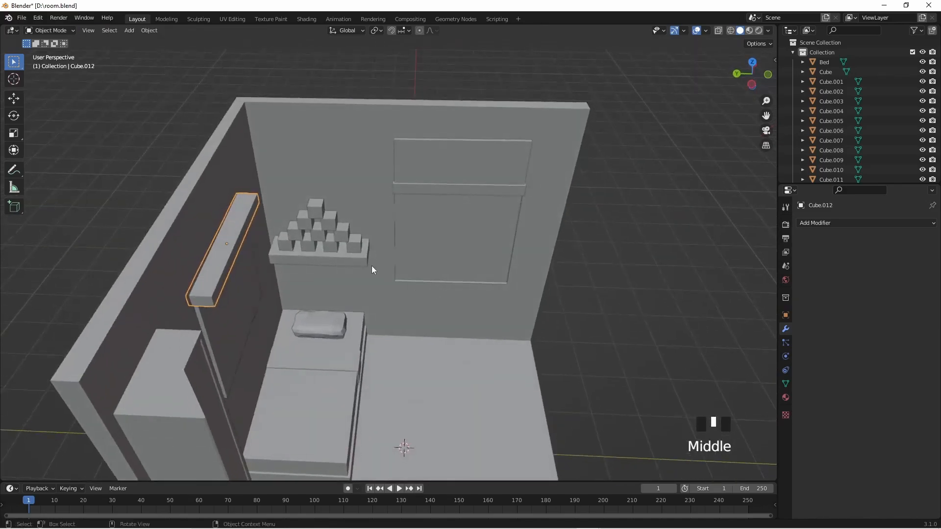
pyautogui.hotkey('shift', 's')
pyautogui.press('Escape')
pyautogui.hotkey('shift', 'd')
pyautogui.click(527, 293)
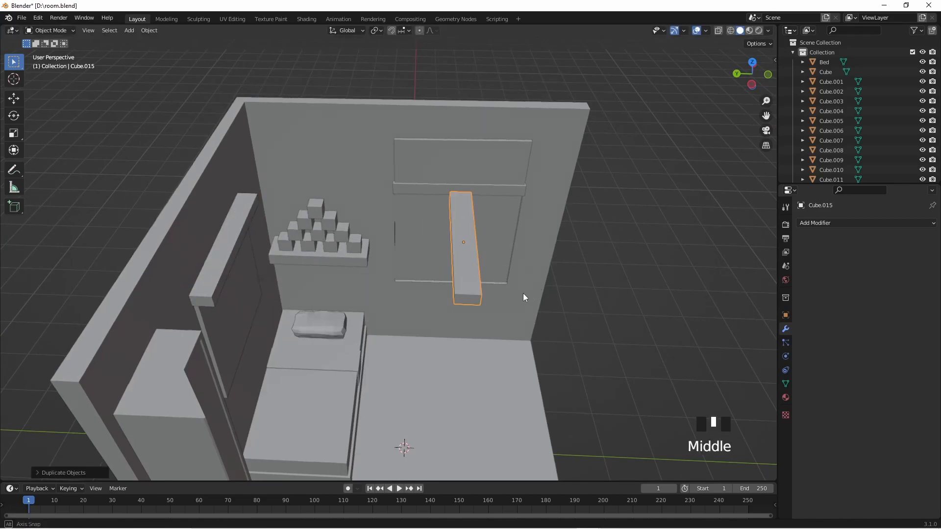
# Step: Rotate the duplicated bar 90° about the Z axis so it runs parallel to the framed panel's wall
pyautogui.moveTo(528, 293); pyautogui.dragTo(426, 293, button='middle')
pyautogui.write('r')
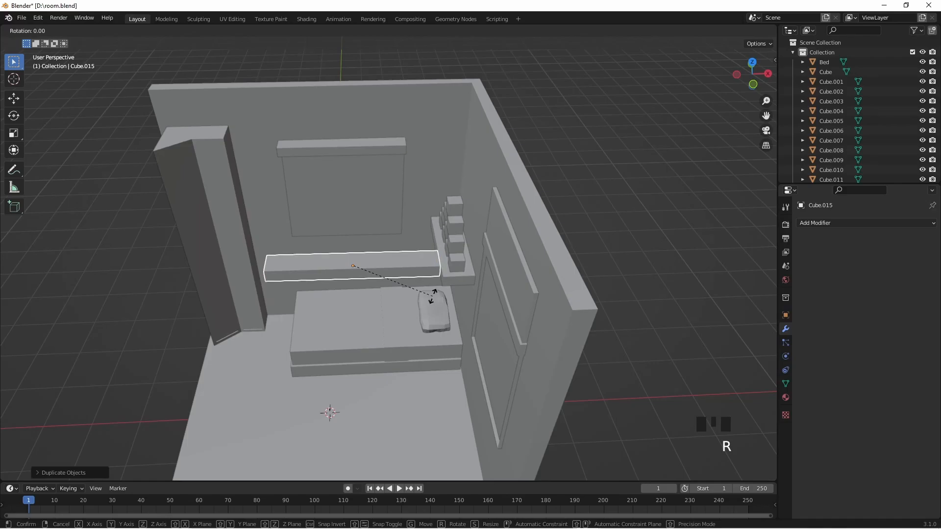
pyautogui.write('y90')
pyautogui.press('Return')
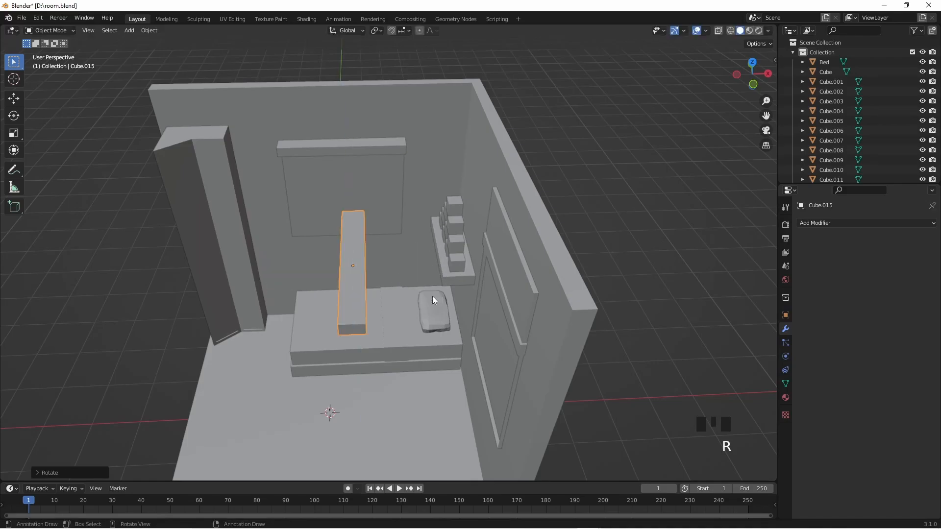
# Step: Raise the duplicated bar slightly and move it along X until it sits close to the framed panel's wall
pyautogui.press('g')
pyautogui.press('z')
pyautogui.click(433, 286)
pyautogui.press('g')
pyautogui.press('x')
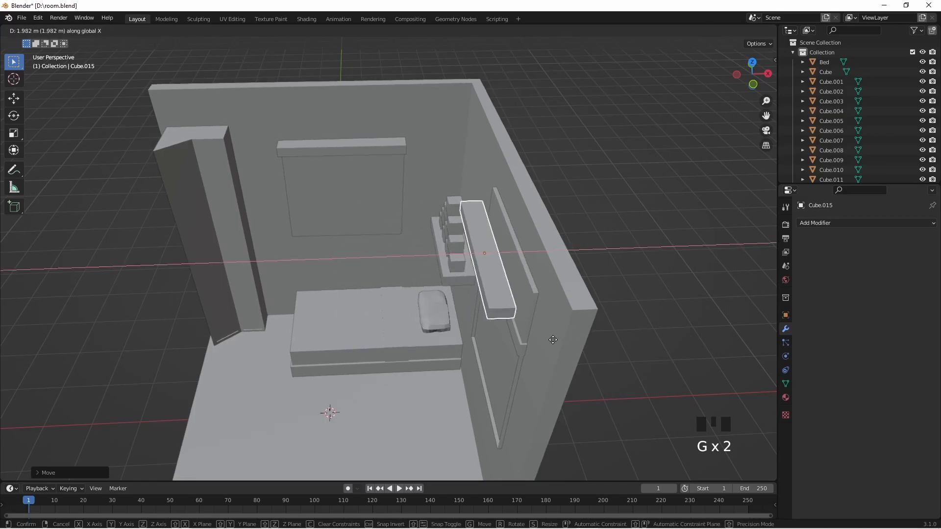
pyautogui.click(567, 341)
pyautogui.moveTo(567, 341); pyautogui.dragTo(613, 294, button='middle')
pyautogui.scroll(4, 542, 222)
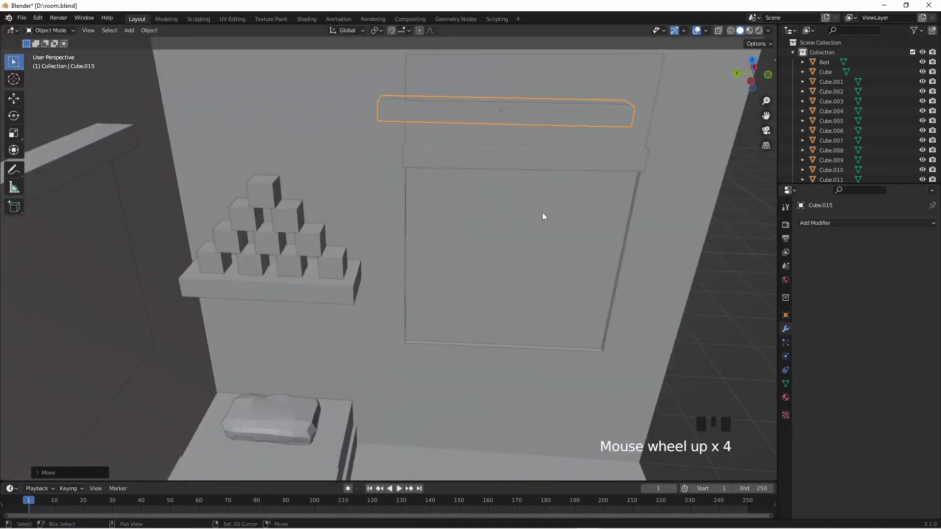
pyautogui.keyDown('shift'); pyautogui.moveTo(542, 222); pyautogui.dragTo(478, 273, button='middle'); pyautogui.keyUp('shift')
pyautogui.press('g')
pyautogui.press('x')
pyautogui.click(498, 283)
# Step: Scale the bar down to roughly the frame's inner width and centre it on the panel along Y
pyautogui.press('g')
pyautogui.press('y')
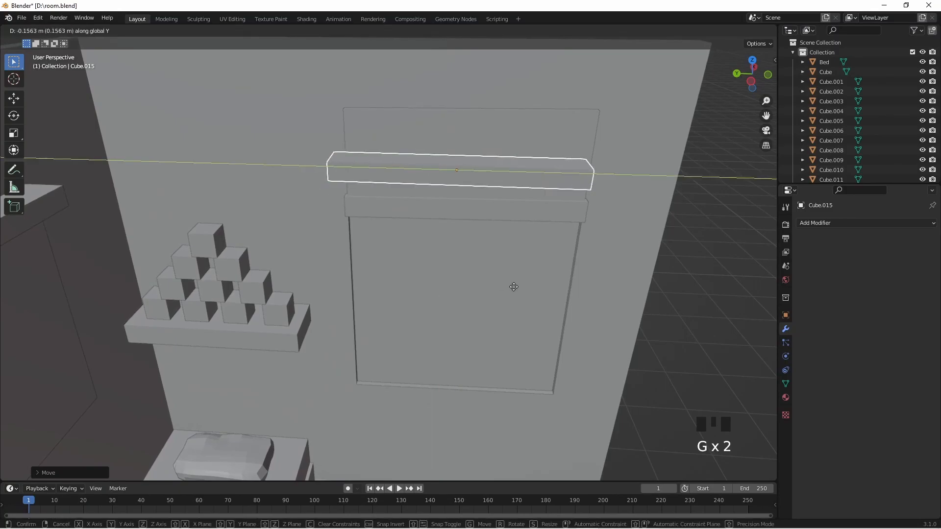
pyautogui.click(625, 313)
pyautogui.press('s')
pyautogui.click(601, 303)
pyautogui.press('g')
pyautogui.press('y')
pyautogui.click(603, 304)
# Step: Lower the bar about 0.95 m into the opening below the band and straighten it parallel to the panel
pyautogui.press('g')
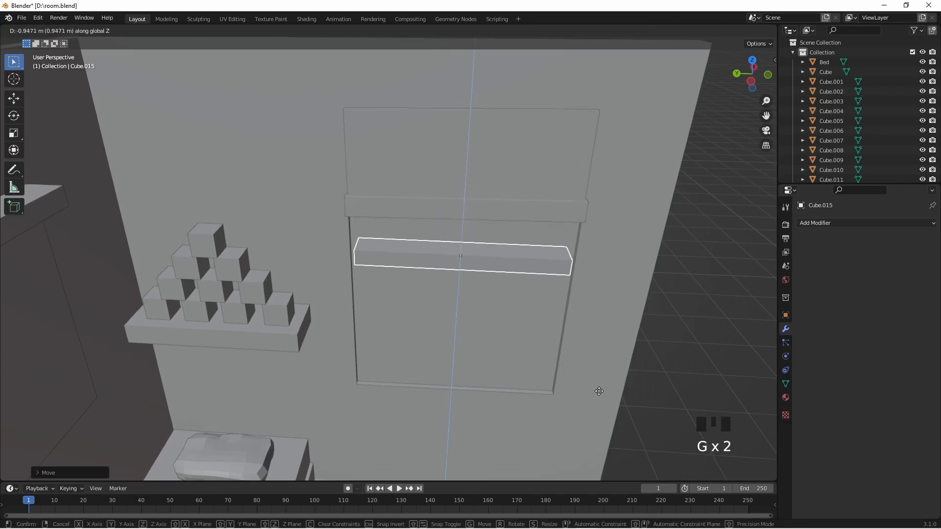
pyautogui.click(600, 392)
pyautogui.scroll(3, 602, 293)
pyautogui.moveTo(603, 292); pyautogui.dragTo(605, 346, button='middle')
pyautogui.scroll(-5, 611, 279)
pyautogui.keyDown('shift'); pyautogui.moveTo(611, 279); pyautogui.dragTo(605, 315, button='middle'); pyautogui.keyUp('shift')
pyautogui.press('KP_7')
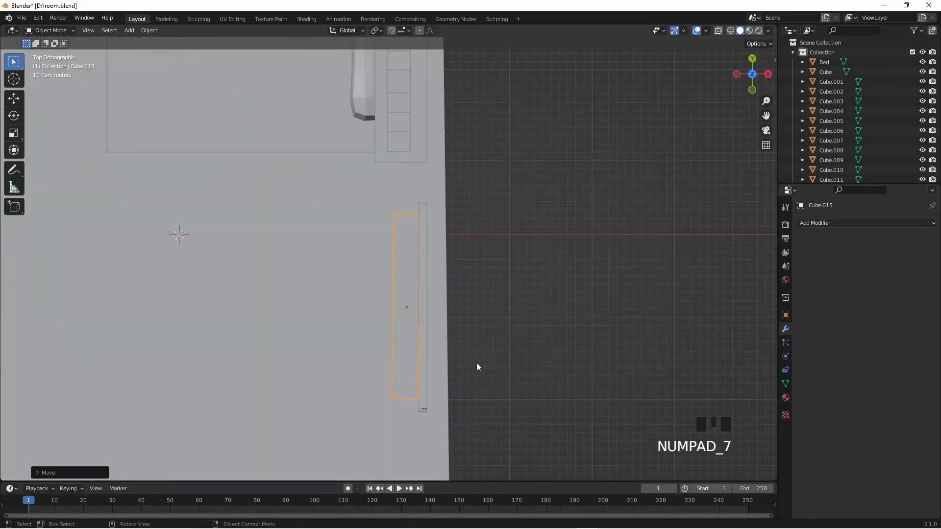
pyautogui.press('r')
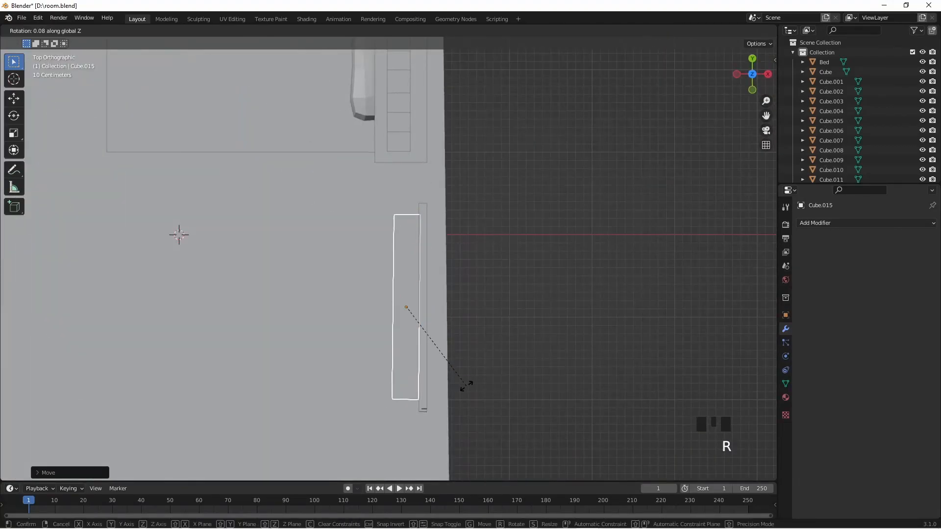
pyautogui.click(486, 354)
# Step: Stretch the bar along Y by a factor of about 1.08 and shift it along Y to line up with the frame
pyautogui.moveTo(487, 354); pyautogui.dragTo(489, 329, button='middle')
pyautogui.scroll(3, 537, 357)
pyautogui.press('s')
pyautogui.press('y')
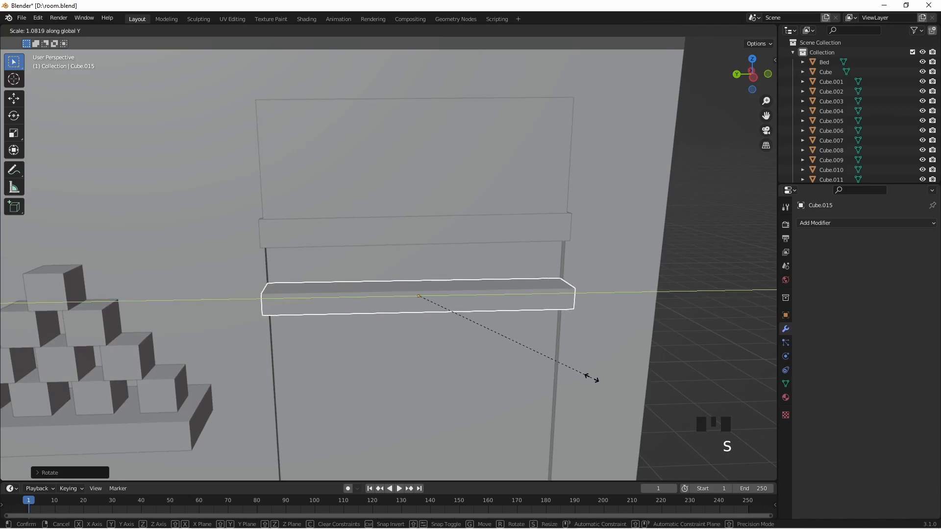
pyautogui.click(591, 378)
pyautogui.moveTo(595, 382); pyautogui.dragTo(589, 351, button='middle')
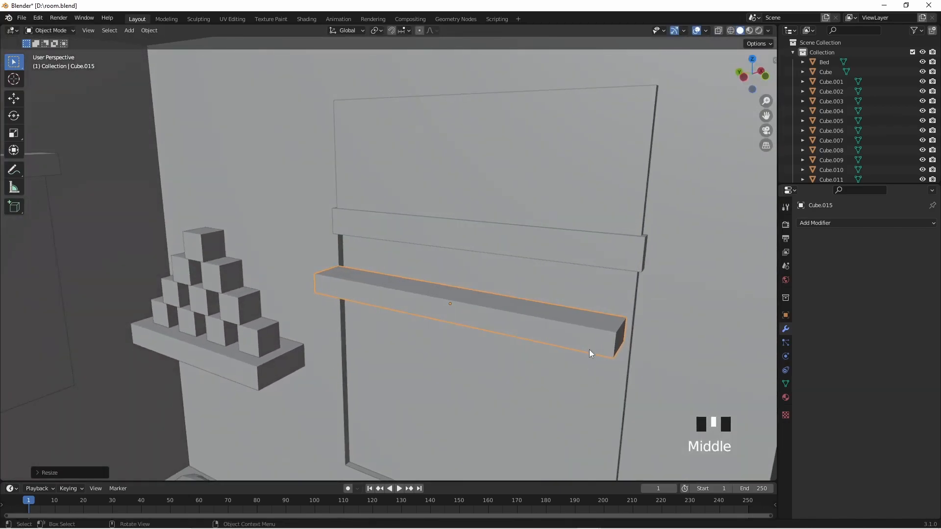
pyautogui.press('g')
pyautogui.press('y')
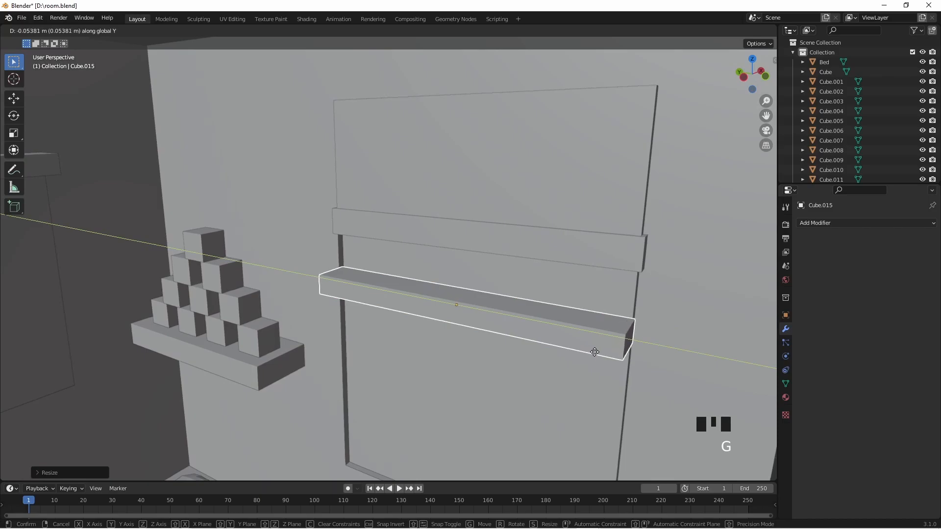
pyautogui.click(590, 350)
# Step: Fine-tune the bar's length along Y and recentre it between the frame's side edges
pyautogui.moveTo(589, 351); pyautogui.dragTo(491, 359, button='middle')
pyautogui.press('s')
pyautogui.press('y')
pyautogui.click(496, 359)
pyautogui.moveTo(496, 359); pyautogui.dragTo(457, 372, button='middle')
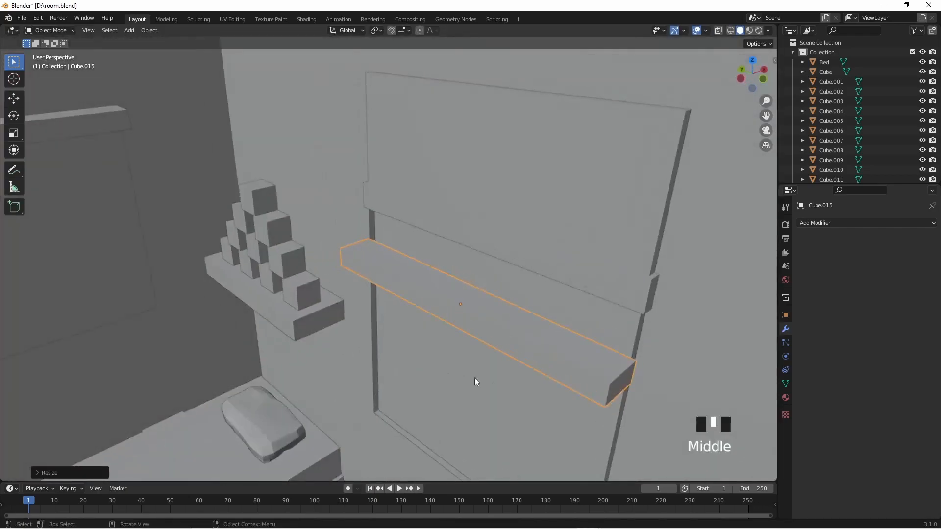
pyautogui.press('g')
pyautogui.press('y')
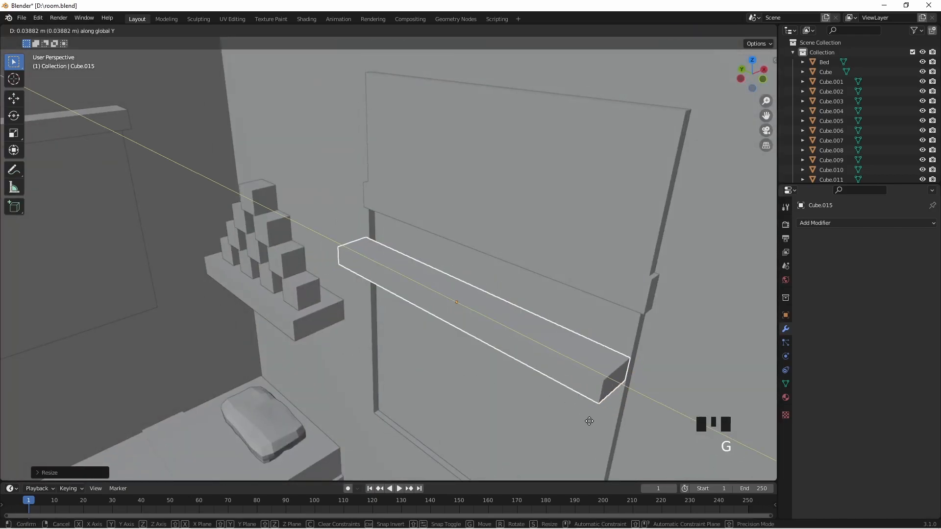
pyautogui.click(583, 412)
# Step: Flatten the bar into a slat by scaling it to about 0.3 along Z and 0.76 along X
pyautogui.moveTo(542, 382); pyautogui.dragTo(584, 424, button='middle')
pyautogui.scroll(-3, 589, 387)
pyautogui.moveTo(589, 386); pyautogui.dragTo(448, 342, button='middle')
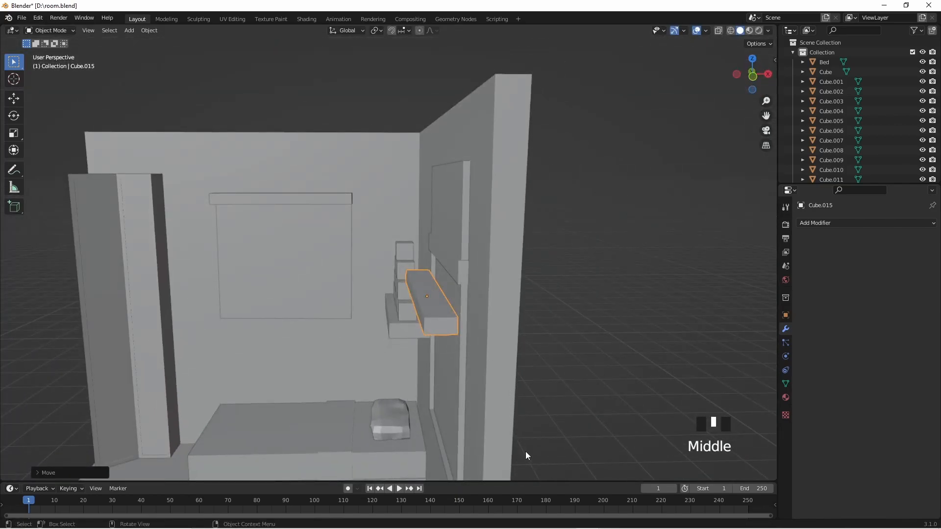
pyautogui.press('s')
pyautogui.press('z')
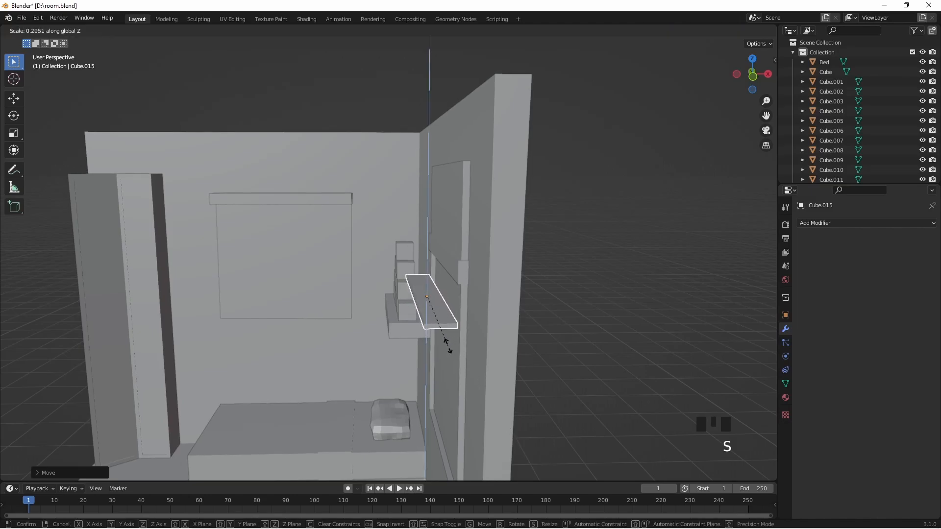
pyautogui.click(445, 344)
pyautogui.moveTo(445, 362); pyautogui.dragTo(451, 405, button='middle')
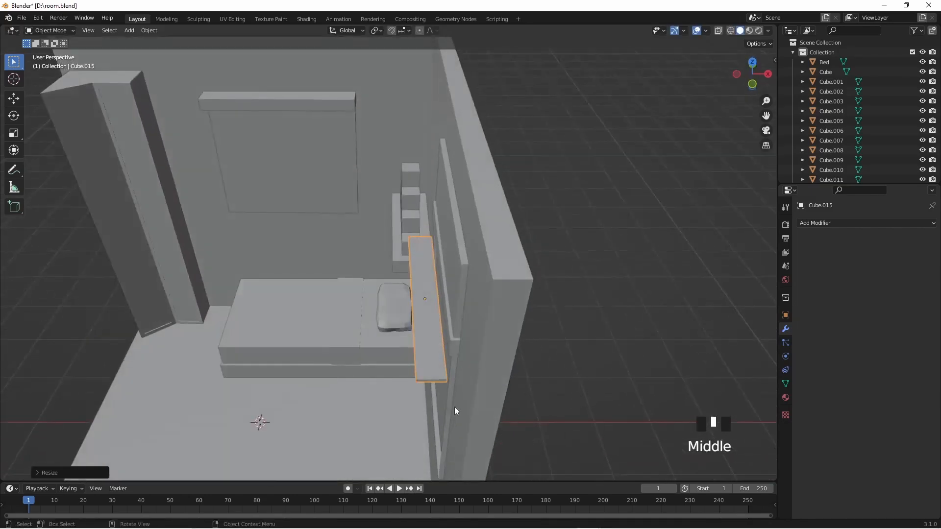
pyautogui.press('s')
pyautogui.press('x')
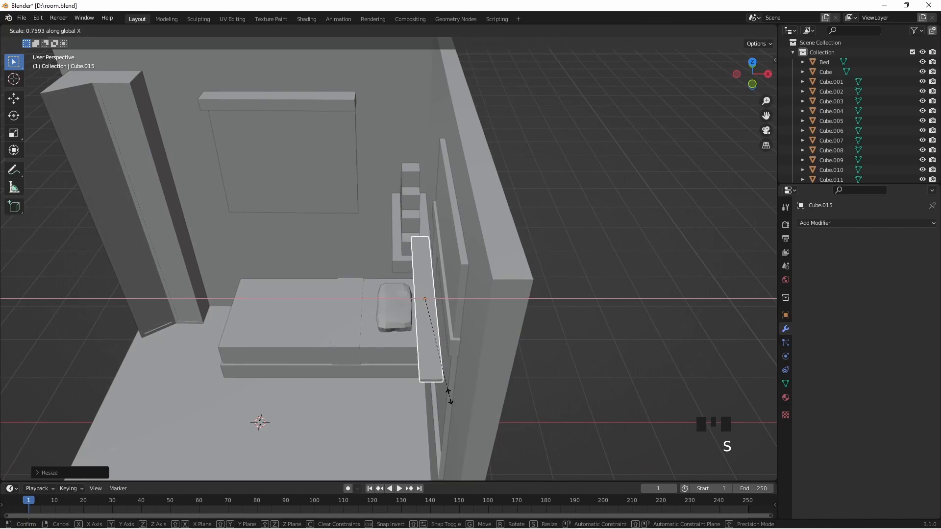
pyautogui.click(449, 400)
# Step: Move the slat along X in front view until its back edge meets the panel's front face
pyautogui.press('KP_3')
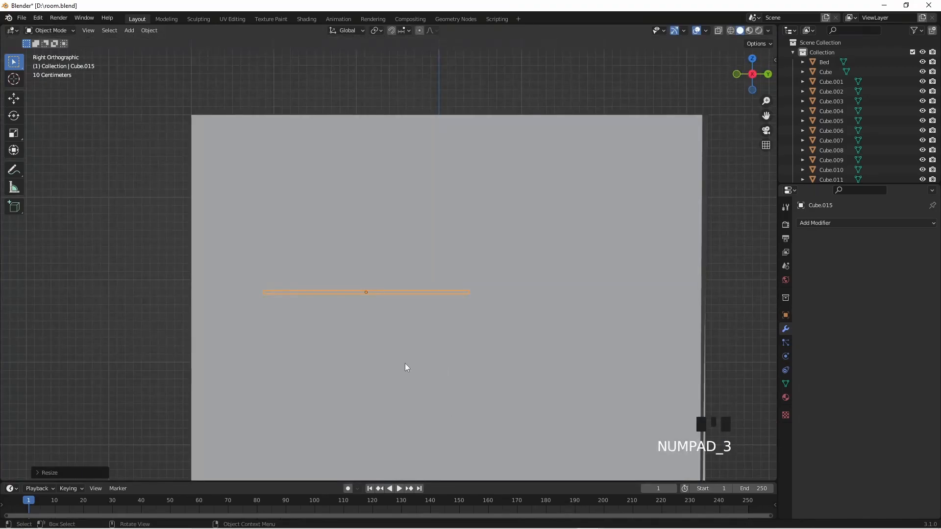
pyautogui.press('KP_1')
pyautogui.scroll(5, 433, 278)
pyautogui.scroll(3, 433, 277)
pyautogui.keyDown('shift'); pyautogui.moveTo(519, 351); pyautogui.dragTo(458, 325, button='middle'); pyautogui.keyUp('shift')
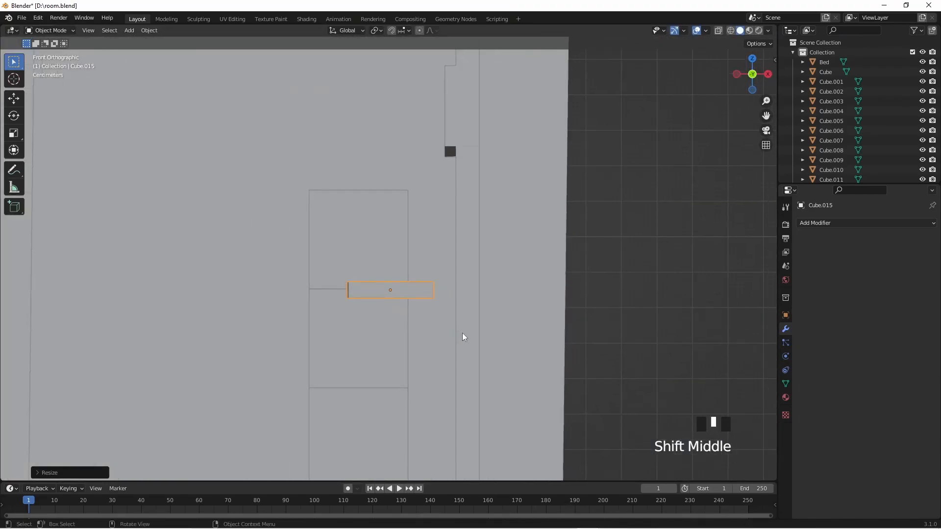
pyautogui.press('g')
pyautogui.press('x')
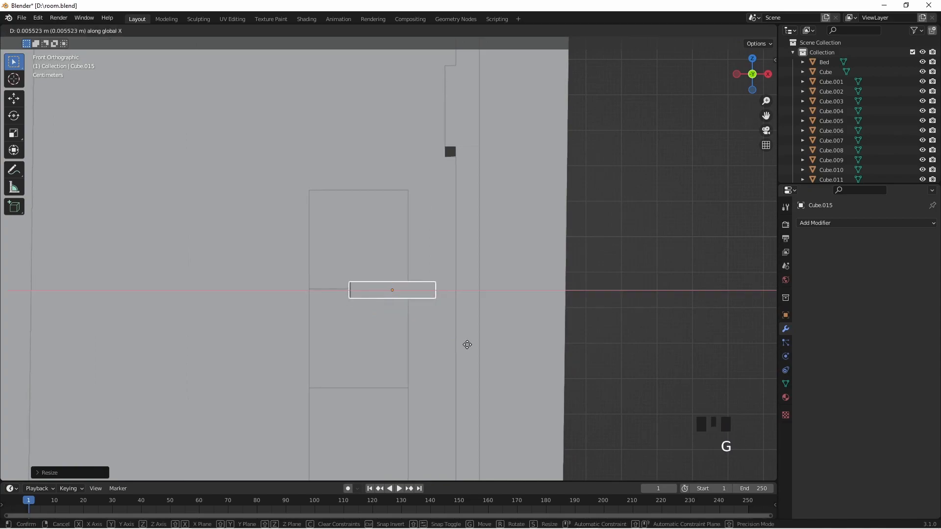
pyautogui.click(487, 348)
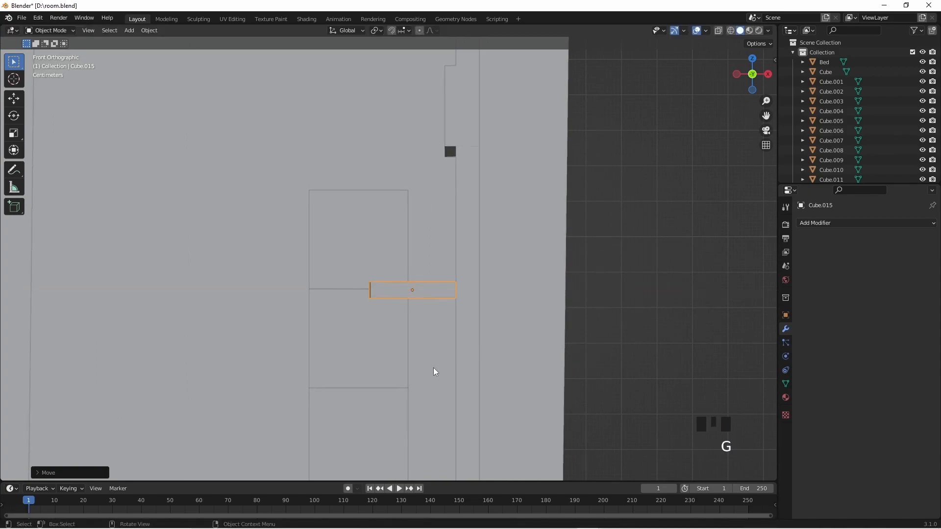
# Step: Tilt the slat about 35° in front view and nudge it along X so its upper edge meets the panel
pyautogui.press('r')
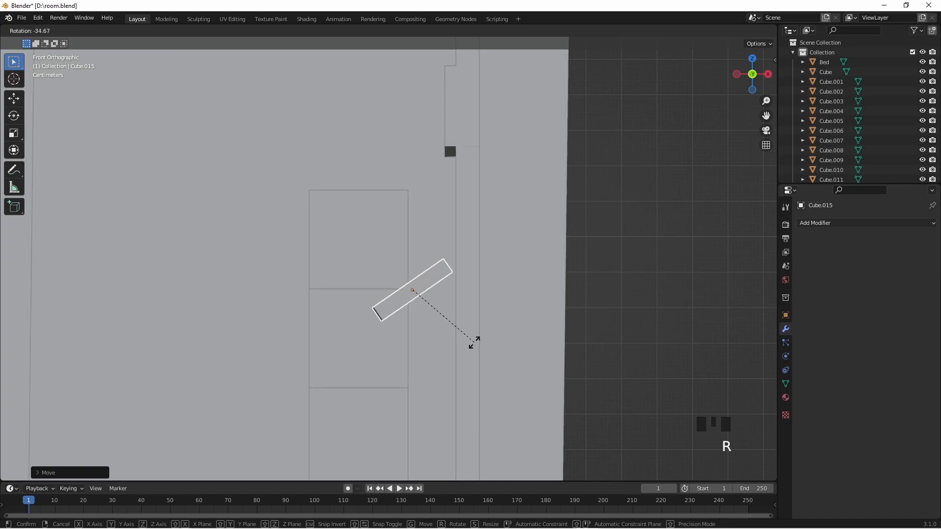
pyautogui.click(474, 343)
pyautogui.press('g')
pyautogui.press('x')
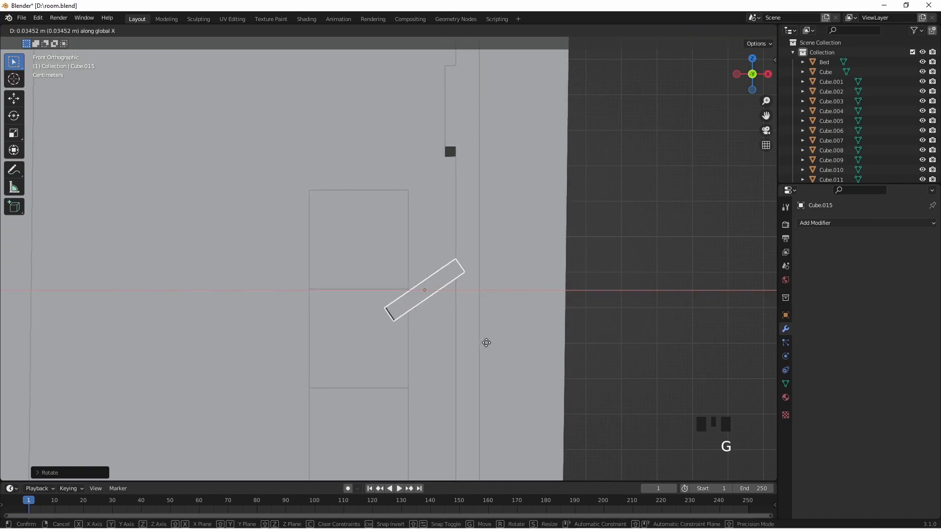
pyautogui.click(464, 345)
# Step: Raise the tilted slat along Z to just below the panel's band
pyautogui.moveTo(465, 345); pyautogui.dragTo(528, 359, button='middle')
pyautogui.scroll(-8, 530, 360)
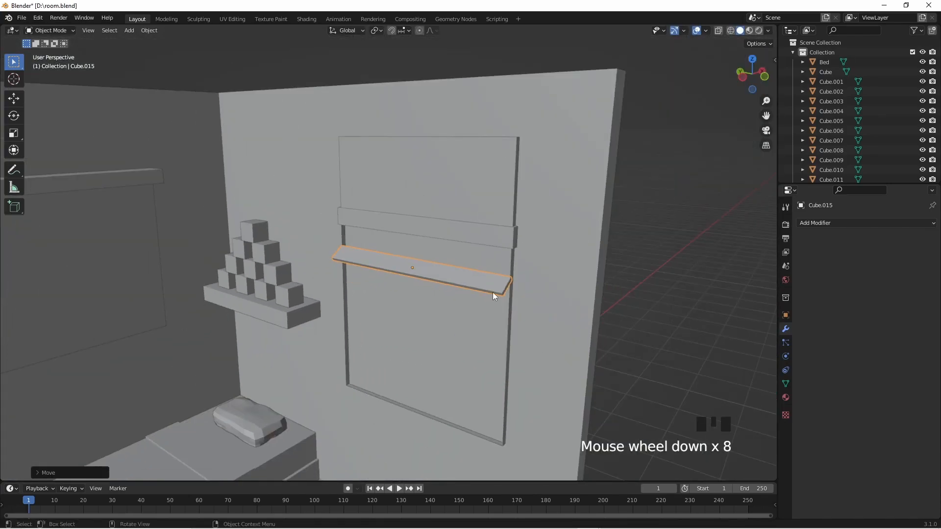
pyautogui.press('g')
pyautogui.press('z')
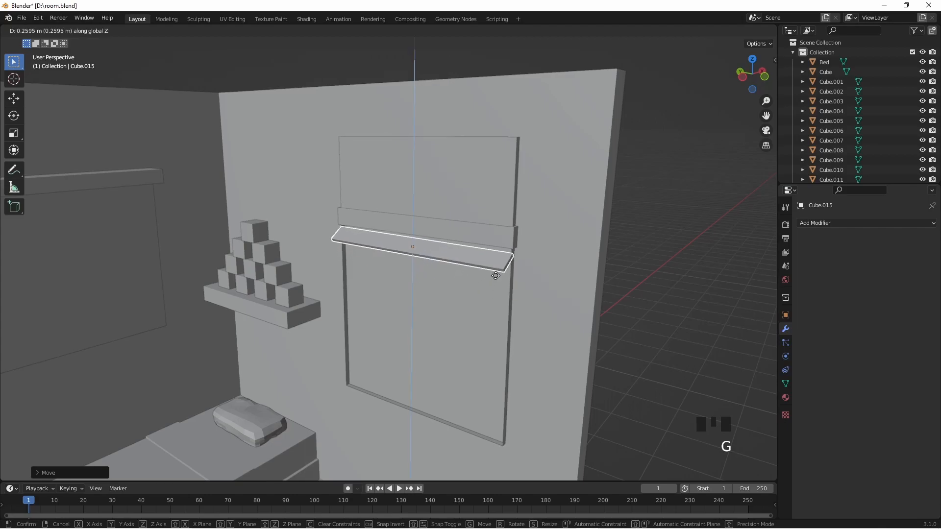
pyautogui.click(534, 280)
# Step: Add an Array modifier to the slat with a relative Z offset of -7.6
pyautogui.moveTo(534, 280); pyautogui.dragTo(557, 276, button='middle')
pyautogui.scroll(4, 557, 281)
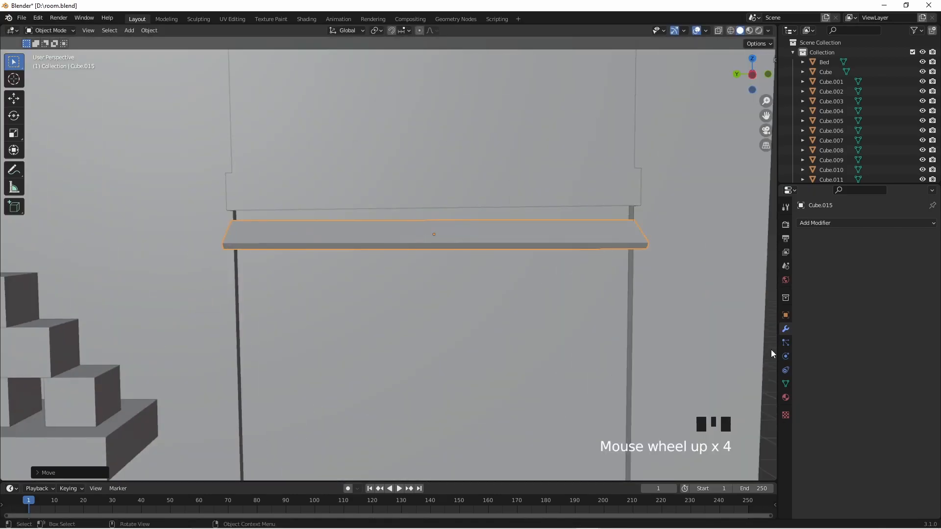
pyautogui.click(823, 220)
pyautogui.click(765, 261)
pyautogui.moveTo(654, 256); pyautogui.dragTo(545, 273, button='middle')
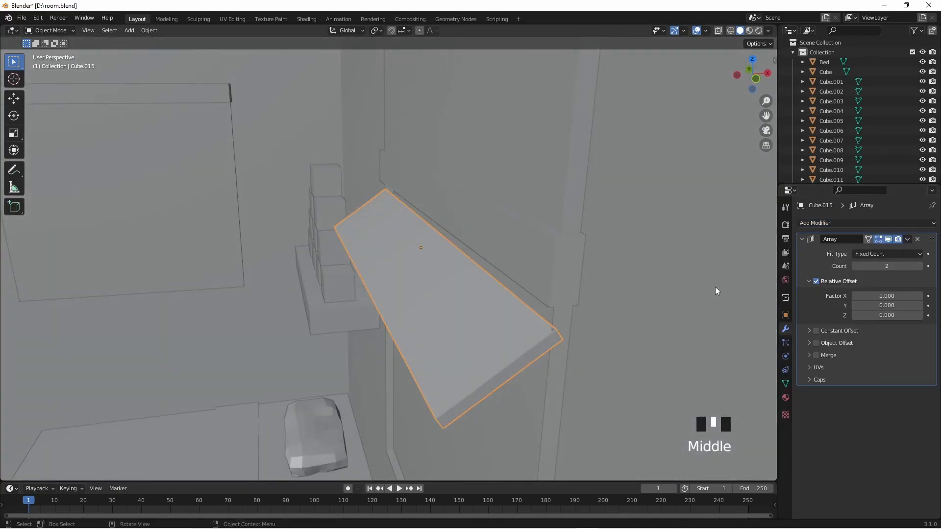
pyautogui.scroll(-3, 592, 298)
pyautogui.moveTo(886, 315); pyautogui.dragTo(838, 315)
pyautogui.moveTo(686, 313); pyautogui.dragTo(745, 307, button='middle')
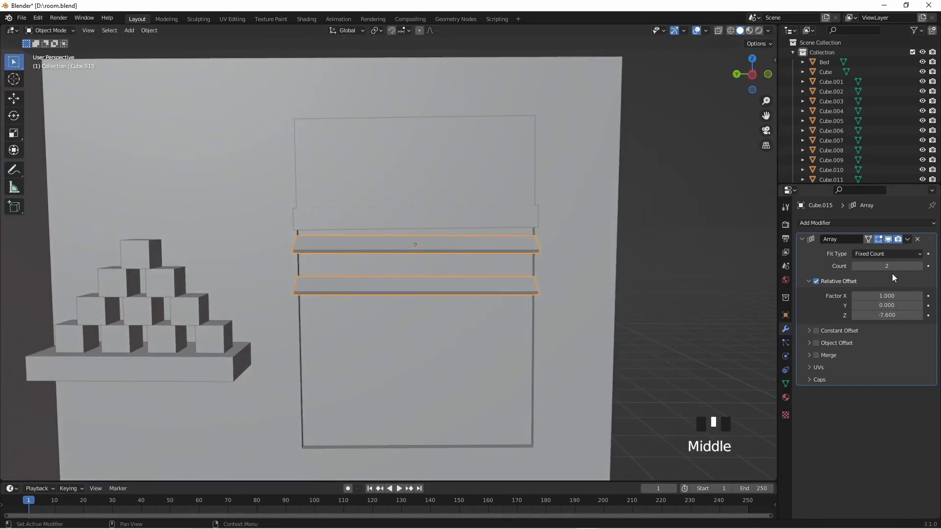
# Step: Increase the array count to 6 so the slats fill the opening below the band
pyautogui.click(919, 266)
pyautogui.click(919, 266)
pyautogui.click(919, 266)
pyautogui.click(919, 266)
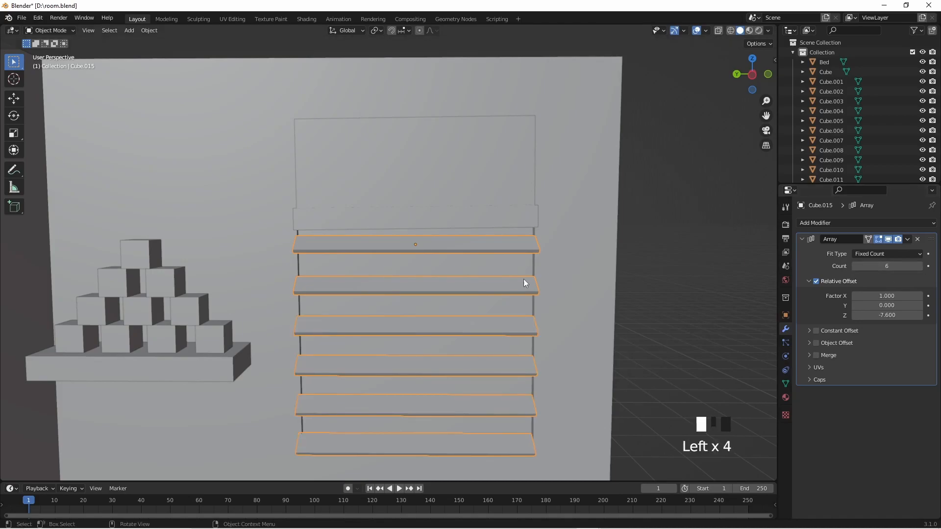
pyautogui.scroll(-2, 583, 307)
pyautogui.moveTo(583, 307); pyautogui.dragTo(543, 328, button='middle')
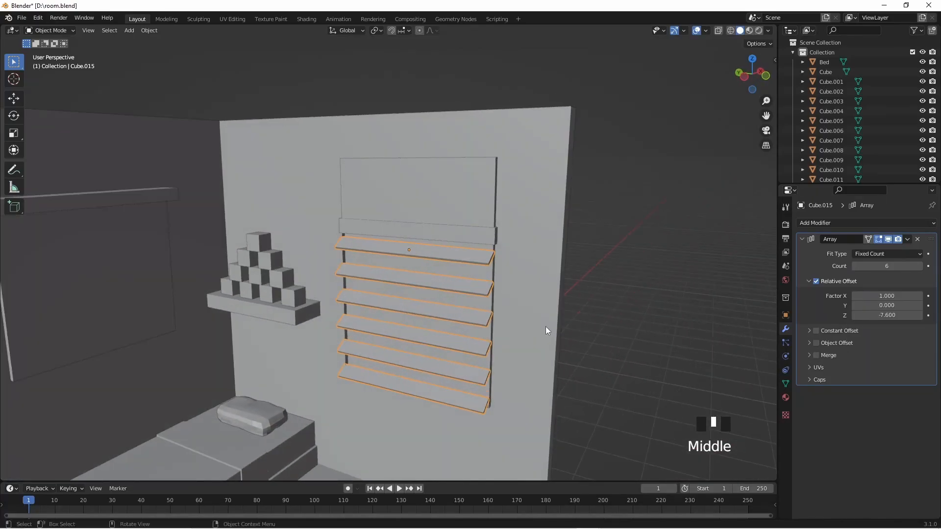
# Step: Widen the slat spacing by setting the array's relative Z offset to -7.8
pyautogui.click(853, 317)
pyautogui.click(853, 316)
pyautogui.moveTo(853, 316); pyautogui.dragTo(887, 316)
pyautogui.moveTo(625, 318); pyautogui.dragTo(623, 280, button='middle')
pyautogui.hotkey('ctrl', 'z')
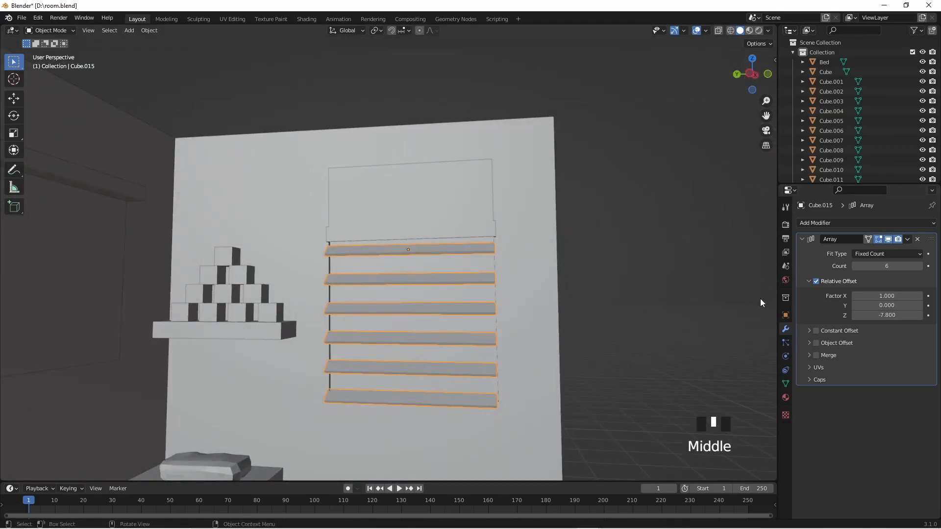
# Step: Try the array with one slat fewer and return the count to 6
pyautogui.click(884, 266)
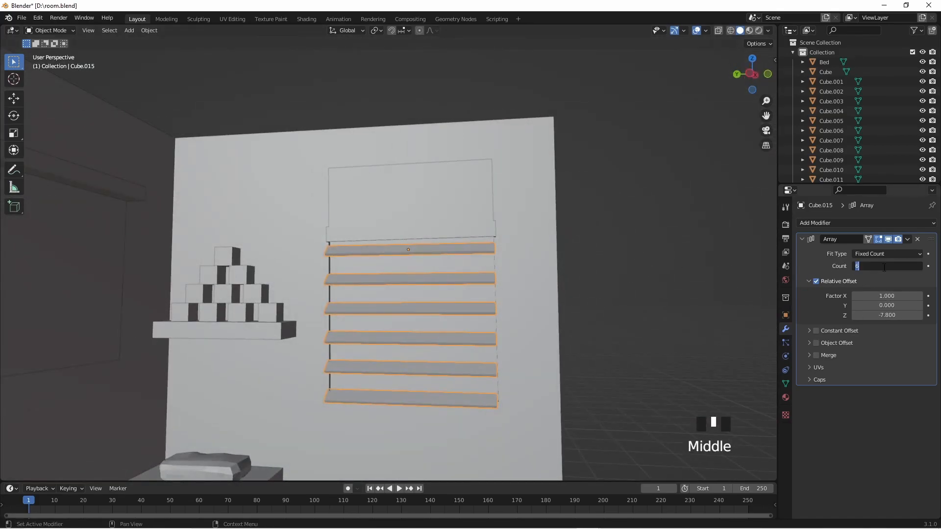
pyautogui.click(884, 267)
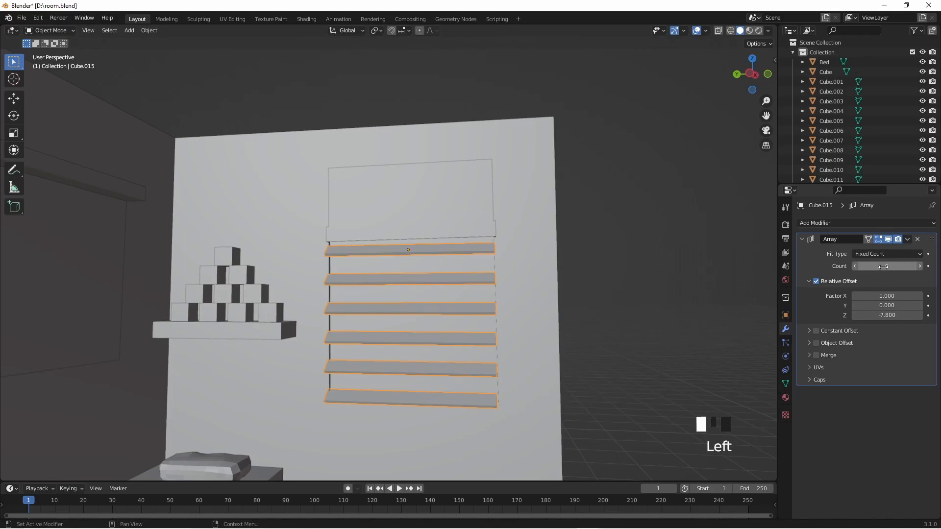
pyautogui.click(856, 266)
pyautogui.moveTo(690, 289); pyautogui.dragTo(872, 275, button='middle')
pyautogui.click(918, 266)
pyautogui.moveTo(692, 288); pyautogui.dragTo(548, 318, button='middle')
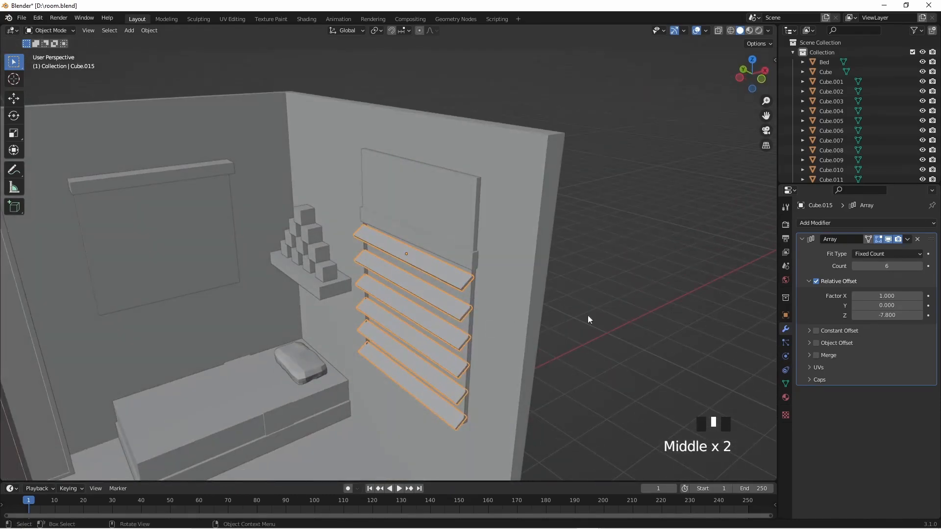
# Step: Switch to orthographic projection and examine the slats' fit in the frame from isometric and frontal angles
pyautogui.keyDown('shift'); pyautogui.moveTo(450, 319); pyautogui.dragTo(477, 322, button='middle'); pyautogui.keyUp('shift')
pyautogui.press('KP_5')
pyautogui.scroll(-3, 535, 297)
pyautogui.click(652, 321)
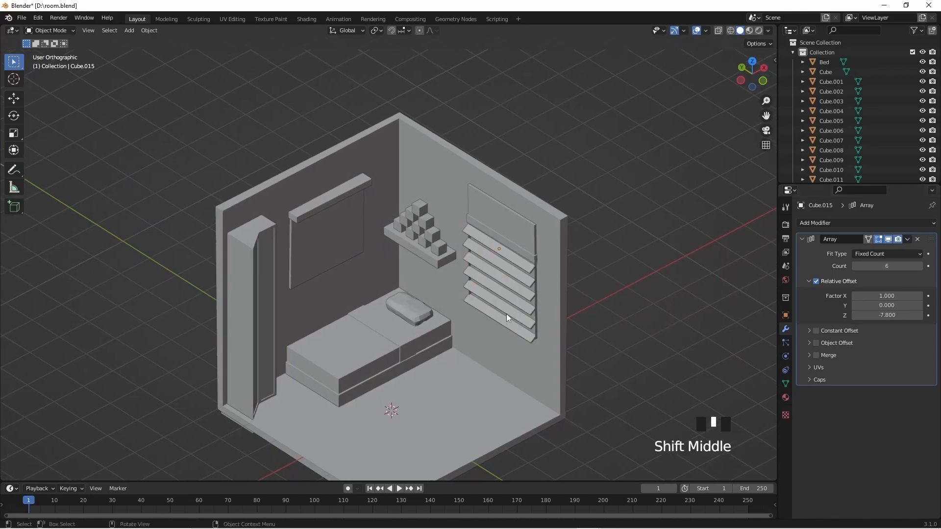
pyautogui.click(519, 265)
pyautogui.moveTo(482, 316); pyautogui.dragTo(559, 247, button='middle')
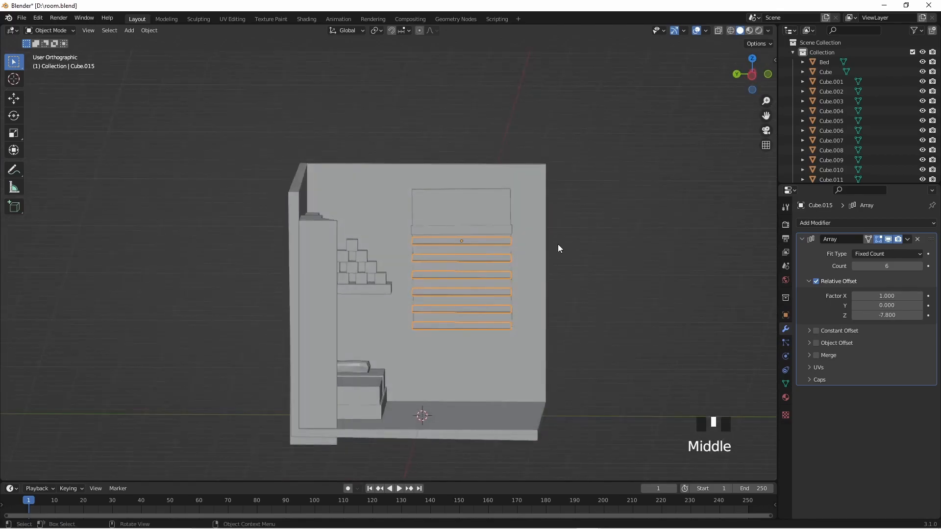
pyautogui.scroll(4, 558, 245)
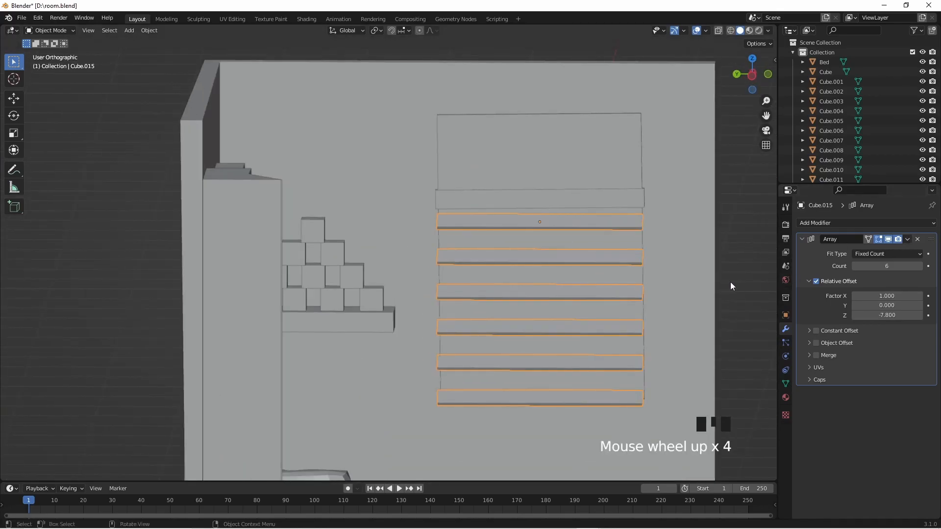
# Step: Scale the blind slats along the Z axis to about 0.8 in perspective view
pyautogui.press('KP_5')
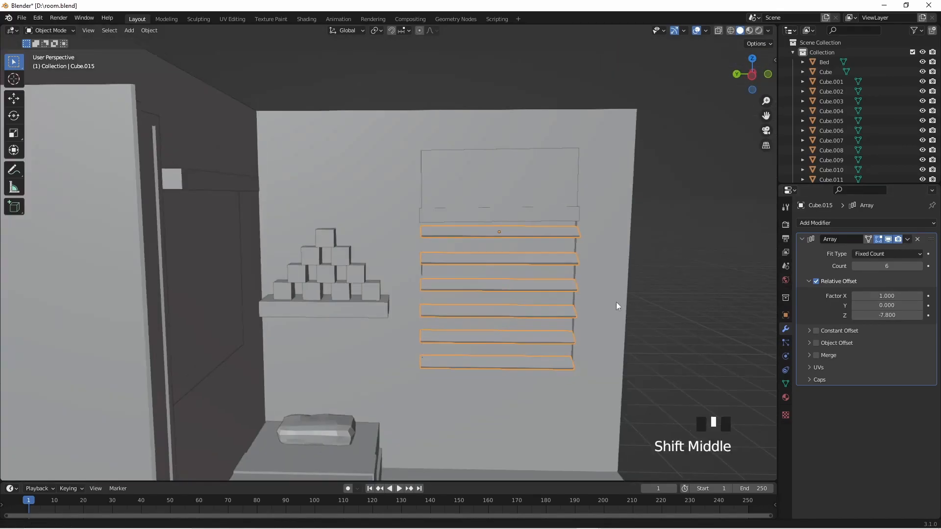
pyautogui.scroll(6, 512, 221)
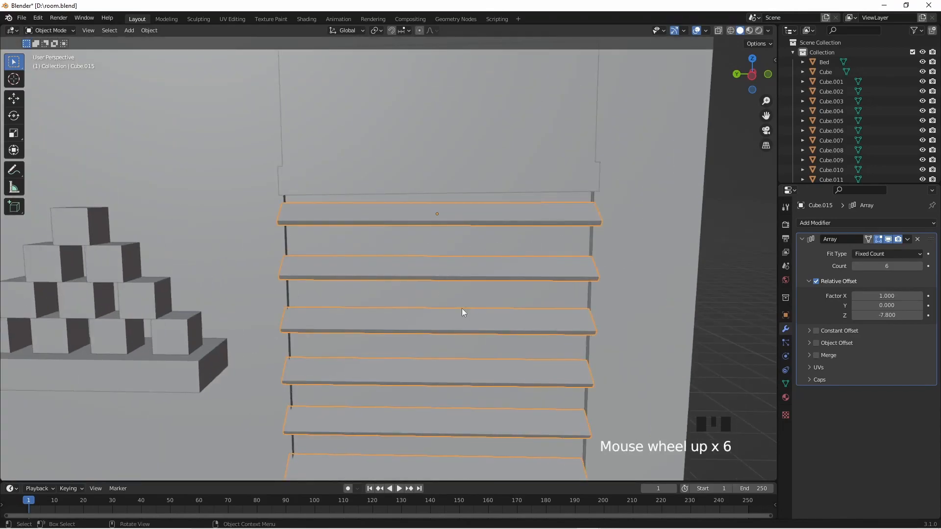
pyautogui.moveTo(478, 303); pyautogui.dragTo(466, 294, button='middle')
pyautogui.scroll(-5, 474, 387)
pyautogui.moveTo(475, 391); pyautogui.dragTo(491, 278, button='middle')
pyautogui.scroll(-4, 499, 344)
pyautogui.moveTo(499, 344); pyautogui.dragTo(536, 366, button='middle')
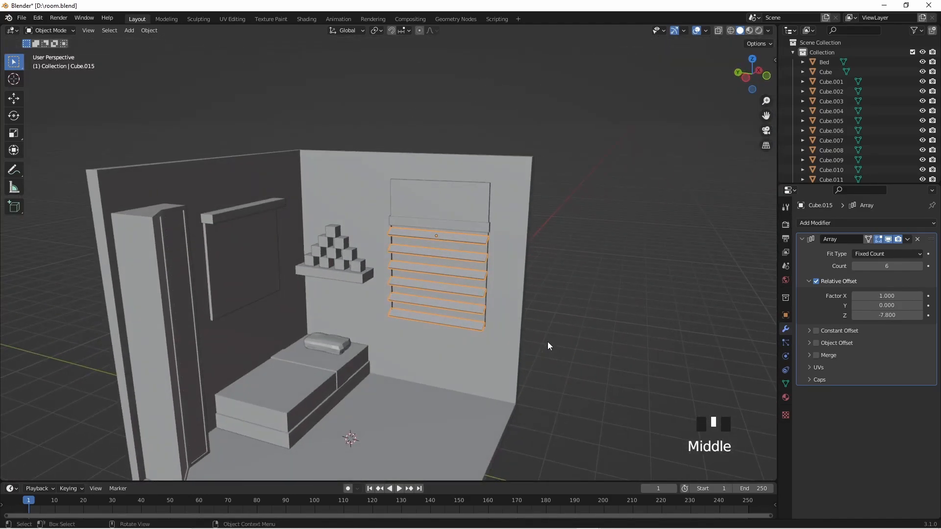
pyautogui.press('s')
pyautogui.press('z')
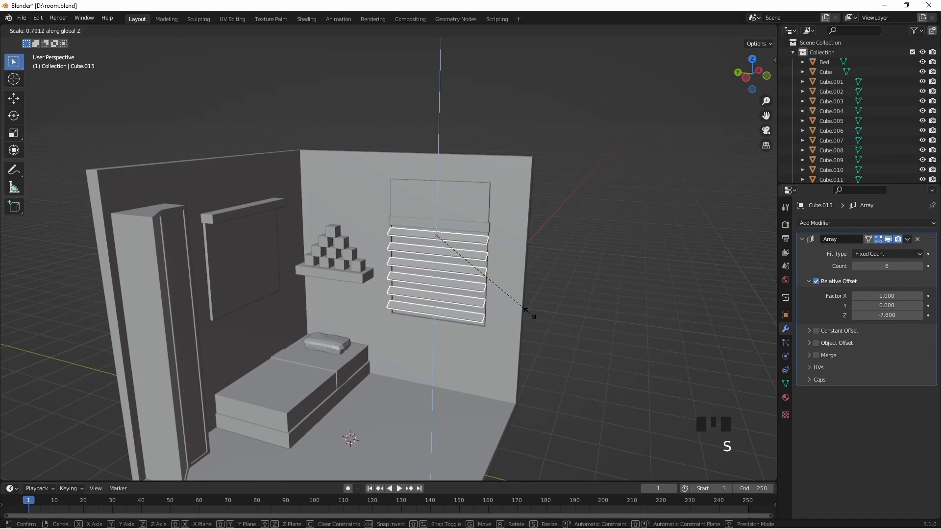
pyautogui.click(534, 323)
# Step: Check the slats against the frame in front view and set the array's relative Z offset to -8.3
pyautogui.moveTo(535, 329); pyautogui.dragTo(436, 315, button='middle')
pyautogui.press('KP_1')
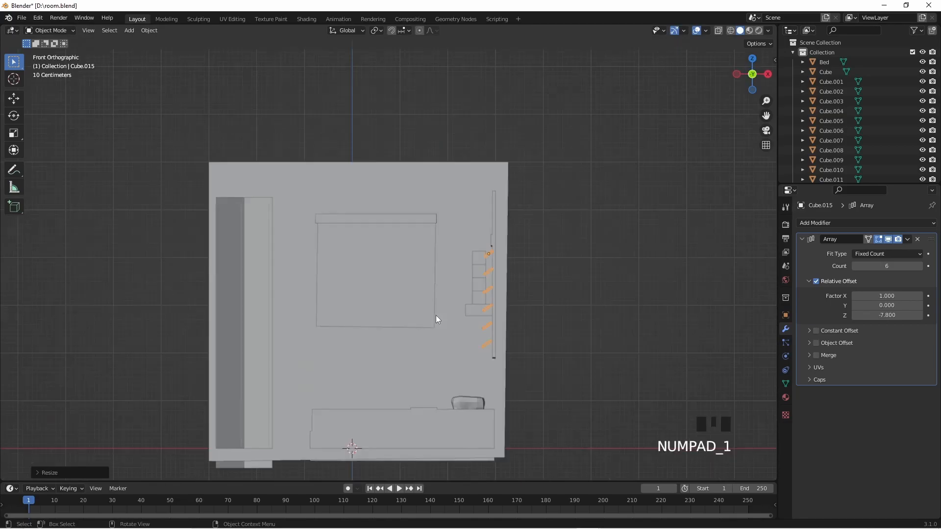
pyautogui.scroll(6, 436, 316)
pyautogui.keyDown('shift'); pyautogui.moveTo(451, 282); pyautogui.dragTo(346, 228, button='middle'); pyautogui.keyUp('shift')
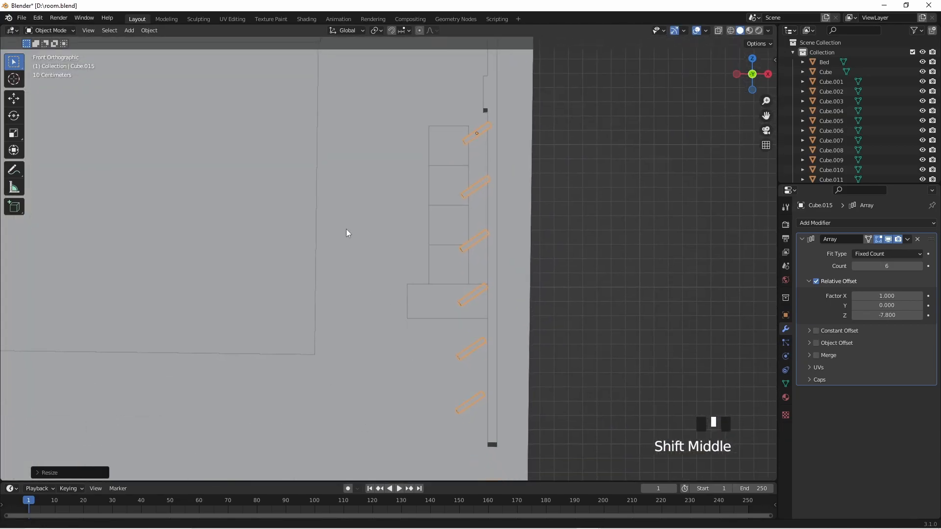
pyautogui.click(920, 315)
pyautogui.click(854, 315)
pyautogui.click(854, 315)
pyautogui.click(853, 315)
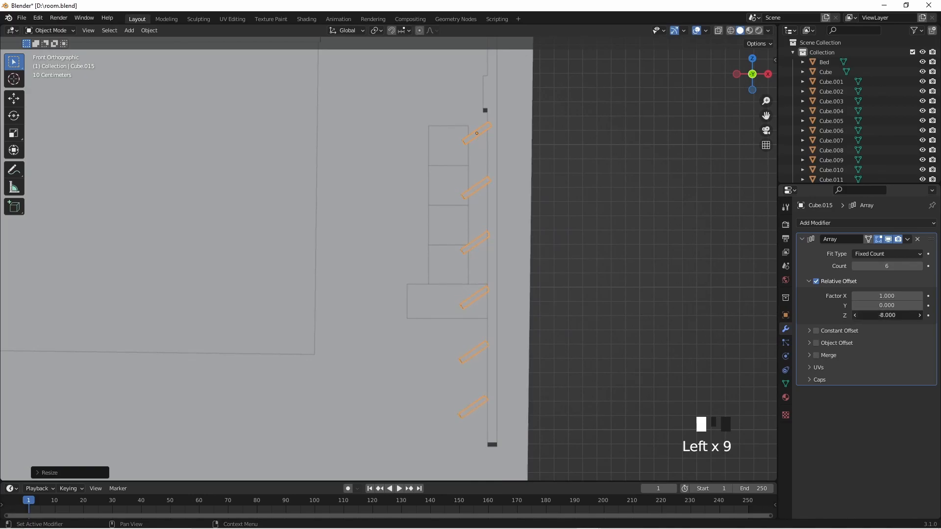
pyautogui.click(854, 315)
pyautogui.click(854, 315)
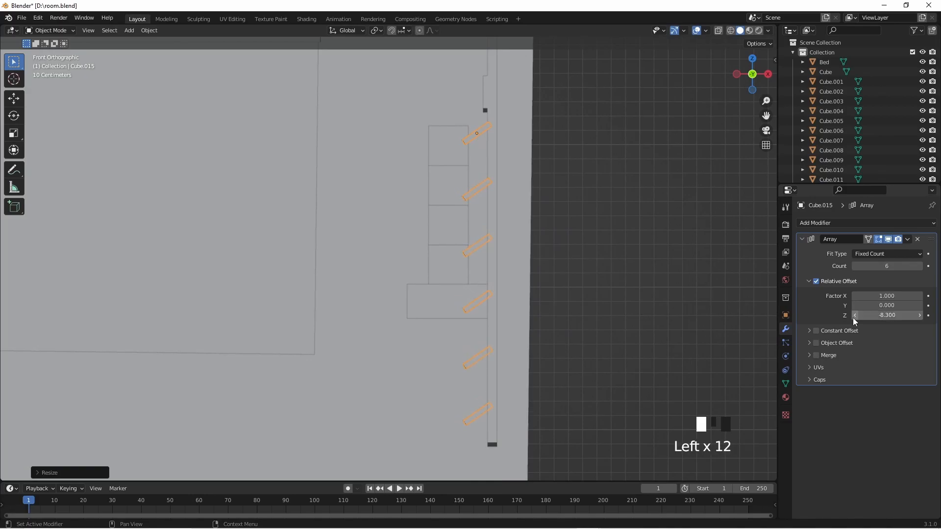
# Step: Examine the new slat spacing within the window frame from an orthographic isometric angle
pyautogui.moveTo(687, 336); pyautogui.dragTo(672, 366, button='middle')
pyautogui.scroll(-4, 675, 375)
pyautogui.click(559, 338)
pyautogui.moveTo(557, 339); pyautogui.dragTo(527, 334, button='middle')
pyautogui.press('KP_5')
pyautogui.moveTo(454, 308); pyautogui.dragTo(418, 368, button='middle')
pyautogui.scroll(5, 445, 243)
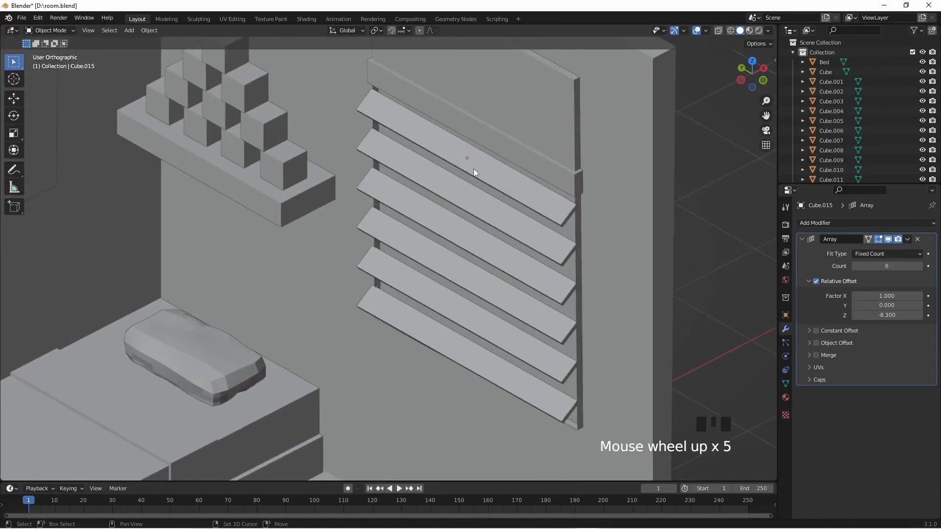
# Step: Try a relative Y offset of 0.1 on the slat array and return it to 0
pyautogui.click(475, 165)
pyautogui.click(709, 316)
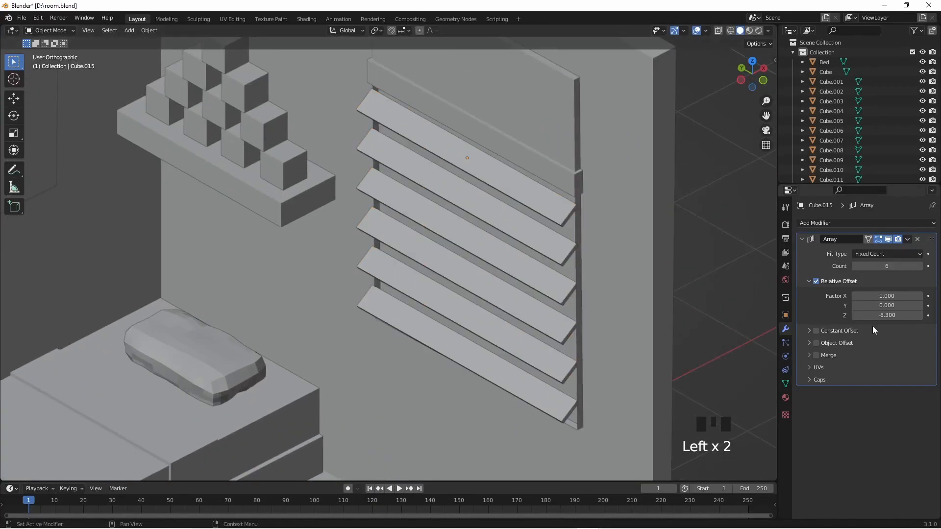
pyautogui.click(920, 305)
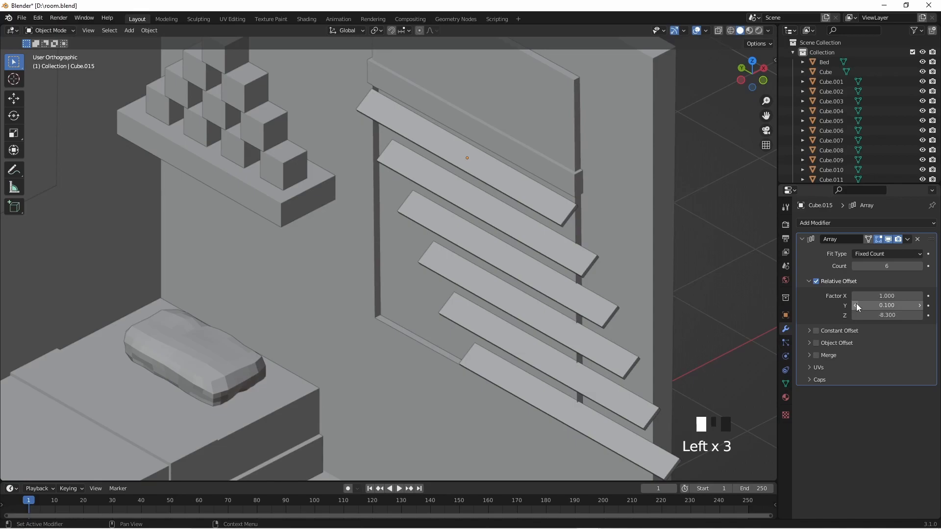
pyautogui.click(856, 305)
# Step: Examine the blinds' alignment with the window frame and wall in perspective view
pyautogui.press('KP_5')
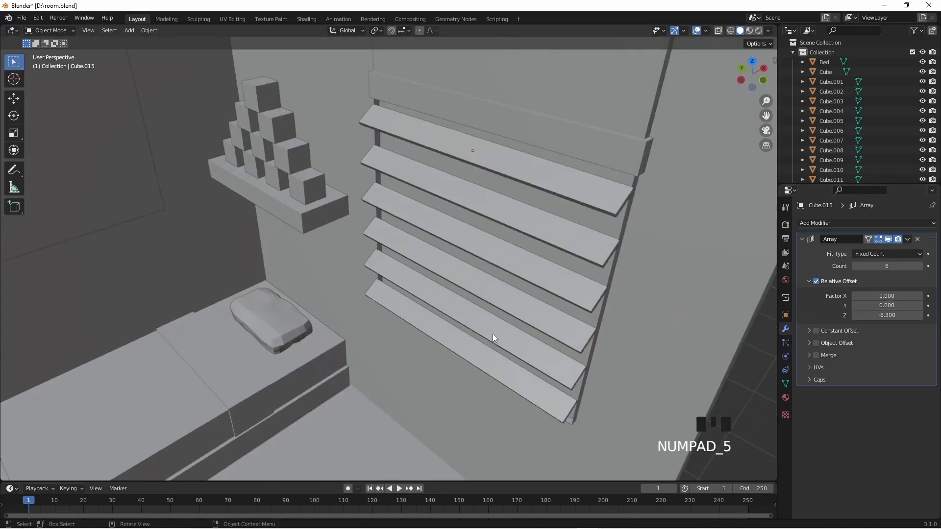
pyautogui.scroll(-6, 492, 334)
pyautogui.moveTo(495, 362); pyautogui.dragTo(522, 306, button='middle')
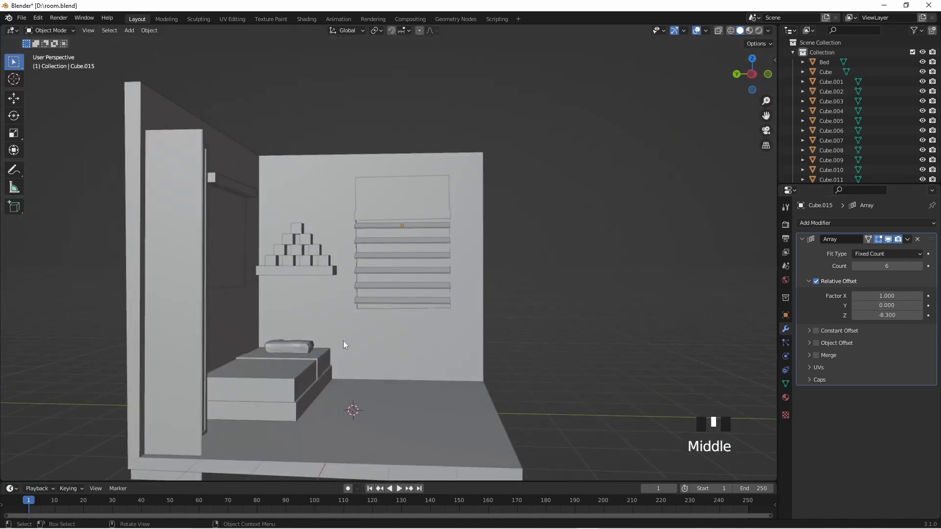
pyautogui.scroll(5, 426, 352)
pyautogui.keyDown('shift'); pyautogui.moveTo(487, 387); pyautogui.dragTo(511, 337, button='middle'); pyautogui.keyUp('shift')
pyautogui.click(512, 338)
pyautogui.click(518, 332)
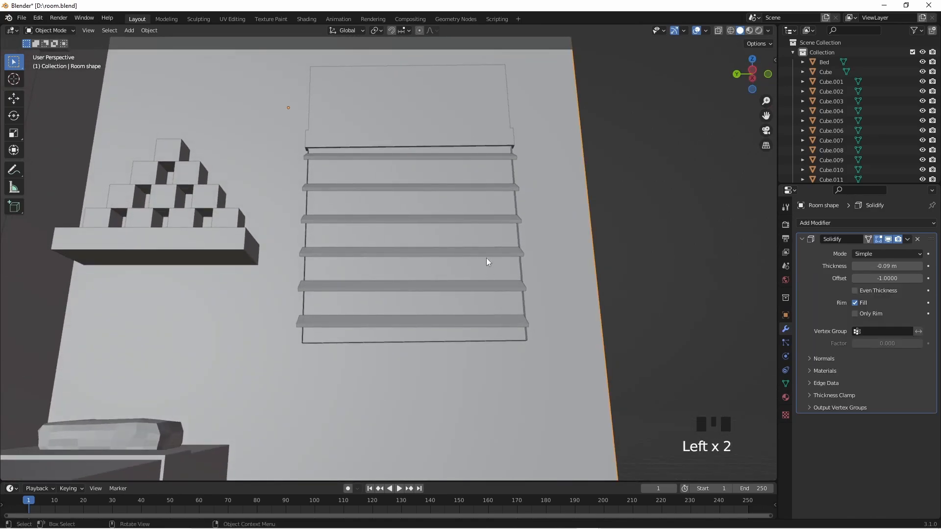
pyautogui.click(502, 133)
pyautogui.moveTo(503, 133)
pyautogui.mouseDown(button='middle')
pyautogui.moveTo(507, 200)
pyautogui.moveTo(506, 133)
pyautogui.mouseUp(button='middle')
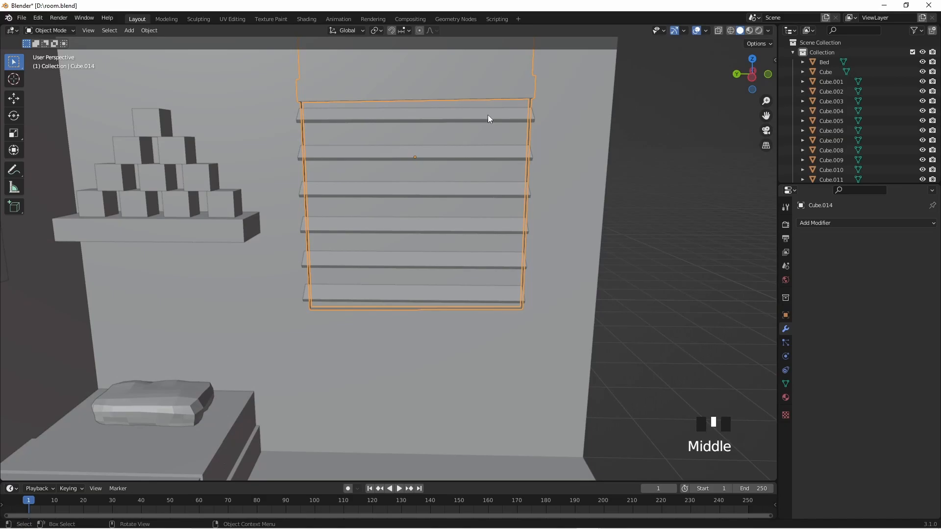
# Step: Rotate the slat array by about -0.8° in the frontal view of the window wall
pyautogui.click(488, 118)
pyautogui.press('r')
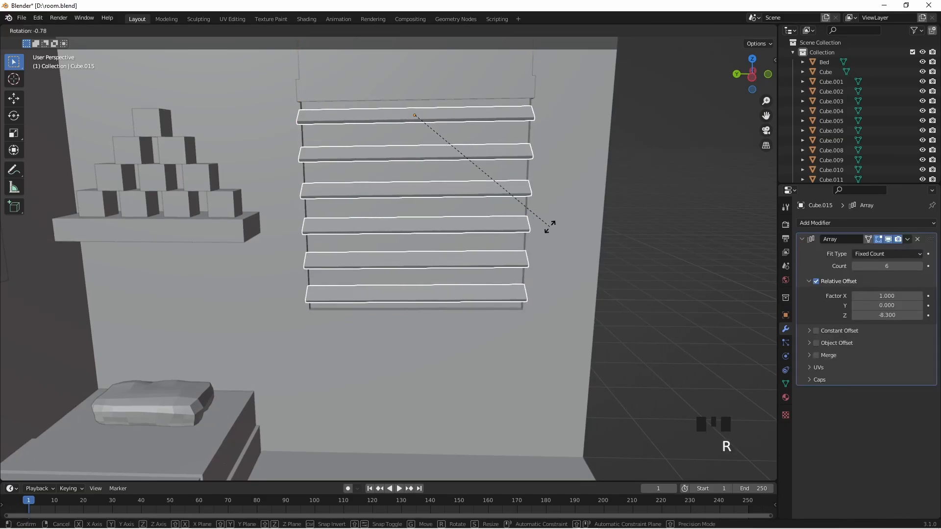
pyautogui.click(550, 226)
# Step: Review the rotated blinds and the free wall and floor area beside the bed
pyautogui.press('KP_5')
pyautogui.moveTo(549, 226); pyautogui.dragTo(458, 319, button='middle')
pyautogui.press('KP_5')
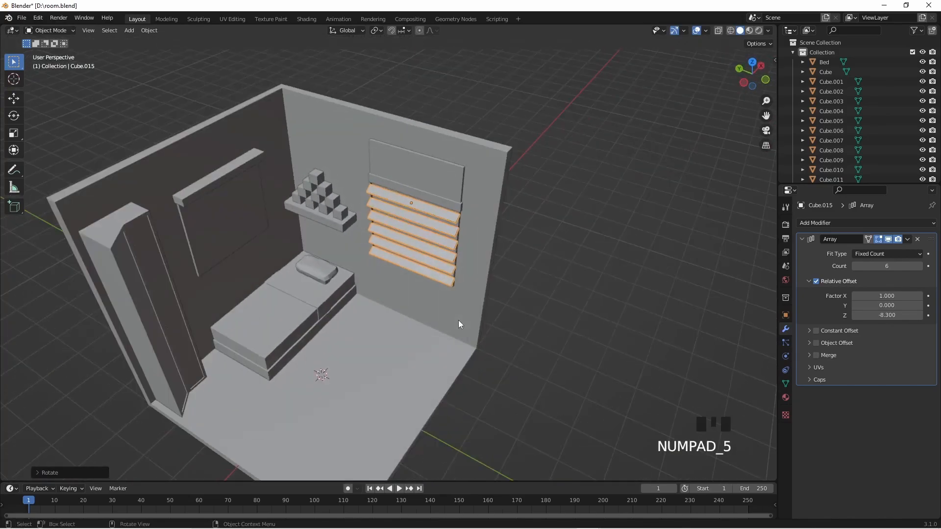
pyautogui.click(565, 325)
pyautogui.moveTo(399, 315); pyautogui.dragTo(417, 318, button='middle')
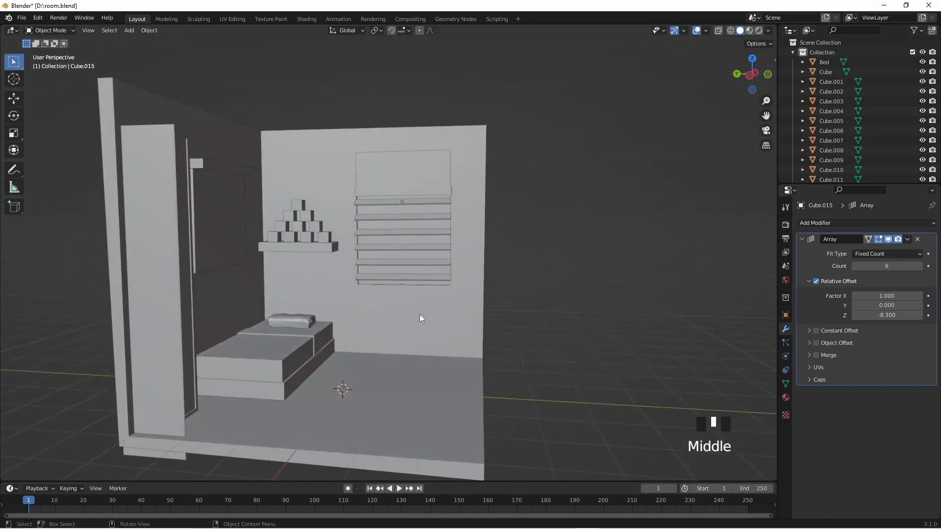
pyautogui.scroll(5, 483, 335)
pyautogui.scroll(-3, 490, 316)
pyautogui.scroll(3, 483, 310)
pyautogui.keyDown('shift'); pyautogui.moveTo(478, 359); pyautogui.dragTo(479, 269, button='middle'); pyautogui.keyUp('shift')
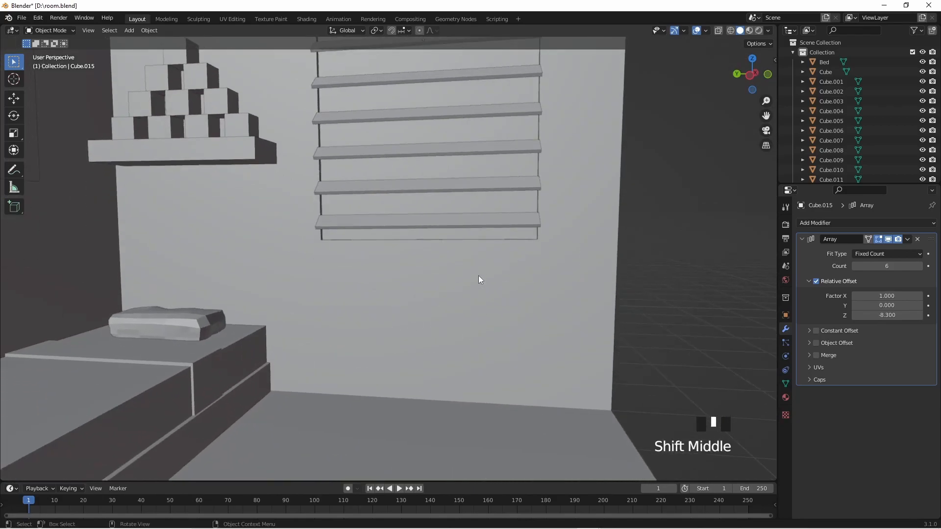
pyautogui.scroll(-5, 479, 280)
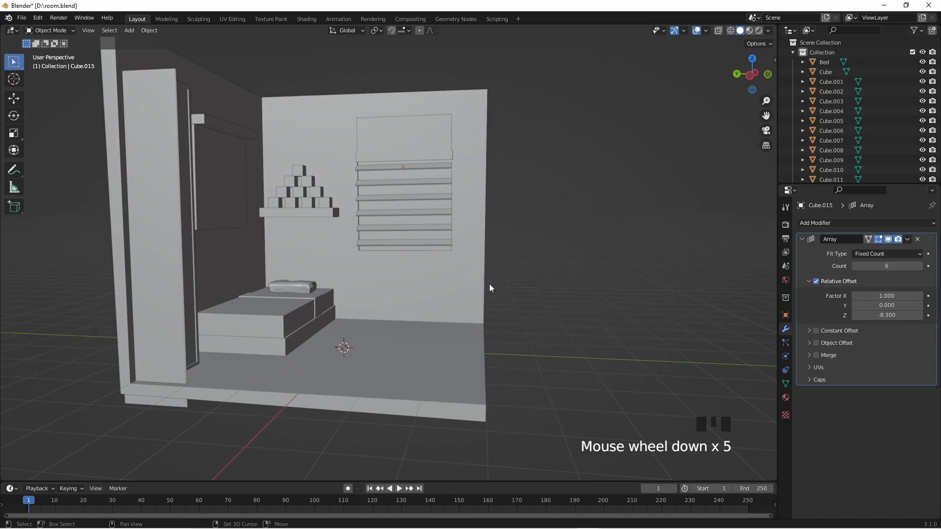
# Step: Add a cube and flatten it along Z into a slab on the bedroom floor
pyautogui.hotkey('shift', 'a')
pyautogui.moveTo(489, 284)
pyautogui.click(533, 289)
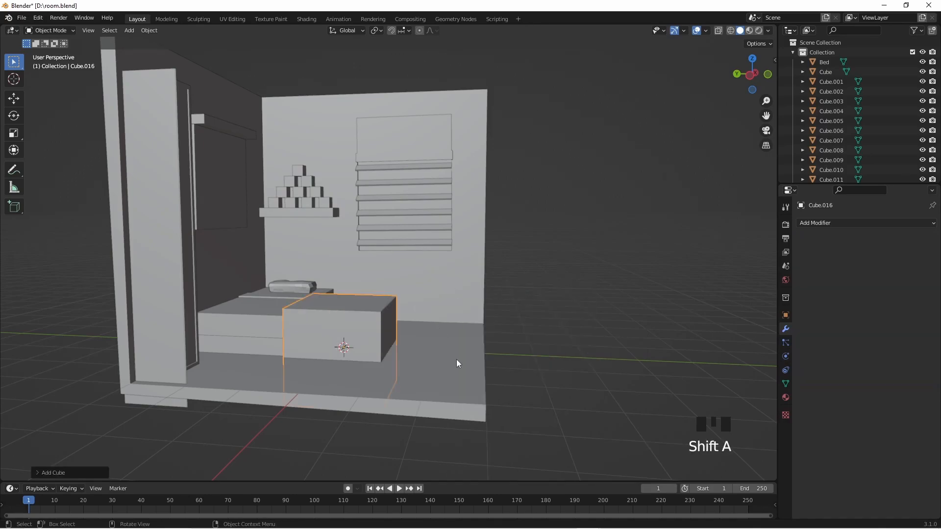
pyautogui.press('s')
pyautogui.press('z')
pyautogui.click(389, 371)
# Step: Move the slab along Y, away from the bed toward the open side of the floor
pyautogui.moveTo(439, 359); pyautogui.dragTo(425, 411, button='middle')
pyautogui.press('g')
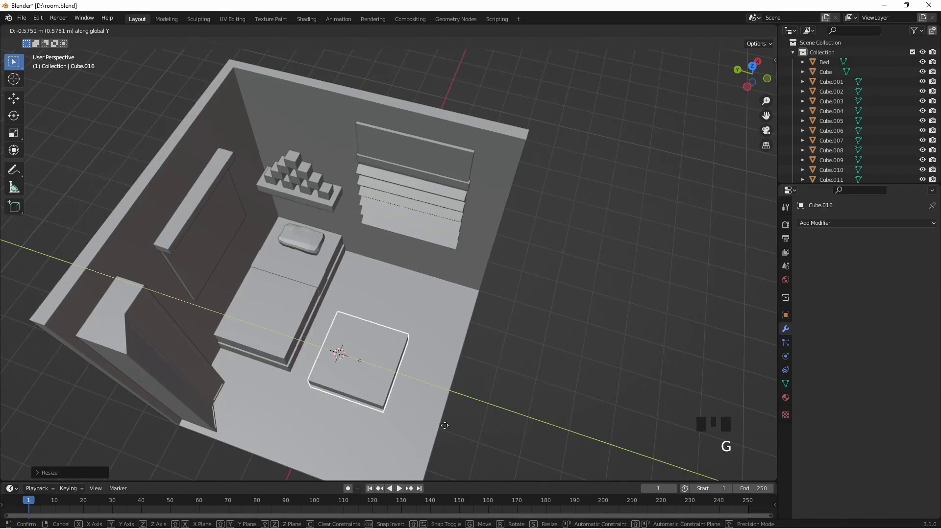
pyautogui.click(449, 430)
# Step: Scale the slab along X to about 1.08 and stretch it along Y into a wide rectangle
pyautogui.press('s')
pyautogui.press('x')
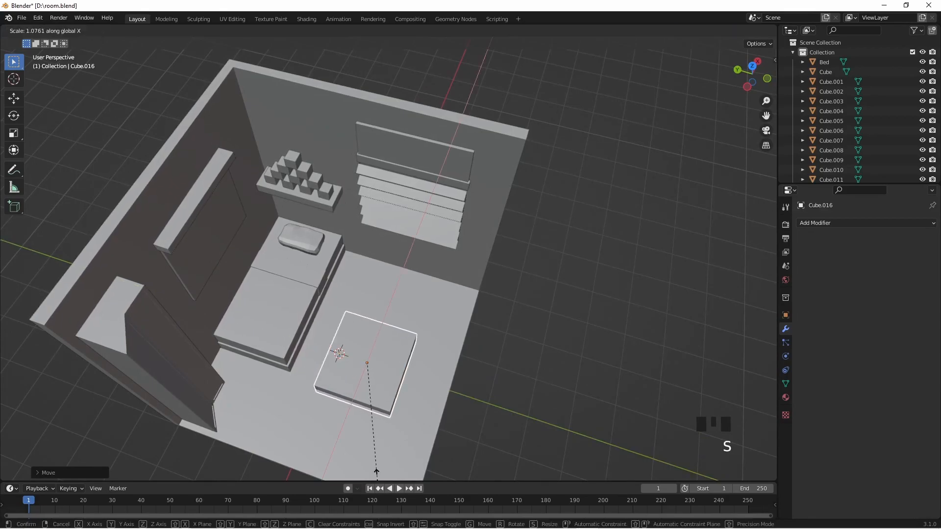
pyautogui.click(376, 471)
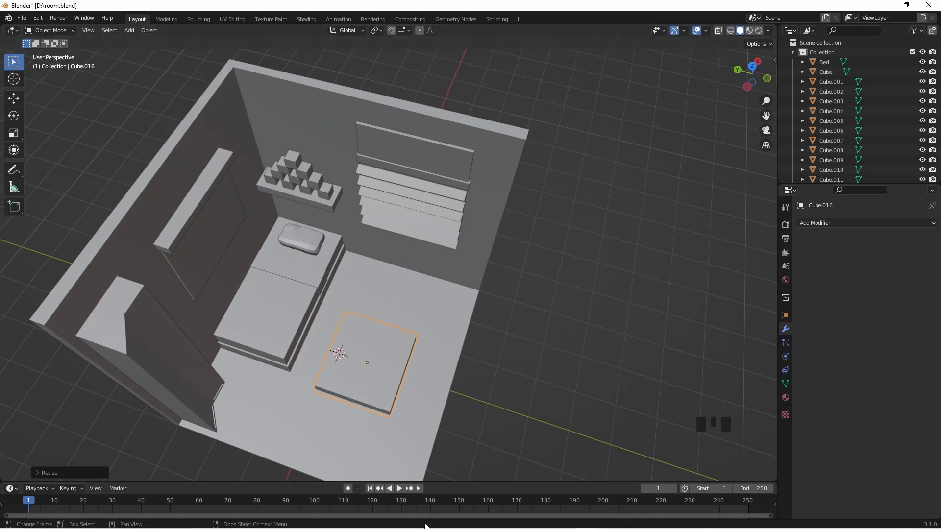
pyautogui.press('s')
pyautogui.press('y')
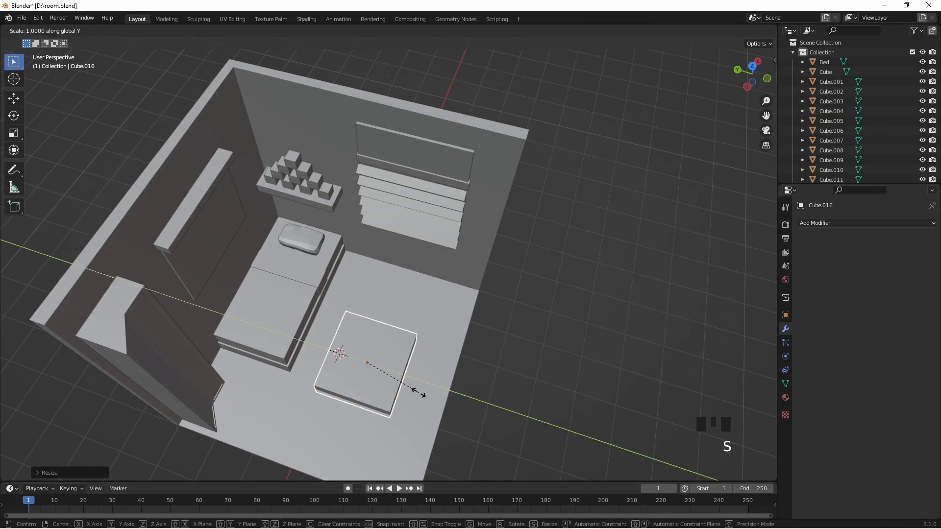
pyautogui.click(463, 399)
# Step: Move the slab about 2.2 m along X toward the window wall and adjust its overall size
pyautogui.press('g')
pyautogui.press('x')
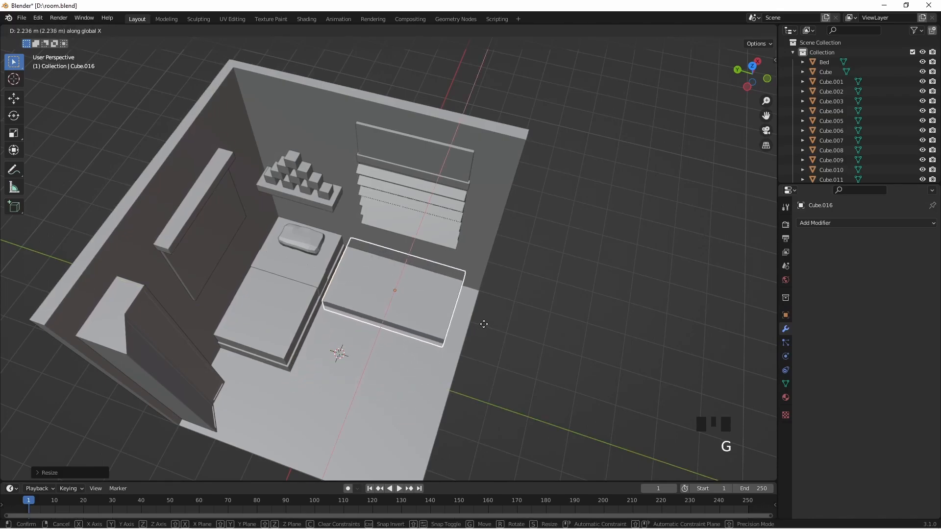
pyautogui.click(481, 329)
pyautogui.press('s')
pyautogui.click(517, 377)
# Step: Raise the slab off the floor to desk height beneath the blinds and adjust its position along Y
pyautogui.moveTo(517, 377); pyautogui.dragTo(422, 376, button='middle')
pyautogui.scroll(2, 422, 382)
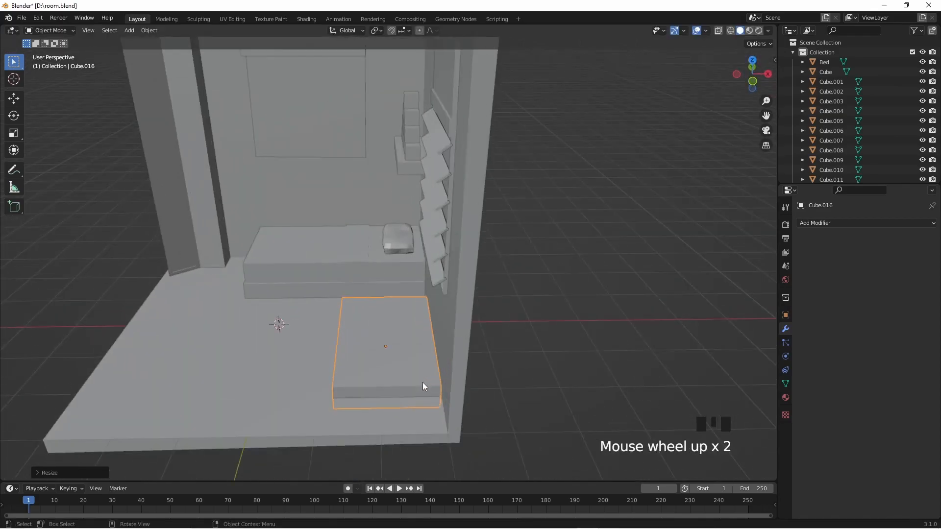
pyautogui.press('g')
pyautogui.click(439, 325)
pyautogui.moveTo(439, 325); pyautogui.dragTo(561, 346, button='middle')
pyautogui.press('g')
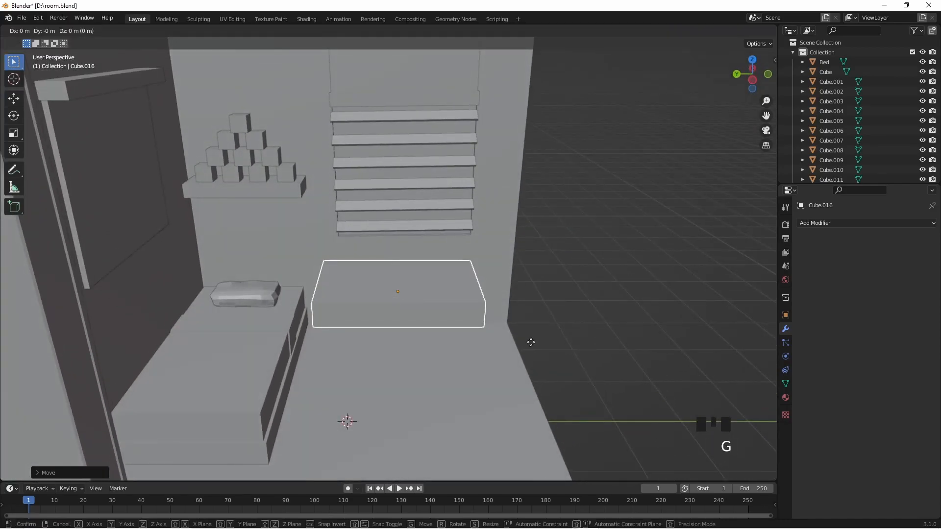
pyautogui.click(531, 338)
pyautogui.press('g')
pyautogui.press('y')
pyautogui.click(543, 335)
# Step: Thin the raised slab along Z to about 0.4 and check its position from several views
pyautogui.moveTo(550, 331); pyautogui.dragTo(481, 398, button='middle')
pyautogui.press('s')
pyautogui.press('z')
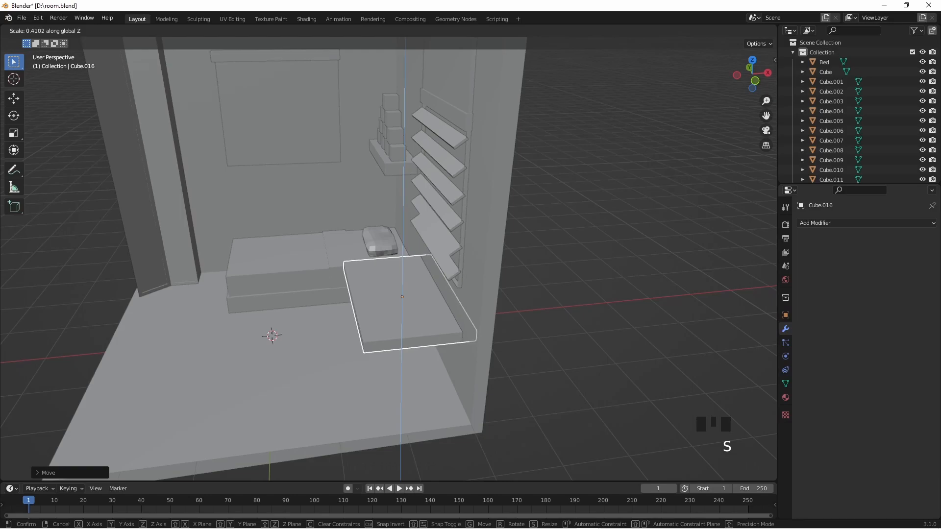
pyautogui.click(463, 373)
pyautogui.moveTo(463, 374); pyautogui.dragTo(549, 338, button='middle')
pyautogui.press('KP_1')
pyautogui.press('KP_3')
pyautogui.click(392, 352)
# Step: Hide the Room shape object and show it again while the slab is in Edit Mode
pyautogui.press('Tab')
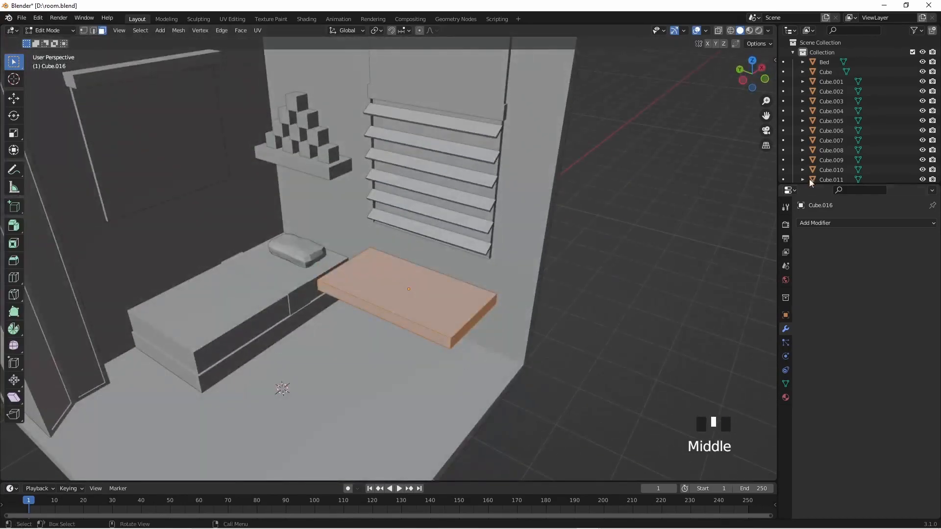
pyautogui.scroll(-5, 894, 88)
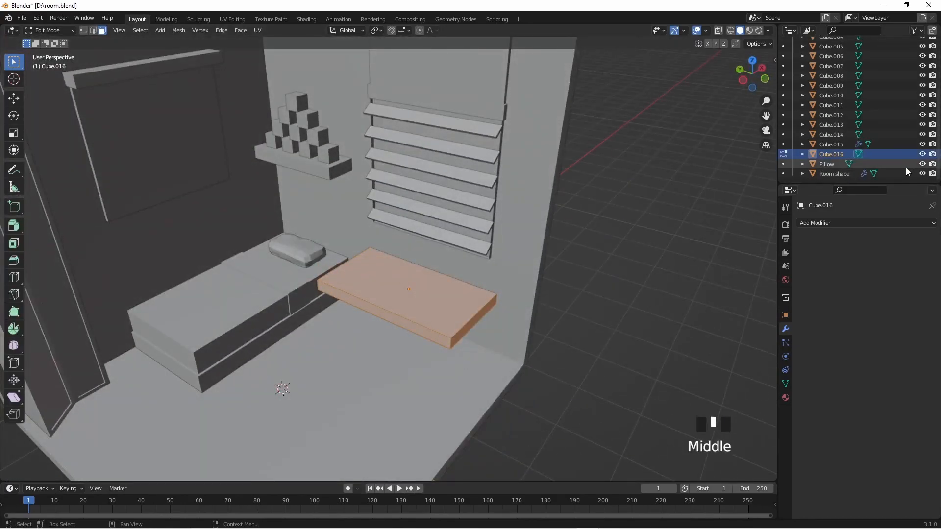
pyautogui.click(922, 174)
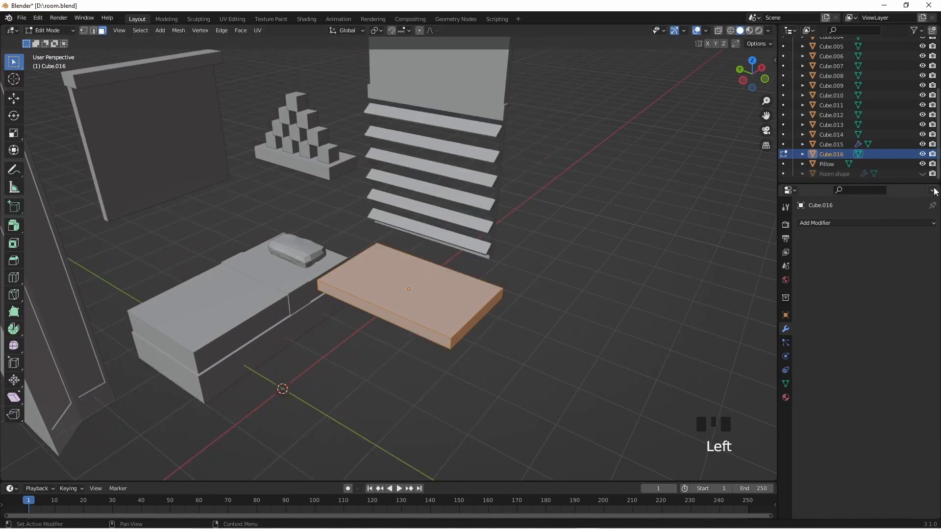
pyautogui.click(923, 174)
pyautogui.moveTo(463, 319); pyautogui.dragTo(496, 300, button='middle')
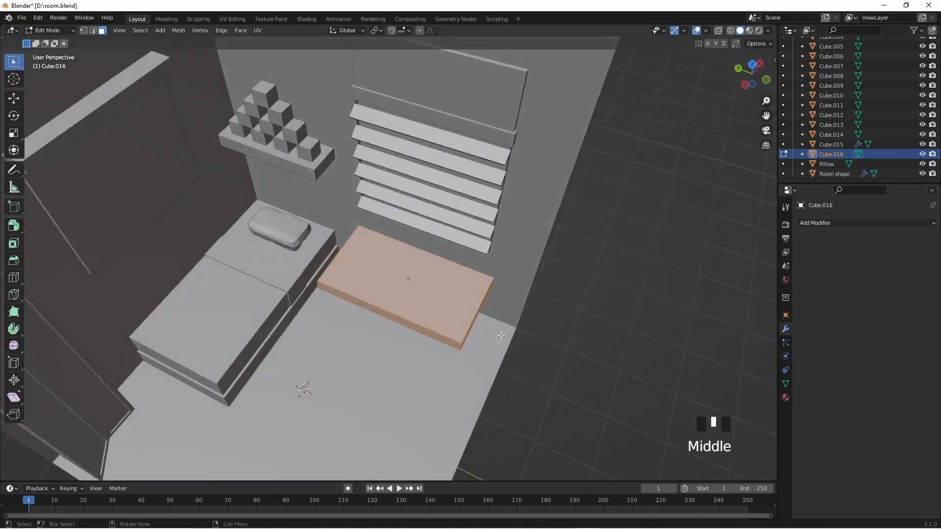
# Step: Add three crosswise loop cuts to the desk slab: one near the bed-side end, one just past the middle, one near the far end
pyautogui.hotkey('shift', 'r')
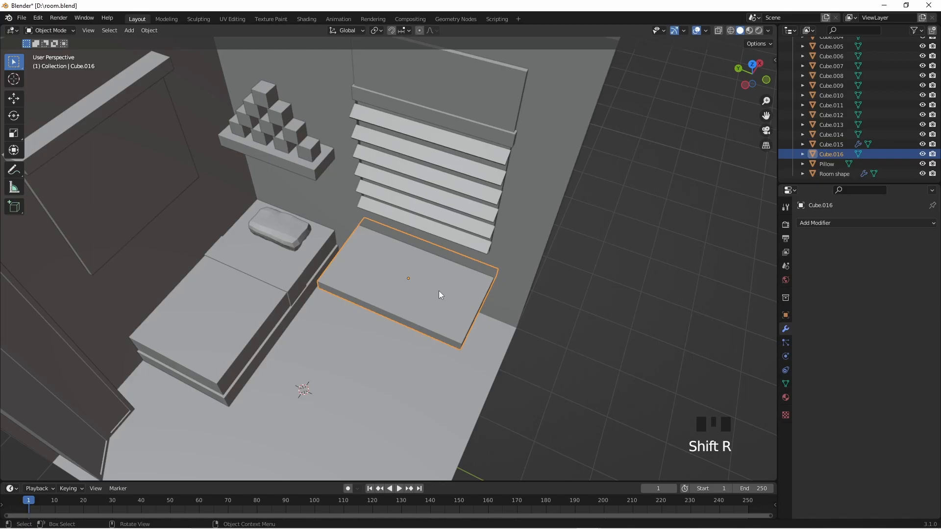
pyautogui.press('Tab')
pyautogui.hotkey('ctrl', 'r')
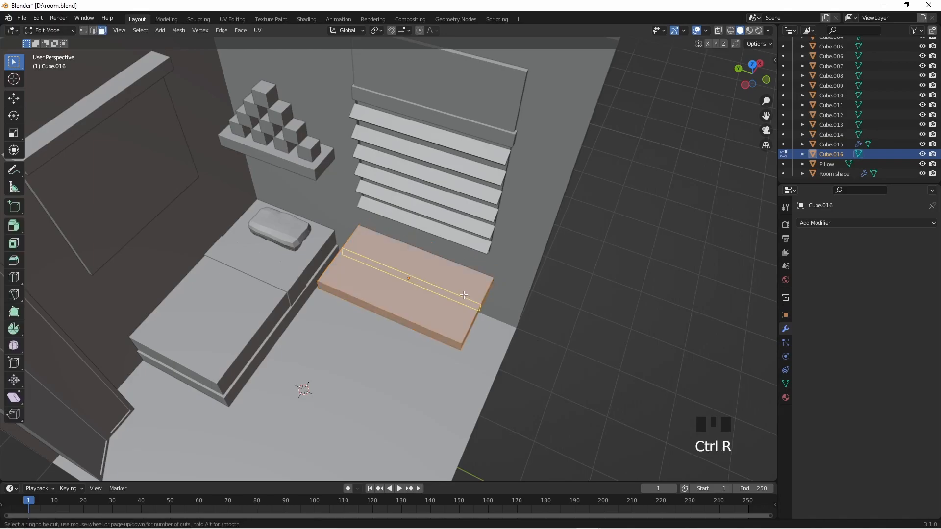
pyautogui.click(424, 317)
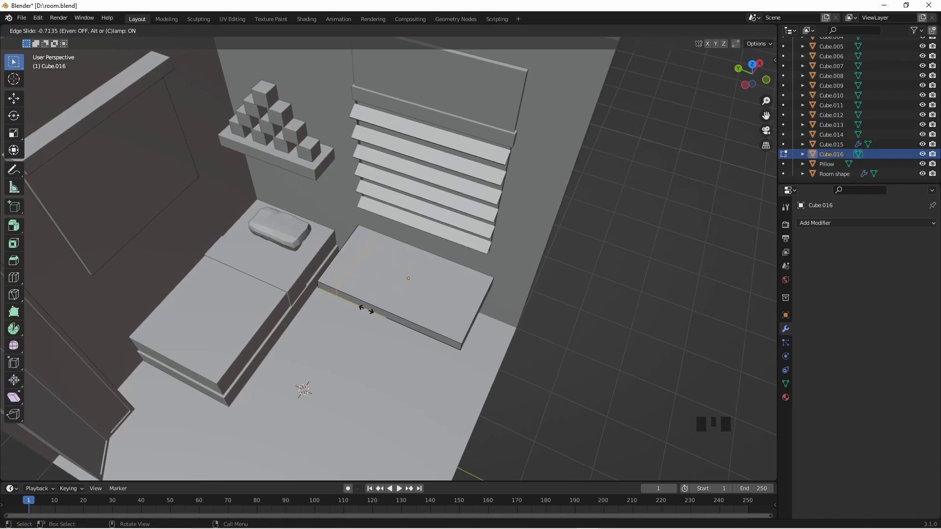
pyautogui.click(363, 310)
pyautogui.hotkey('ctrl', 'r')
pyautogui.click(404, 318)
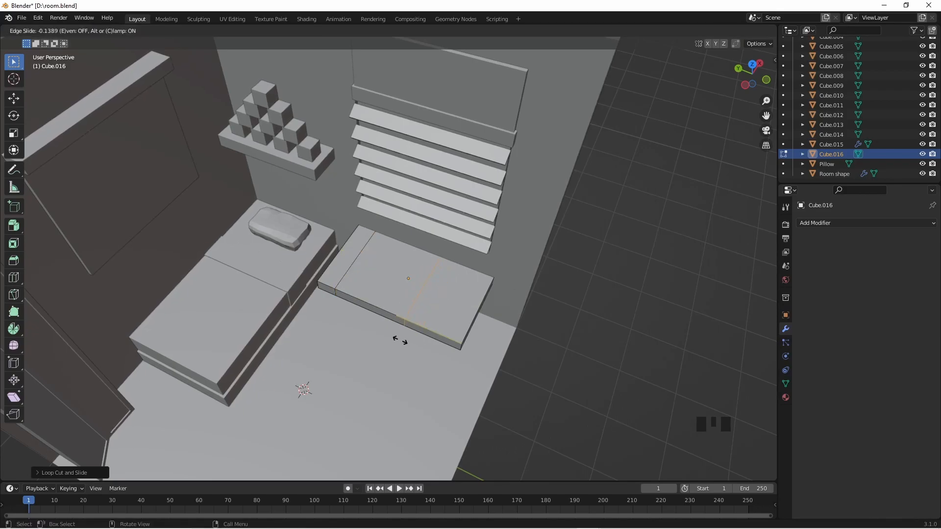
pyautogui.click(400, 340)
pyautogui.hotkey('ctrl', 'r')
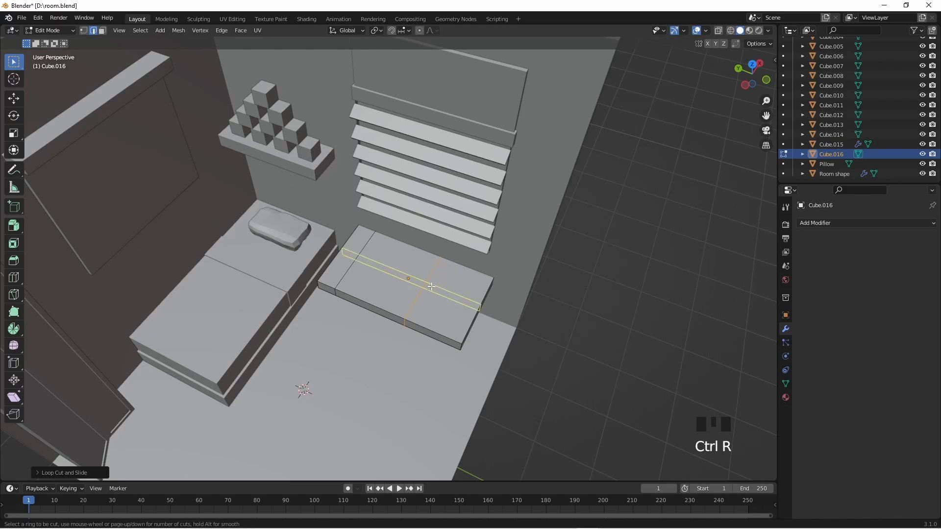
pyautogui.click(403, 334)
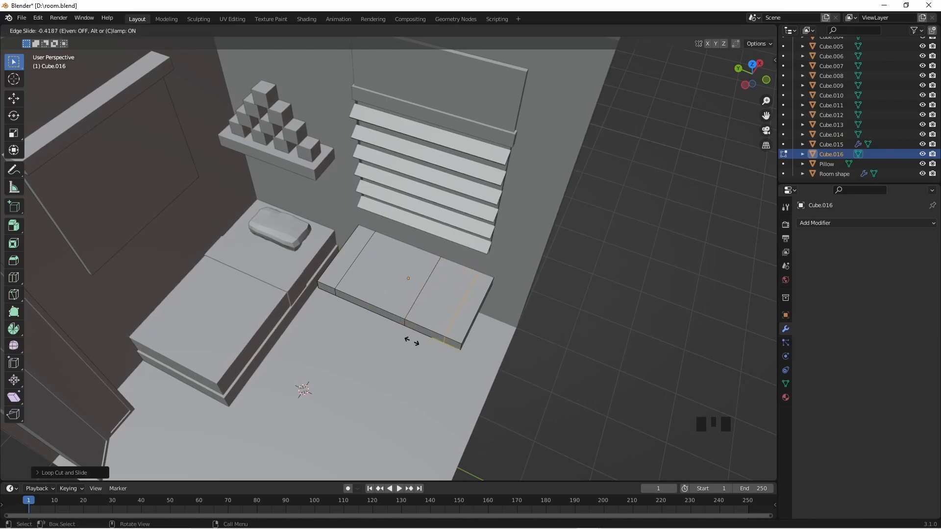
pyautogui.click(411, 345)
# Step: Slide the loop cut near the bed-side end closer to the slab's edge to narrow that end strip
pyautogui.moveTo(385, 318); pyautogui.dragTo(365, 282, button='middle')
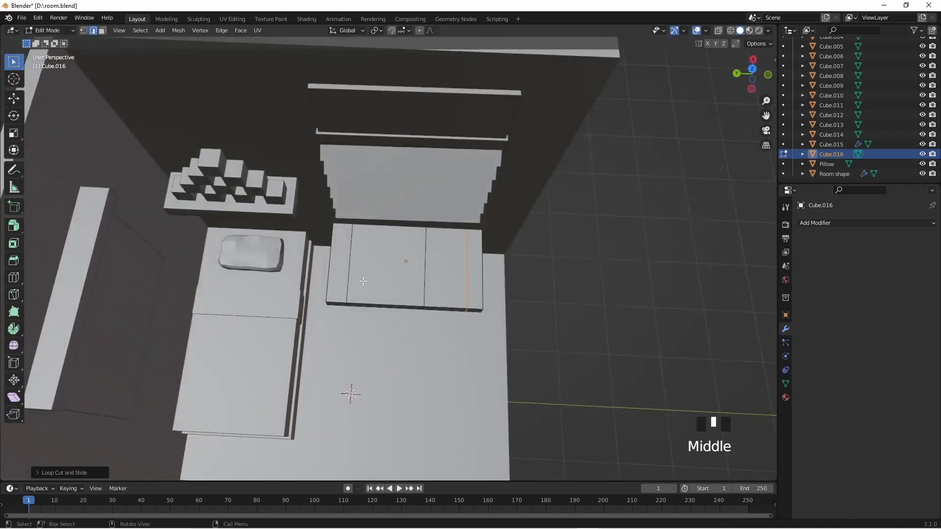
pyautogui.click(349, 286)
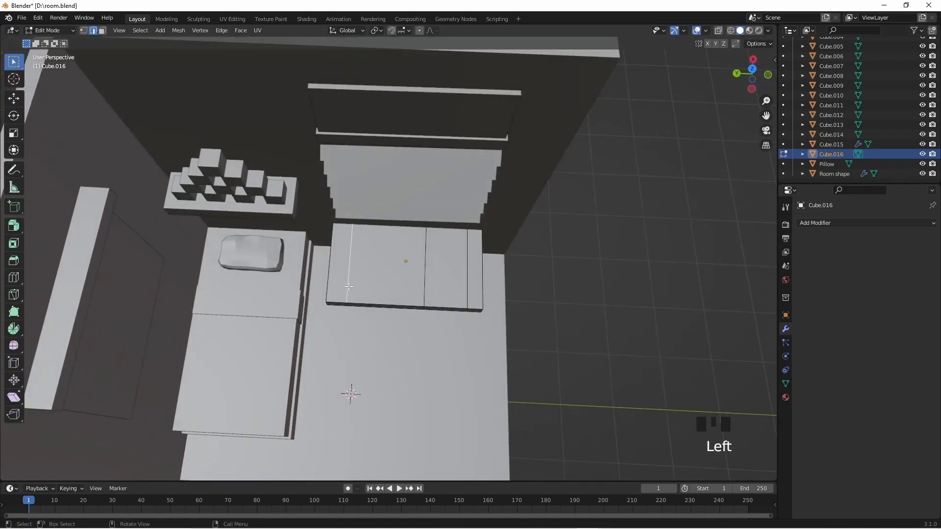
pyautogui.moveTo(349, 286); pyautogui.dragTo(356, 241, button='middle')
pyautogui.press('g')
pyautogui.press('g')
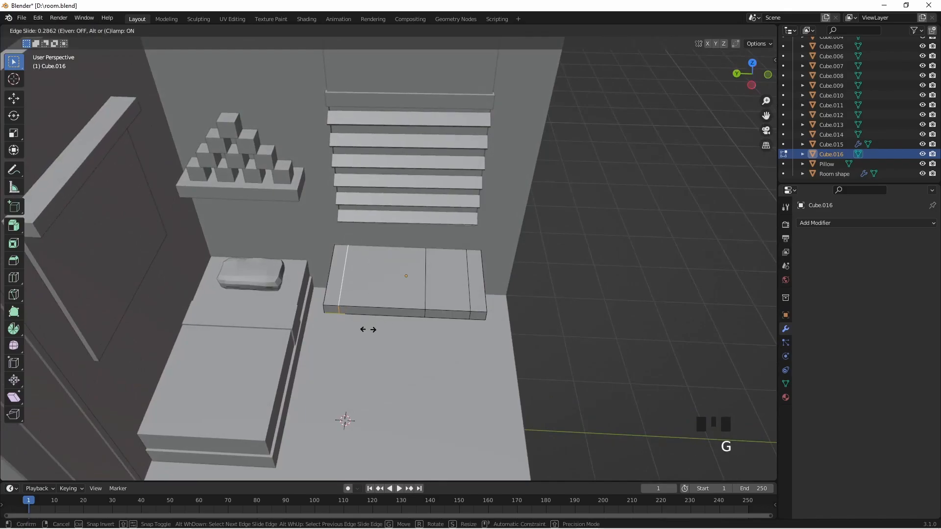
pyautogui.click(368, 330)
# Step: Add another crosswise loop cut close beside the slab's middle cut to form a narrow centre strip
pyautogui.moveTo(372, 326); pyautogui.dragTo(292, 380, button='middle')
pyautogui.scroll(3, 460, 339)
pyautogui.moveTo(459, 339); pyautogui.dragTo(501, 229, button='middle')
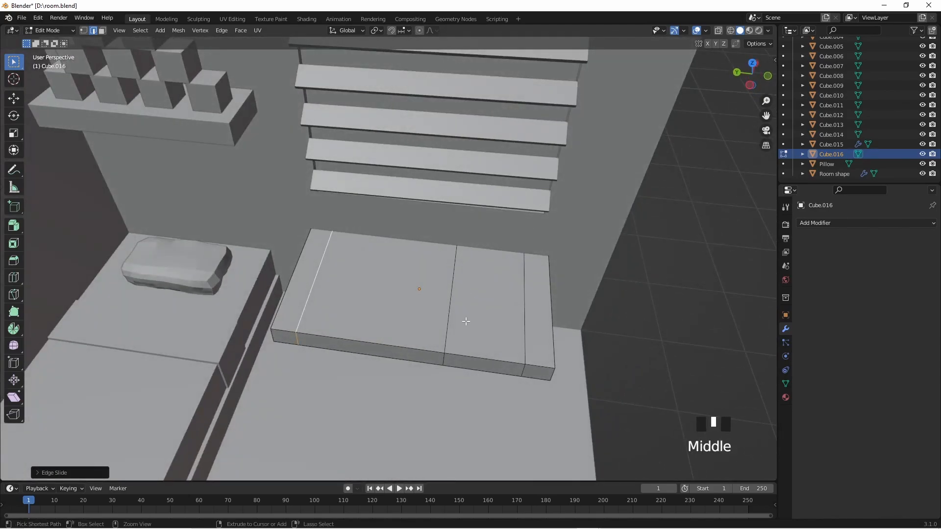
pyautogui.hotkey('ctrl', 'r')
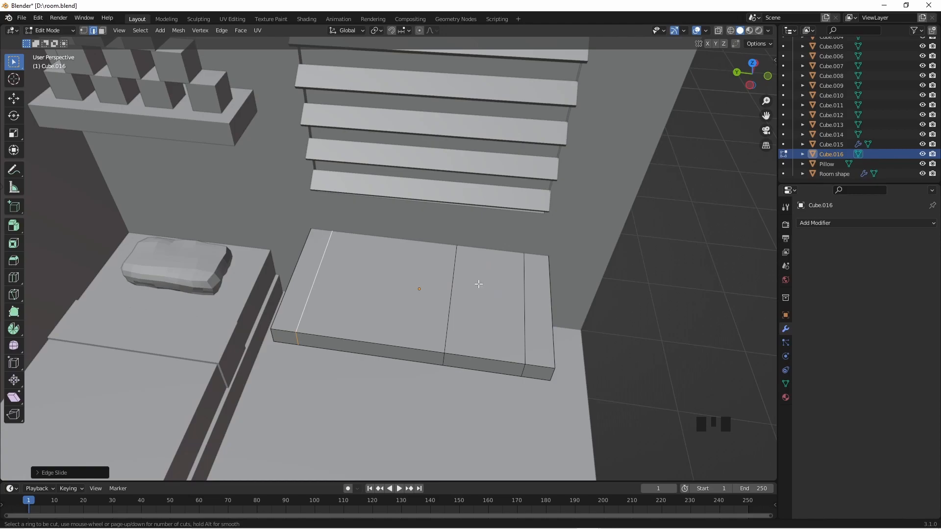
pyautogui.press('Escape')
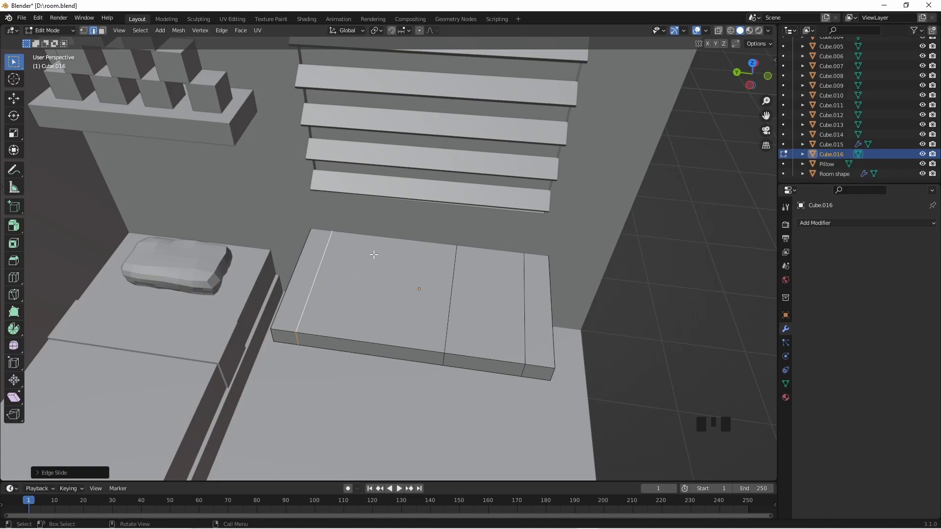
pyautogui.press('Tab')
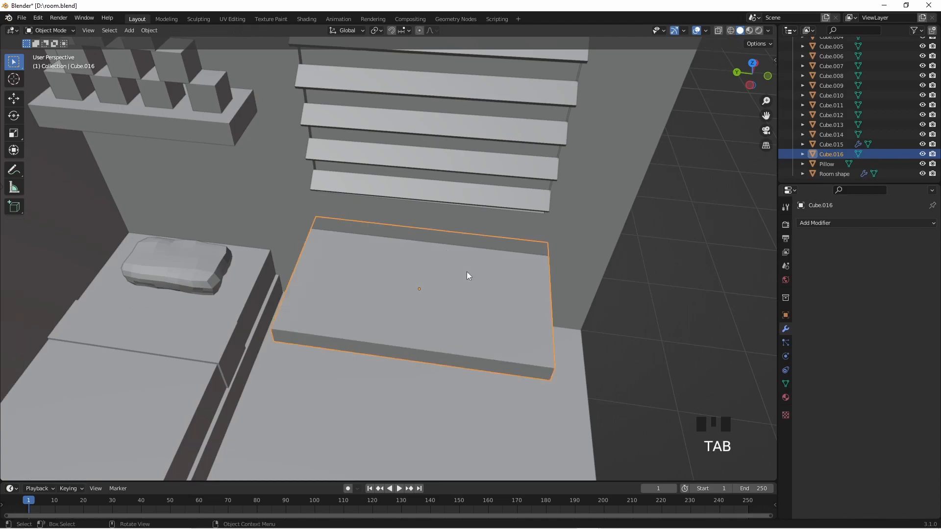
pyautogui.press('Tab')
pyautogui.hotkey('ctrl', 'r')
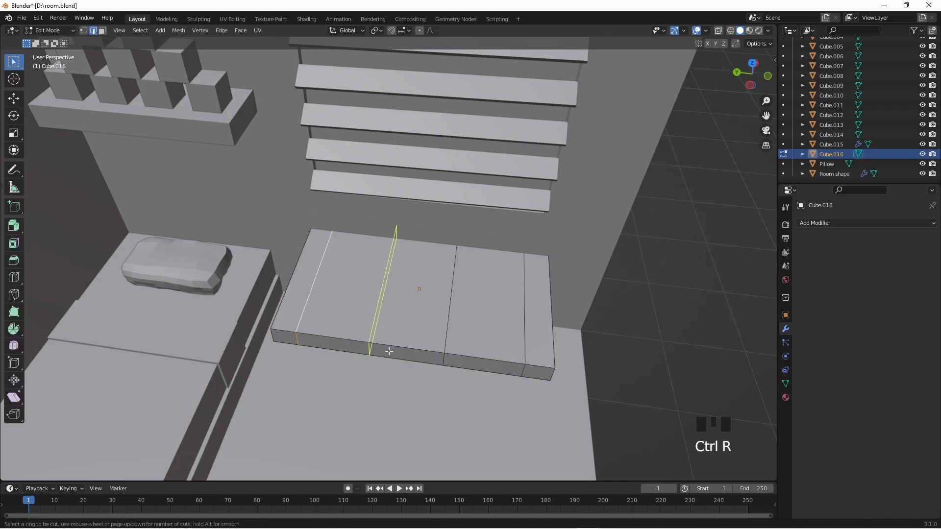
pyautogui.click(388, 352)
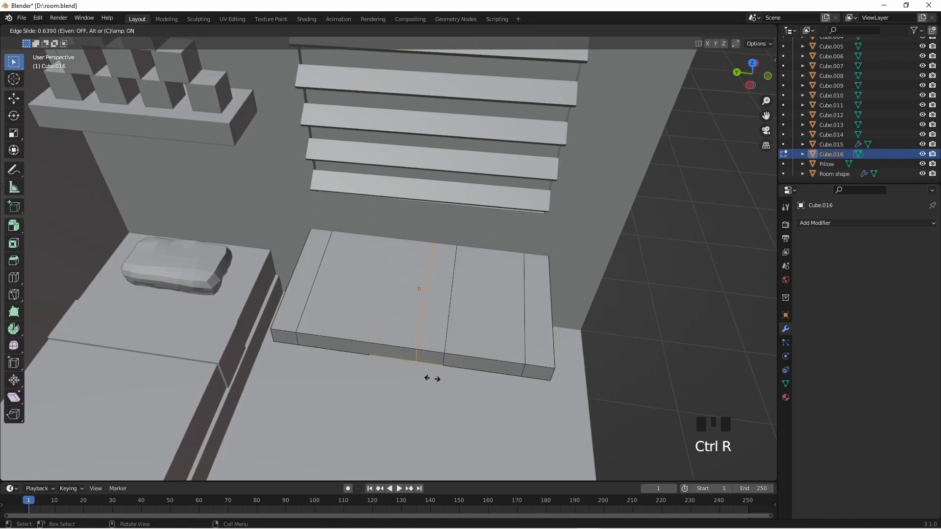
pyautogui.click(435, 380)
# Step: Extrude the three narrow strips on the slab's underside down along Z to the floor as desk legs, and return to Object Mode
pyautogui.moveTo(434, 380); pyautogui.dragTo(432, 308, button='middle')
pyautogui.moveTo(332, 349); pyautogui.dragTo(333, 334, button='middle')
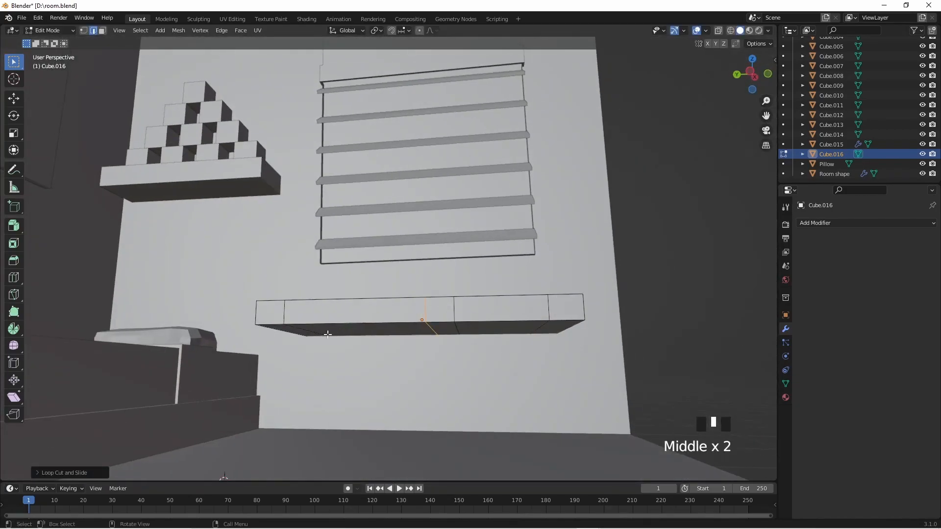
pyautogui.press('3')
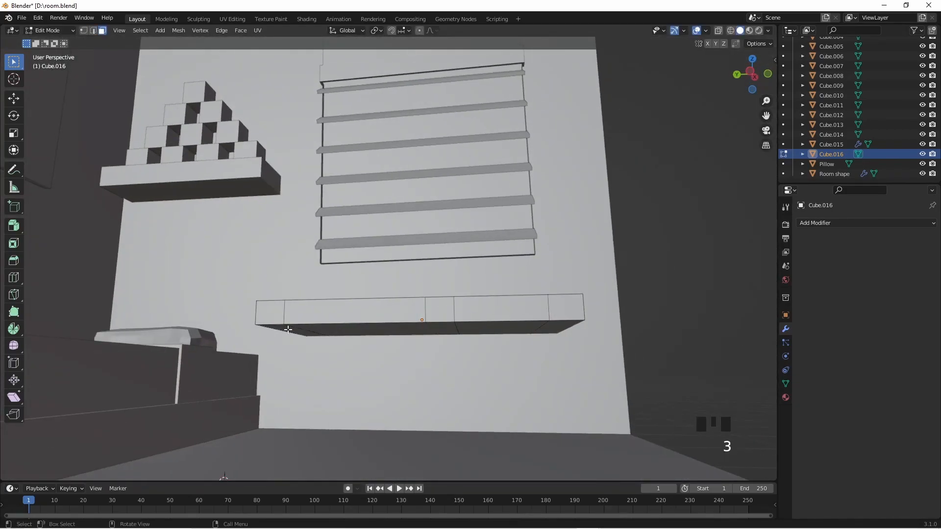
pyautogui.keyDown('shift'); pyautogui.click(448, 326); pyautogui.keyUp('shift')
pyautogui.keyDown('shift'); pyautogui.click(562, 325); pyautogui.keyUp('shift')
pyautogui.press('KP_1')
pyautogui.keyDown('shift'); pyautogui.moveTo(466, 416); pyautogui.dragTo(492, 254, button='middle'); pyautogui.keyUp('shift')
pyautogui.press('e')
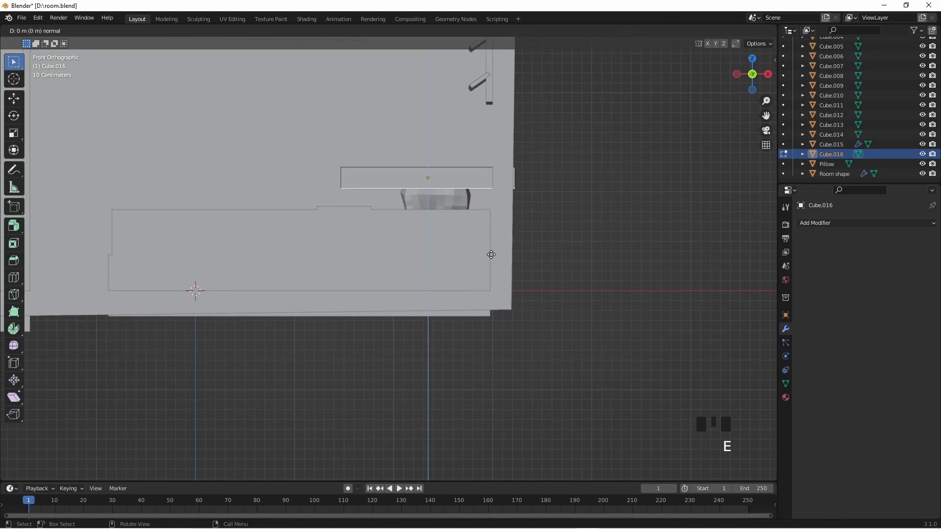
pyautogui.press('z')
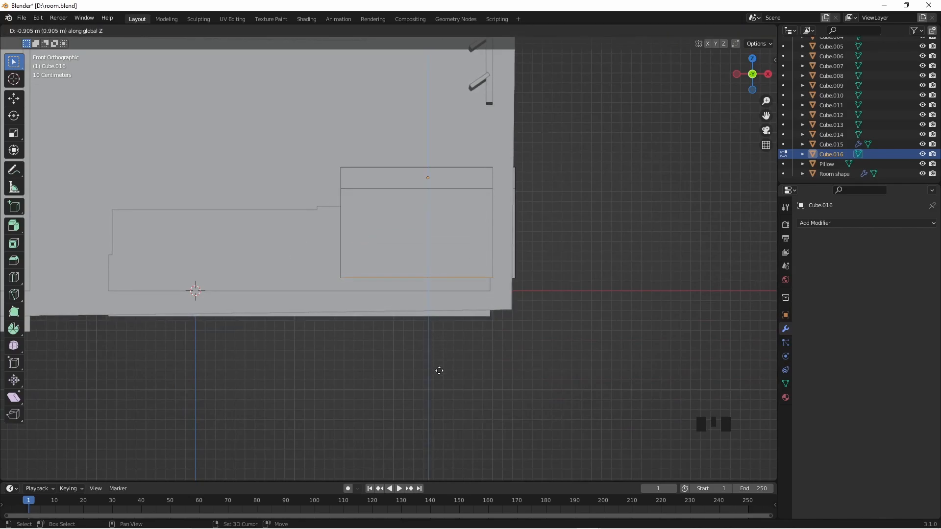
pyautogui.click(428, 84)
pyautogui.moveTo(393, 259); pyautogui.dragTo(489, 330, button='middle')
pyautogui.scroll(-3, 498, 328)
pyautogui.click(440, 246)
pyautogui.press('Tab')
# Step: Examine the desk's legs and top up close and its placement in the room from several angles
pyautogui.moveTo(462, 248); pyautogui.dragTo(494, 213, button='middle')
pyautogui.click(595, 274)
pyautogui.scroll(6, 521, 291)
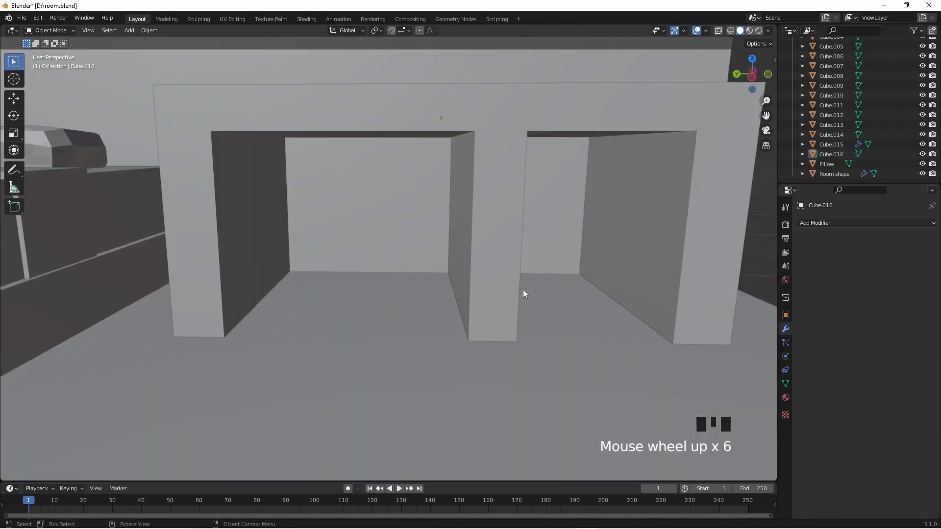
pyautogui.keyDown('shift'); pyautogui.moveTo(569, 258); pyautogui.dragTo(450, 250, button='middle'); pyautogui.keyUp('shift')
pyautogui.click(368, 210)
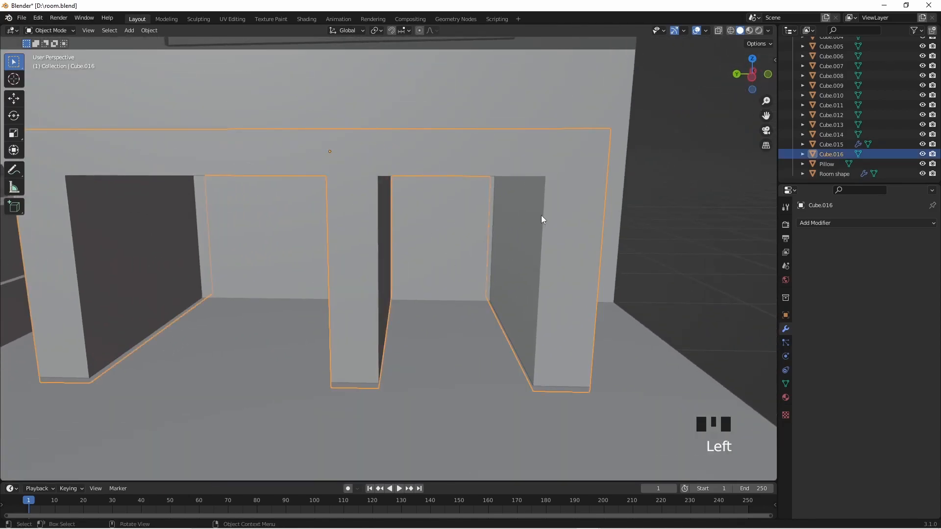
pyautogui.moveTo(466, 252); pyautogui.dragTo(538, 277, button='middle')
pyautogui.click(719, 316)
pyautogui.scroll(-2, 497, 280)
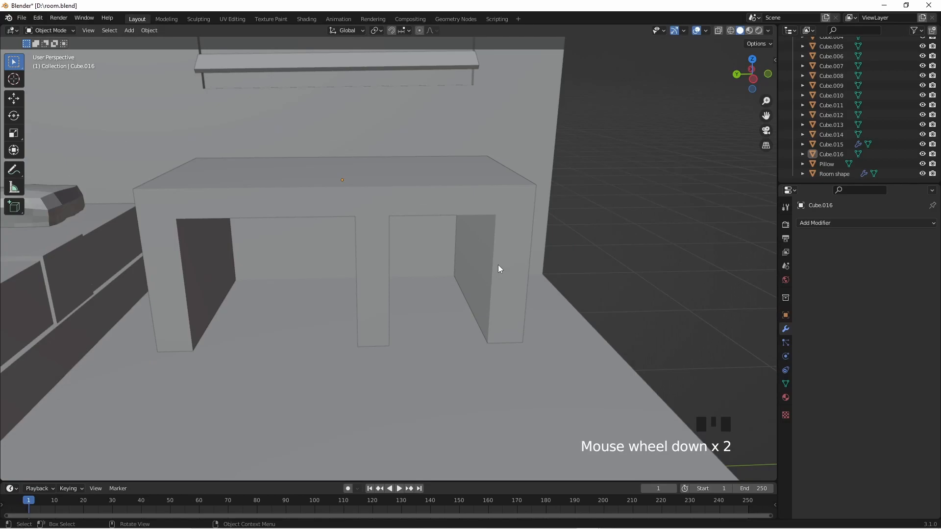
pyautogui.scroll(4, 498, 269)
pyautogui.scroll(-6, 498, 269)
pyautogui.scroll(2, 469, 266)
pyautogui.scroll(2, 470, 266)
pyautogui.moveTo(464, 248); pyautogui.dragTo(440, 251, button='middle')
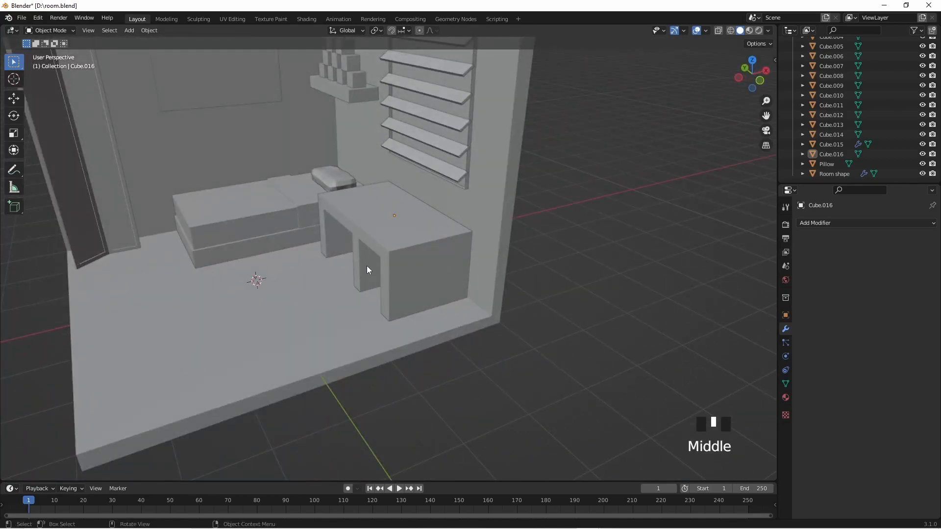
pyautogui.scroll(-3, 367, 267)
pyautogui.scroll(2, 404, 196)
pyautogui.moveTo(403, 185); pyautogui.dragTo(440, 237, button='middle')
# Step: Scale the window frame above the desk to about 0.88 along Z and raise it about 0.5 m
pyautogui.click(390, 195)
pyautogui.click(390, 195)
pyautogui.press('s')
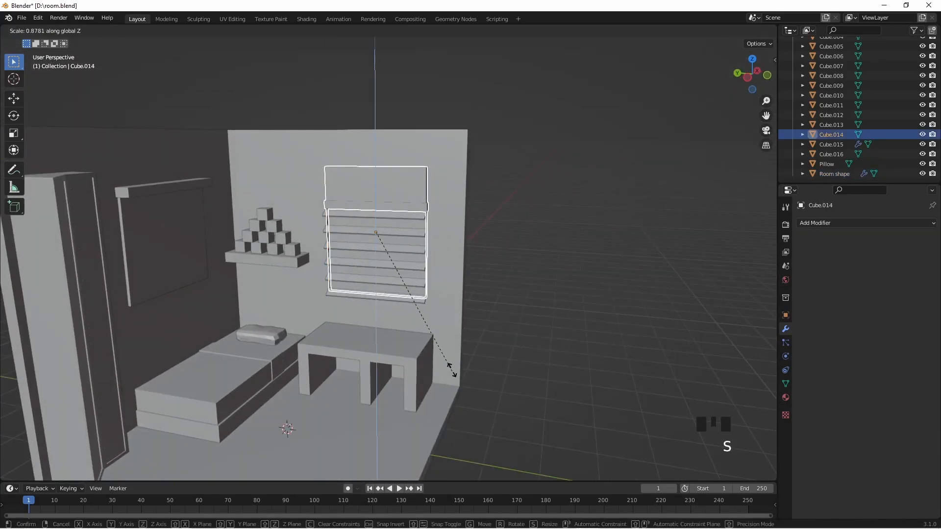
pyautogui.click(452, 367)
pyautogui.press('g')
pyautogui.press('z')
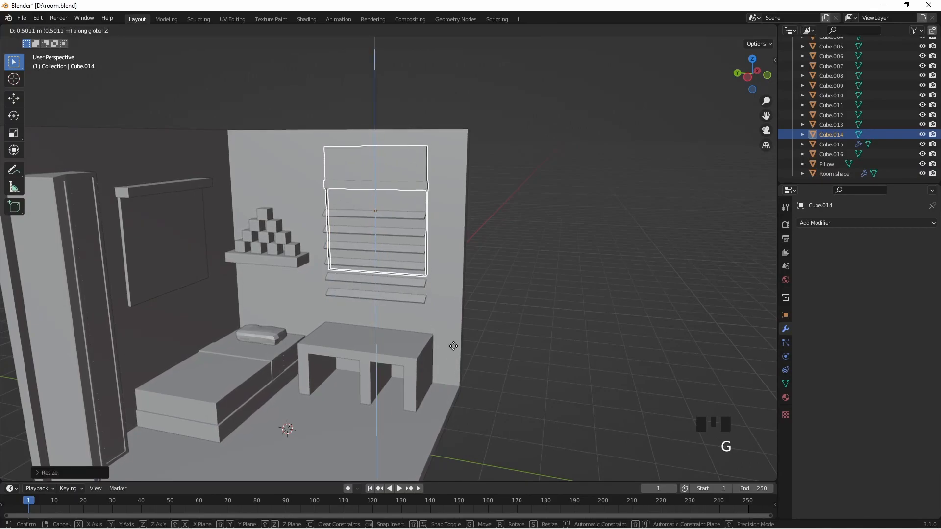
pyautogui.click(436, 307)
# Step: Scale the blind slats down slightly and raise them along Z to fit inside the window frame
pyautogui.click(414, 298)
pyautogui.press('s')
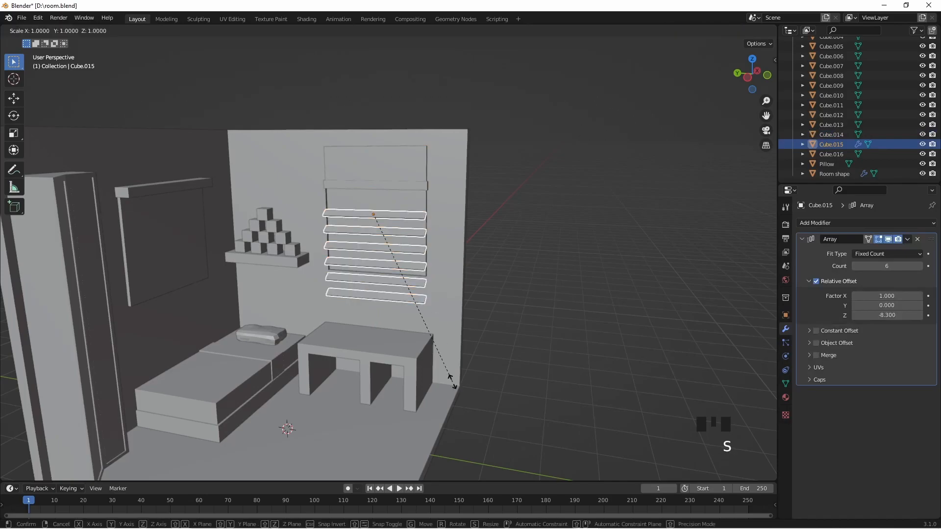
pyautogui.click(446, 353)
pyautogui.press('g')
pyautogui.press('z')
pyautogui.click(449, 334)
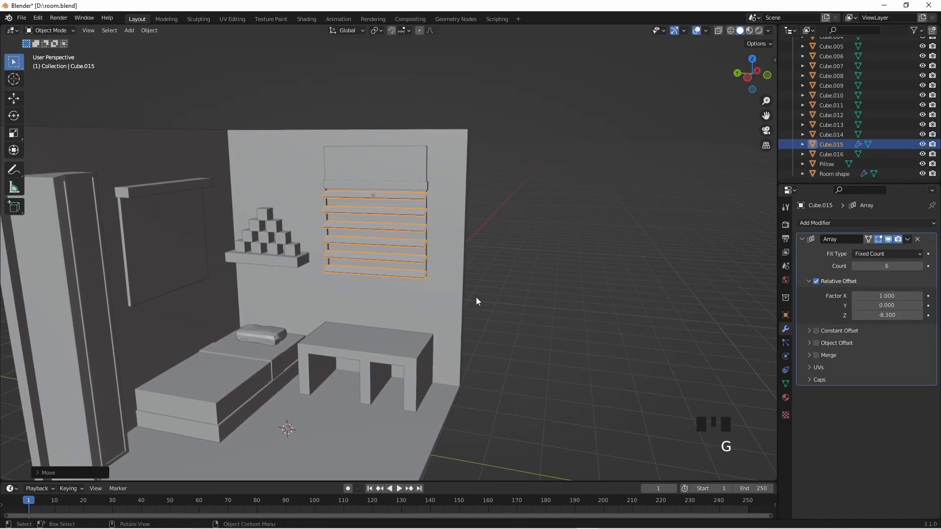
# Step: Set the blinds' Array relative offset Z to -8.7 and its count to 5
pyautogui.moveTo(477, 300); pyautogui.dragTo(386, 311, button='middle')
pyautogui.press('KP_3')
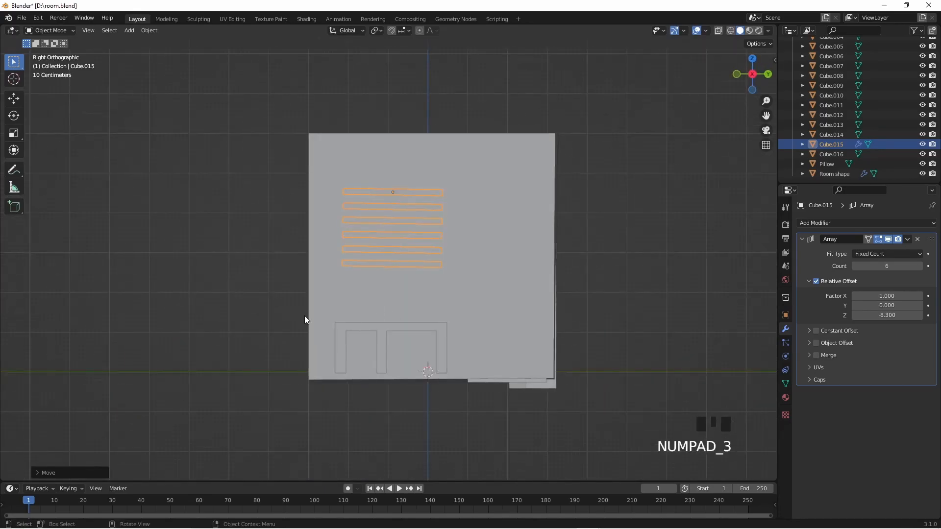
pyautogui.press('KP_1')
pyautogui.scroll(8, 323, 294)
pyautogui.keyDown('shift'); pyautogui.moveTo(337, 283); pyautogui.dragTo(344, 368, button='middle'); pyautogui.keyUp('shift')
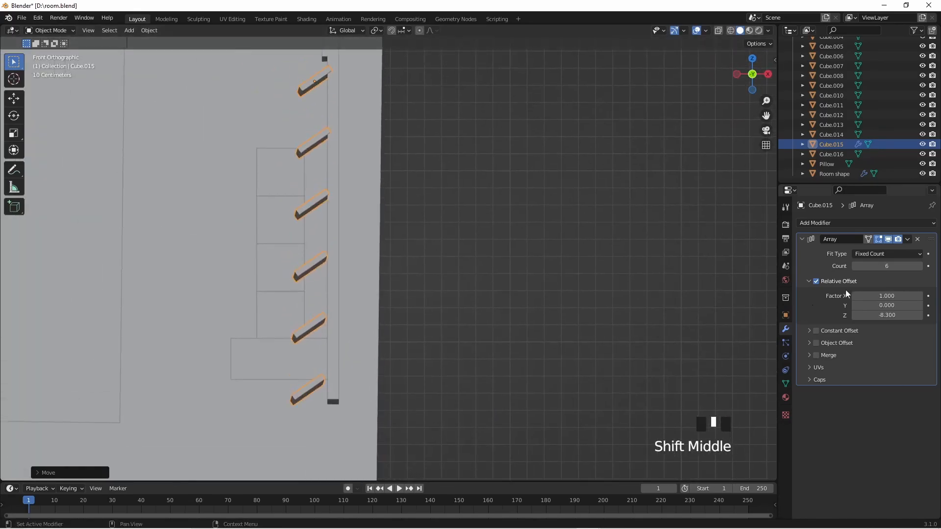
pyautogui.moveTo(887, 315); pyautogui.dragTo(868, 315)
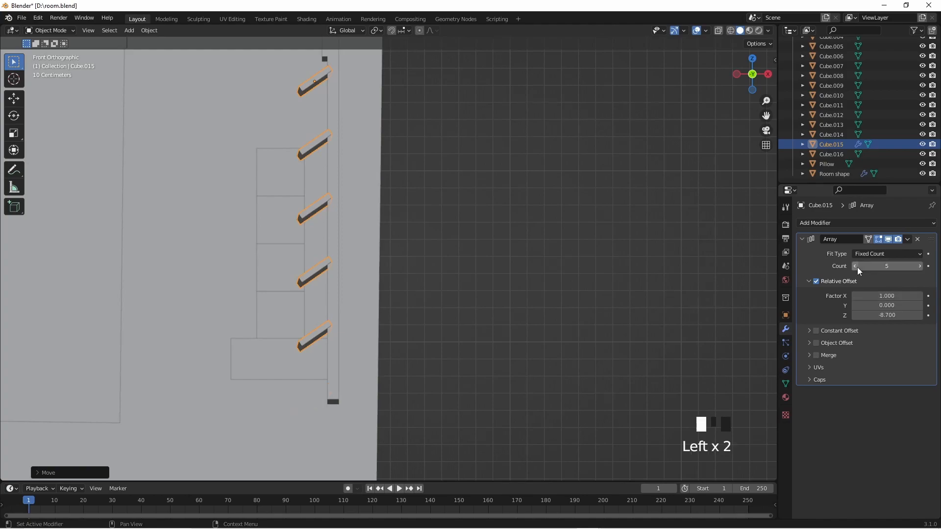
pyautogui.moveTo(886, 316)
pyautogui.mouseDown()
pyautogui.moveTo(858, 315)
pyautogui.moveTo(887, 315)
pyautogui.mouseUp()
# Step: Set the blinds' Array count to 6 and deselect the slats
pyautogui.moveTo(685, 280); pyautogui.dragTo(721, 310, button='middle')
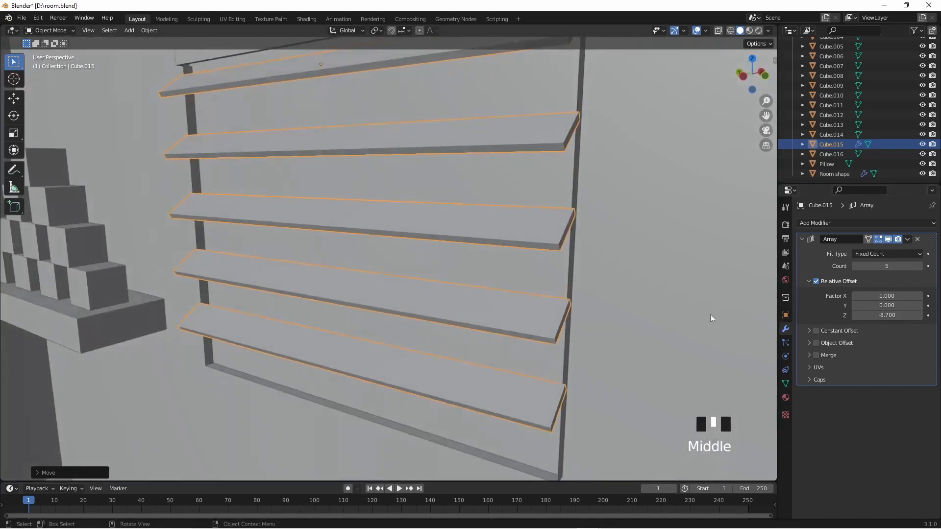
pyautogui.scroll(-6, 687, 310)
pyautogui.click(518, 307)
pyautogui.click(420, 305)
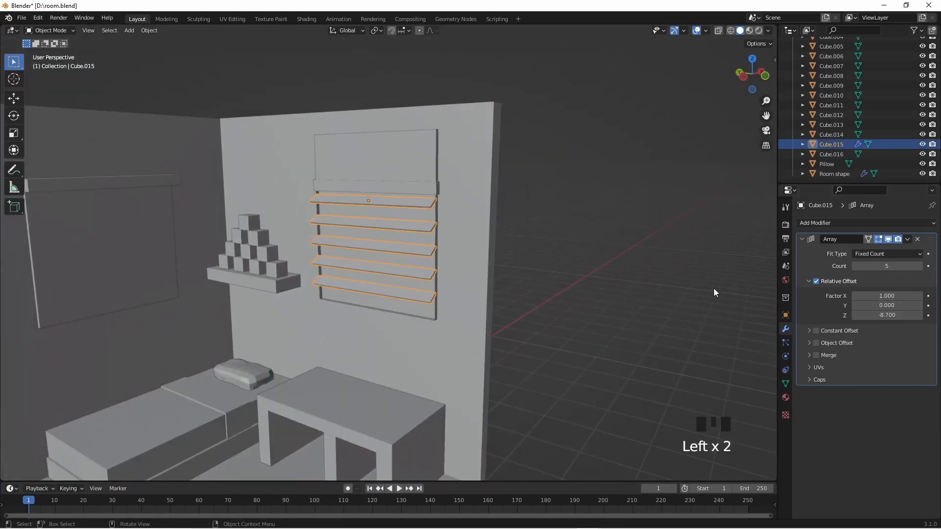
pyautogui.click(630, 342)
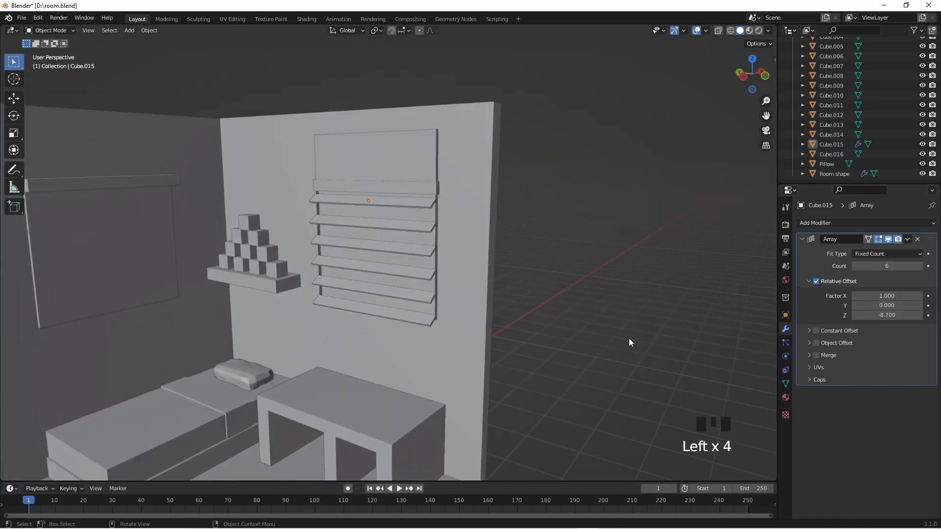
# Step: Remove the Array modifier from the blinds, keeping the single top slat
pyautogui.moveTo(451, 343); pyautogui.dragTo(520, 313, button='middle')
pyautogui.click(443, 308)
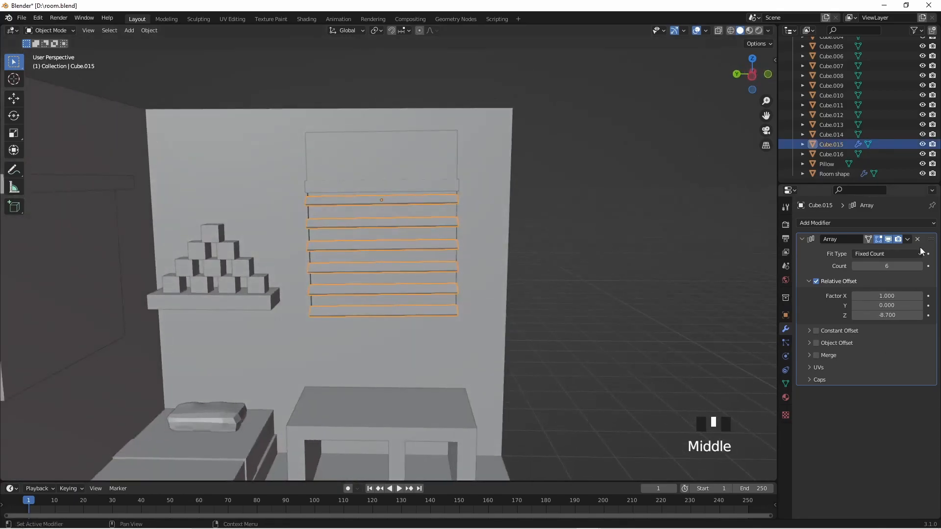
pyautogui.click(918, 239)
pyautogui.scroll(4, 458, 195)
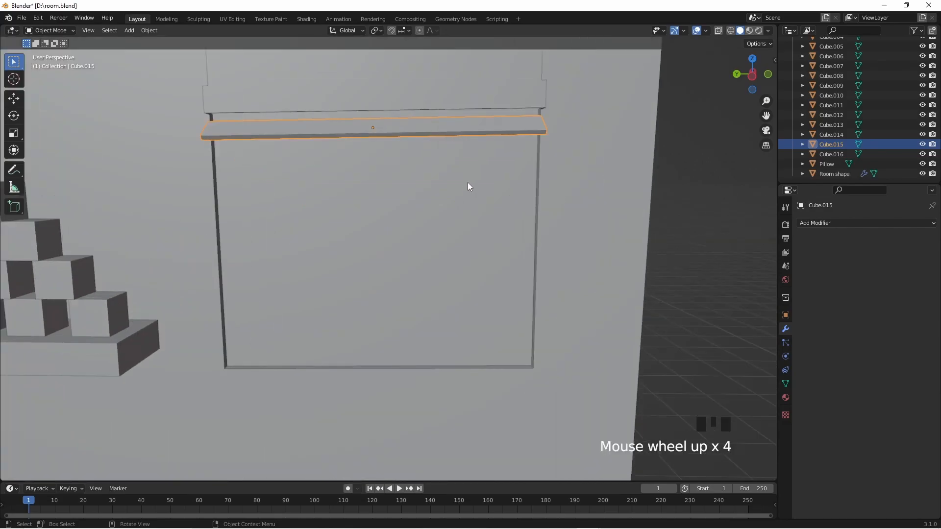
# Step: Duplicate the top blind slat twice, placing each copy about 0.3 m lower along Z than the previous one
pyautogui.hotkey('shift', 'd')
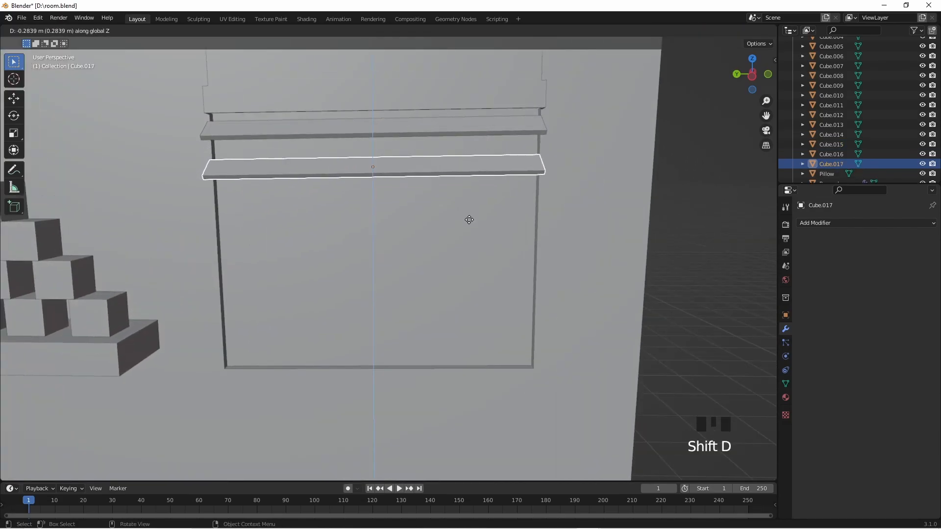
pyautogui.click(469, 224)
pyautogui.hotkey('shift', 'd')
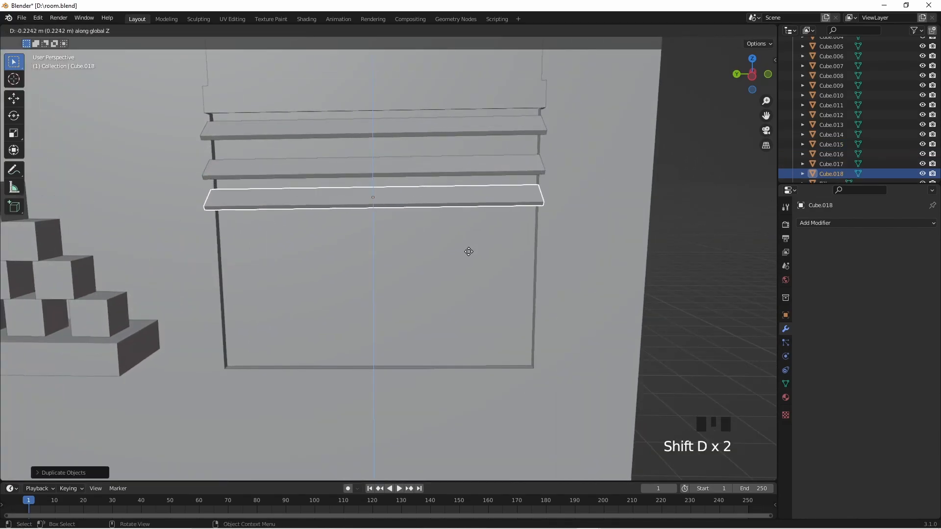
pyautogui.click(466, 260)
# Step: Duplicate the three blind slats together and move the copies about 0.88 m down along Z
pyautogui.keyDown('shift'); pyautogui.click(477, 135); pyautogui.keyUp('shift')
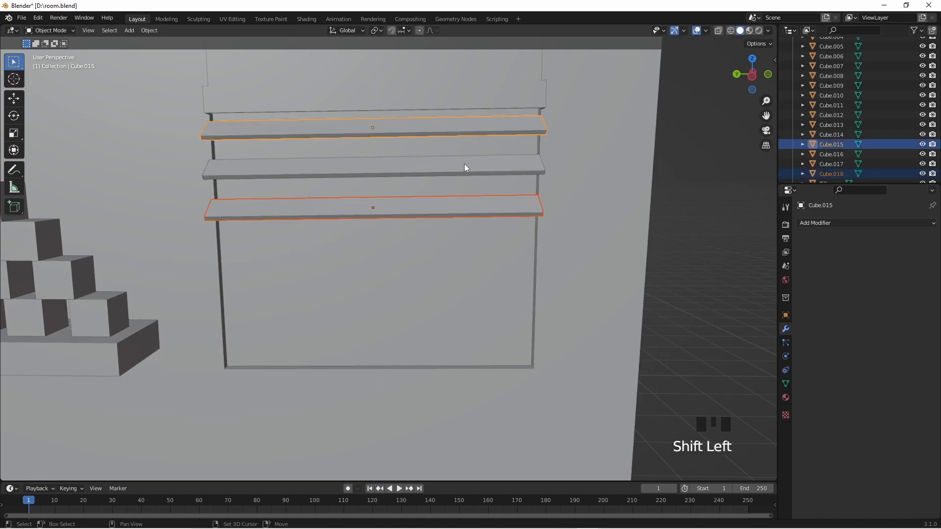
pyautogui.keyDown('shift'); pyautogui.click(463, 166); pyautogui.keyUp('shift')
pyautogui.hotkey('shift', 'd')
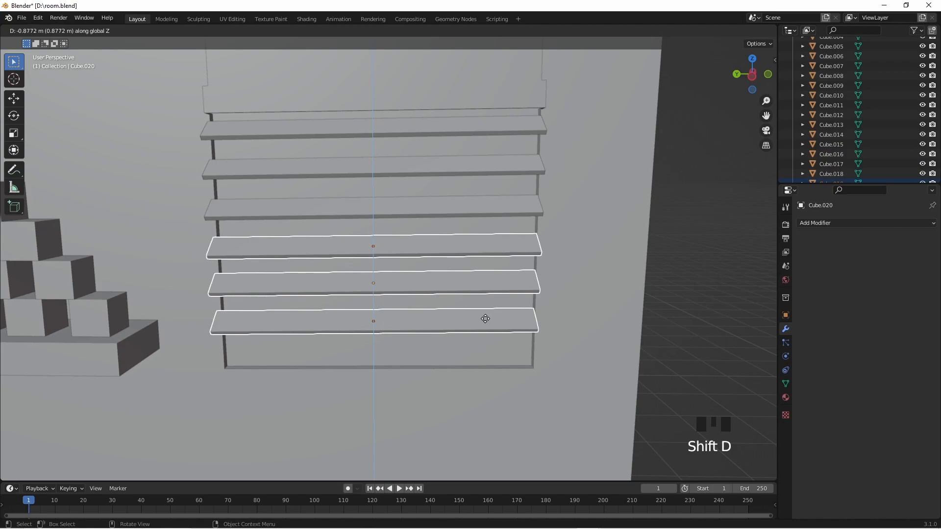
pyautogui.click(486, 320)
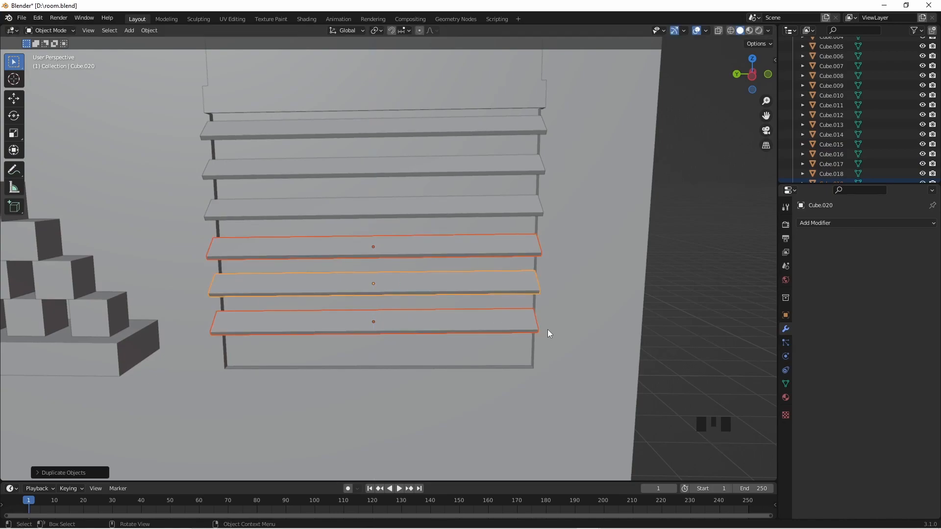
# Step: Duplicate the lowest slat about 0.3 m down along Z to the window's bottom edge and save the file
pyautogui.click(469, 325)
pyautogui.hotkey('shift', 'd')
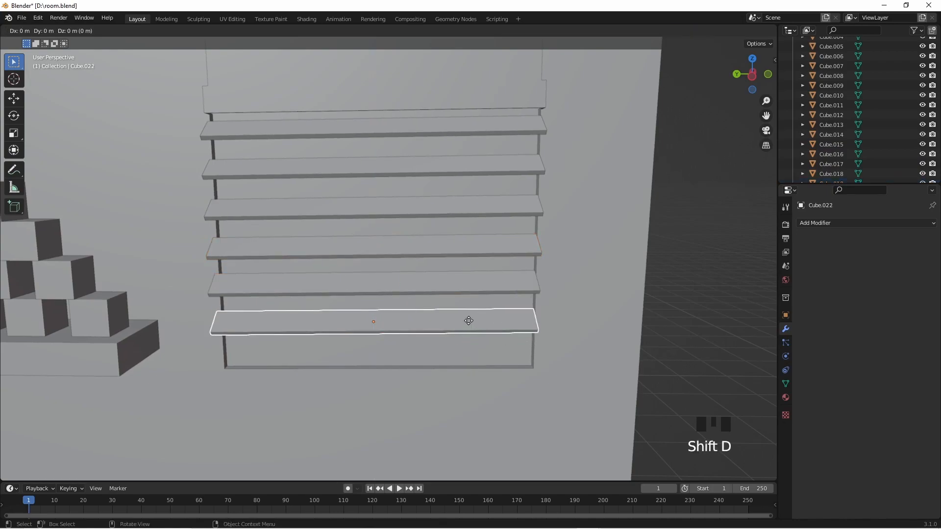
pyautogui.press('z')
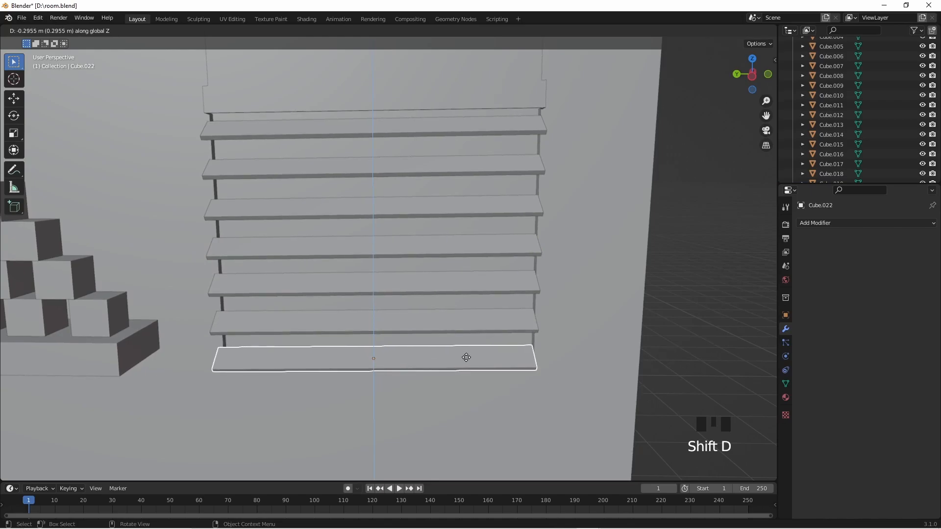
pyautogui.click(466, 359)
pyautogui.moveTo(466, 360); pyautogui.dragTo(613, 377, button='middle')
pyautogui.click(575, 371)
pyautogui.scroll(-5, 617, 382)
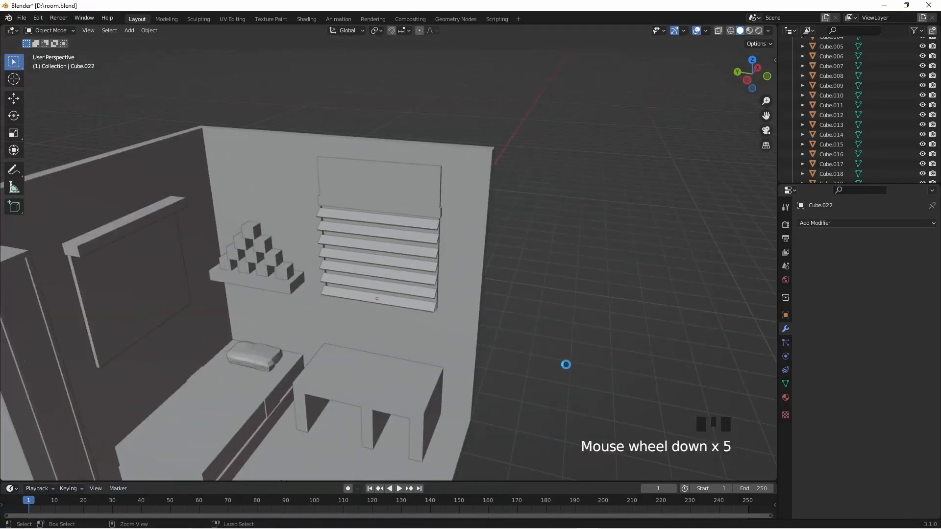
pyautogui.moveTo(425, 328)
pyautogui.mouseDown(button='middle')
pyautogui.moveTo(478, 285)
pyautogui.moveTo(421, 340)
pyautogui.mouseUp(button='middle')
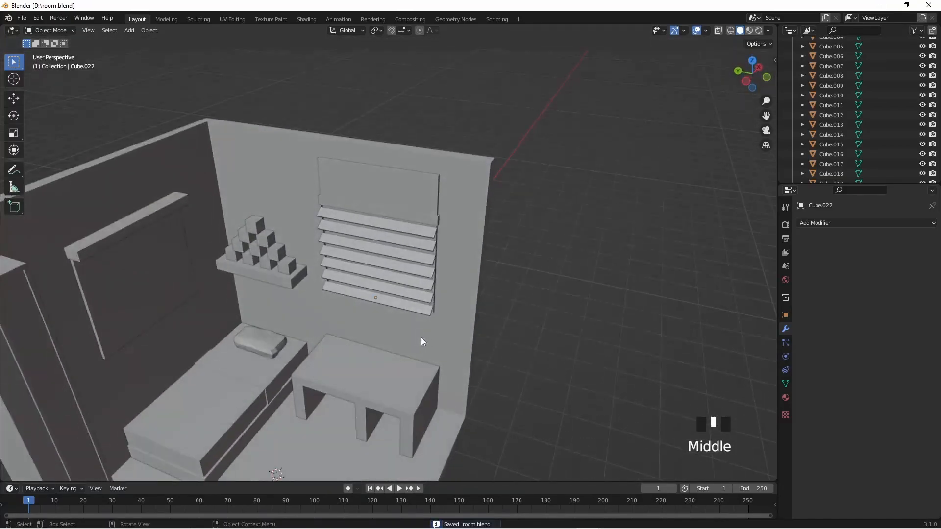
# Step: Duplicate the desk, leaving the copy in the same place as the original
pyautogui.keyDown('shift'); pyautogui.moveTo(452, 385); pyautogui.dragTo(552, 264, button='middle'); pyautogui.keyUp('shift')
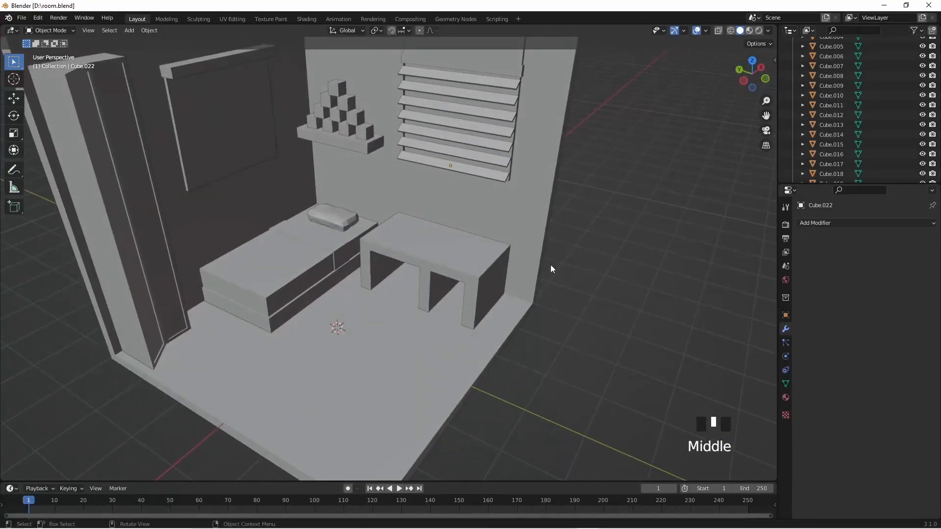
pyautogui.click(478, 269)
pyautogui.scroll(4, 486, 357)
pyautogui.keyDown('shift'); pyautogui.moveTo(486, 357); pyautogui.dragTo(506, 319, button='middle'); pyautogui.keyUp('shift')
pyautogui.scroll(4, 508, 322)
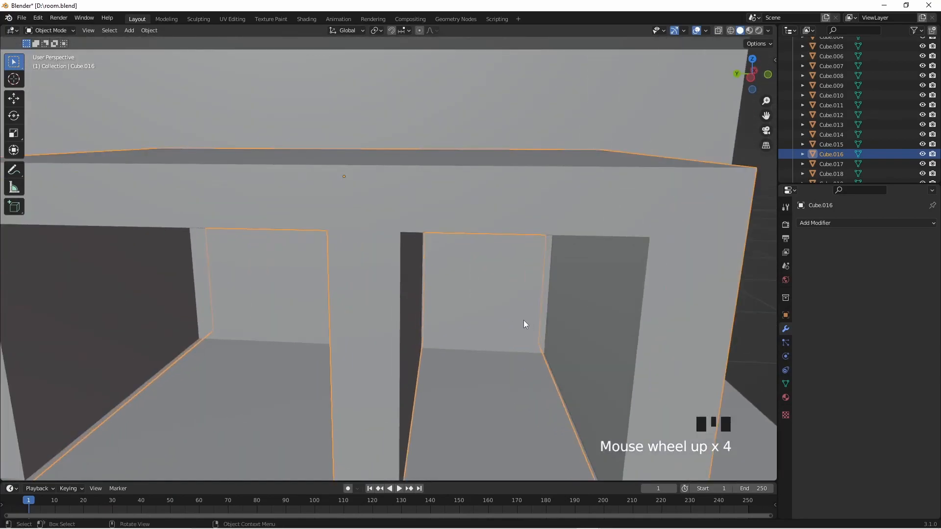
pyautogui.scroll(-10, 522, 320)
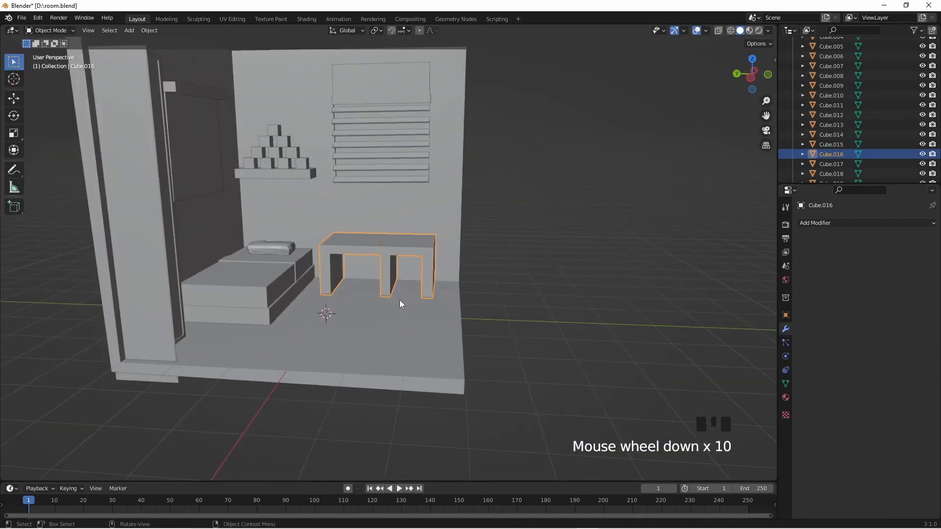
pyautogui.hotkey('shift', 'd')
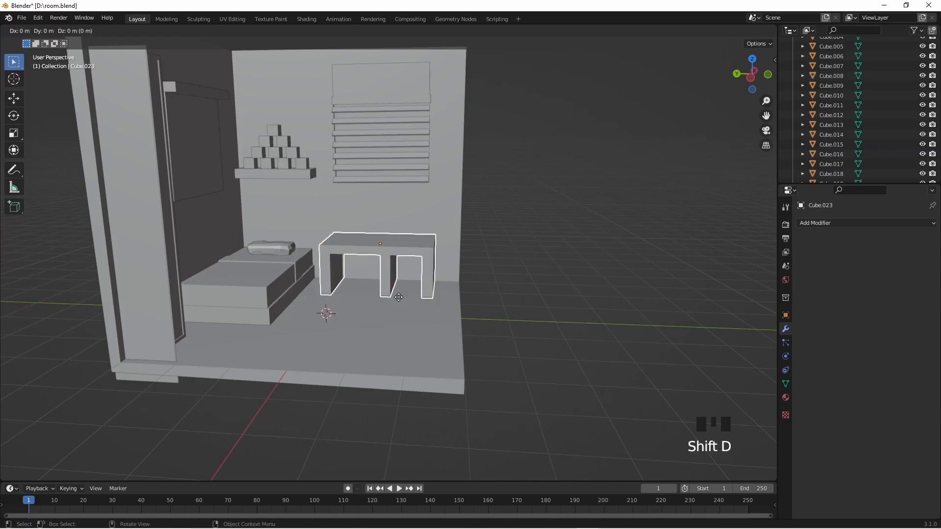
pyautogui.rightClick(398, 297)
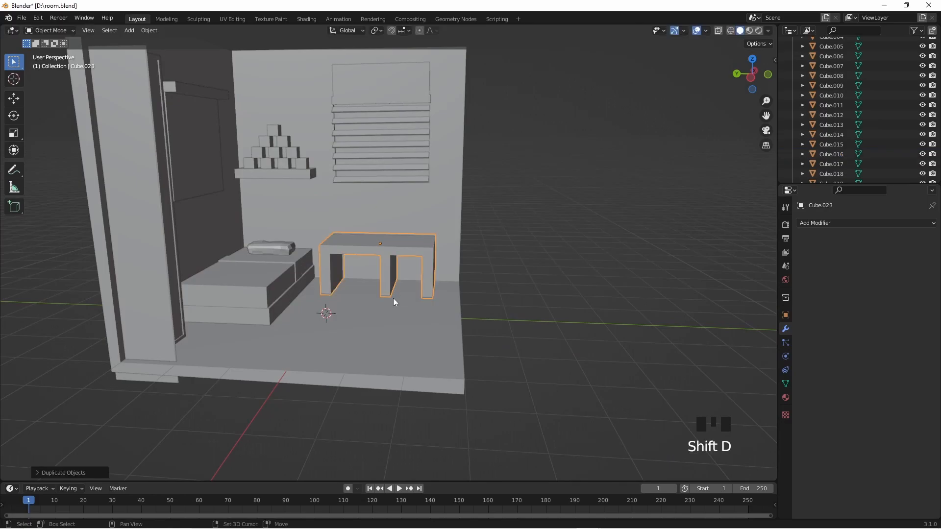
# Step: Add a cube mesh at the 3D cursor as the base for a desk drawer
pyautogui.hotkey('shift', 'a')
pyautogui.moveTo(393, 298)
pyautogui.click(439, 308)
pyautogui.moveTo(440, 306); pyautogui.dragTo(444, 309, button='middle')
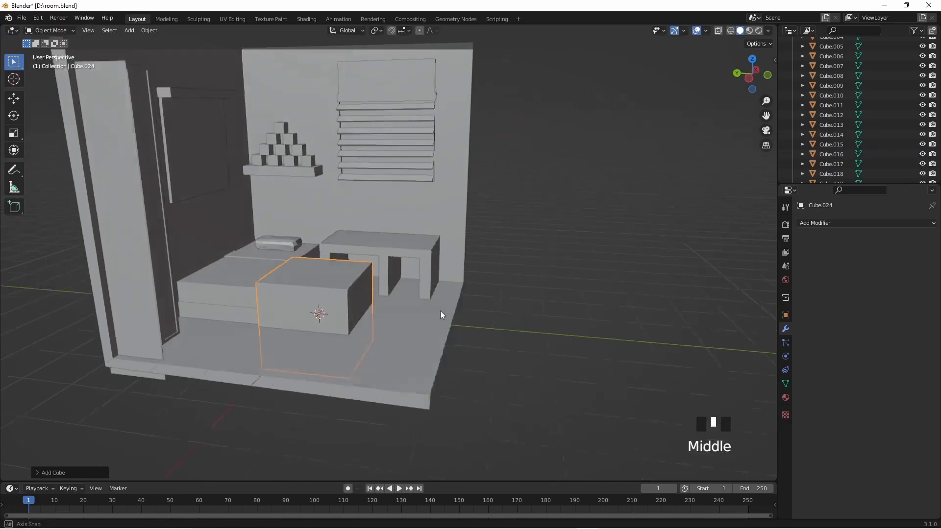
pyautogui.scroll(-3, 416, 338)
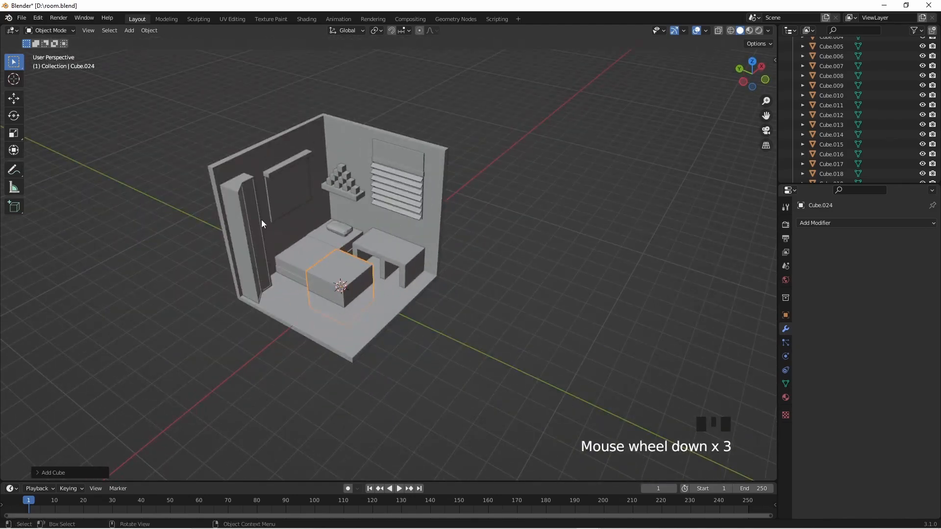
pyautogui.scroll(5, 403, 296)
pyautogui.moveTo(335, 340); pyautogui.dragTo(389, 365, button='middle')
pyautogui.press('g')
pyautogui.click(389, 364)
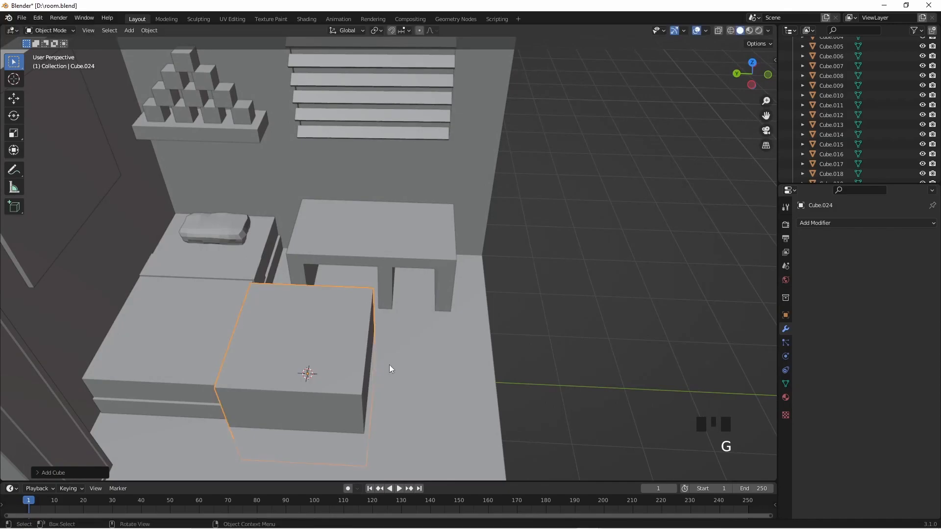
# Step: Scale the new cube down and move it in front of the desk's narrower leg opening
pyautogui.press('s')
pyautogui.click(366, 381)
pyautogui.press('g')
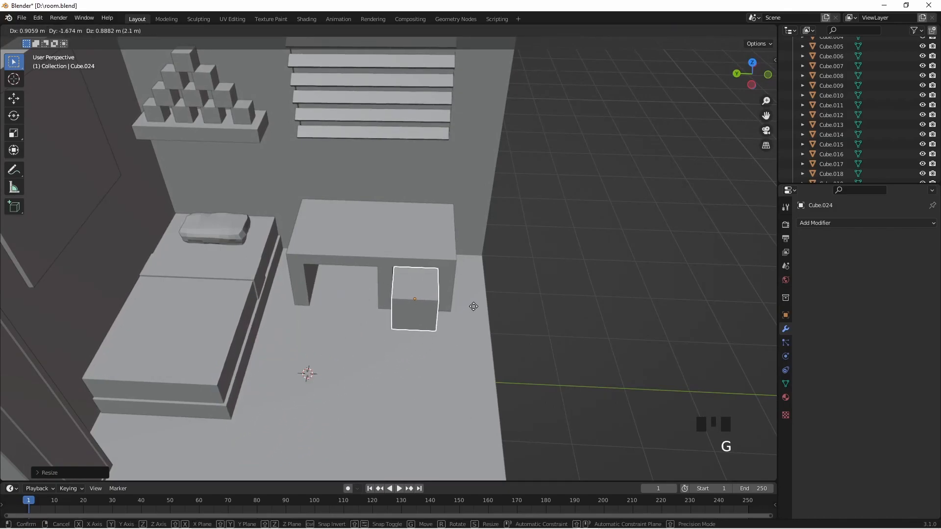
pyautogui.click(473, 306)
# Step: Adjust the cube's height along Z and move it along X so it sits partly inside the desk
pyautogui.moveTo(514, 380); pyautogui.dragTo(405, 383, button='middle')
pyautogui.scroll(3, 376, 340)
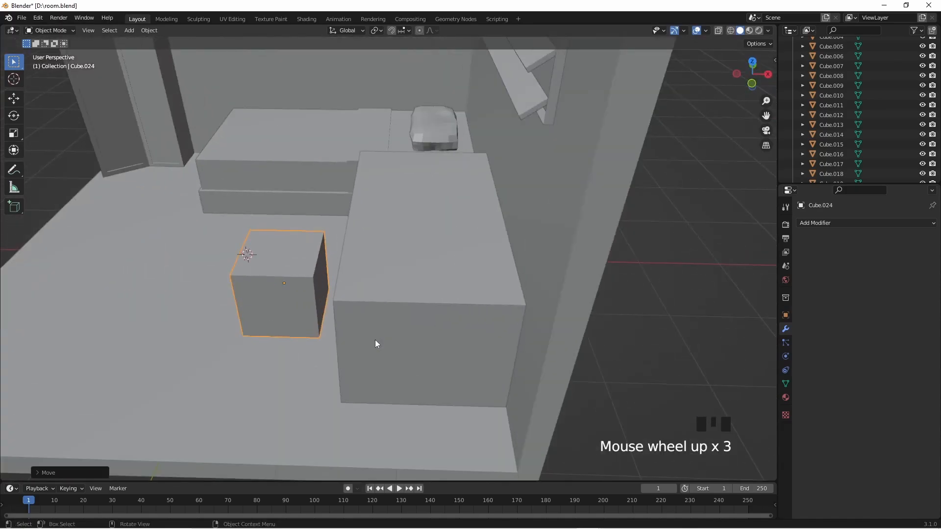
pyautogui.press('g')
pyautogui.click(414, 370)
pyautogui.press('g')
pyautogui.press('z')
pyautogui.click(413, 368)
pyautogui.press('g')
pyautogui.press('x')
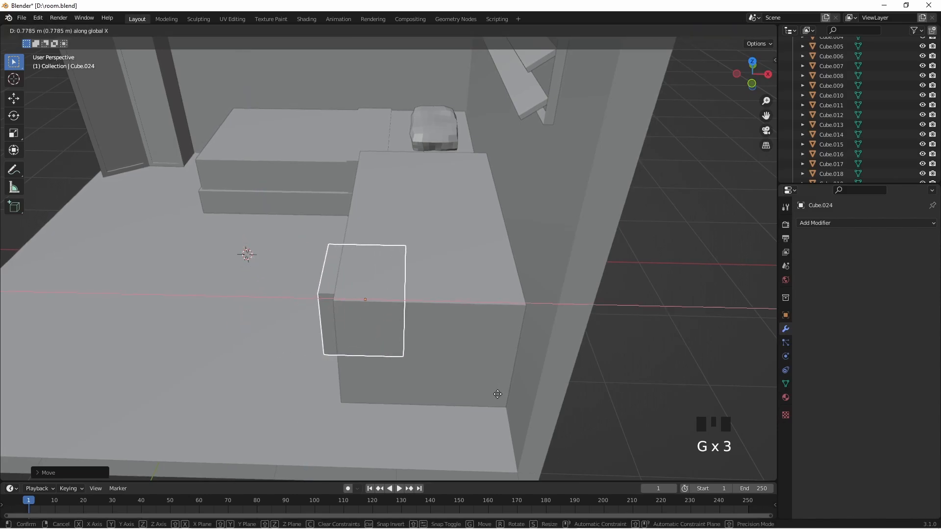
pyautogui.click(445, 386)
# Step: Shift the cube along Y between the middle and outer desk legs and scale it to fit the gap
pyautogui.moveTo(445, 386); pyautogui.dragTo(540, 377, button='middle')
pyautogui.press('g')
pyautogui.press('y')
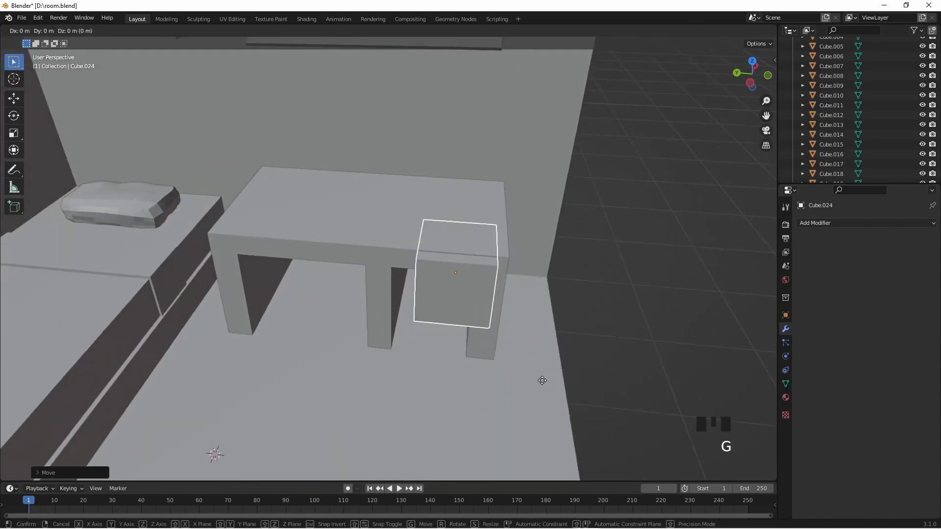
pyautogui.click(523, 379)
pyautogui.press('s')
pyautogui.click(571, 402)
# Step: Reduce the cube's height slightly along Z and lower it beneath the desktop
pyautogui.moveTo(573, 401)
pyautogui.mouseDown(button='middle')
pyautogui.moveTo(534, 290)
pyautogui.moveTo(565, 394)
pyautogui.mouseUp(button='middle')
pyautogui.press('z')
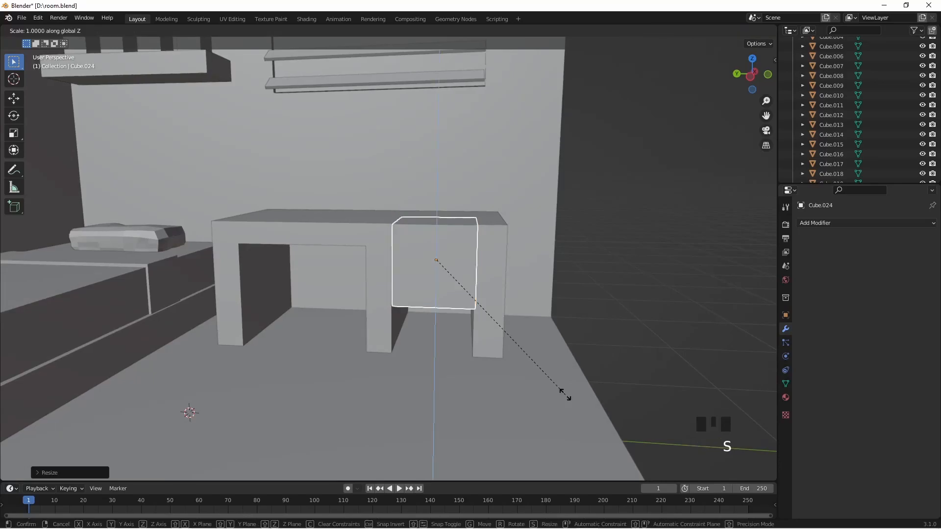
pyautogui.click(561, 368)
pyautogui.press('g')
pyautogui.press('z')
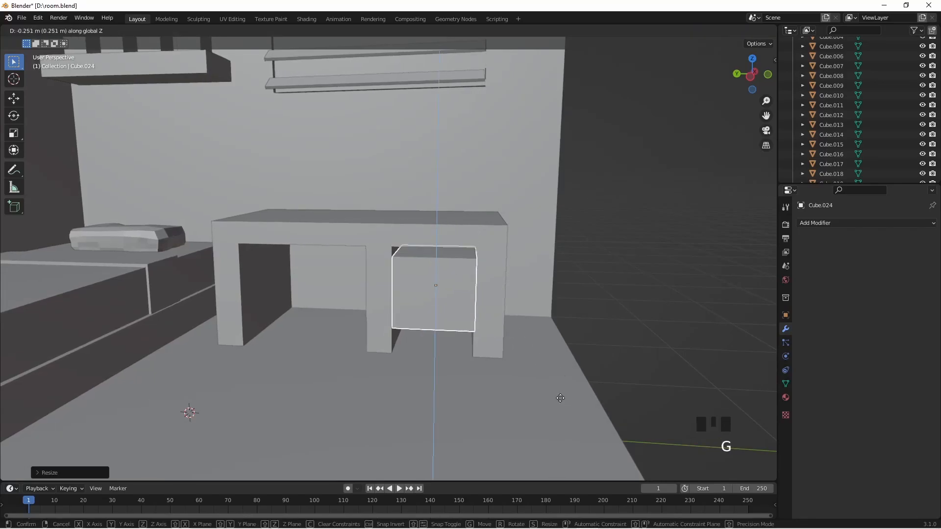
pyautogui.click(559, 392)
# Step: Fine-tune the cube's width by scaling it slightly along Y between the two desk legs
pyautogui.moveTo(560, 392); pyautogui.dragTo(475, 355, button='middle')
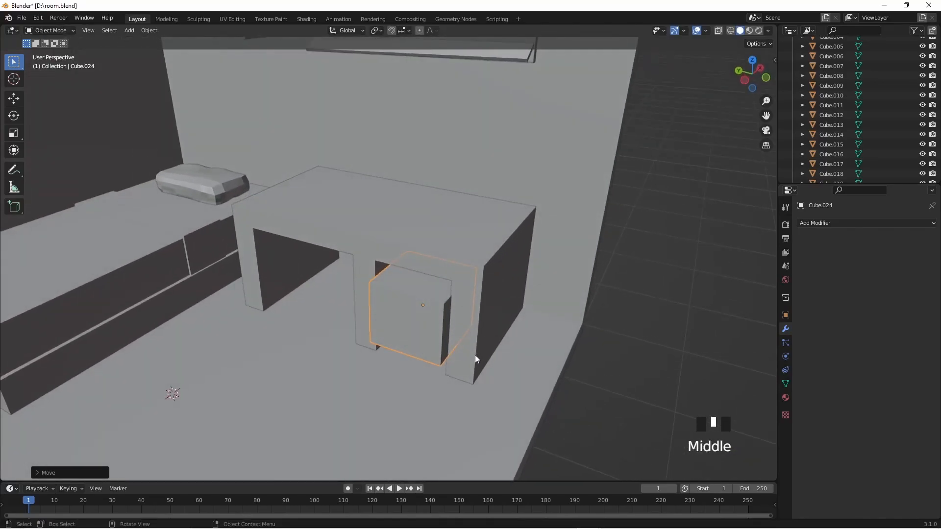
pyautogui.press('s')
pyautogui.press('y')
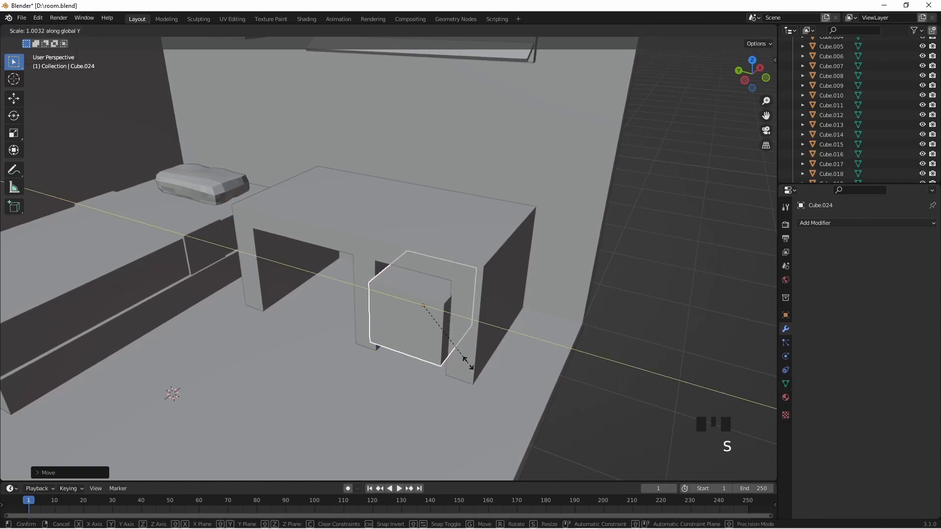
pyautogui.click(467, 361)
# Step: Delete the cube's top face in Edit Mode to form an open drawer box, and return to Object Mode
pyautogui.scroll(5, 460, 277)
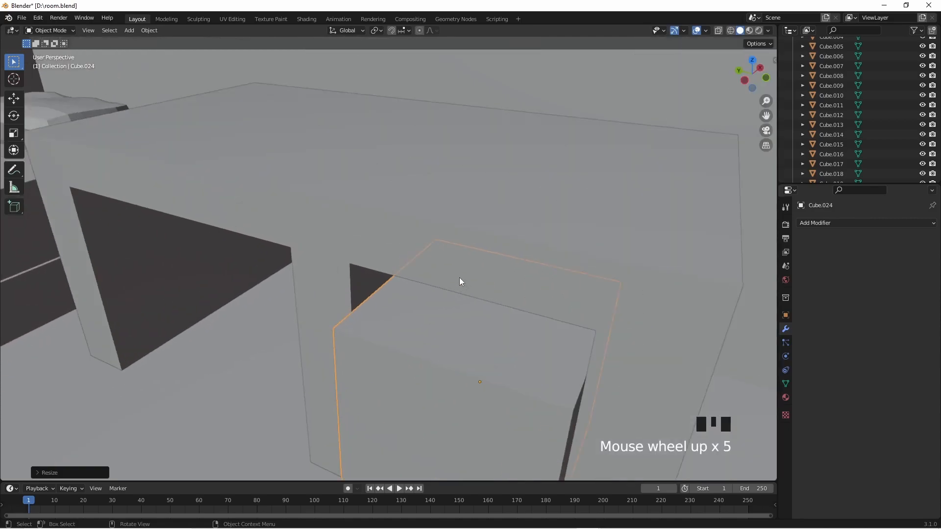
pyautogui.press('Tab')
pyautogui.moveTo(501, 363); pyautogui.dragTo(498, 385, button='middle')
pyautogui.click(509, 360)
pyautogui.press('Delete')
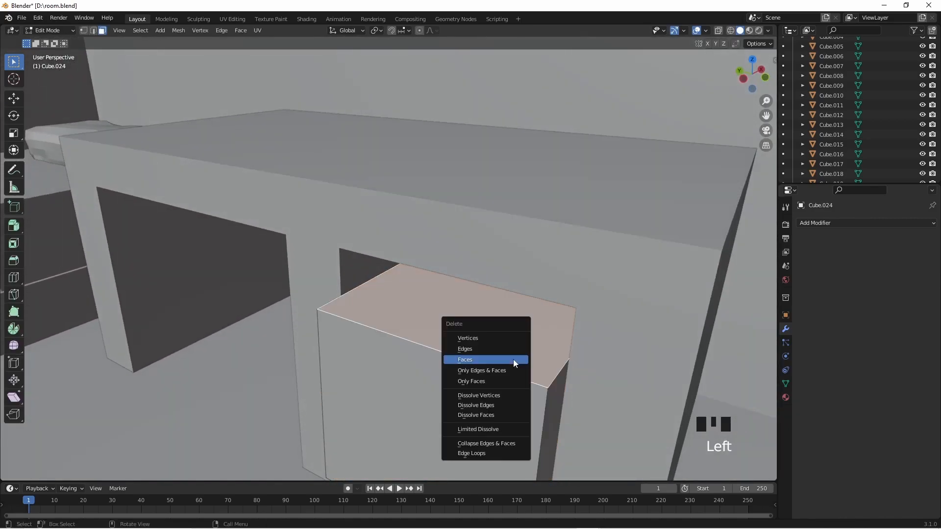
pyautogui.click(513, 360)
pyautogui.scroll(-5, 508, 366)
pyautogui.scroll(-2, 504, 371)
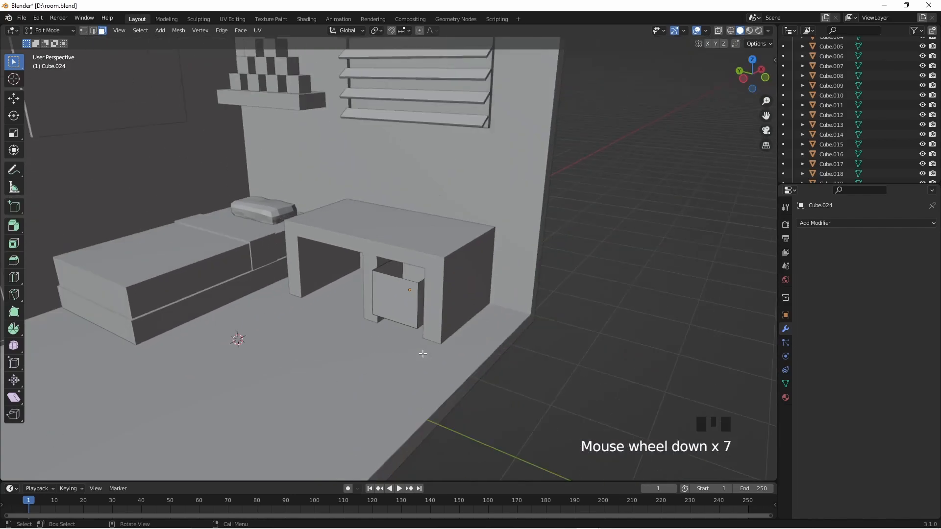
pyautogui.scroll(4, 504, 371)
pyautogui.press('a')
pyautogui.press('Tab')
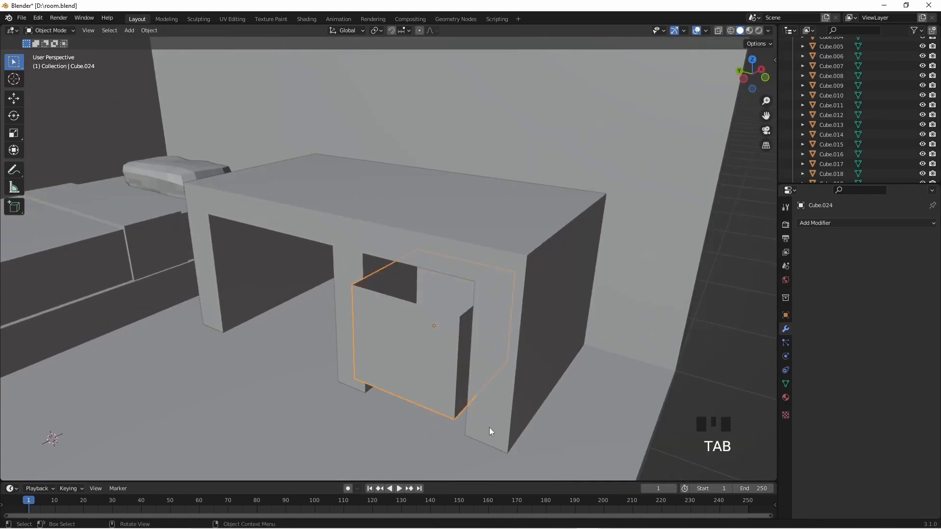
pyautogui.press('s')
pyautogui.press('s')
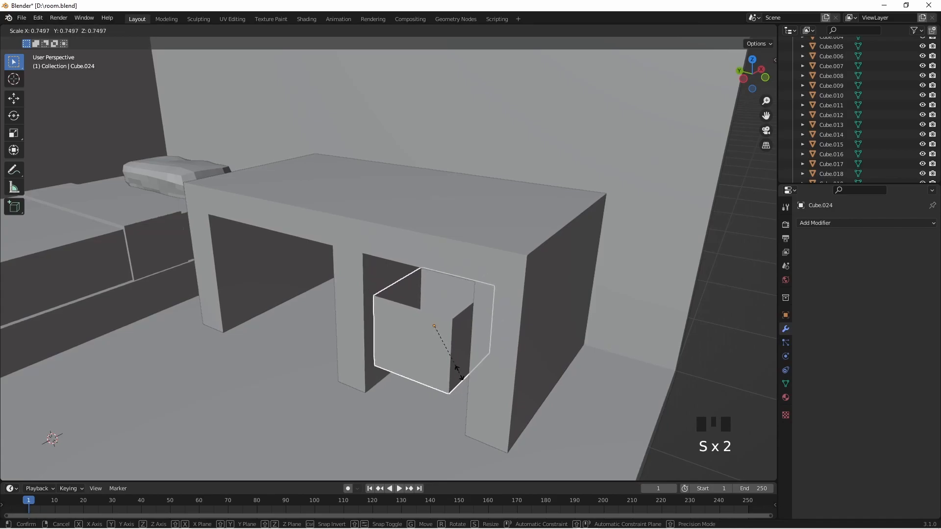
pyautogui.rightClick(460, 373)
# Step: Scale the drawer box down along Z to make it shallower and raise it close beneath the desktop
pyautogui.press('s')
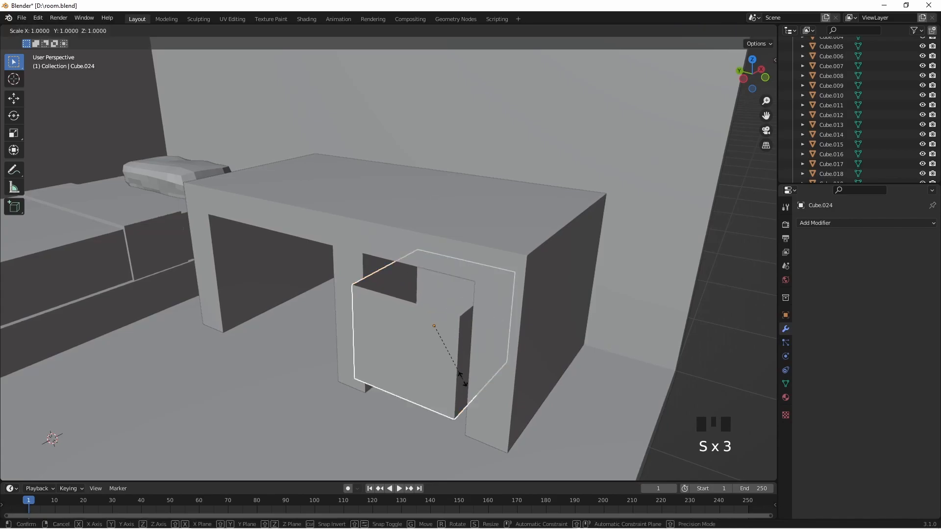
pyautogui.press('z')
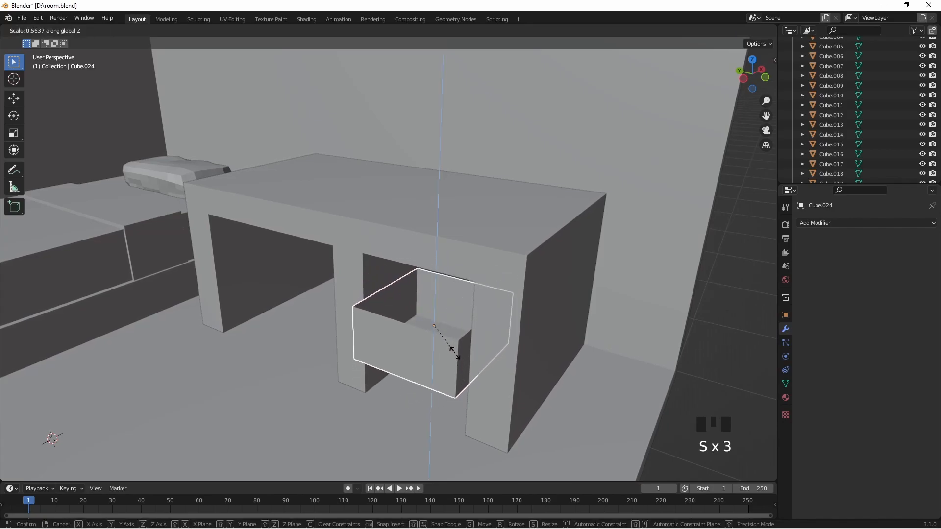
pyautogui.click(455, 365)
pyautogui.moveTo(455, 366); pyautogui.dragTo(422, 398, button='middle')
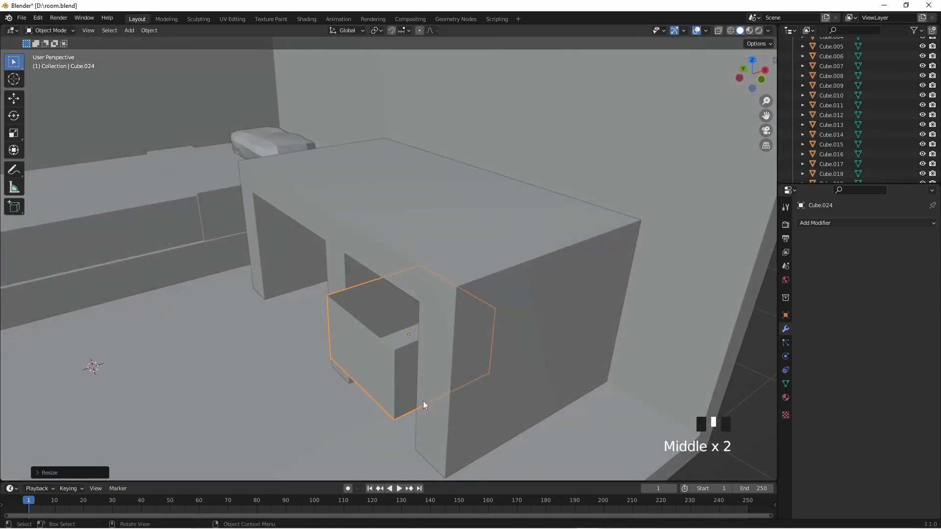
pyautogui.press('g')
pyautogui.click(430, 375)
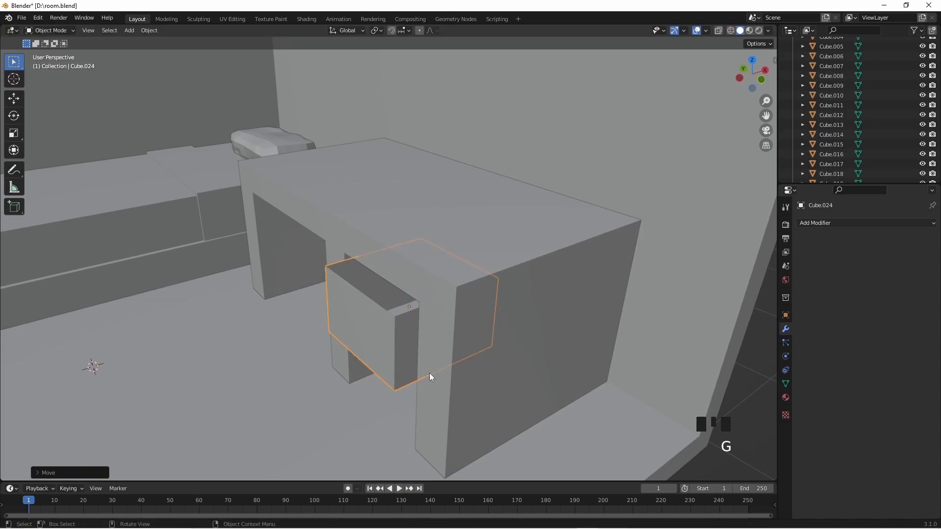
# Step: Inset the drawer's front face in Edit Mode by about 0.8 m, leaving a small rectangle at its centre
pyautogui.click(723, 470)
pyautogui.moveTo(478, 390); pyautogui.dragTo(532, 400, button='middle')
pyautogui.click(454, 343)
pyautogui.moveTo(454, 343); pyautogui.dragTo(547, 383, button='middle')
pyautogui.press('Tab')
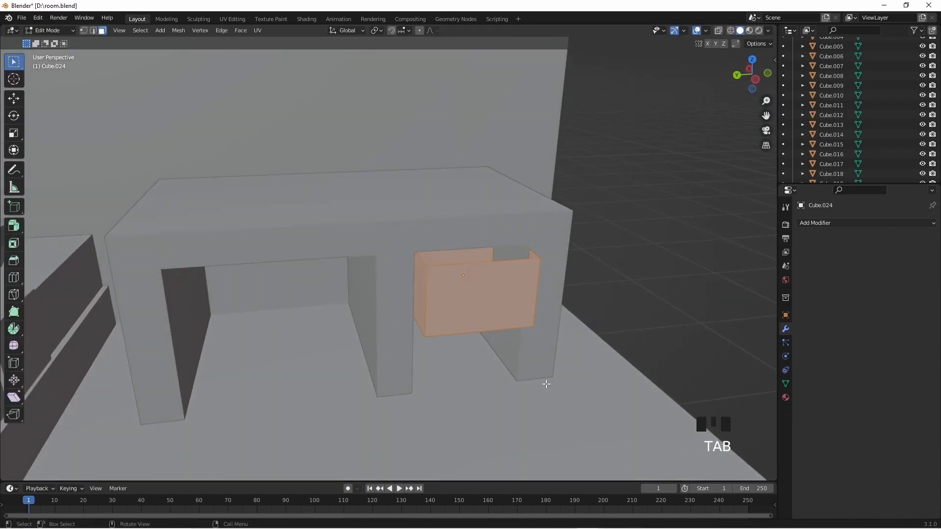
pyautogui.scroll(3, 531, 338)
pyautogui.keyDown('shift'); pyautogui.moveTo(530, 338); pyautogui.dragTo(400, 289, button='middle'); pyautogui.keyUp('shift')
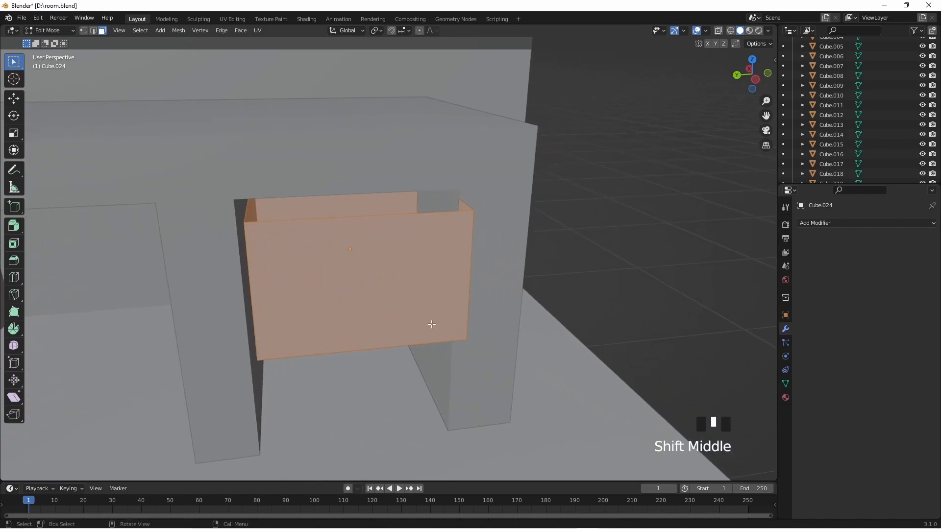
pyautogui.press('i')
pyautogui.rightClick(388, 302)
pyautogui.click(391, 298)
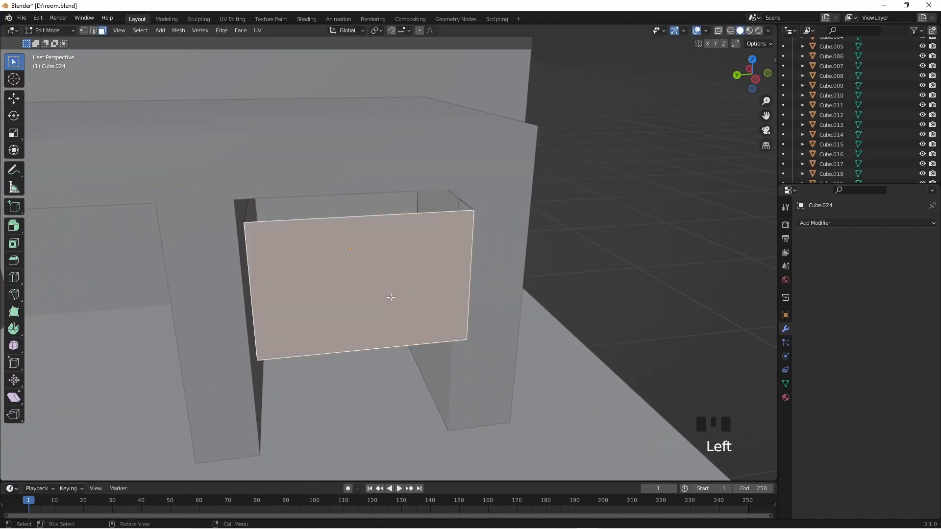
pyautogui.press('i')
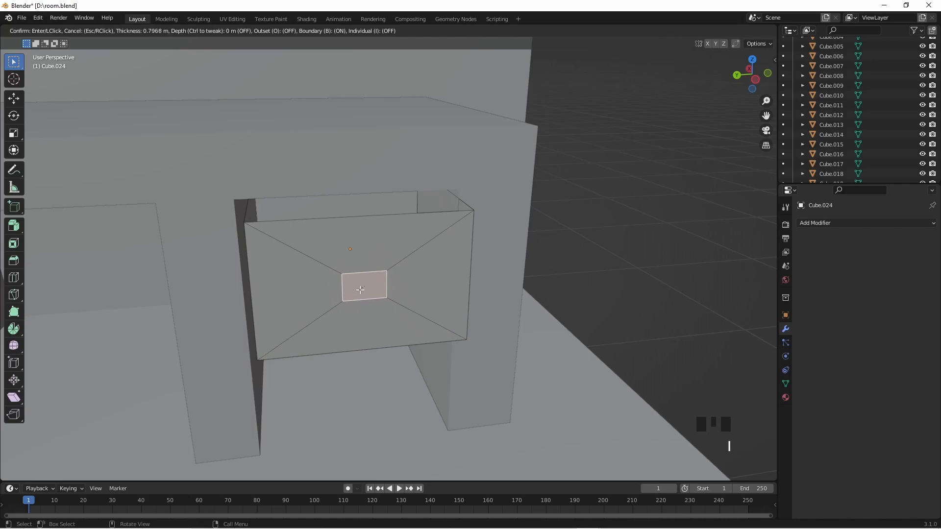
pyautogui.click(361, 288)
# Step: Extrude the small centre face outward about 0.03 m as a drawer knob and return to Object Mode
pyautogui.moveTo(362, 288); pyautogui.dragTo(326, 304, button='middle')
pyautogui.press('e')
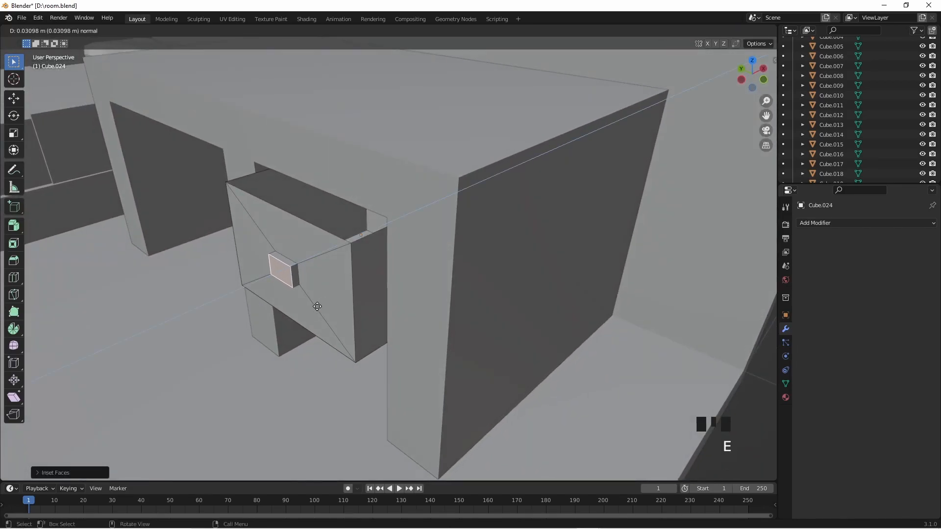
pyautogui.click(317, 306)
pyautogui.press('Tab')
# Step: Add a plane mesh in the middle of the room and adjust its height along Z to sit just above the floor
pyautogui.scroll(-3, 357, 299)
pyautogui.moveTo(360, 301); pyautogui.dragTo(366, 321, button='middle')
pyautogui.scroll(-7, 308, 293)
pyautogui.keyDown('shift'); pyautogui.moveTo(325, 300); pyautogui.dragTo(486, 385, button='middle'); pyautogui.keyUp('shift')
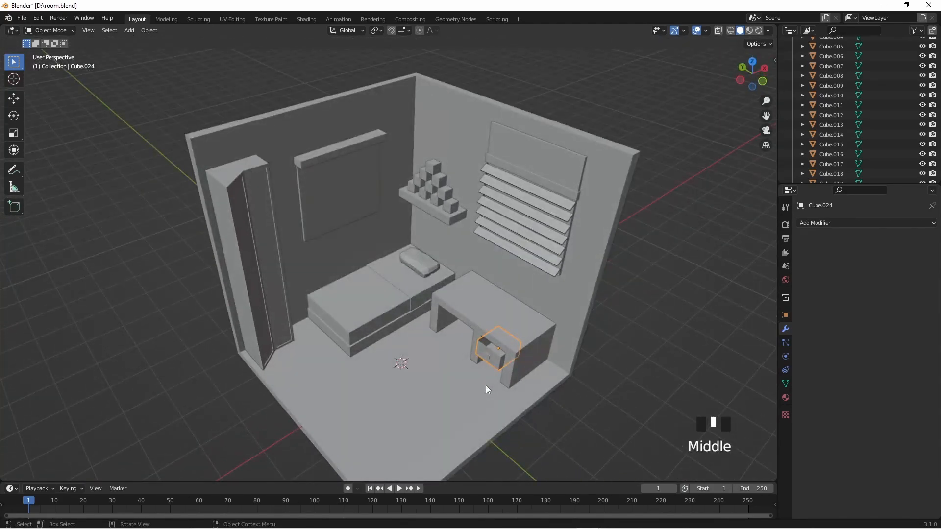
pyautogui.click(631, 433)
pyautogui.hotkey('shift', 'a')
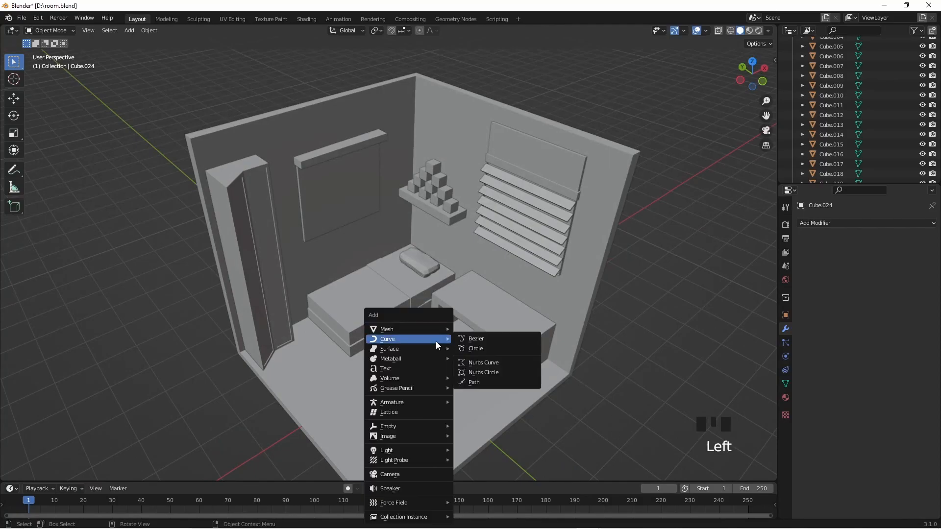
pyautogui.moveTo(436, 332)
pyautogui.click(466, 333)
pyautogui.scroll(-3, 489, 353)
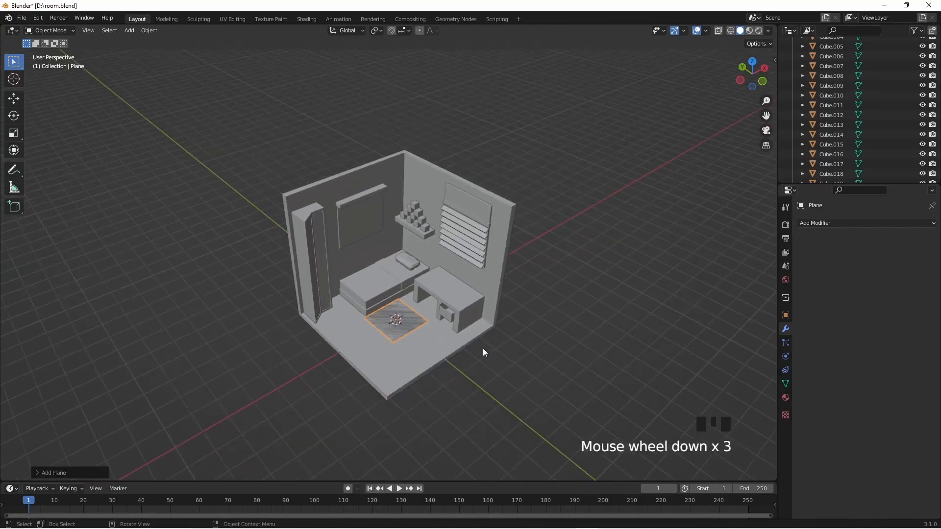
pyautogui.scroll(5, 485, 352)
pyautogui.press('g')
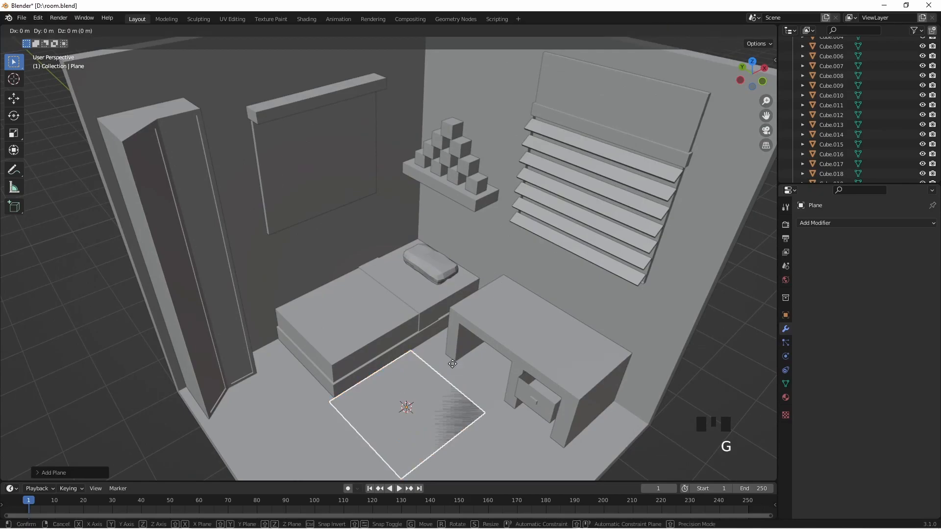
pyautogui.press('z')
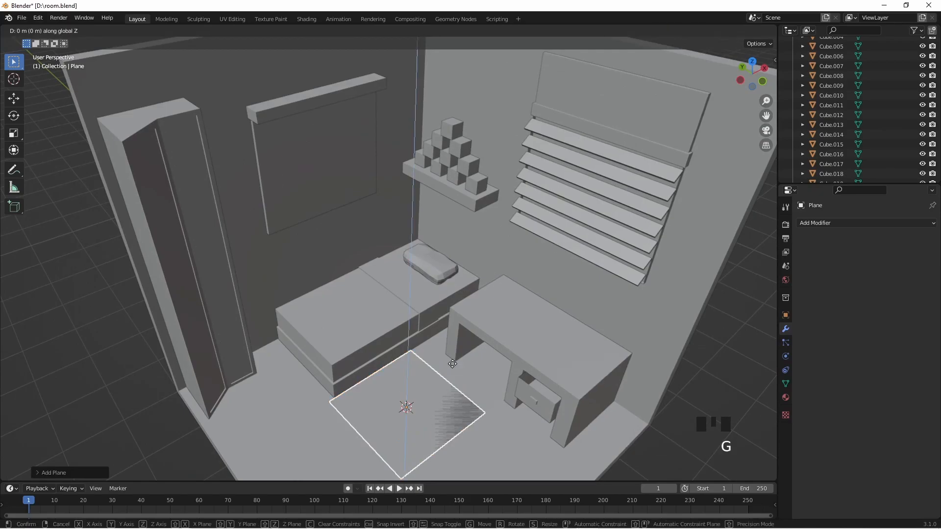
pyautogui.click(469, 440)
# Step: Scale the plane up uniformly to cover most of the room's floor and save the file
pyautogui.keyDown('shift'); pyautogui.moveTo(469, 440); pyautogui.dragTo(471, 302, button='middle'); pyautogui.keyUp('shift')
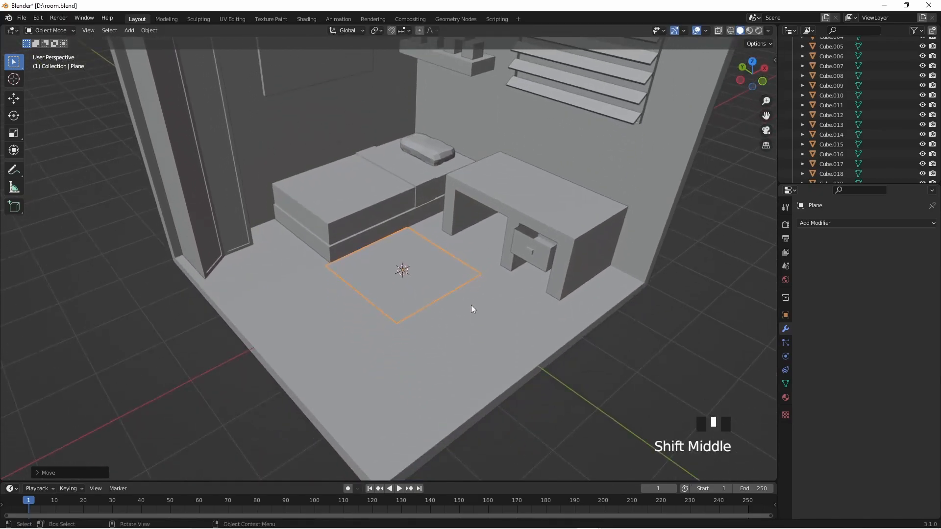
pyautogui.press('s')
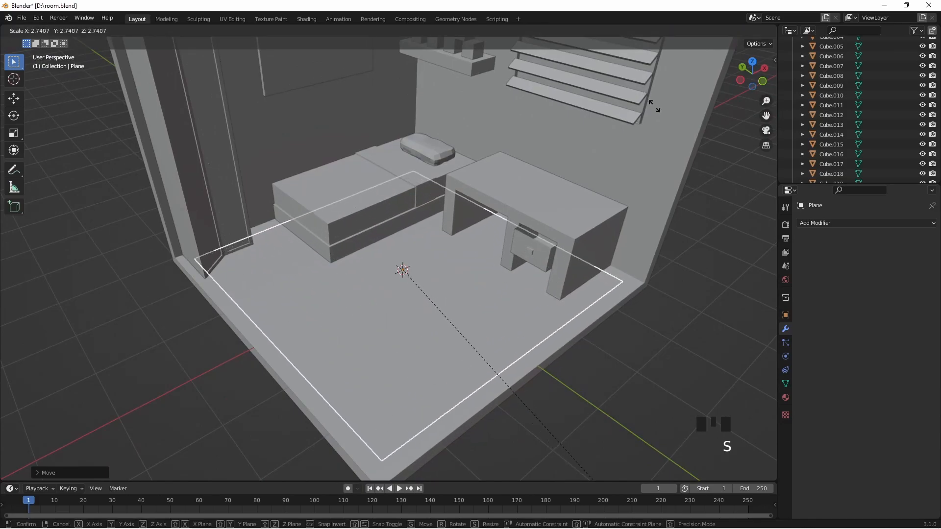
pyautogui.click(618, 98)
pyautogui.moveTo(710, 242); pyautogui.dragTo(632, 290, button='middle')
pyautogui.scroll(-2, 636, 270)
pyautogui.moveTo(576, 201); pyautogui.dragTo(564, 249, button='middle')
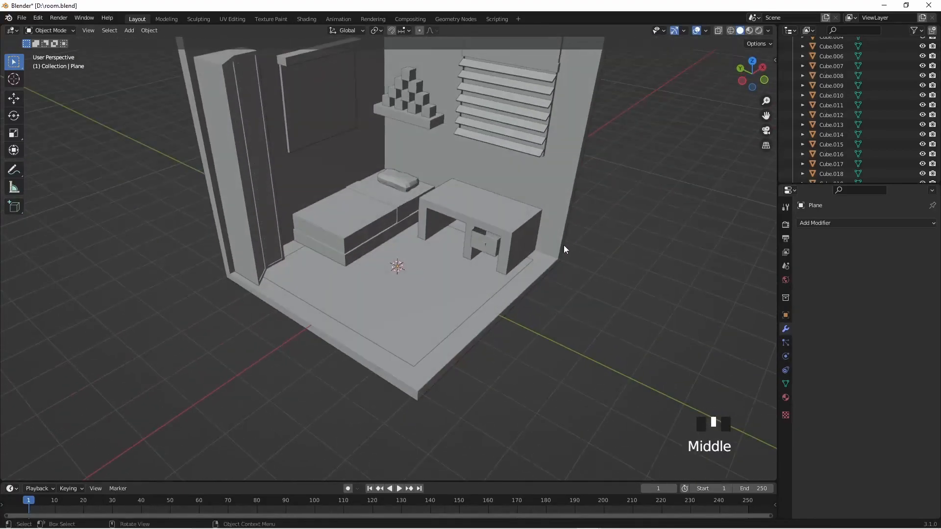
pyautogui.keyDown('shift'); pyautogui.moveTo(499, 309); pyautogui.dragTo(509, 275, button='middle'); pyautogui.keyUp('shift')
pyautogui.hotkey('ctrl', 's')
pyautogui.keyDown('shift'); pyautogui.moveTo(542, 235); pyautogui.dragTo(542, 288, button='middle'); pyautogui.keyUp('shift')
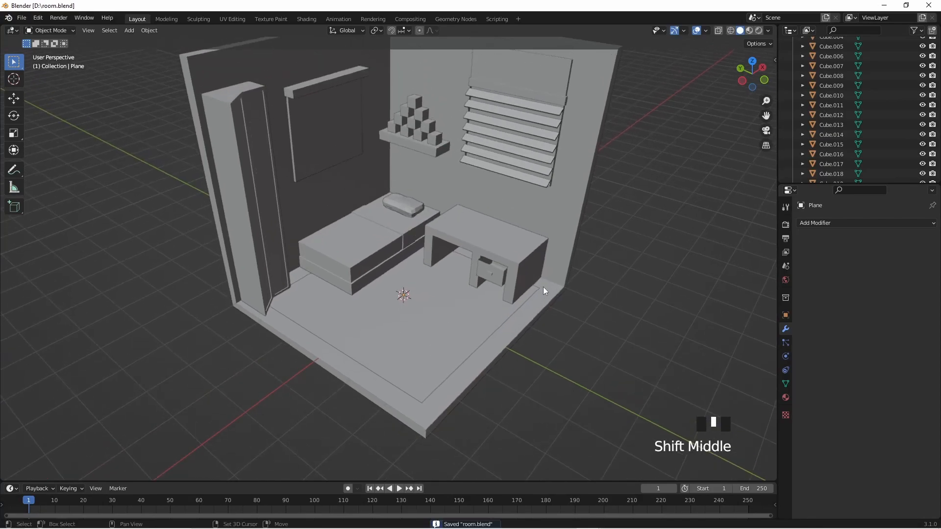
# Step: Enlarge the floor plane uniformly by a factor of about 1.08
pyautogui.scroll(3, 537, 334)
pyautogui.keyDown('shift'); pyautogui.moveTo(532, 378); pyautogui.dragTo(548, 278, button='middle'); pyautogui.keyUp('shift')
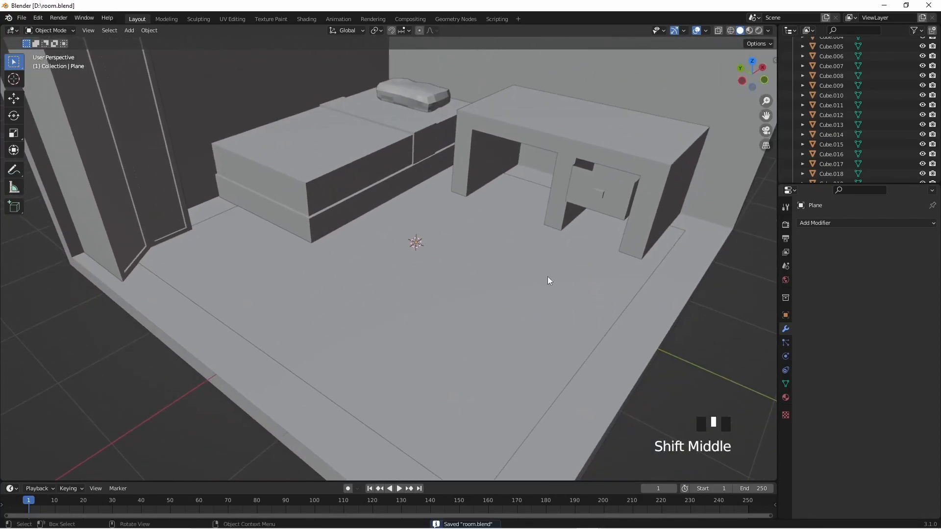
pyautogui.click(573, 360)
pyautogui.press('s')
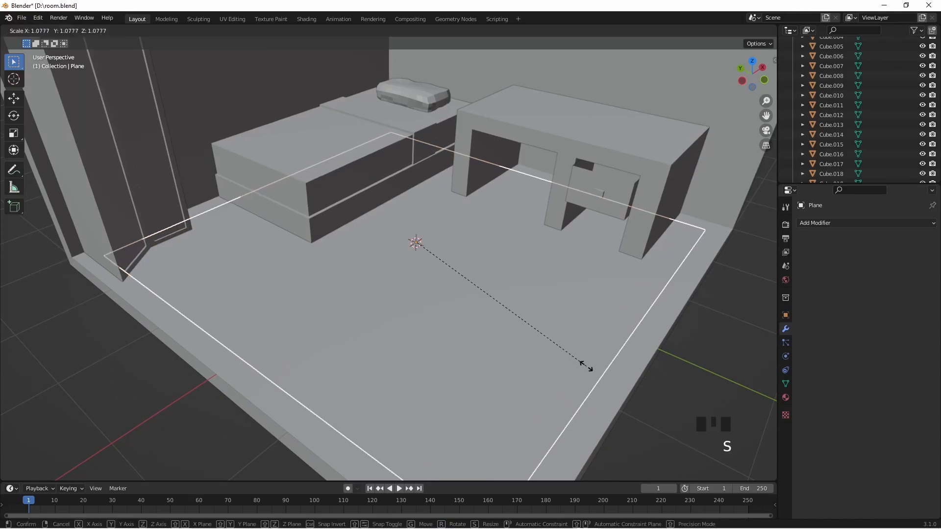
pyautogui.click(586, 365)
pyautogui.scroll(-3, 586, 367)
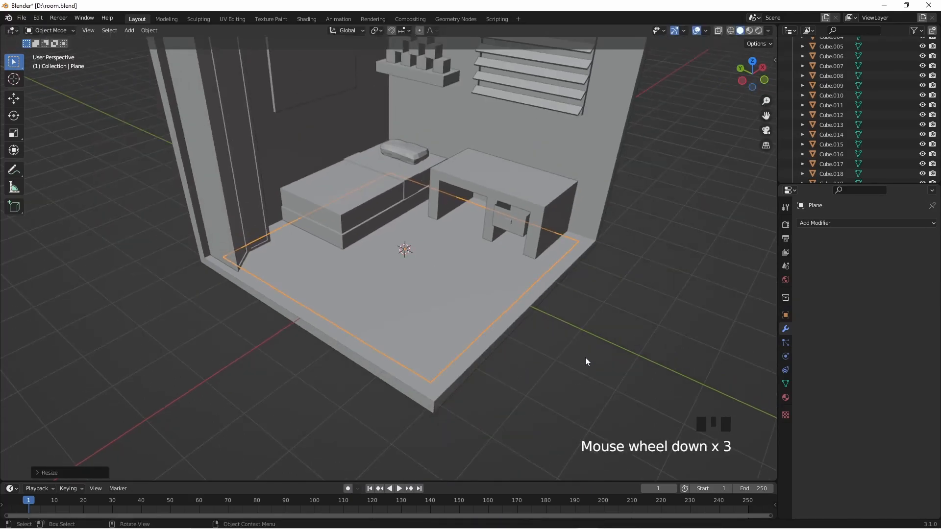
# Step: Center the plane on the floor by nudging it along X and moving it about 0.19 m along Y
pyautogui.press('g')
pyautogui.press('x')
pyautogui.click(590, 356)
pyautogui.press('g')
pyautogui.press('x')
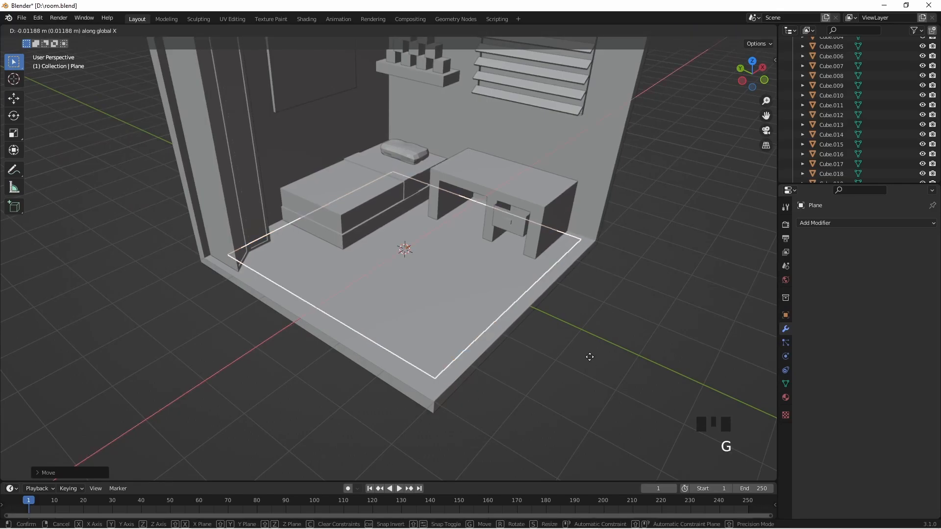
pyautogui.click(589, 362)
pyautogui.press('g')
pyautogui.press('y')
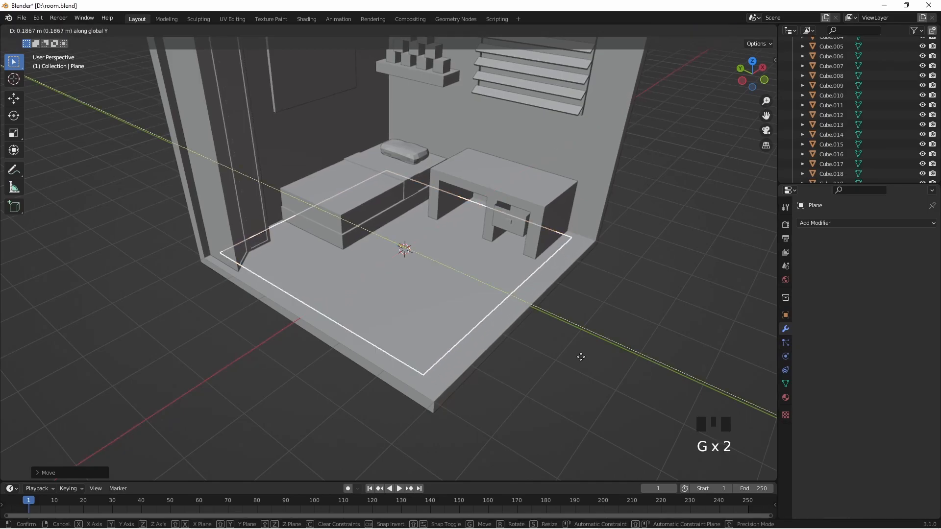
pyautogui.click(581, 357)
# Step: Add a cube mesh and move it to the open front corner of the floor
pyautogui.moveTo(627, 360); pyautogui.dragTo(537, 380, button='middle')
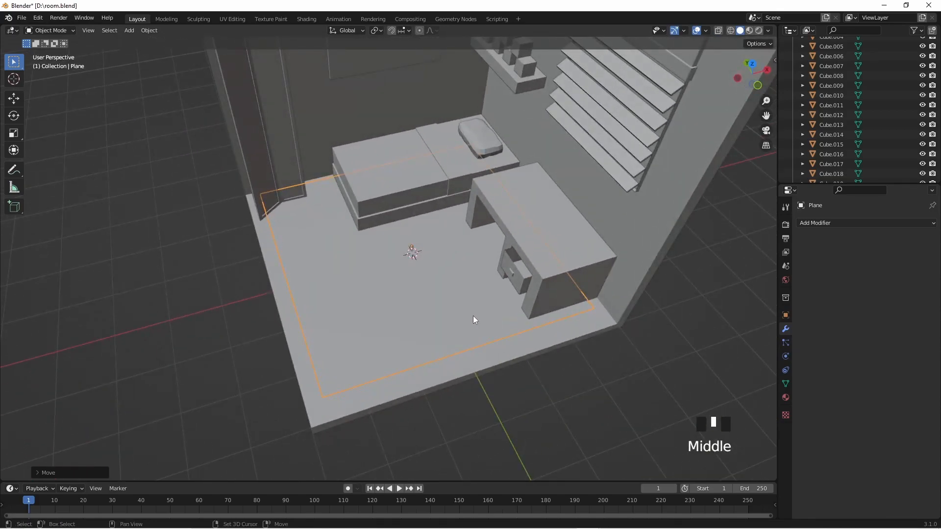
pyautogui.keyDown('shift'); pyautogui.moveTo(475, 318); pyautogui.dragTo(543, 274, button='middle'); pyautogui.keyUp('shift')
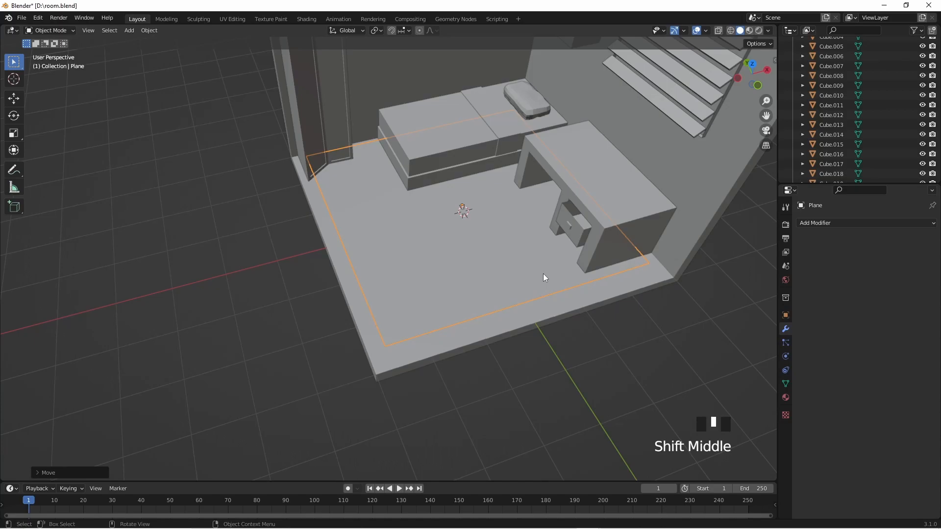
pyautogui.hotkey('shift', 'a')
pyautogui.moveTo(543, 273)
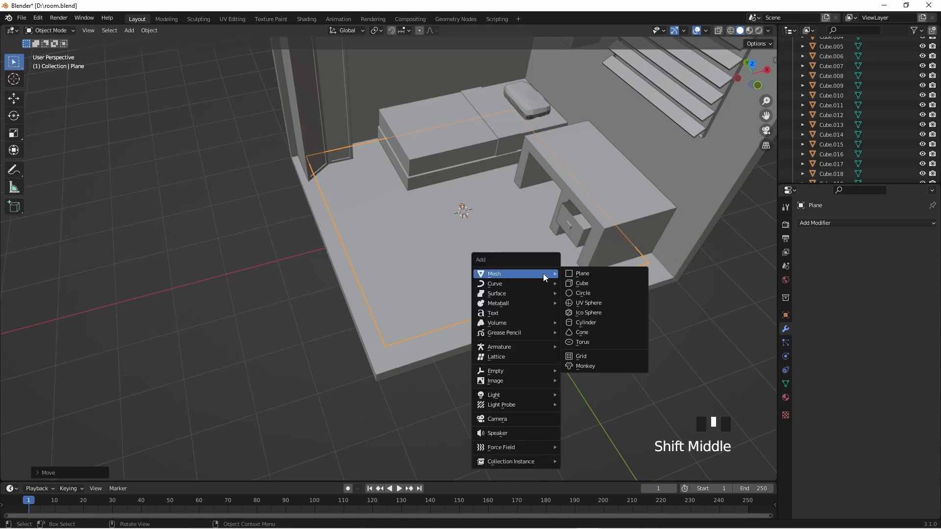
pyautogui.click(590, 287)
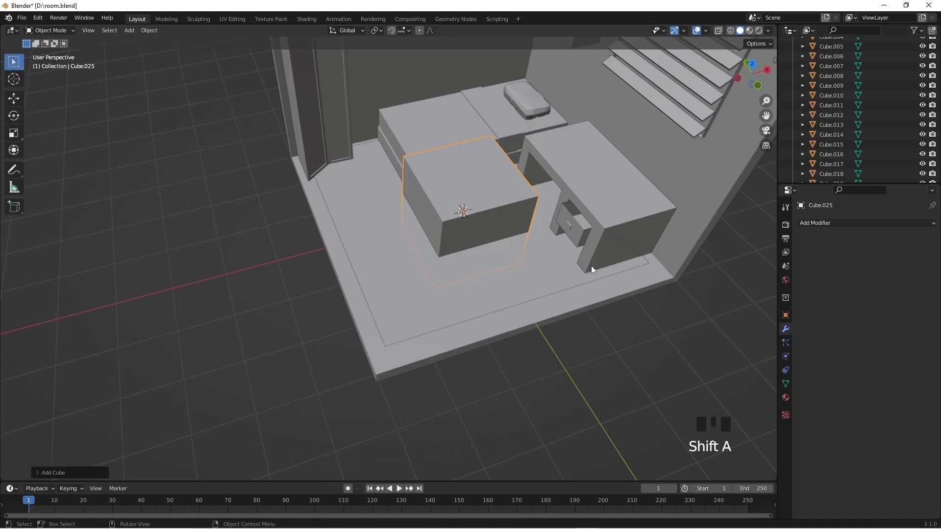
pyautogui.press('g')
pyautogui.press('y')
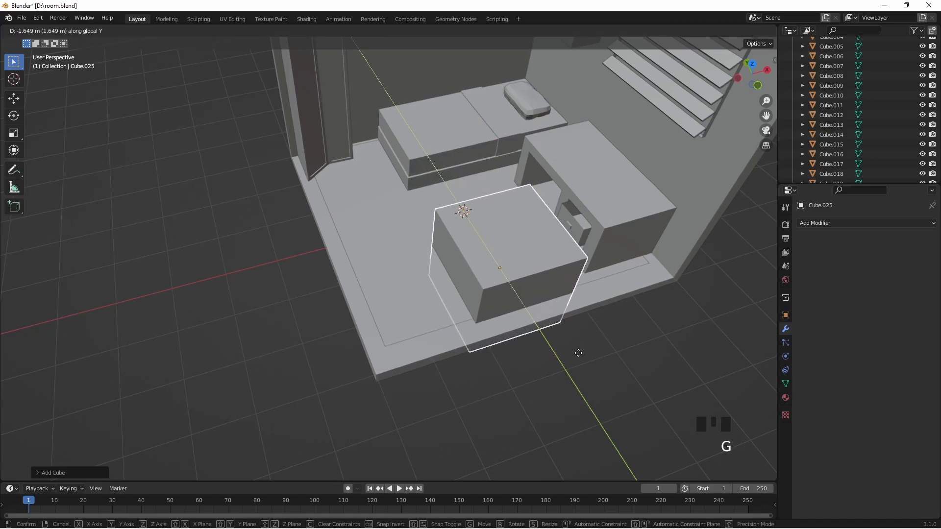
pyautogui.click(577, 360)
pyautogui.press('g')
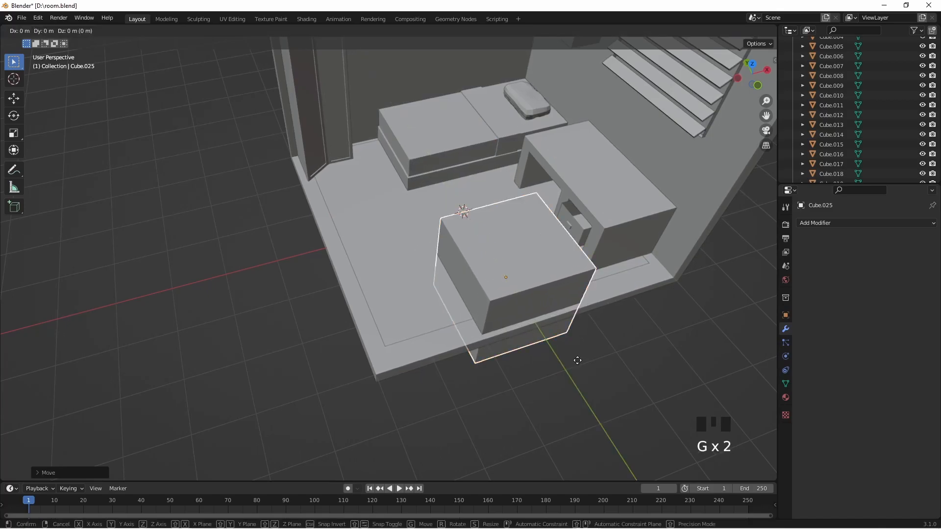
pyautogui.click(492, 405)
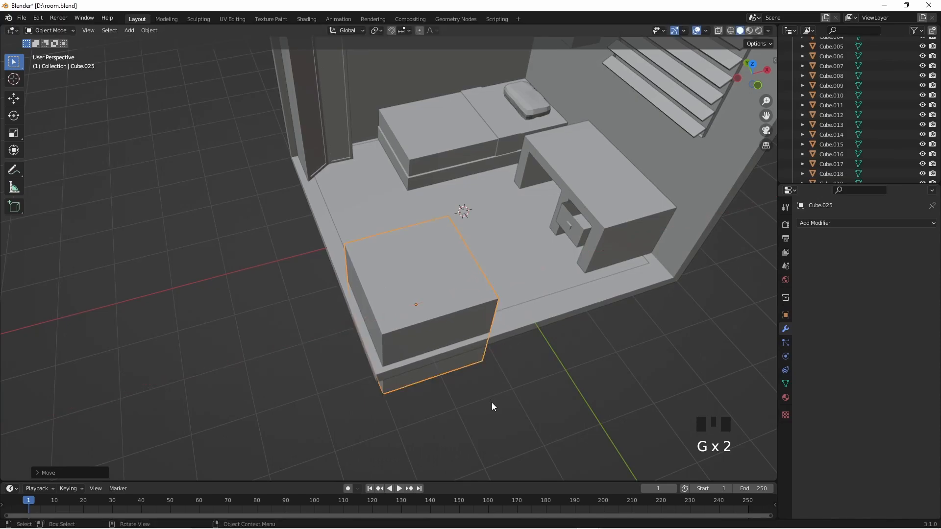
# Step: Shrink the cube uniformly to a small block and move it about -0.83 m along Y to the floor's front edge
pyautogui.moveTo(492, 403); pyautogui.dragTo(505, 374, button='middle')
pyautogui.press('s')
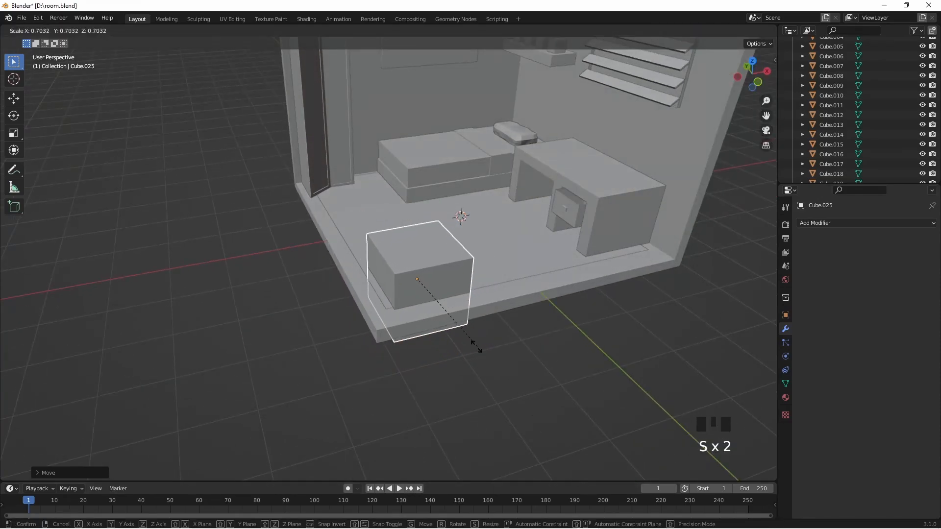
pyautogui.click(450, 297)
pyautogui.press('g')
pyautogui.press('y')
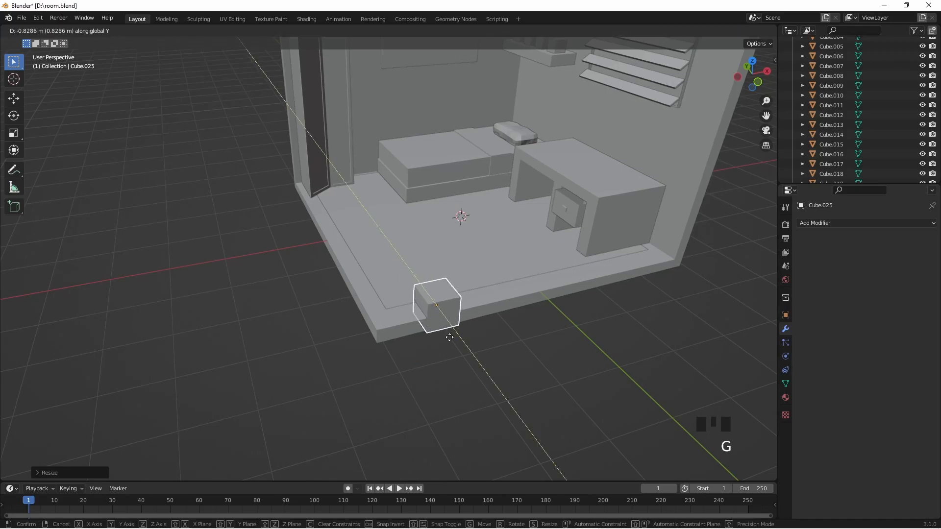
pyautogui.click(451, 335)
# Step: Flatten the small block along Z into a thin square tile
pyautogui.press('s')
pyautogui.press('z')
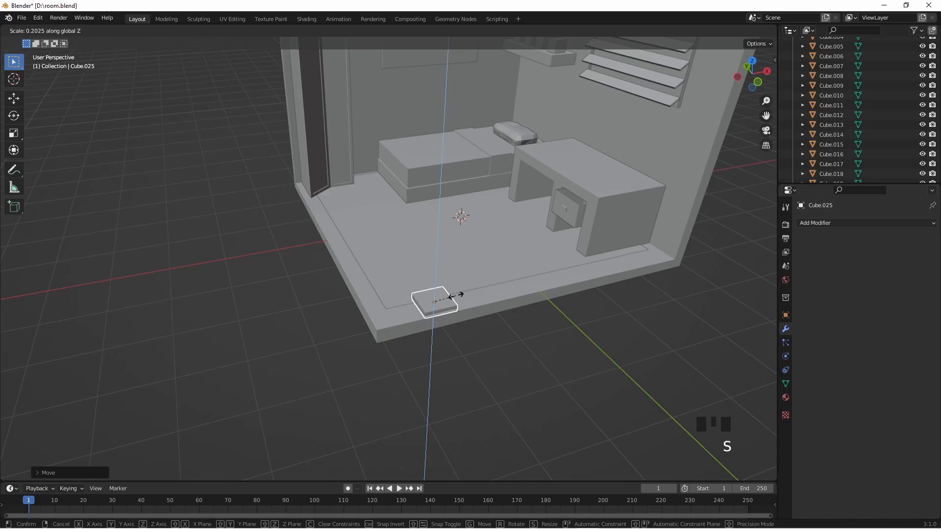
pyautogui.click(435, 300)
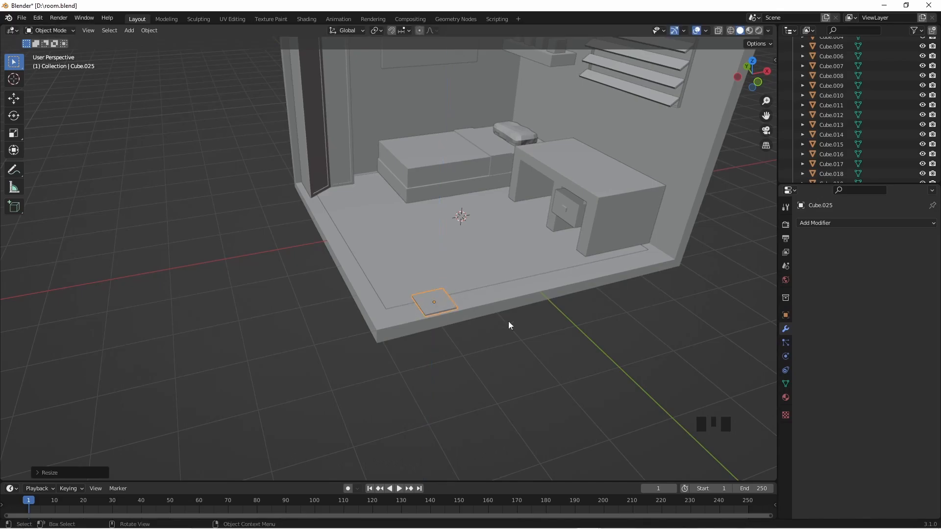
# Step: Move the tile about -0.8 m along X to the outer corner of the floor
pyautogui.scroll(4, 512, 353)
pyautogui.keyDown('shift'); pyautogui.moveTo(512, 352); pyautogui.dragTo(471, 278, button='middle'); pyautogui.keyUp('shift')
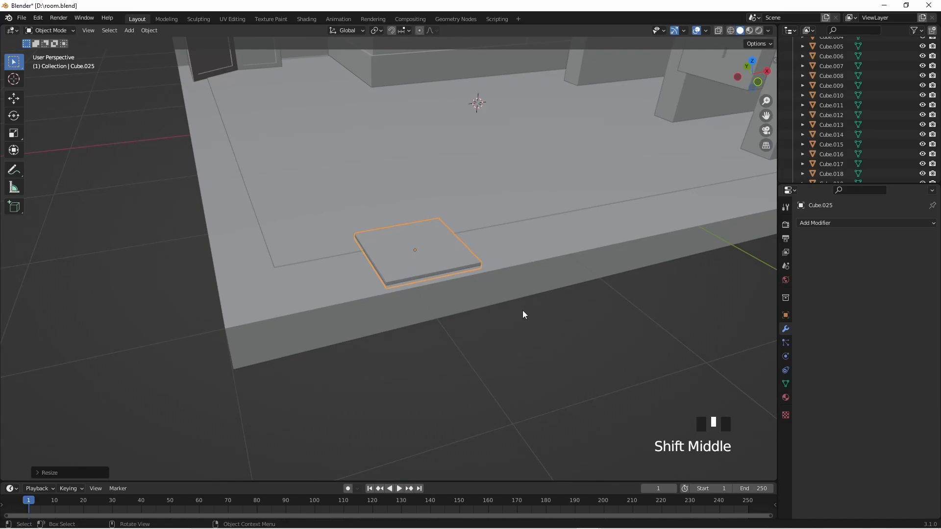
pyautogui.press('g')
pyautogui.press('x')
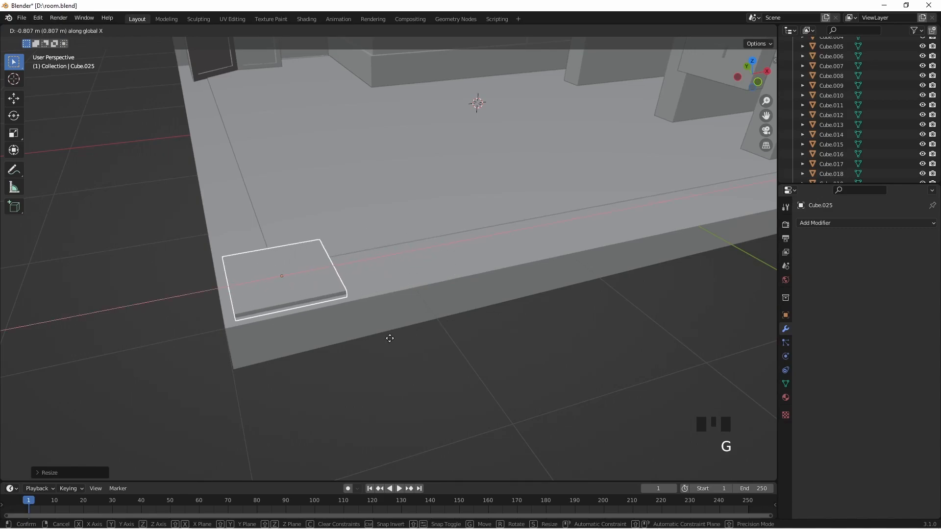
pyautogui.click(384, 338)
# Step: Lower the tile along Z into the floor surface and move it about -0.07 m along Y to the outer corner
pyautogui.moveTo(385, 339); pyautogui.dragTo(527, 287, button='middle')
pyautogui.scroll(4, 527, 287)
pyautogui.keyDown('shift'); pyautogui.moveTo(575, 235); pyautogui.dragTo(487, 284, button='middle'); pyautogui.keyUp('shift')
pyautogui.press('g')
pyautogui.press('z')
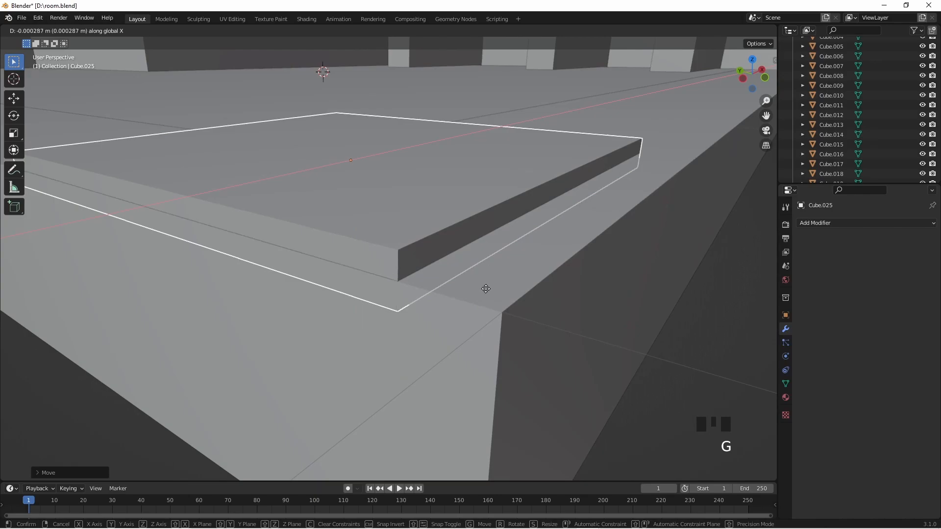
pyautogui.click(487, 292)
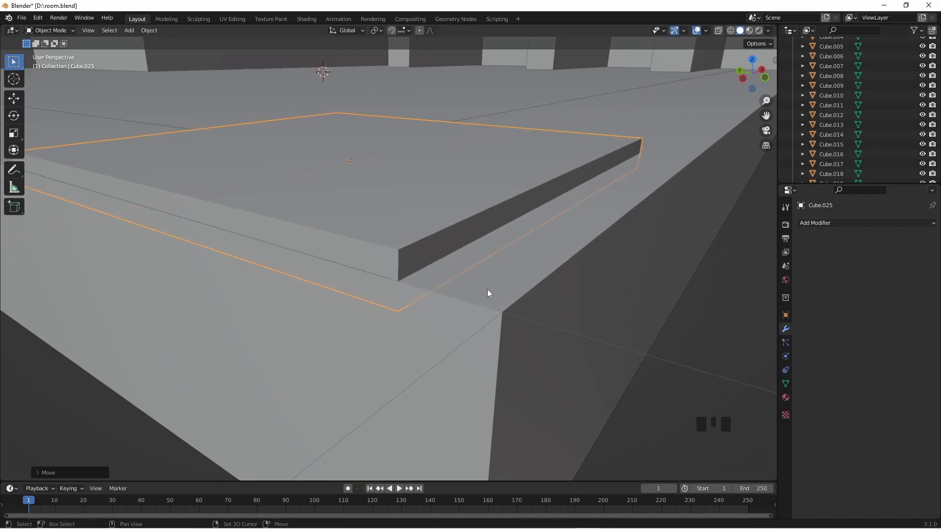
pyautogui.press('g')
pyautogui.press('y')
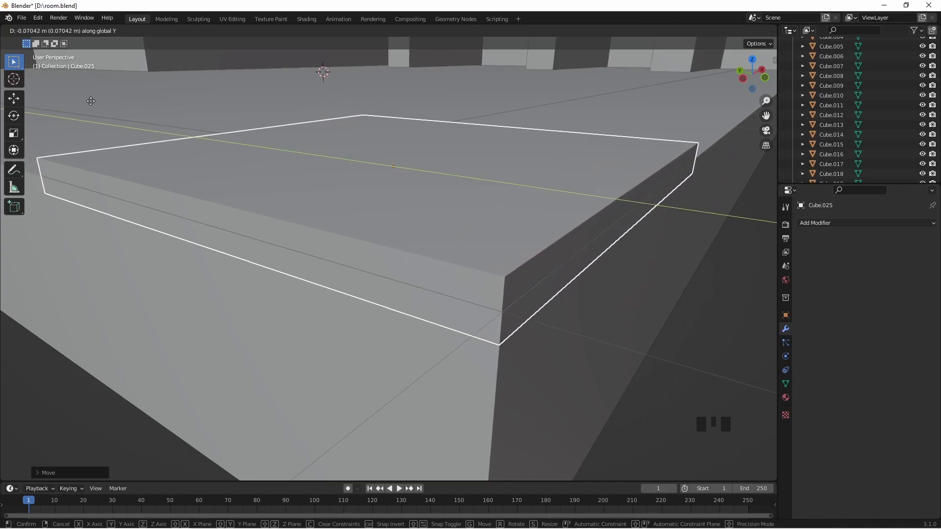
pyautogui.click(92, 101)
pyautogui.scroll(-7, 325, 178)
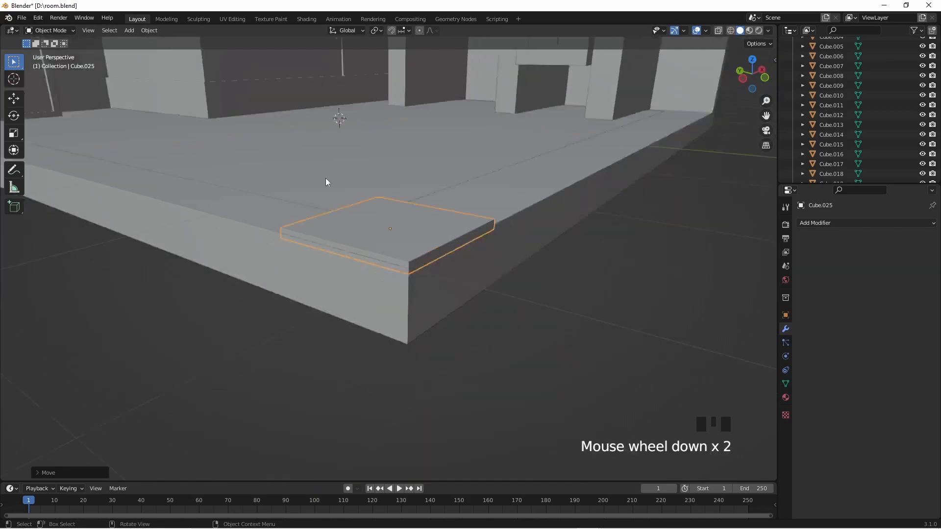
# Step: Stretch the corner tile along Y into a long plank and shift it along the floor's front edge
pyautogui.moveTo(449, 288); pyautogui.dragTo(448, 327, button='middle')
pyautogui.click(444, 329)
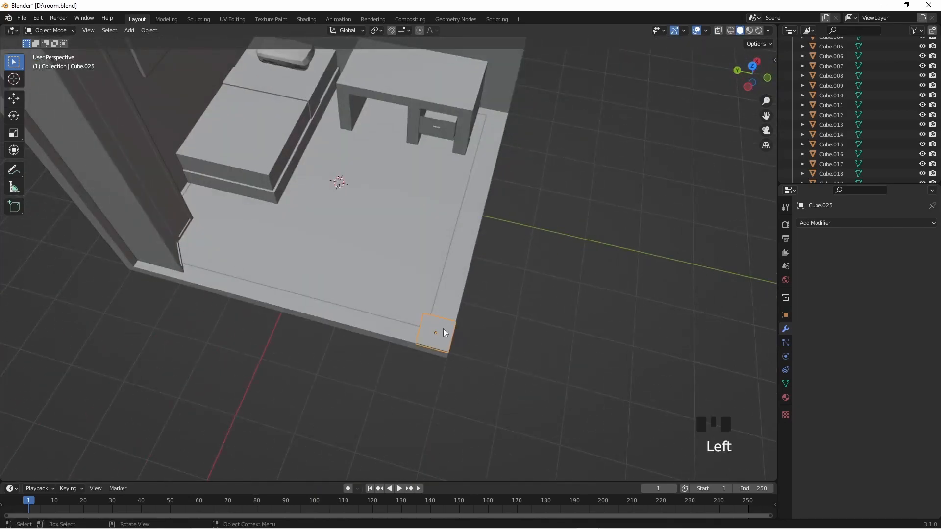
pyautogui.click(431, 328)
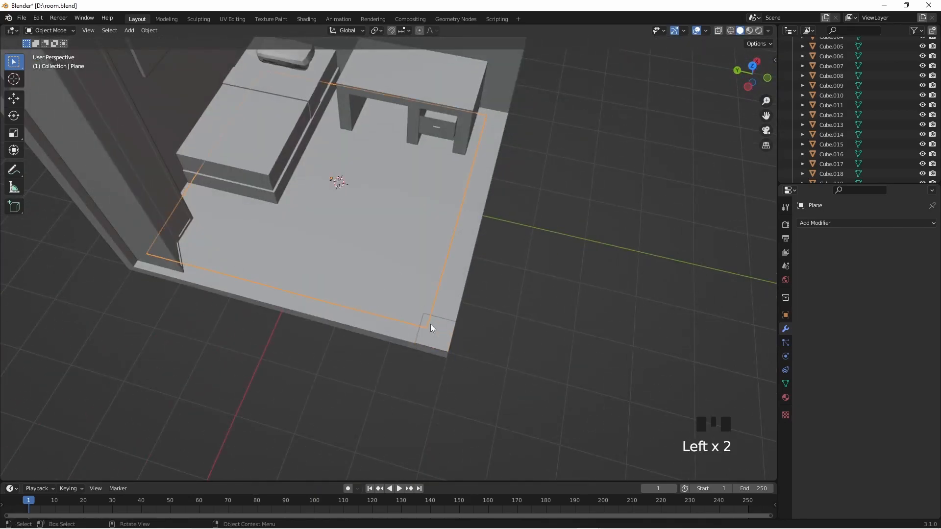
pyautogui.moveTo(440, 299)
pyautogui.mouseDown(button='middle')
pyautogui.moveTo(481, 395)
pyautogui.moveTo(449, 310)
pyautogui.moveTo(454, 283)
pyautogui.moveTo(439, 316)
pyautogui.mouseUp(button='middle')
pyautogui.click(444, 330)
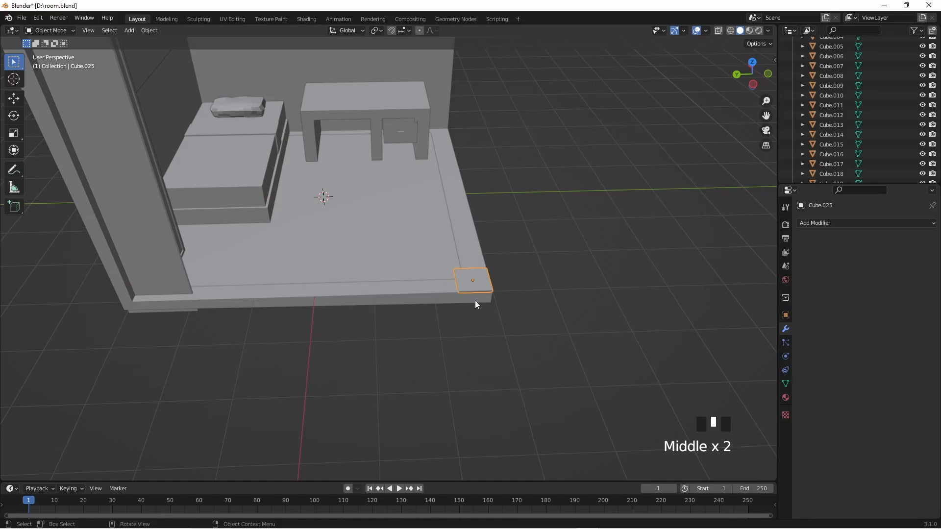
pyautogui.moveTo(475, 301); pyautogui.dragTo(485, 272, button='middle')
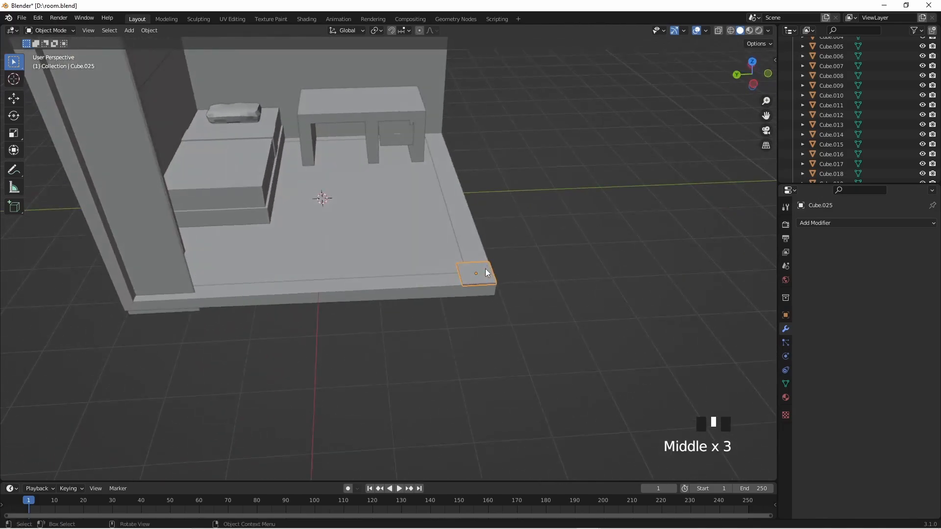
pyautogui.scroll(3, 486, 273)
pyautogui.scroll(-2, 543, 326)
pyautogui.press('s')
pyautogui.press('y')
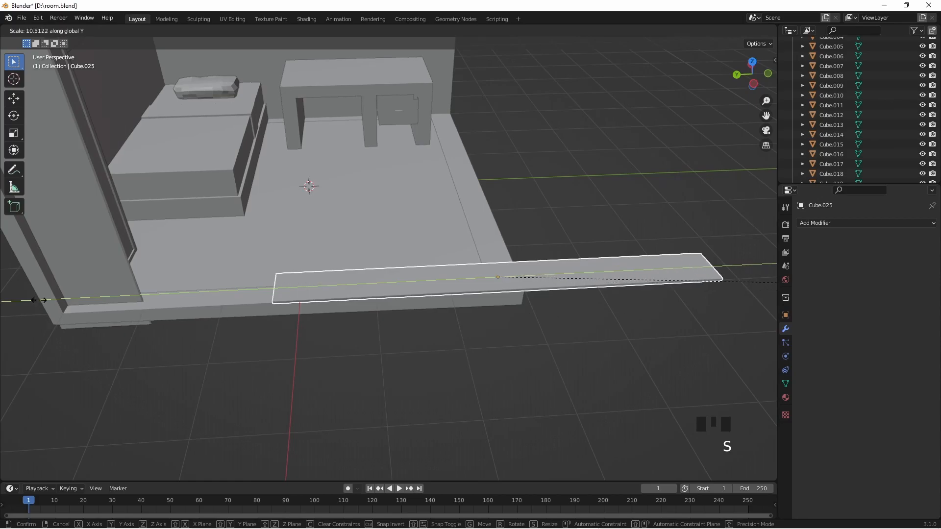
pyautogui.click(19, 299)
pyautogui.press('g')
pyautogui.press('y')
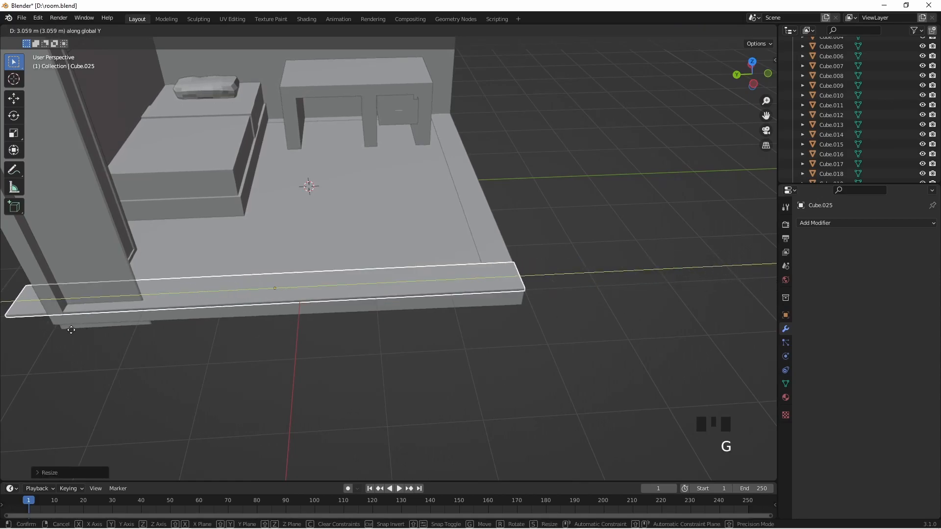
pyautogui.click(250, 378)
# Step: Rescale the plank along Y and move it along Y to cover more of the floor's front edge
pyautogui.press('s')
pyautogui.press('y')
pyautogui.click(477, 354)
pyautogui.press('g')
pyautogui.press('y')
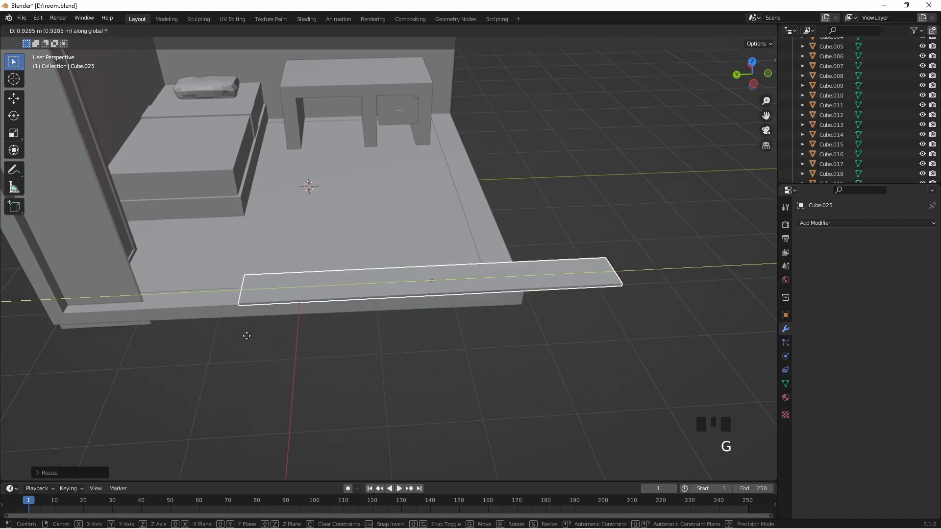
pyautogui.click(19, 310)
# Step: Scale the plank about 1.23 times along Y and move it about 0.63 m along Y to meet the floor corner
pyautogui.press('s')
pyautogui.press('y')
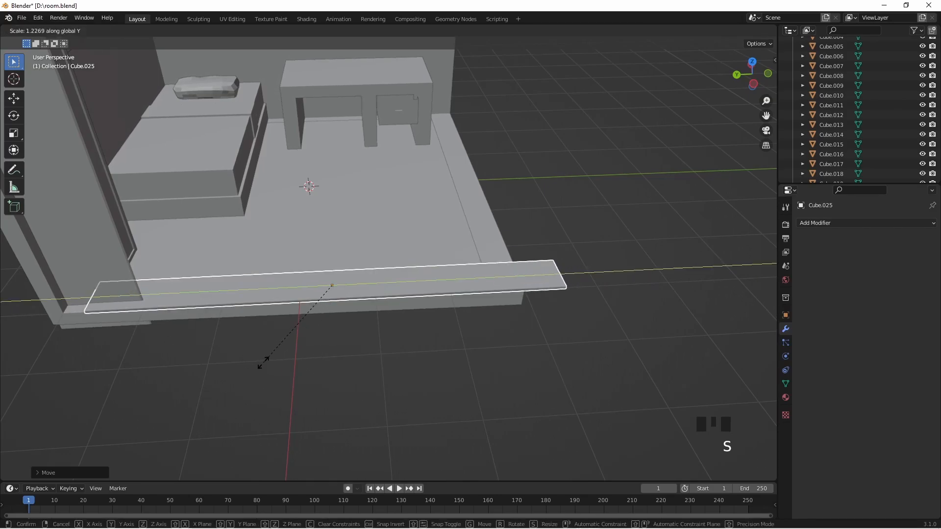
pyautogui.click(263, 364)
pyautogui.press('g')
pyautogui.press('y')
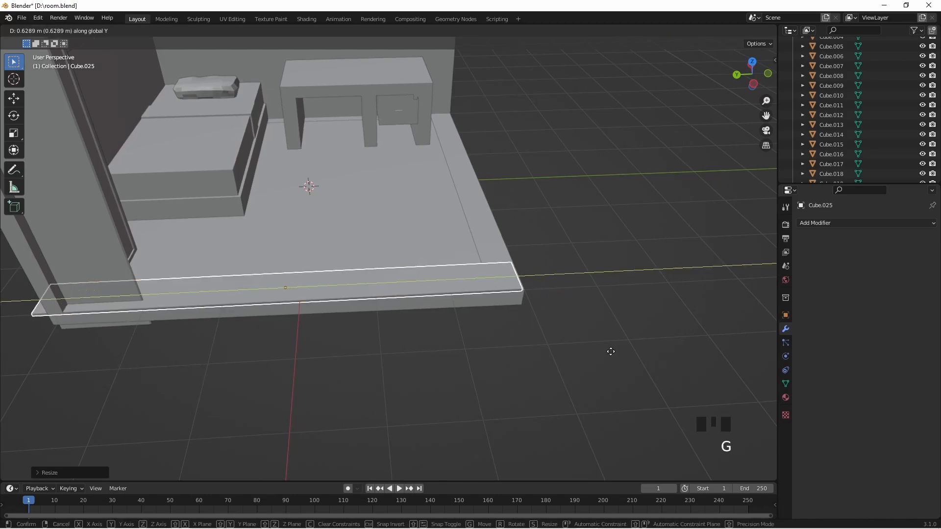
pyautogui.click(628, 350)
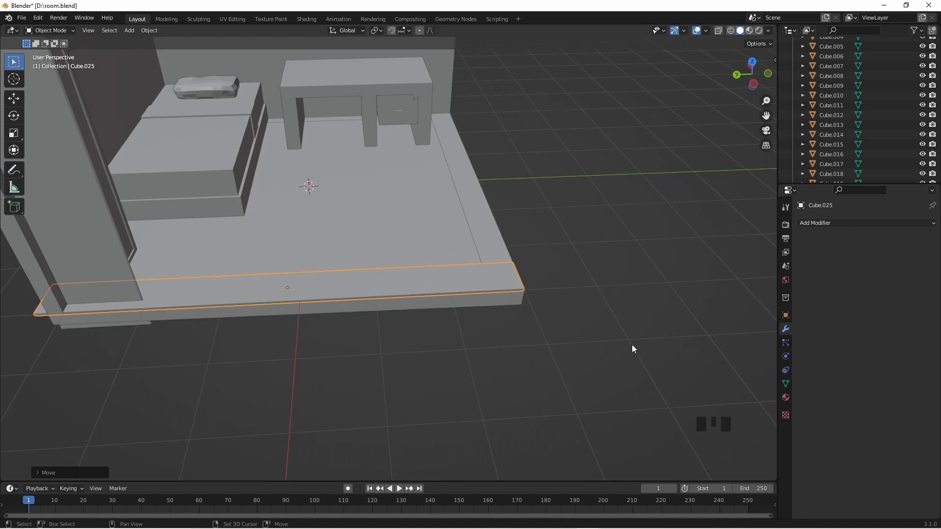
# Step: Nudge the plank about 0.005 m along Y to align its end with the floor's open corner
pyautogui.scroll(6, 613, 304)
pyautogui.keyDown('shift'); pyautogui.moveTo(613, 304); pyautogui.dragTo(422, 284, button='middle'); pyautogui.keyUp('shift')
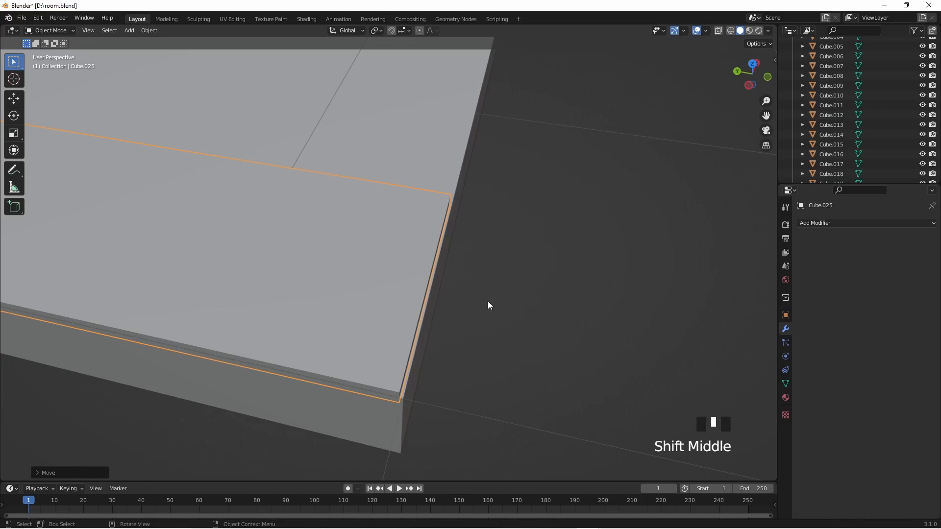
pyautogui.scroll(-1, 416, 311)
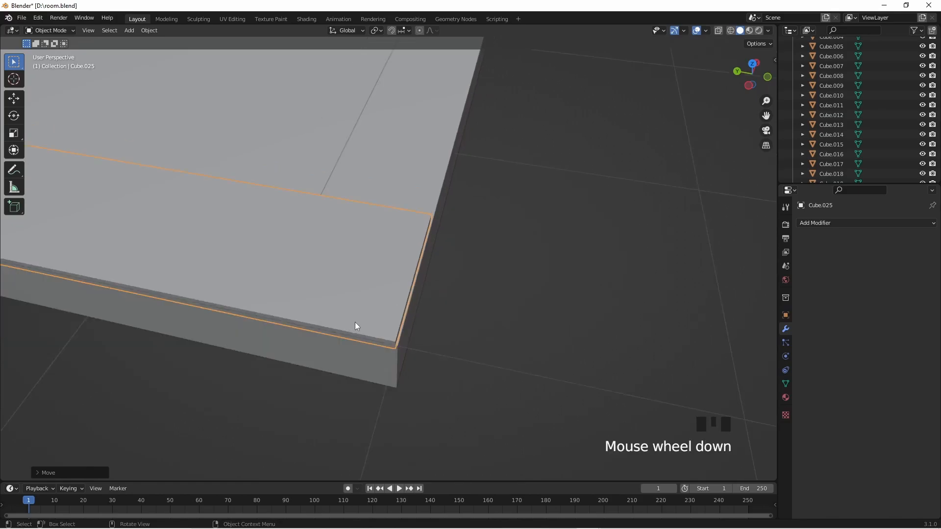
pyautogui.press('g')
pyautogui.press('y')
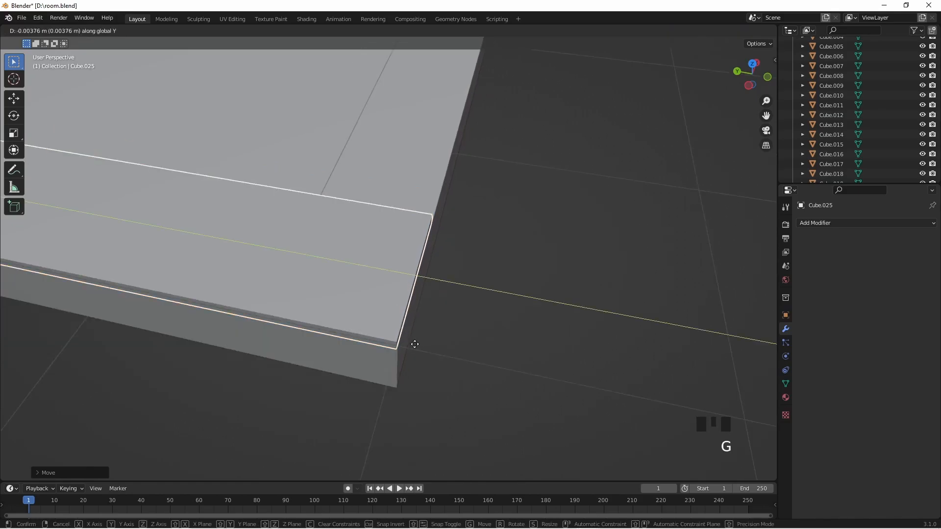
pyautogui.press('Escape')
pyautogui.press('g')
pyautogui.press('x')
pyautogui.press('Escape')
pyautogui.press('g')
pyautogui.press('y')
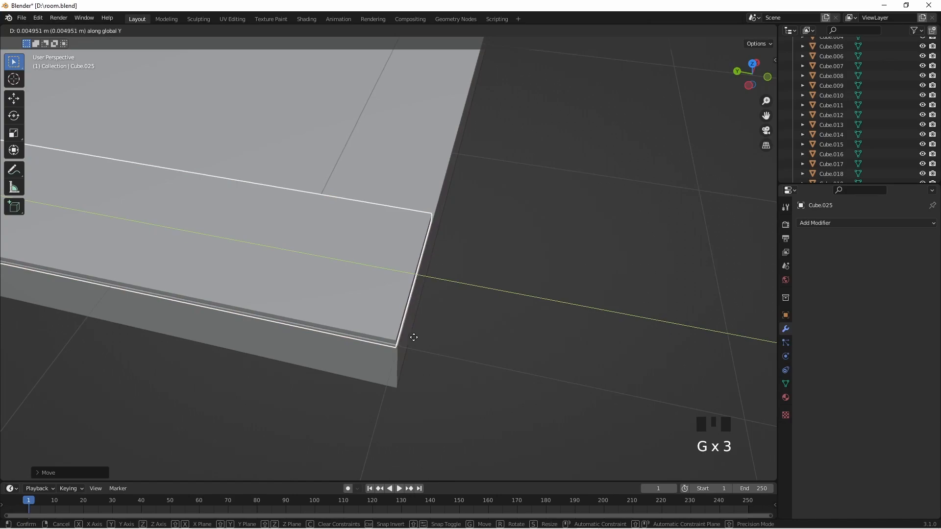
pyautogui.click(413, 337)
pyautogui.scroll(-7, 455, 333)
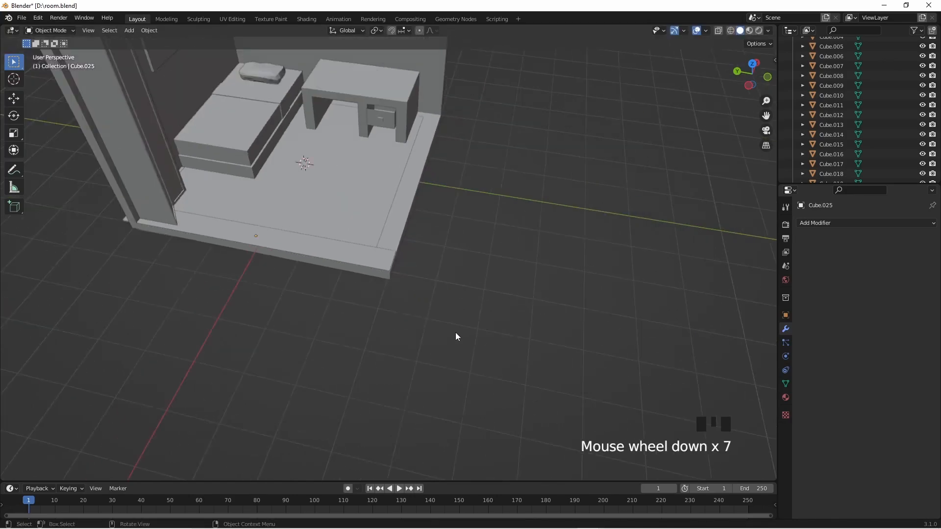
# Step: Switch to an orthographic view and raise the tall wardrobe slightly so it stands on the plank
pyautogui.press('KP_5')
pyautogui.moveTo(455, 334); pyautogui.dragTo(424, 399, button='middle')
pyautogui.moveTo(246, 331); pyautogui.dragTo(230, 254, button='middle')
pyautogui.click(230, 254)
pyautogui.press('g')
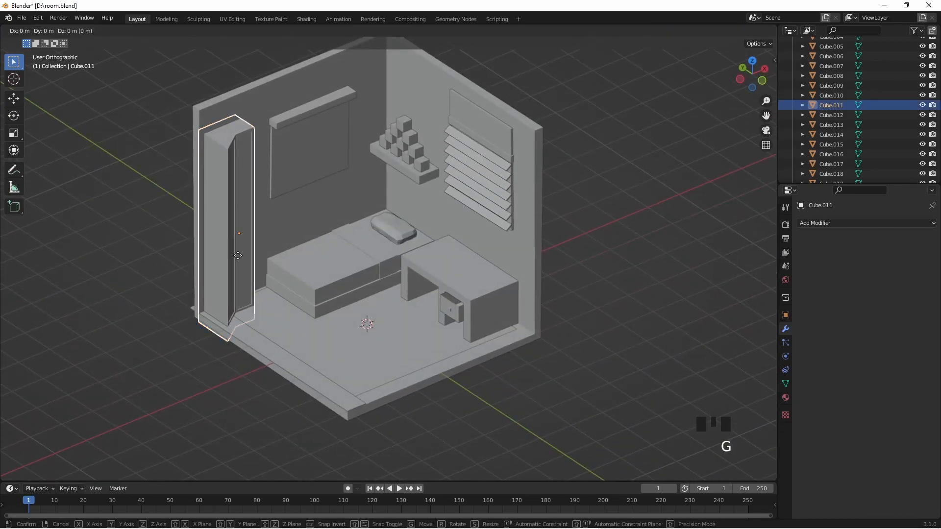
pyautogui.click(256, 160)
pyautogui.click(169, 334)
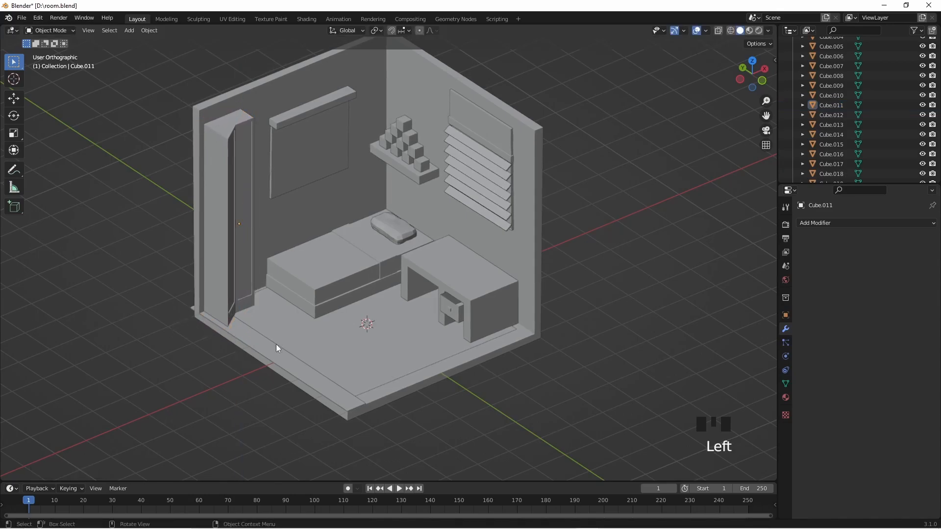
# Step: Add a loop cut across the front plank and slide it by about -0.95 toward the end overhanging the wall
pyautogui.click(272, 350)
pyautogui.press('s')
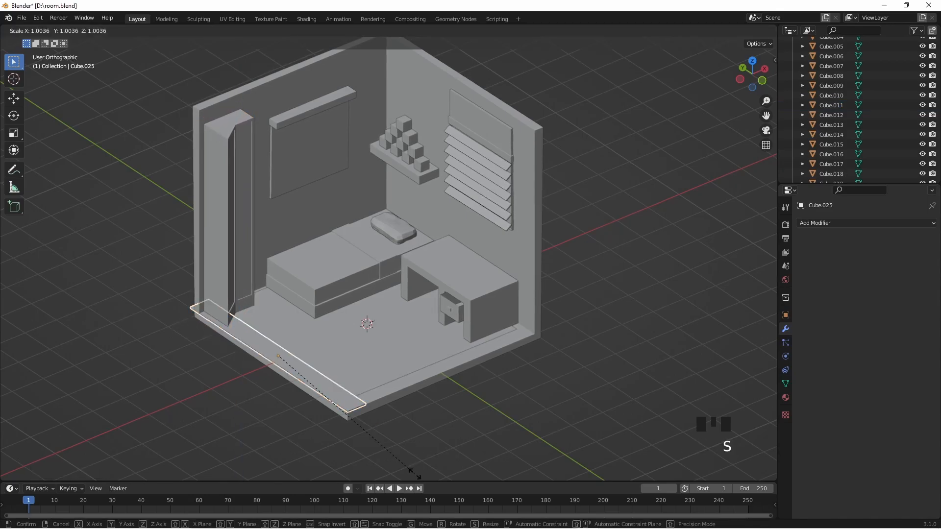
pyautogui.click(415, 473)
pyautogui.moveTo(415, 473); pyautogui.dragTo(280, 418, button='middle')
pyautogui.scroll(3, 332, 348)
pyautogui.keyDown('shift'); pyautogui.moveTo(331, 350); pyautogui.dragTo(362, 398, button='middle'); pyautogui.keyUp('shift')
pyautogui.press('Tab')
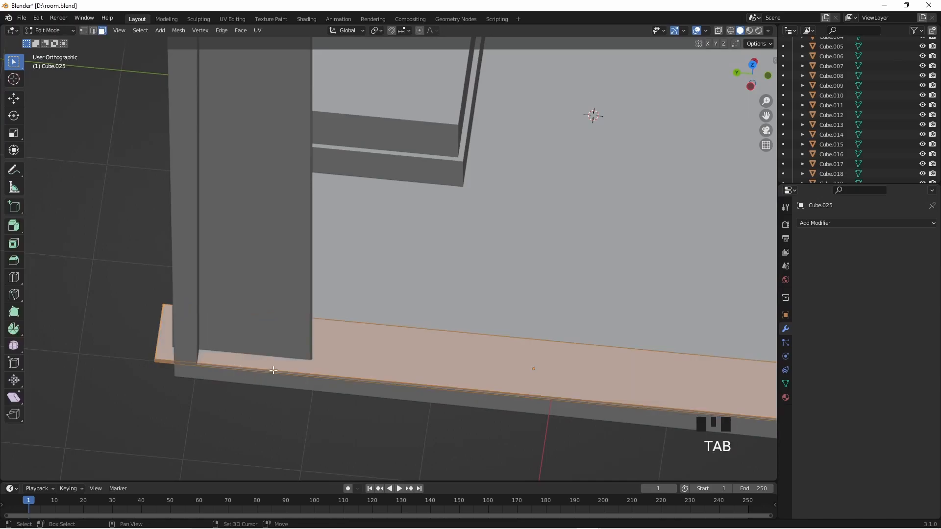
pyautogui.keyDown('shift'); pyautogui.moveTo(242, 369); pyautogui.dragTo(399, 407, button='middle'); pyautogui.keyUp('shift')
pyautogui.hotkey('ctrl', 'r')
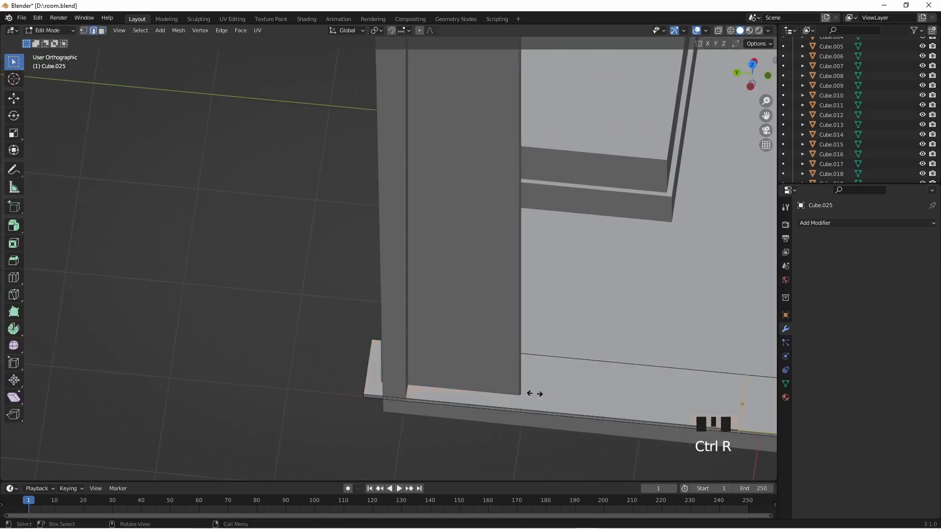
pyautogui.click(742, 404)
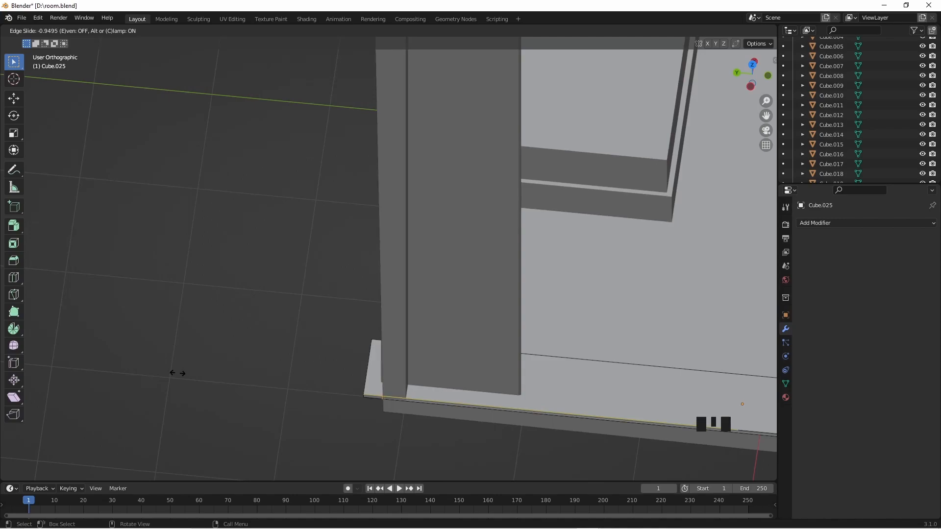
pyautogui.click(177, 373)
# Step: Select the faces of the plank's end that stick out past the wall and delete them
pyautogui.moveTo(318, 325); pyautogui.dragTo(382, 423)
pyautogui.moveTo(381, 423); pyautogui.dragTo(473, 380, button='middle')
pyautogui.press('3')
pyautogui.moveTo(395, 256); pyautogui.dragTo(500, 392)
pyautogui.moveTo(498, 390); pyautogui.dragTo(499, 382, button='middle')
pyautogui.click(491, 343)
pyautogui.moveTo(445, 290); pyautogui.dragTo(484, 352)
pyautogui.click(488, 329)
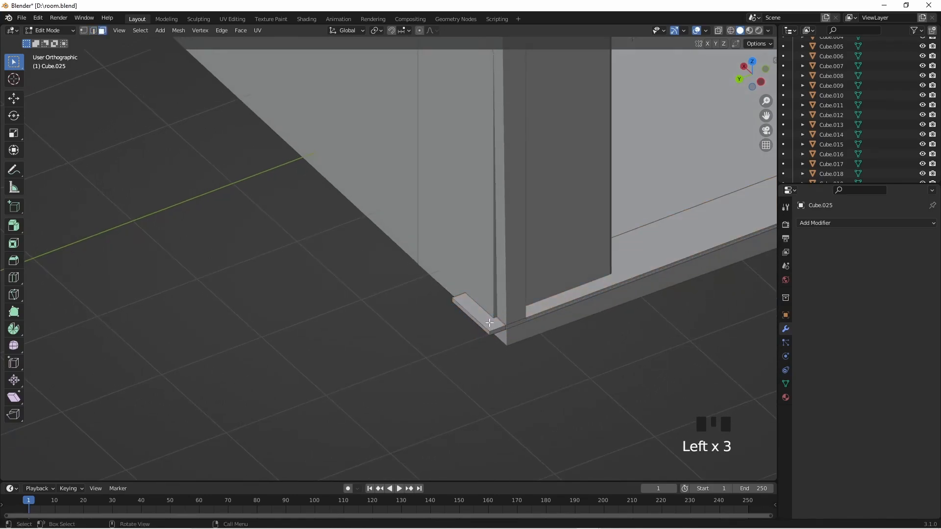
pyautogui.click(489, 322)
pyautogui.keyDown('shift'); pyautogui.click(485, 329); pyautogui.keyUp('shift')
pyautogui.keyDown('shift'); pyautogui.click(494, 332); pyautogui.keyUp('shift')
pyautogui.moveTo(495, 347); pyautogui.dragTo(525, 193, button='middle')
pyautogui.scroll(4, 543, 93)
pyautogui.moveTo(621, 157); pyautogui.dragTo(607, 93, button='middle')
pyautogui.keyDown('shift'); pyautogui.click(652, 293); pyautogui.keyUp('shift')
pyautogui.moveTo(668, 257); pyautogui.dragTo(532, 318, button='middle')
pyautogui.press('Delete')
pyautogui.click(508, 351)
pyautogui.scroll(-7, 546, 363)
pyautogui.moveTo(546, 363); pyautogui.dragTo(585, 347, button='middle')
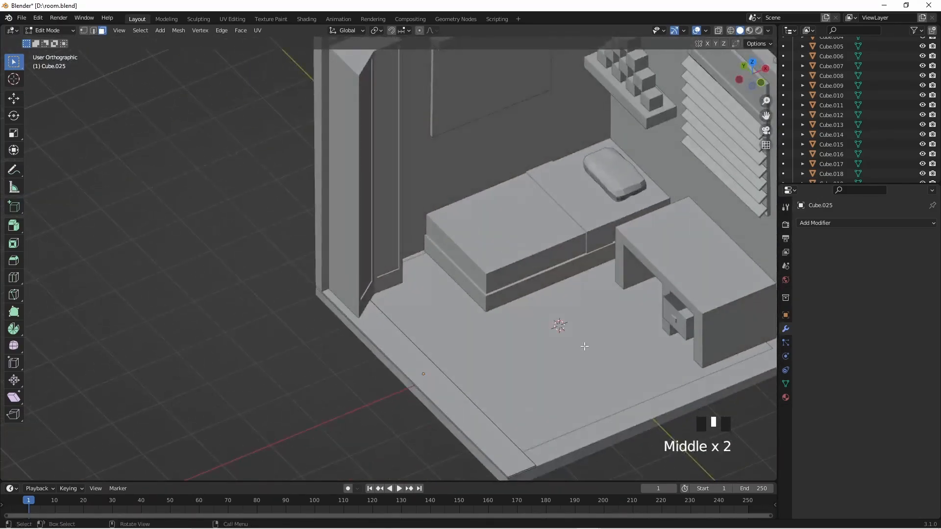
pyautogui.press('Tab')
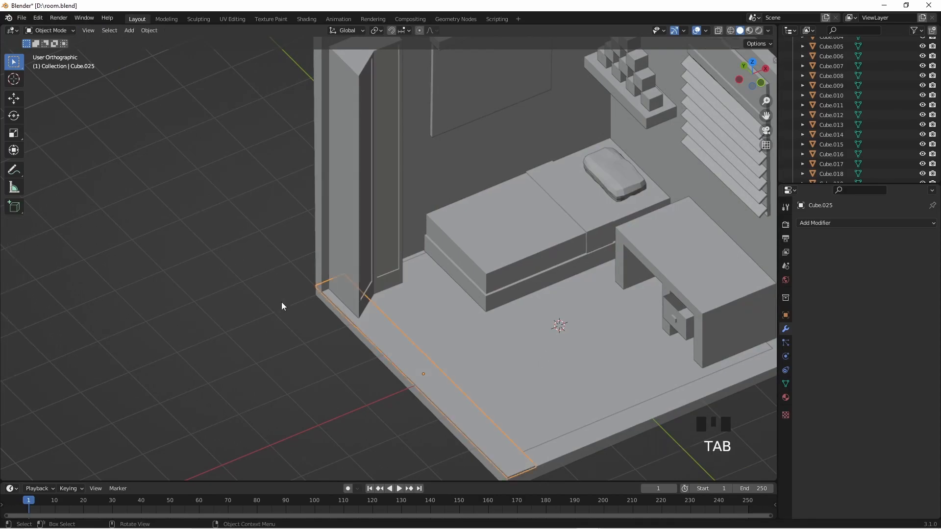
# Step: Add an Array modifier with count 2 to the plank and set its relative offset factor X to 1.1
pyautogui.keyDown('shift'); pyautogui.moveTo(445, 390); pyautogui.dragTo(611, 317, button='middle'); pyautogui.keyUp('shift')
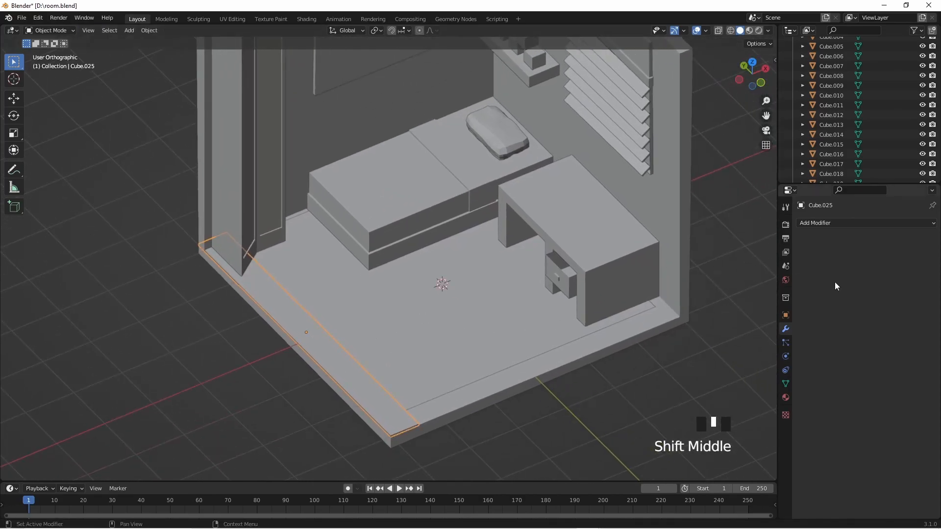
pyautogui.click(837, 223)
pyautogui.click(760, 252)
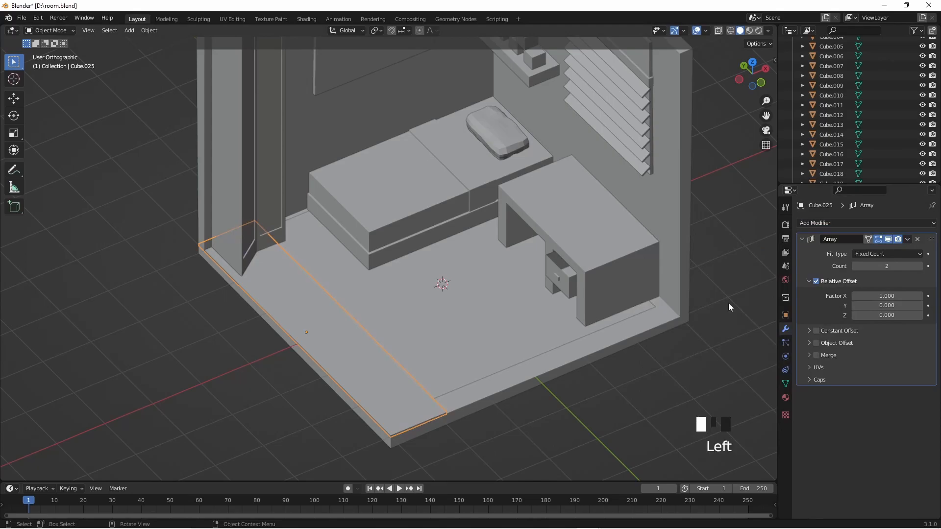
pyautogui.moveTo(885, 305); pyautogui.dragTo(907, 305)
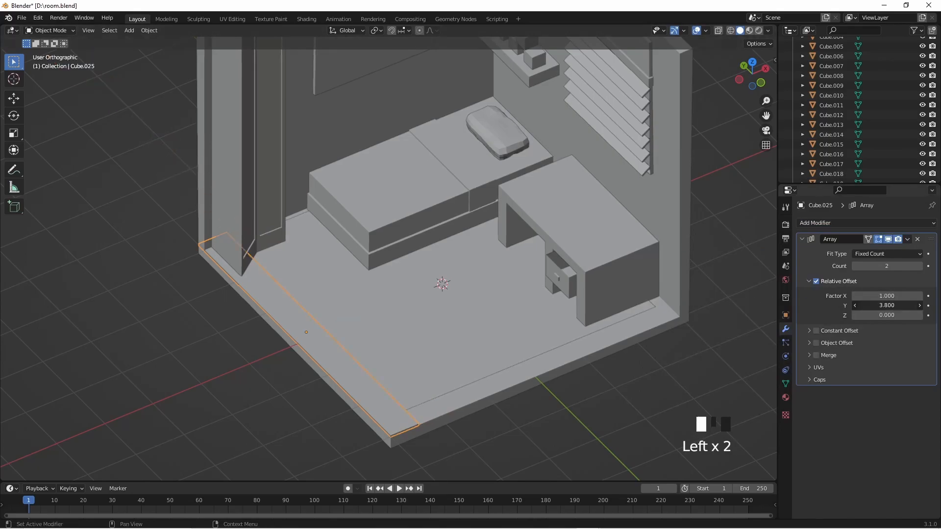
pyautogui.hotkey('ctrl', 'z')
pyautogui.moveTo(883, 296); pyautogui.dragTo(898, 296)
pyautogui.click(444, 457)
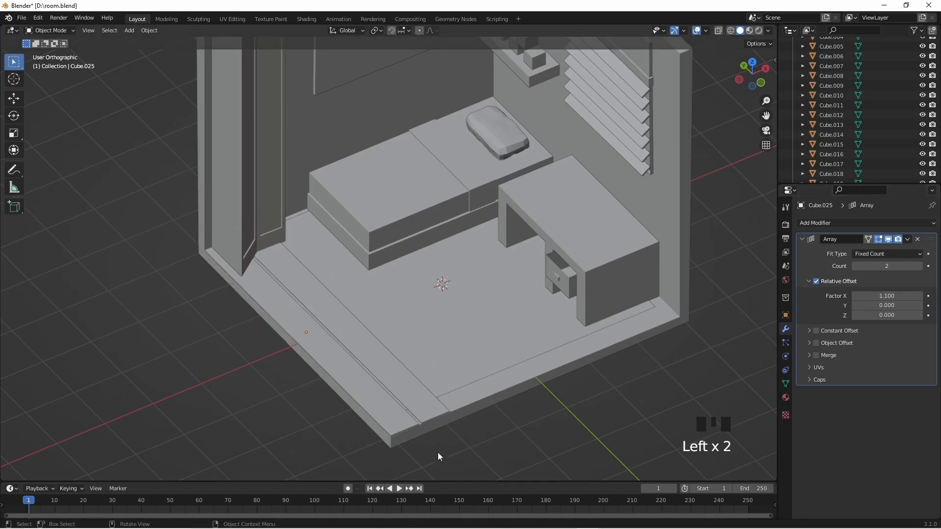
# Step: Narrow the gap between the two planks by setting the array's relative offset factor X to 1.009
pyautogui.scroll(2, 425, 451)
pyautogui.keyDown('shift'); pyautogui.moveTo(425, 451); pyautogui.dragTo(449, 276, button='middle'); pyautogui.keyUp('shift')
pyautogui.scroll(3, 455, 360)
pyautogui.scroll(3, 456, 364)
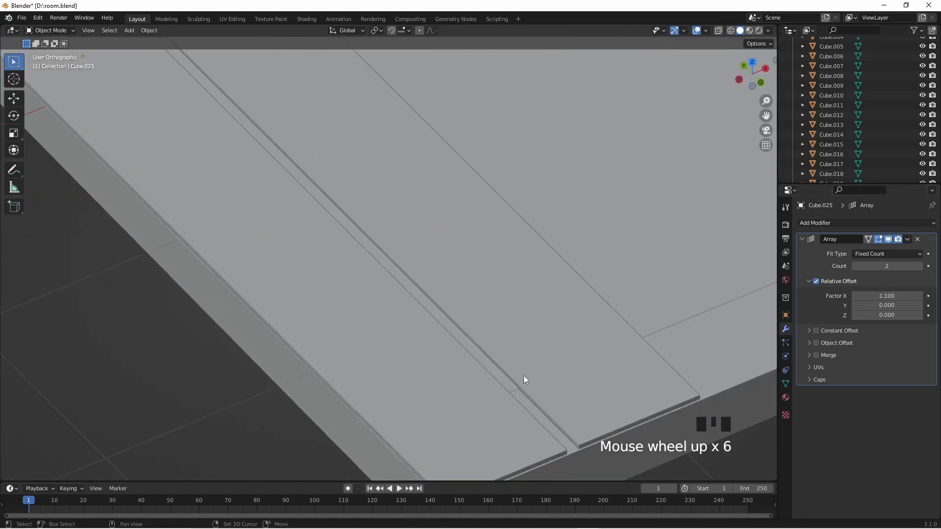
pyautogui.keyDown('shift'); pyautogui.moveTo(525, 381); pyautogui.dragTo(462, 351, button='middle'); pyautogui.keyUp('shift')
pyautogui.click(855, 297)
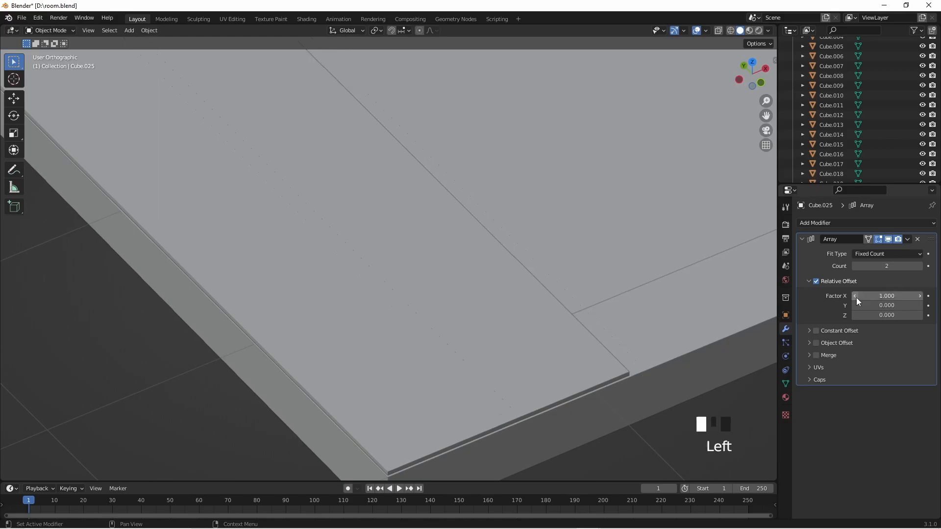
pyautogui.click(920, 297)
pyautogui.click(901, 297)
pyautogui.write('1.0')
pyautogui.write('9')
pyautogui.press('Return')
pyautogui.click(901, 297)
pyautogui.write('1.009')
pyautogui.press('Return')
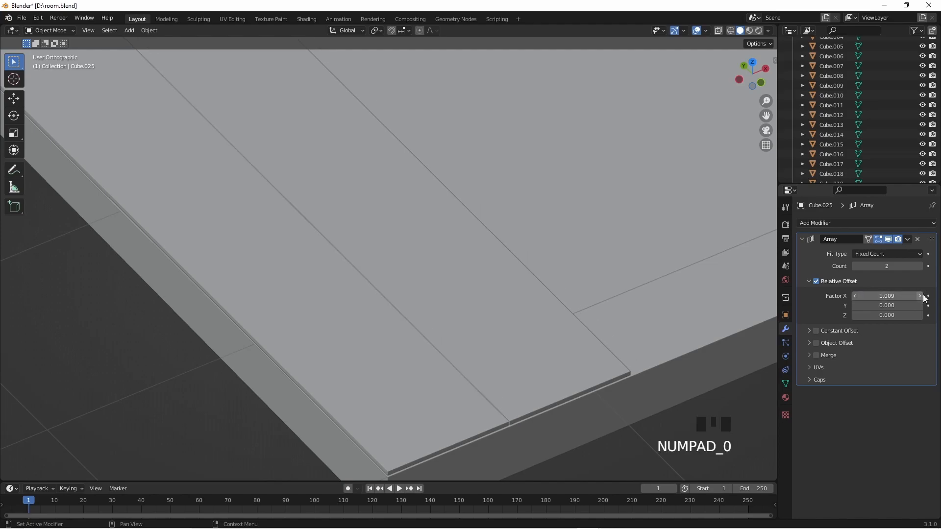
# Step: Try relative offset X factors of 1.005, 1.01 and 1.05 on the plank's array to compare the gap widths
pyautogui.click(920, 296)
pyautogui.click(894, 297)
pyautogui.write('1.005')
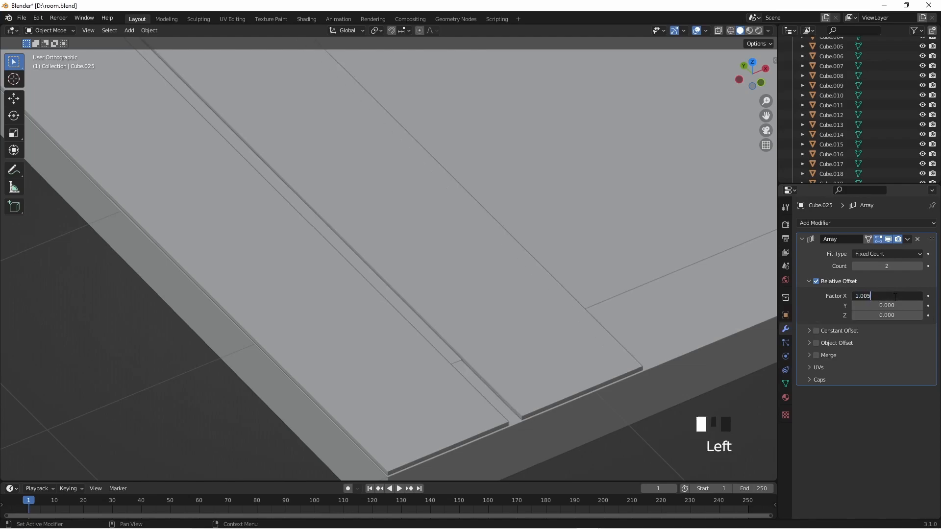
pyautogui.press('Return')
pyautogui.click(895, 297)
pyautogui.write('10')
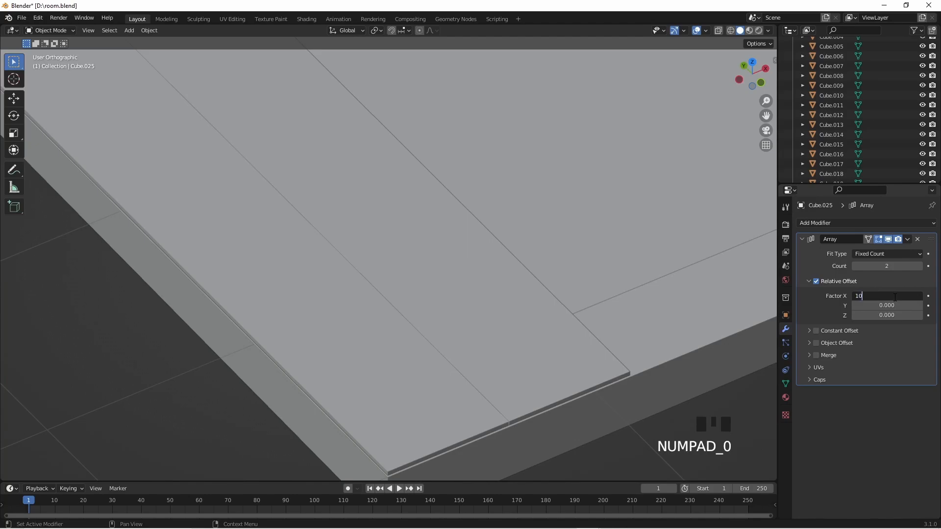
pyautogui.press('BackSpace')
pyautogui.write('.01')
pyautogui.press('Return')
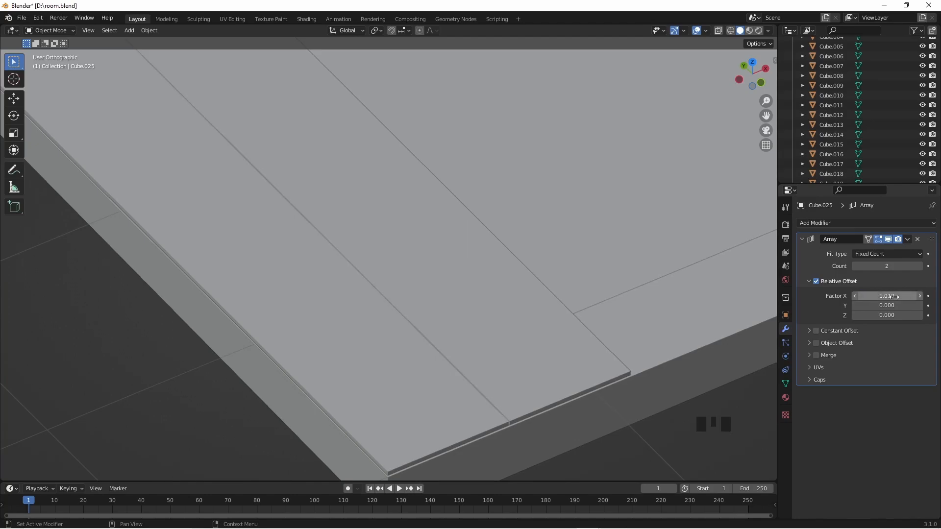
pyautogui.click(896, 296)
pyautogui.write('1')
pyautogui.write('.05')
pyautogui.press('Return')
# Step: Set the relative offset factor X of the plank's array to 1.03
pyautogui.click(896, 296)
pyautogui.write('10.3')
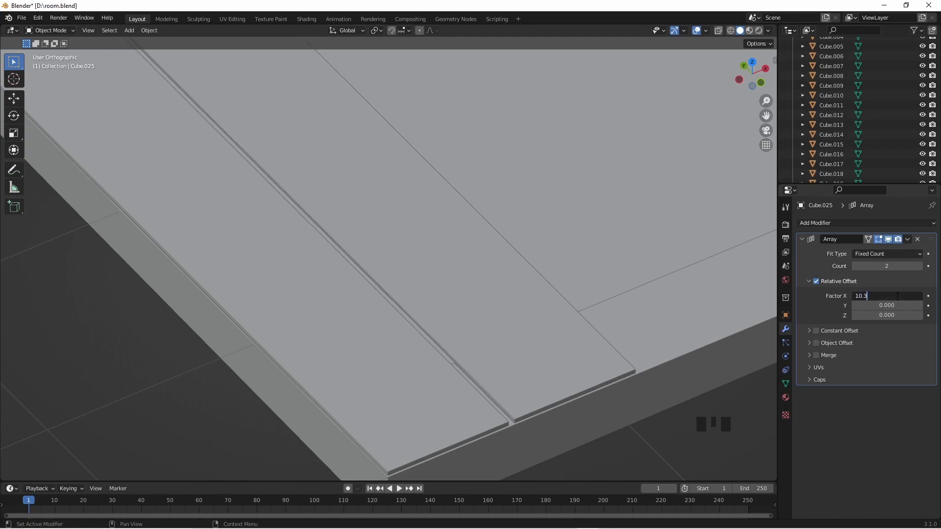
pyautogui.click(896, 296)
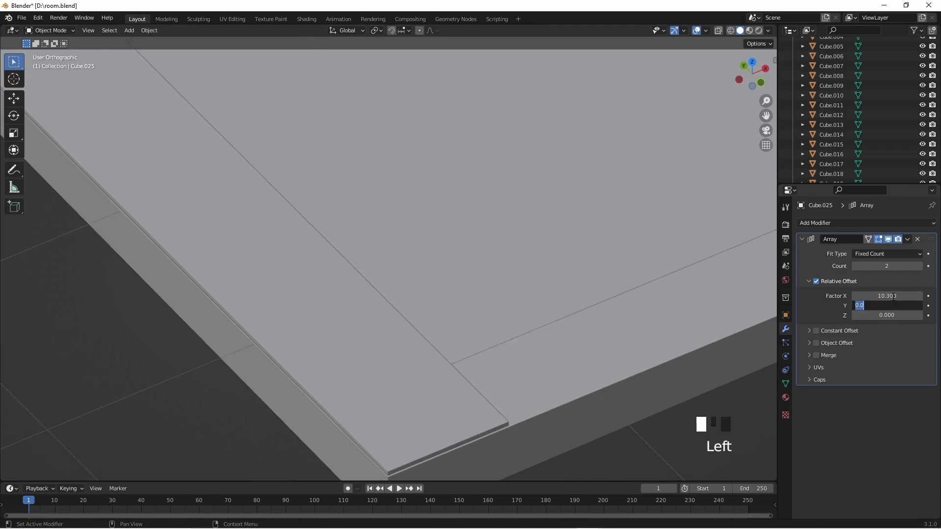
pyautogui.click(894, 295)
pyautogui.write('1.03')
pyautogui.press('Return')
pyautogui.click(892, 295)
# Step: Increase the array count to 10 so the planks cover the whole floor
pyautogui.scroll(-5, 627, 338)
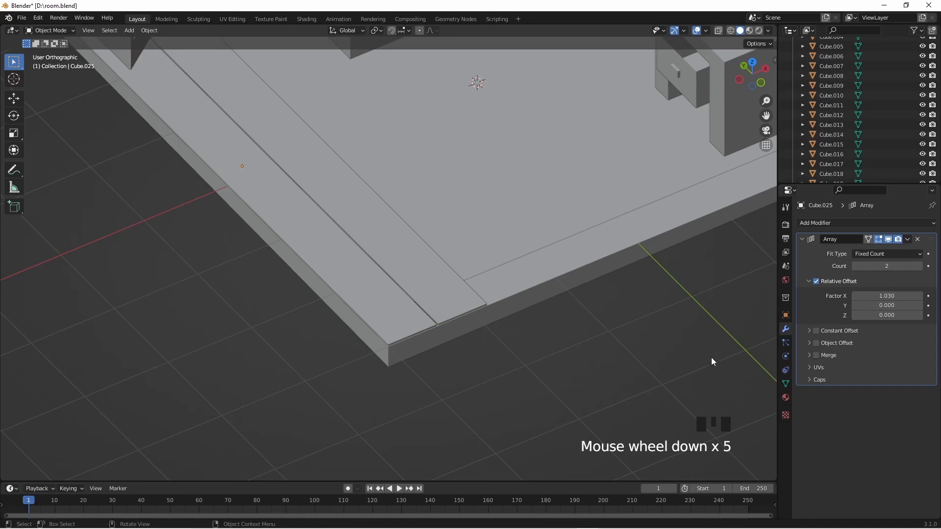
pyautogui.click(919, 266)
pyautogui.click(920, 267)
pyautogui.click(919, 266)
pyautogui.click(919, 266)
pyautogui.click(919, 266)
pyautogui.click(919, 266)
pyautogui.click(919, 266)
pyautogui.scroll(-4, 737, 248)
pyautogui.keyDown('shift'); pyautogui.moveTo(684, 254); pyautogui.dragTo(642, 293, button='middle'); pyautogui.keyUp('shift')
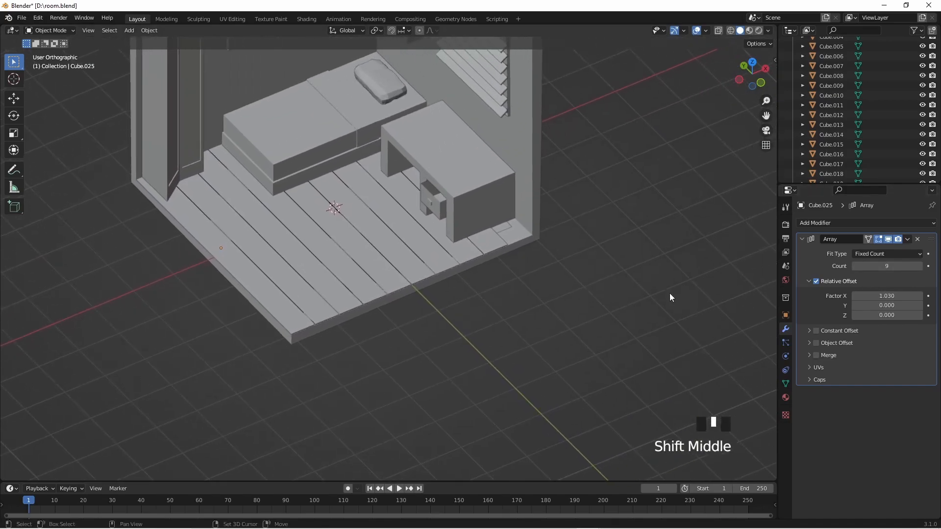
pyautogui.click(919, 266)
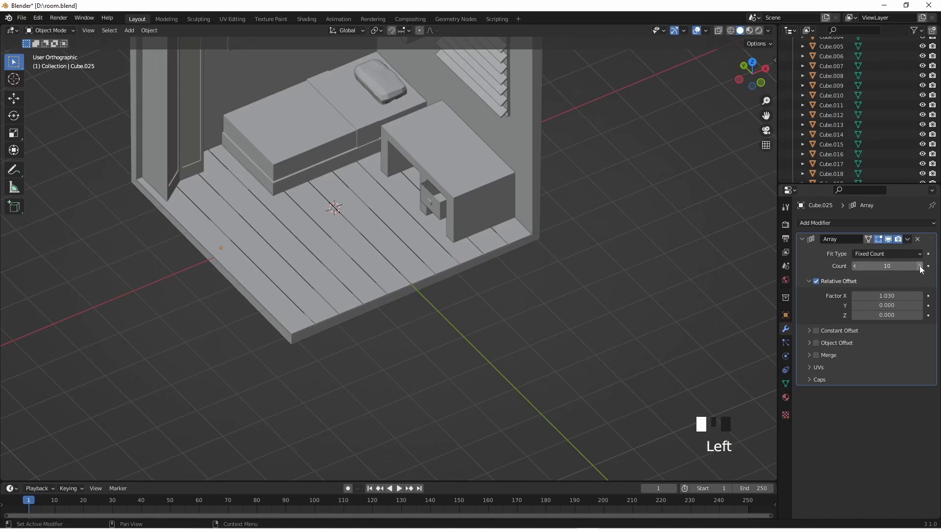
# Step: Select the flat Plane on the floor and, in front view, raise it along Z until it lies just above the planks
pyautogui.moveTo(479, 288); pyautogui.dragTo(444, 299, button='middle')
pyautogui.scroll(-5, 874, 145)
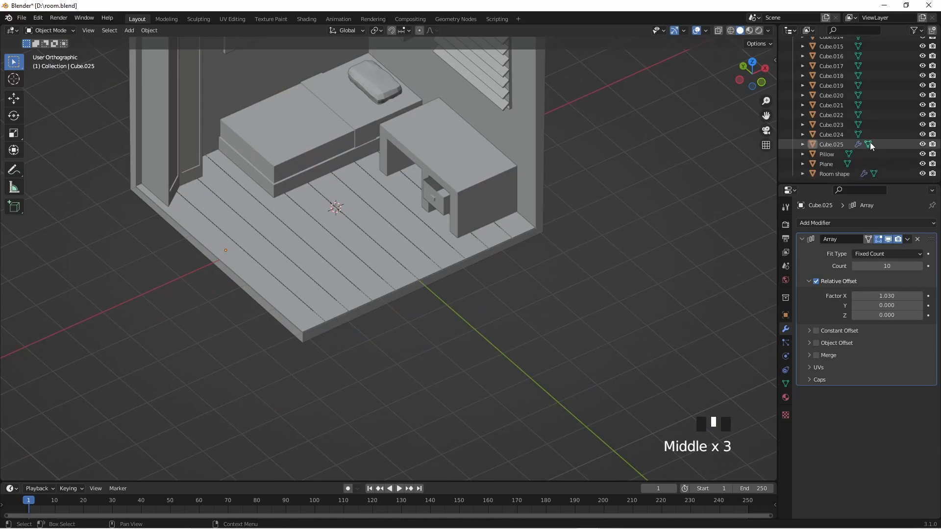
pyautogui.click(847, 164)
pyautogui.keyDown('shift'); pyautogui.moveTo(412, 261); pyautogui.dragTo(459, 304, button='middle'); pyautogui.keyUp('shift')
pyautogui.press('KP_1')
pyautogui.scroll(12, 454, 149)
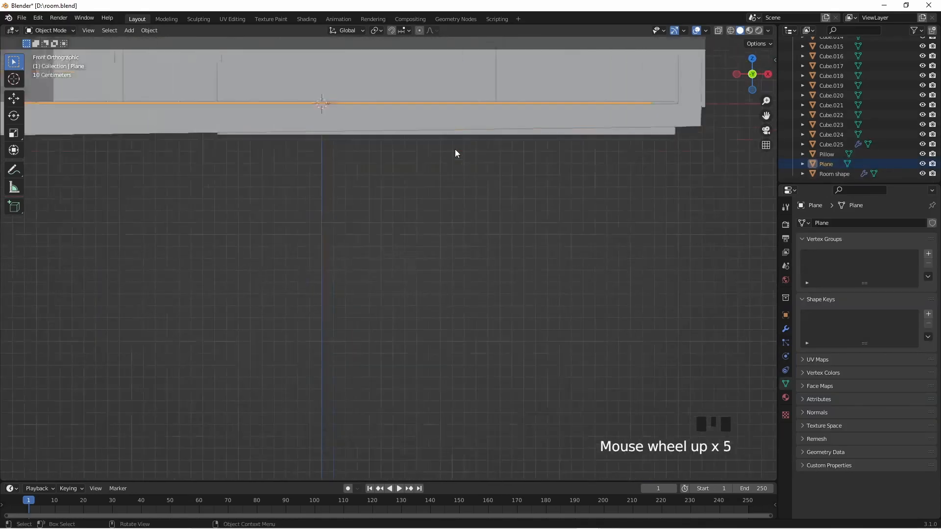
pyautogui.keyDown('shift'); pyautogui.moveTo(426, 158); pyautogui.dragTo(451, 68, button='middle'); pyautogui.keyUp('shift')
pyautogui.keyDown('shift'); pyautogui.moveTo(360, 196); pyautogui.dragTo(388, 361, button='middle'); pyautogui.keyUp('shift')
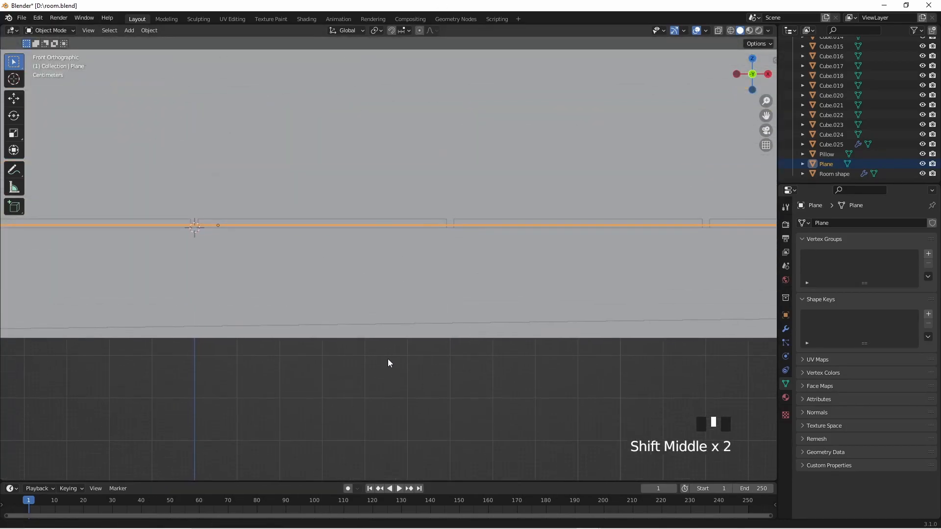
pyautogui.press('g')
pyautogui.press('z')
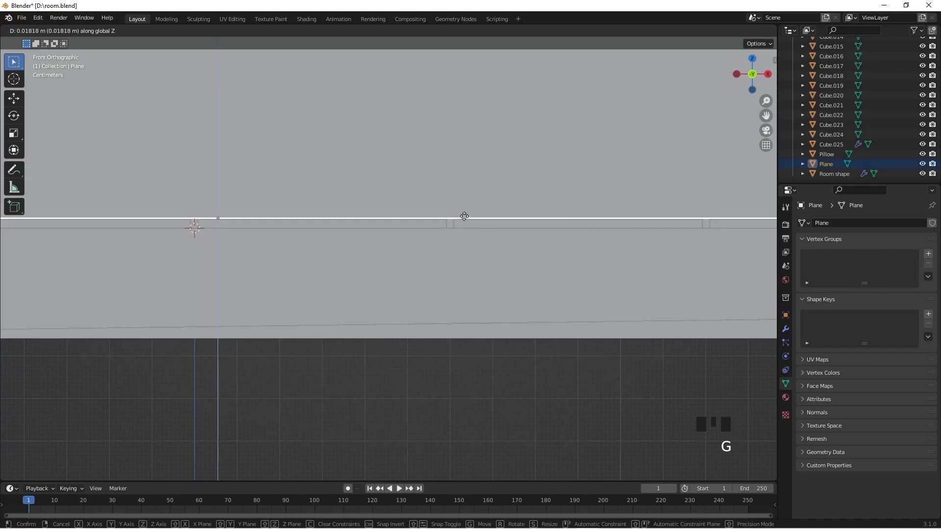
pyautogui.click(470, 210)
# Step: Deselect the raised plane and examine how it lies on the plank floor within the whole room
pyautogui.moveTo(470, 211); pyautogui.dragTo(505, 272, button='middle')
pyautogui.scroll(-18, 505, 272)
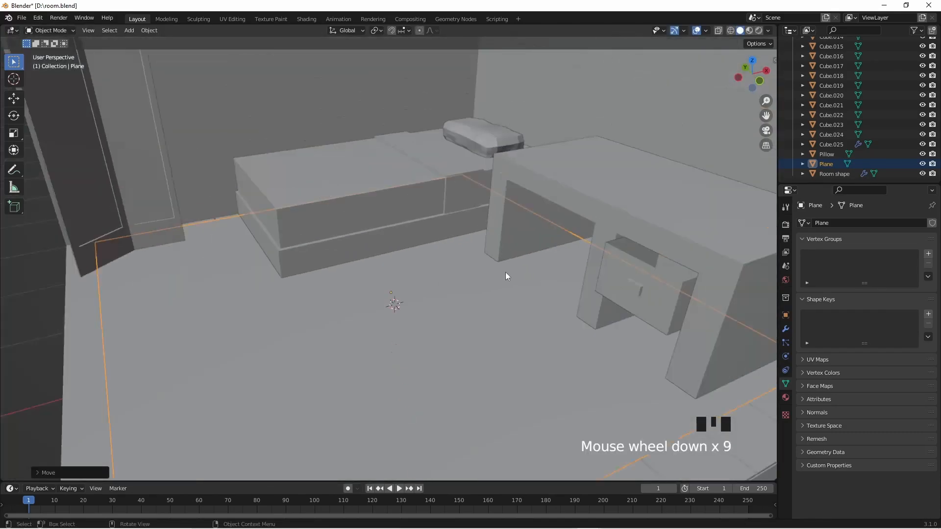
pyautogui.click(403, 308)
pyautogui.moveTo(403, 308); pyautogui.dragTo(430, 339, button='middle')
pyautogui.scroll(5, 452, 243)
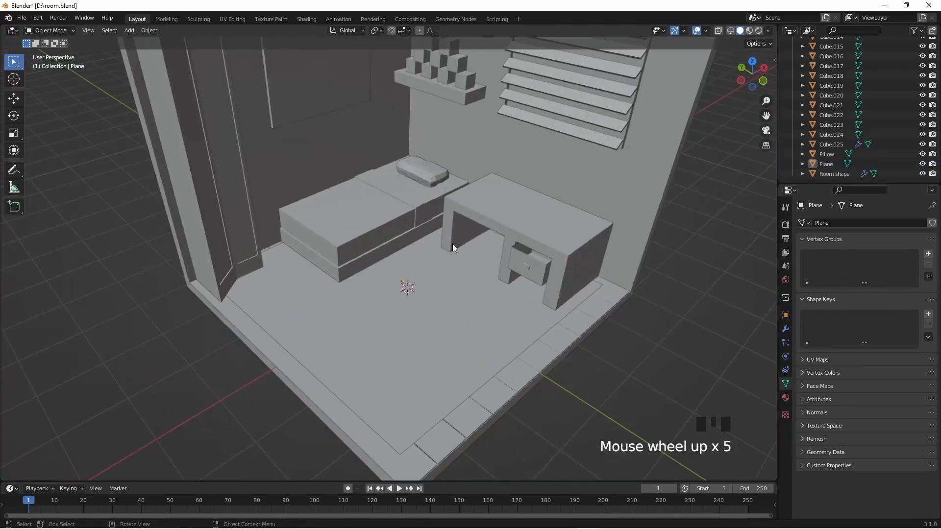
pyautogui.keyDown('shift'); pyautogui.moveTo(452, 243); pyautogui.dragTo(467, 284, button='middle'); pyautogui.keyUp('shift')
pyautogui.scroll(-1, 460, 325)
pyautogui.scroll(-1, 460, 325)
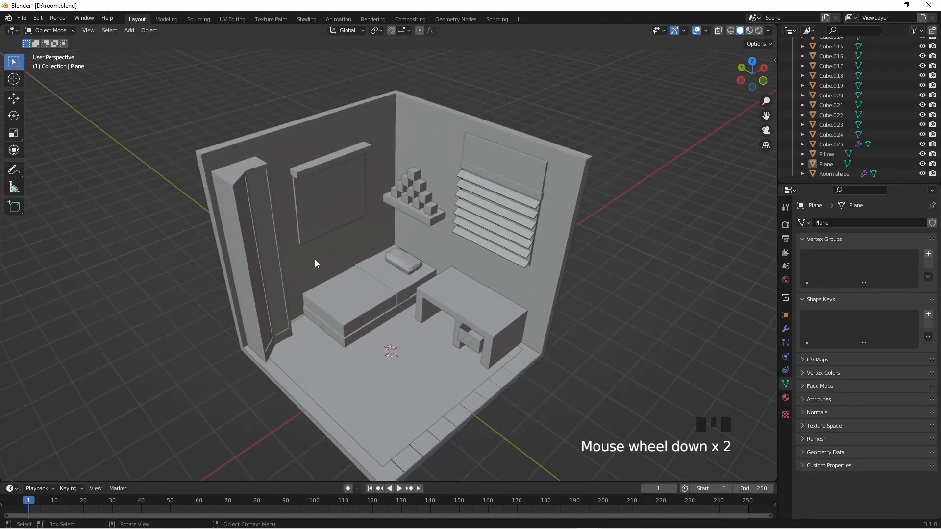
# Step: Review the modelled objects by selecting the wardrobe, wall panel, bed, shelf, blinds, desk, floor plane and planks in turn
pyautogui.click(256, 222)
pyautogui.click(326, 199)
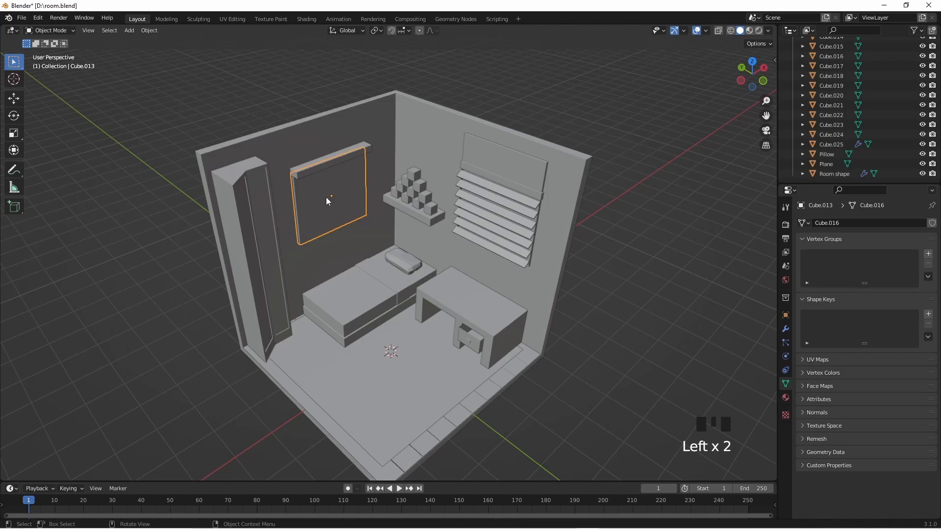
pyautogui.click(364, 289)
pyautogui.click(414, 214)
pyautogui.click(504, 214)
pyautogui.moveTo(514, 185); pyautogui.dragTo(505, 294)
pyautogui.click(477, 312)
pyautogui.click(492, 348)
pyautogui.click(416, 401)
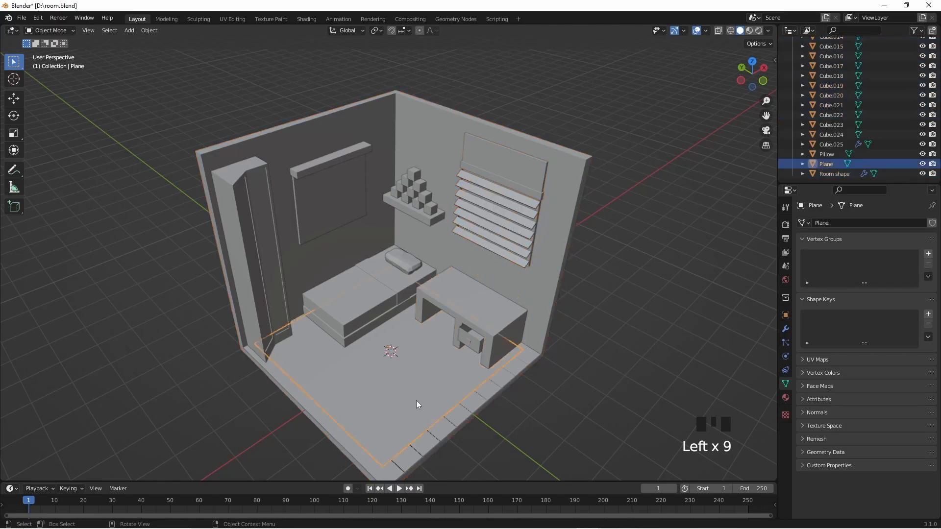
pyautogui.click(448, 420)
pyautogui.click(571, 445)
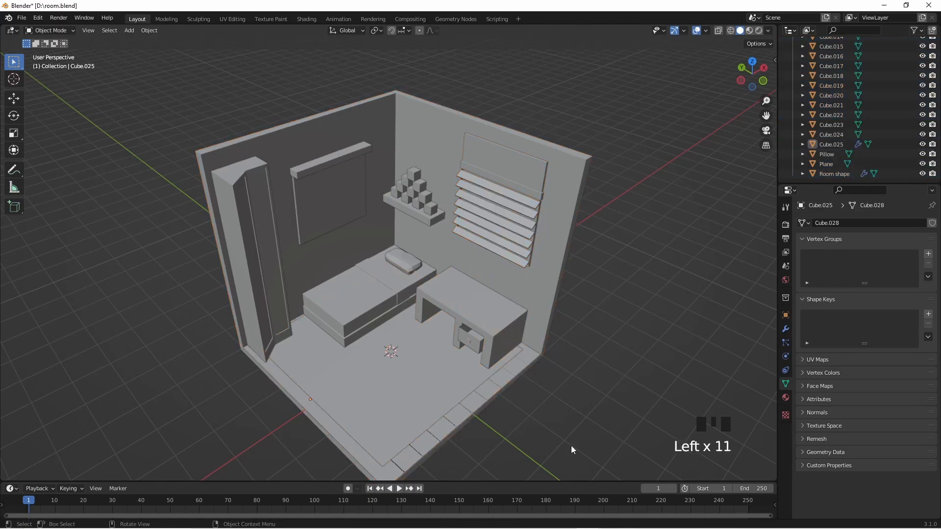